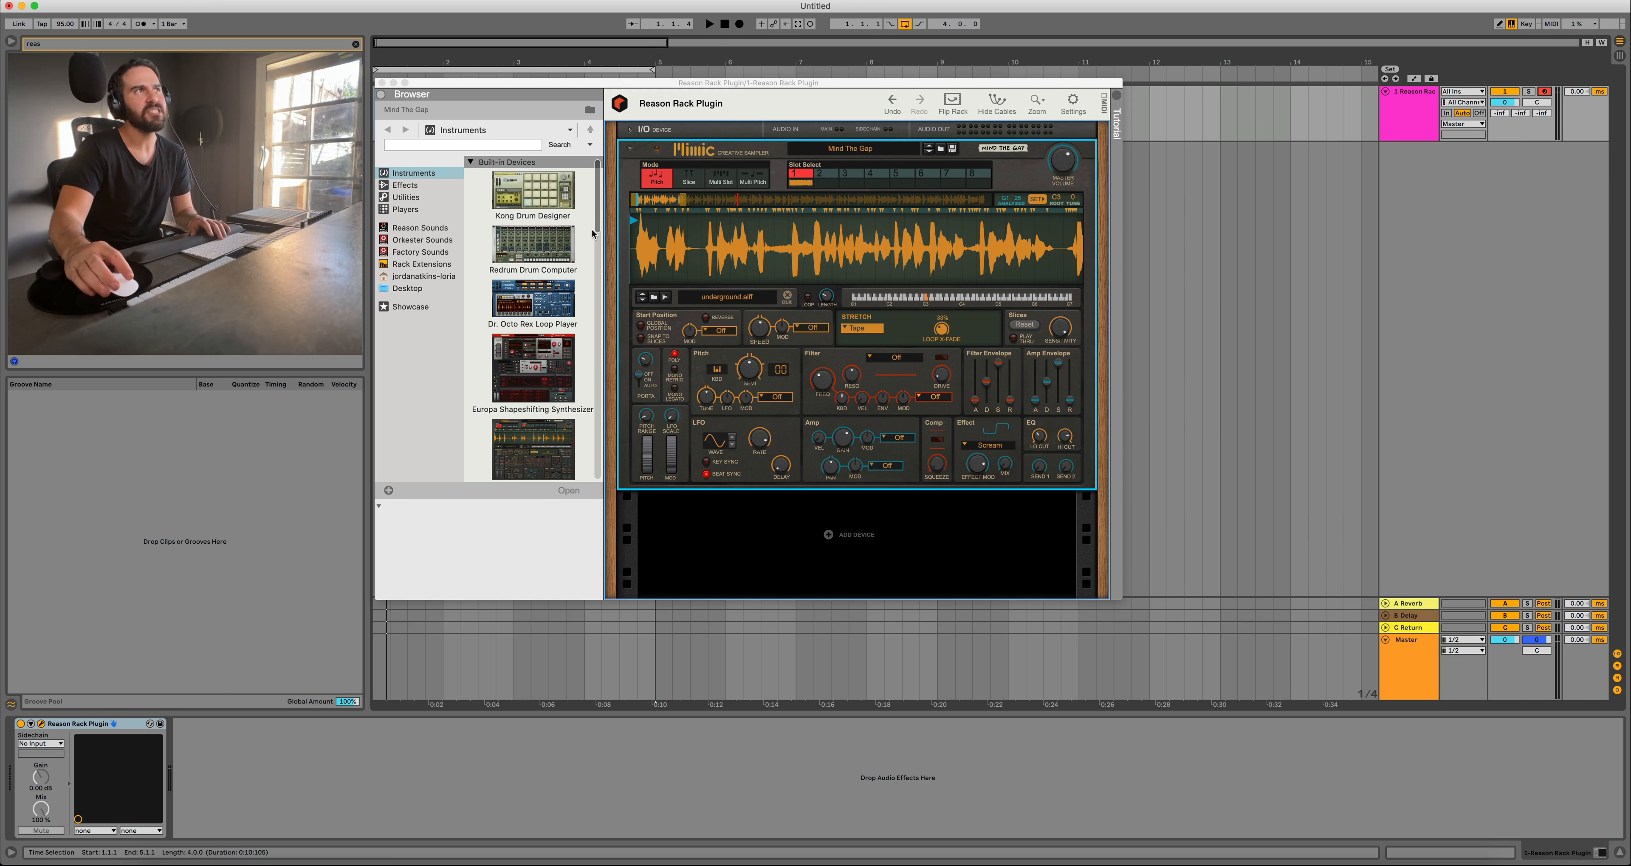
Isolate a short section of the underground.aiff waveform with Mimic's start and end markers and turn on sample looping.
{"action": "left_click_drag", "start_coordinate": [633, 220], "coordinate": [704, 227]}
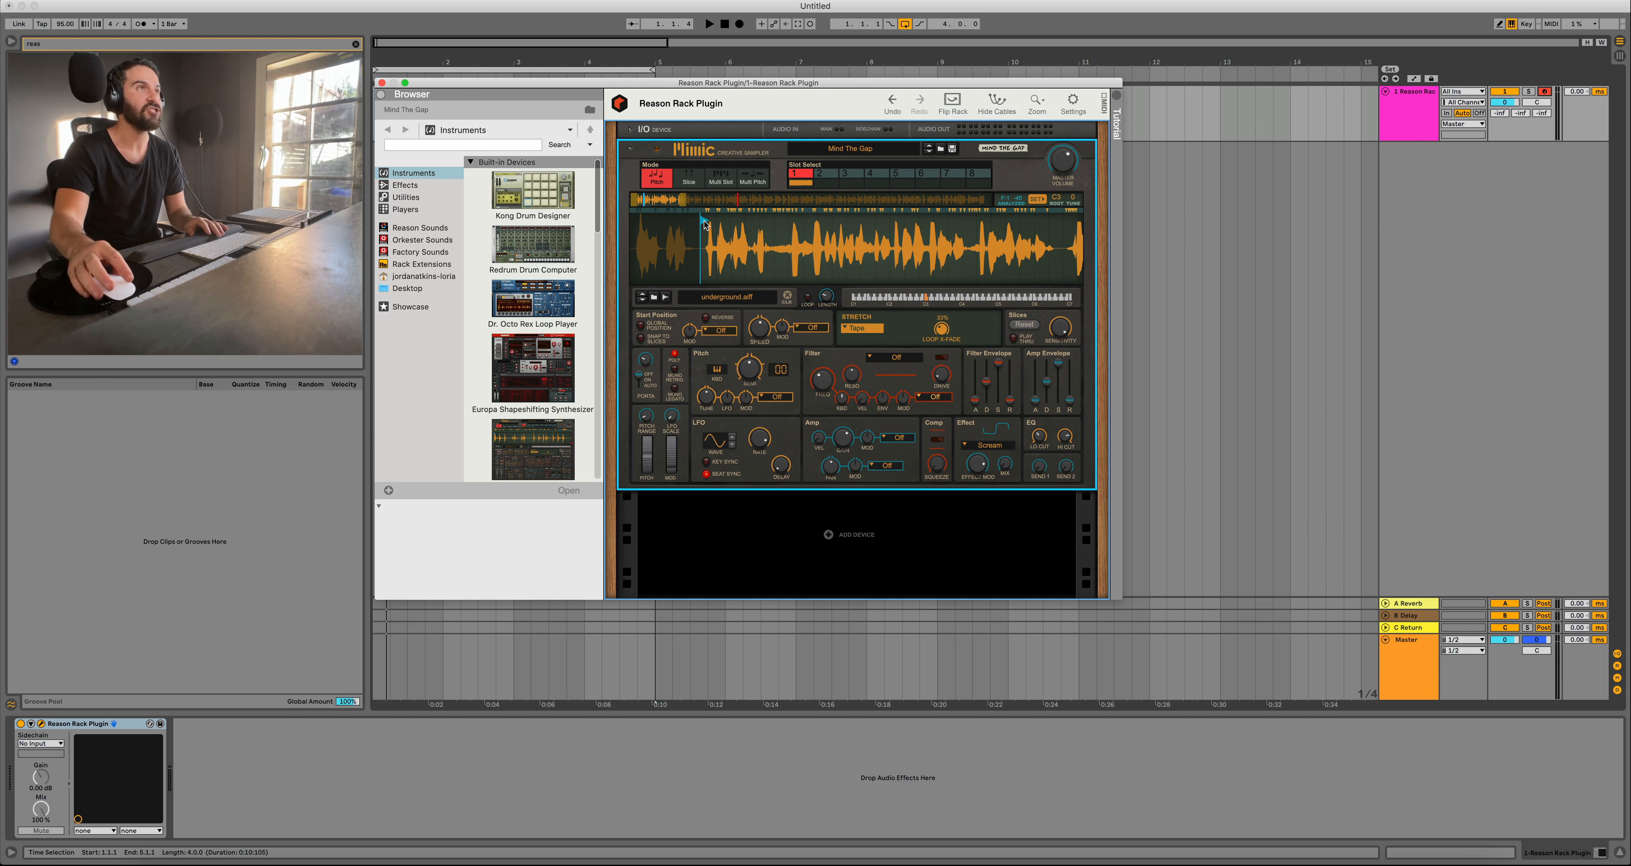
{"action": "left_click_drag", "start_coordinate": [704, 227], "coordinate": [711, 226]}
{"action": "mouse_move", "coordinate": [956, 277]}
{"action": "left_mouse_down"}
{"action": "mouse_move", "coordinate": [957, 232]}
{"action": "mouse_move", "coordinate": [899, 279]}
{"action": "mouse_move", "coordinate": [647, 283]}
{"action": "left_mouse_up"}
{"action": "left_click_drag", "start_coordinate": [771, 316], "coordinate": [878, 315]}
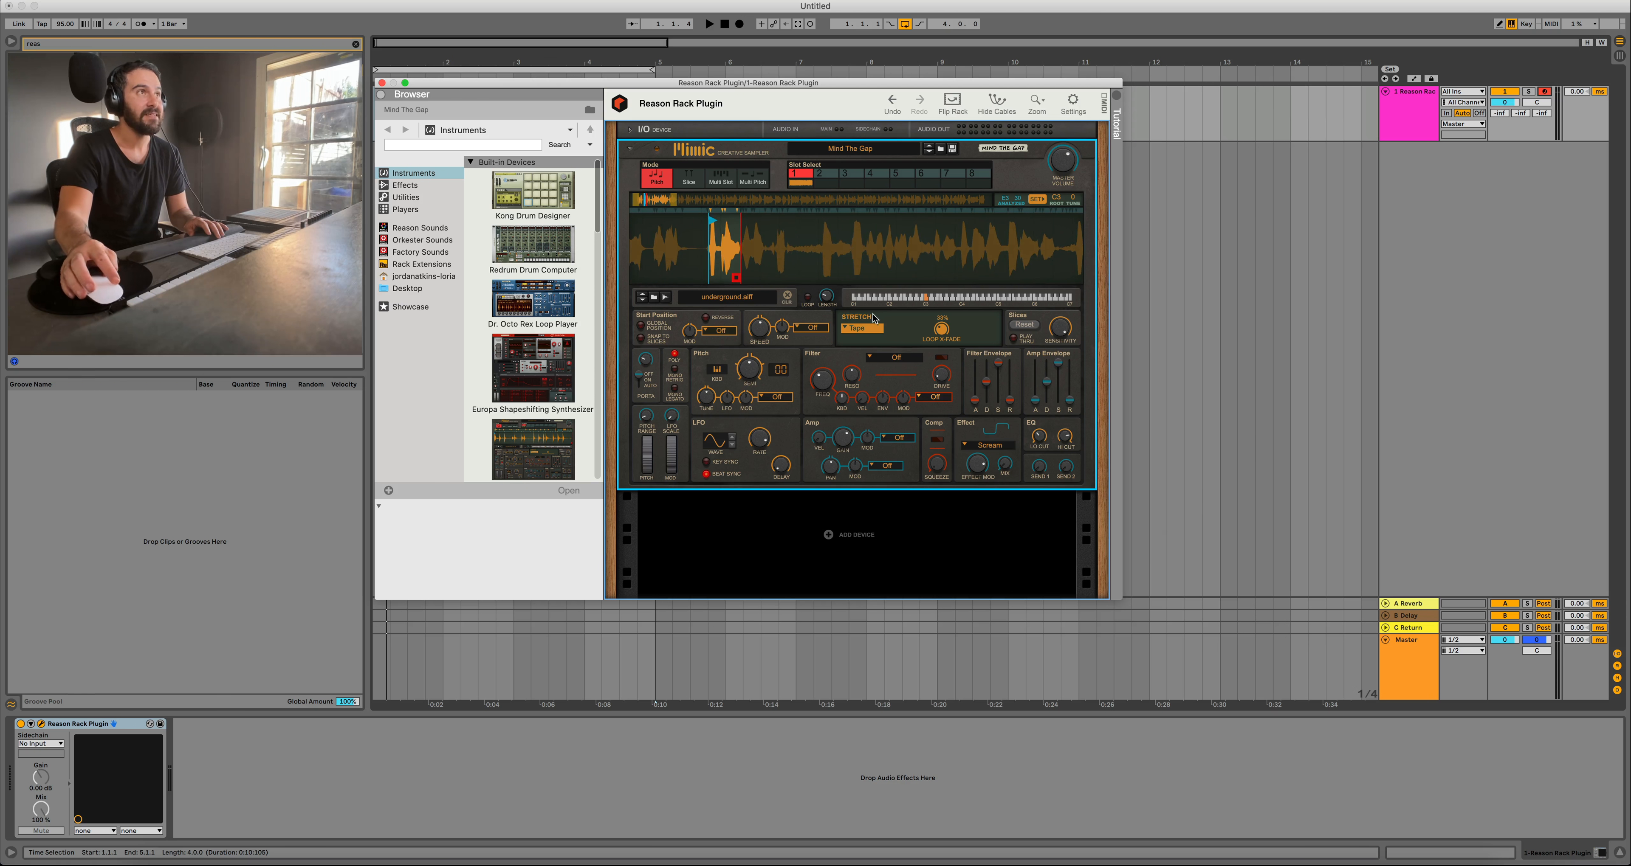
{"action": "left_click_drag", "start_coordinate": [736, 282], "coordinate": [690, 289]}
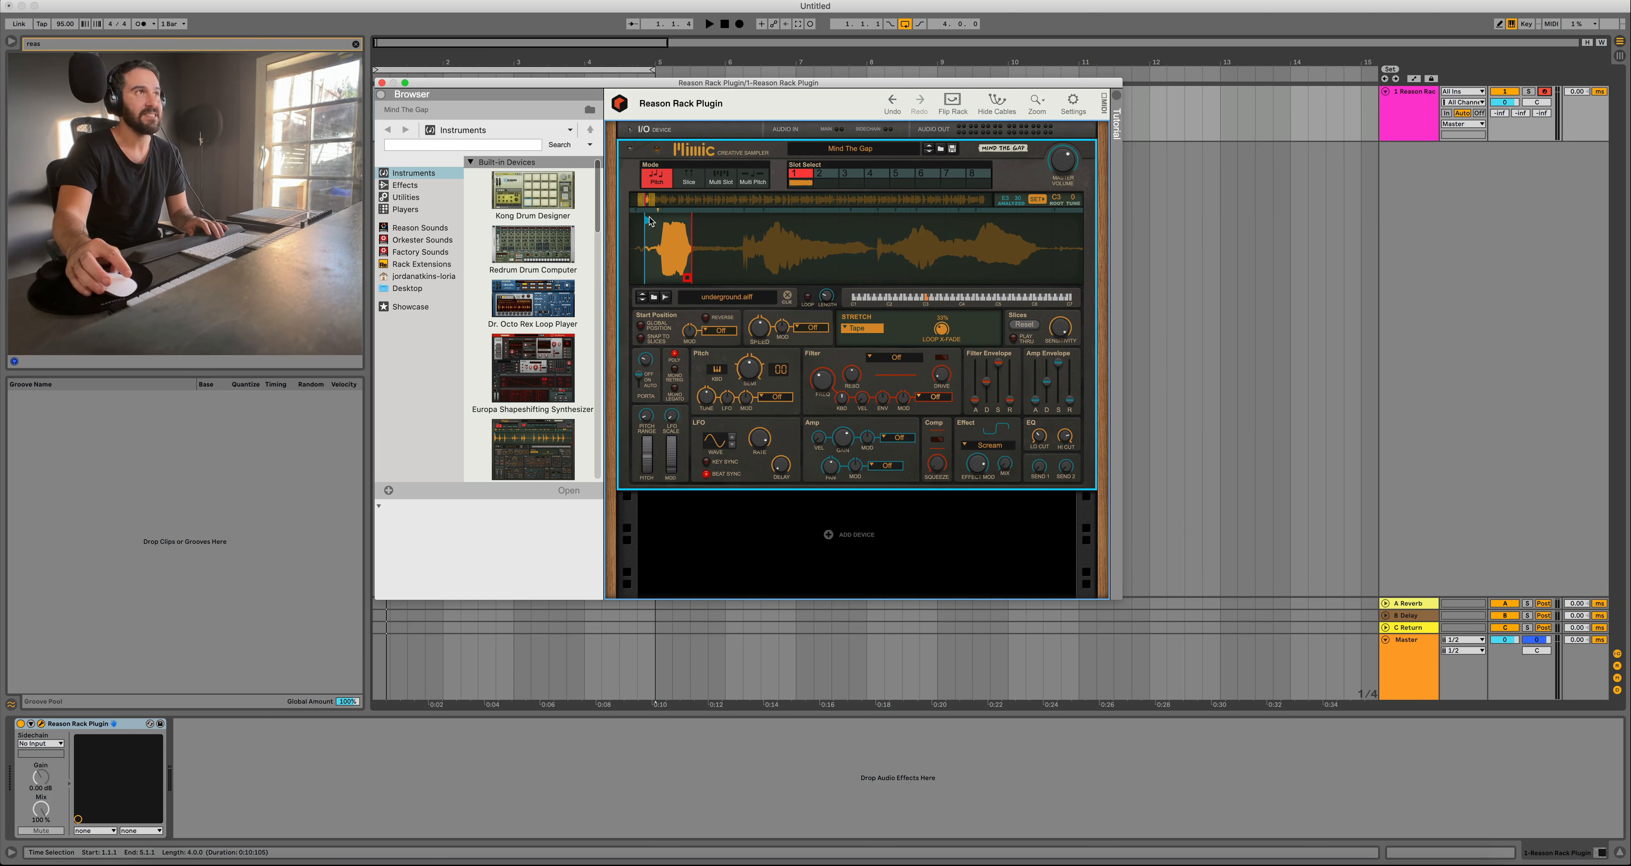
{"action": "left_click_drag", "start_coordinate": [649, 221], "coordinate": [664, 222]}
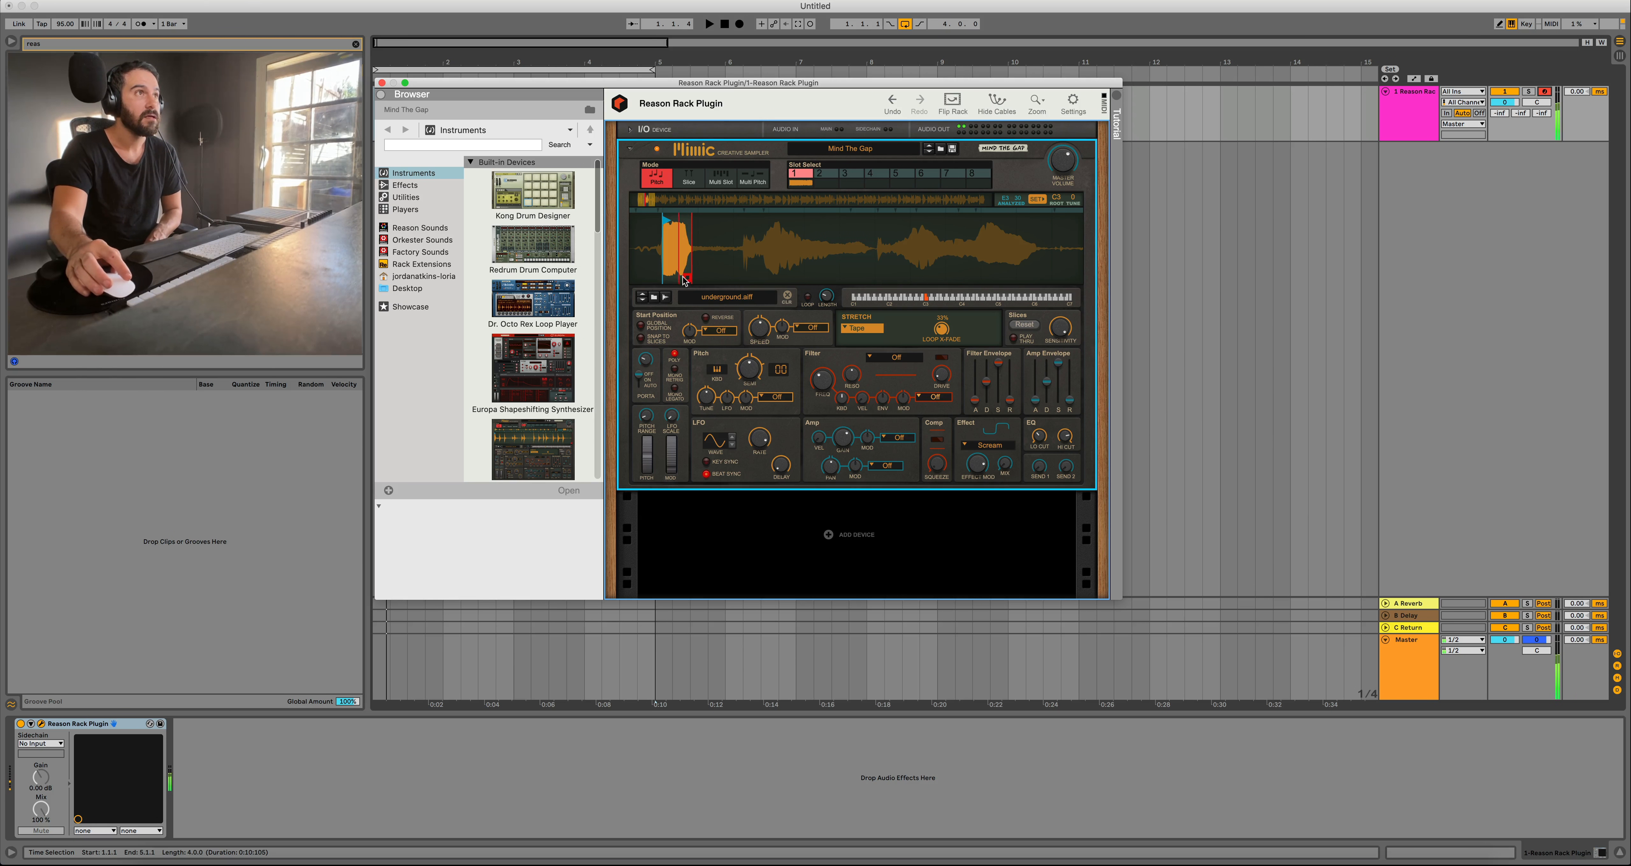
{"action": "left_click", "coordinate": [809, 298]}
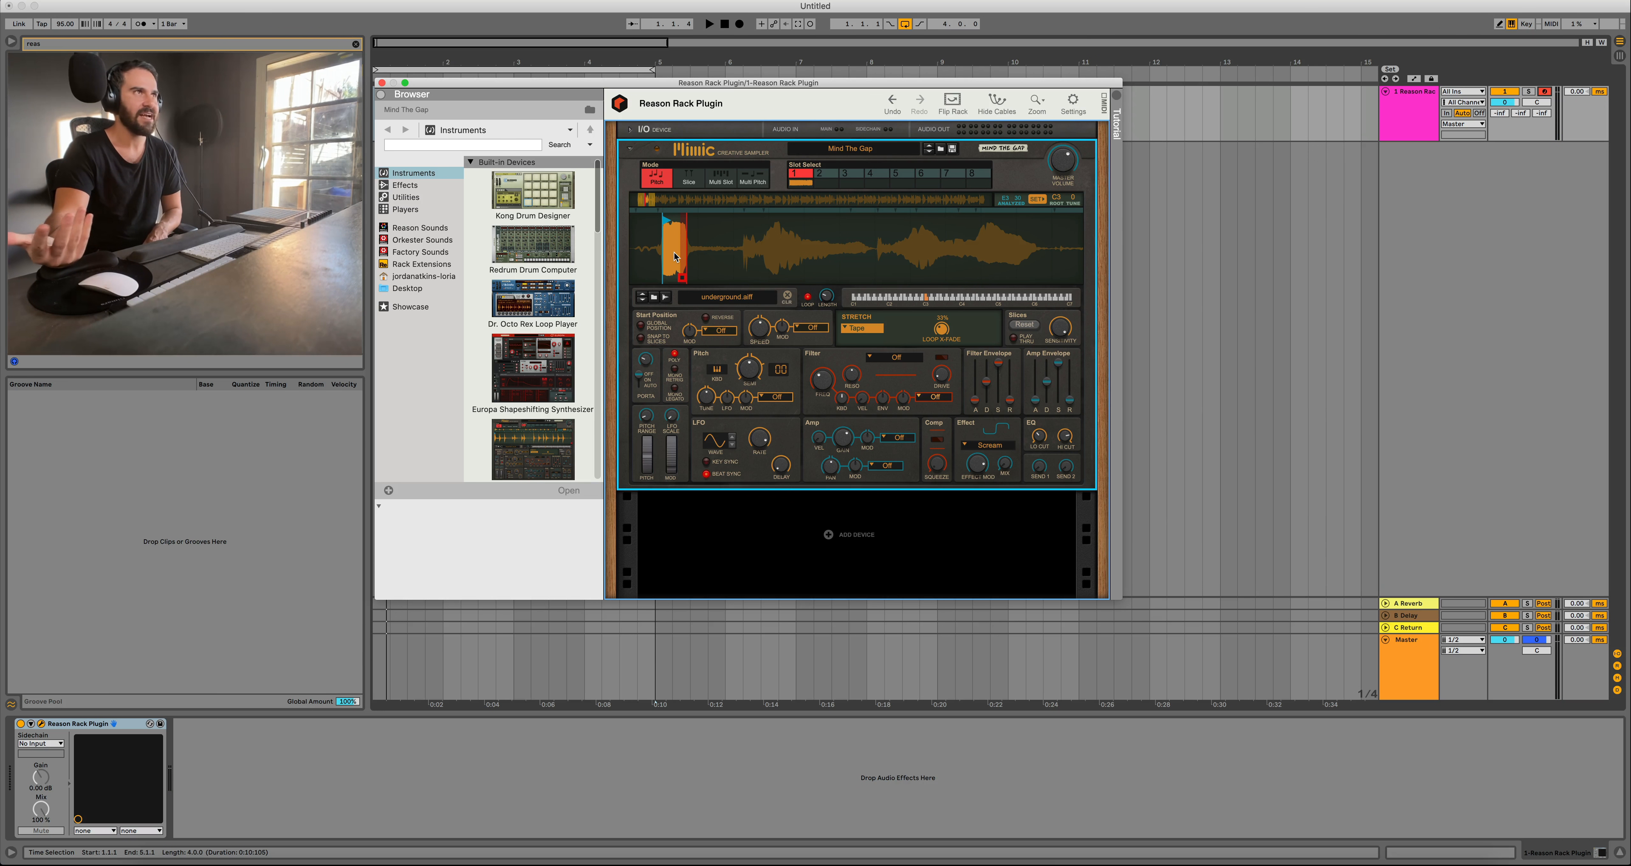
{"action": "mouse_move", "coordinate": [675, 257]}
{"action": "left_mouse_down"}
{"action": "mouse_move", "coordinate": [689, 264]}
{"action": "mouse_move", "coordinate": [662, 222]}
{"action": "mouse_move", "coordinate": [679, 222]}
{"action": "left_mouse_up"}
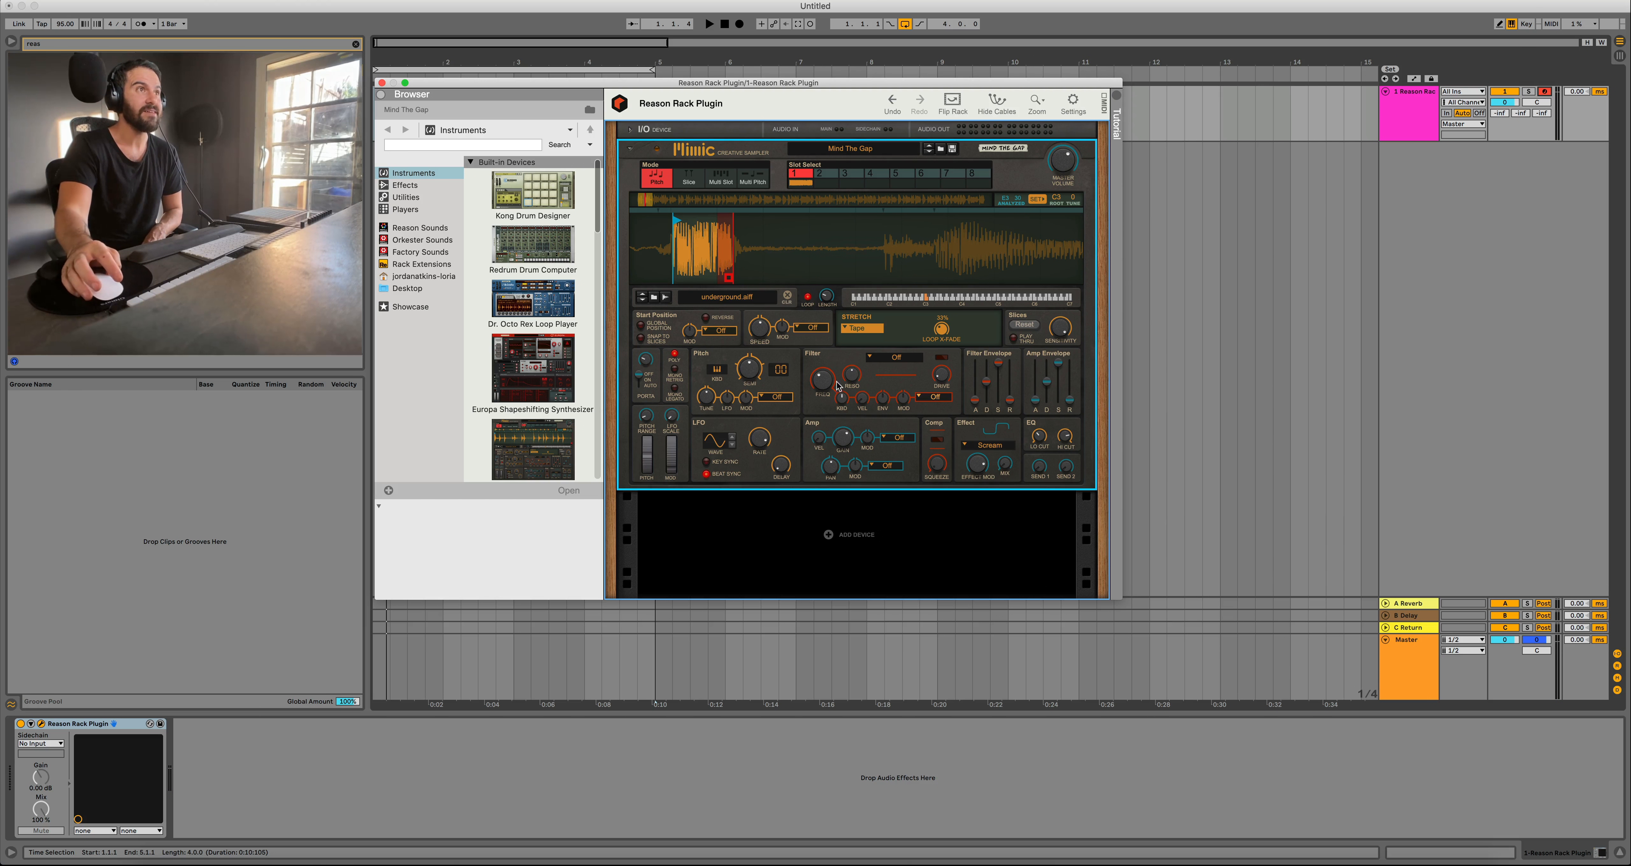
Set Mimic's filter type to LP 24 and turn down the Scream effect.
{"action": "left_click", "coordinate": [891, 361]}
{"action": "left_click", "coordinate": [910, 374]}
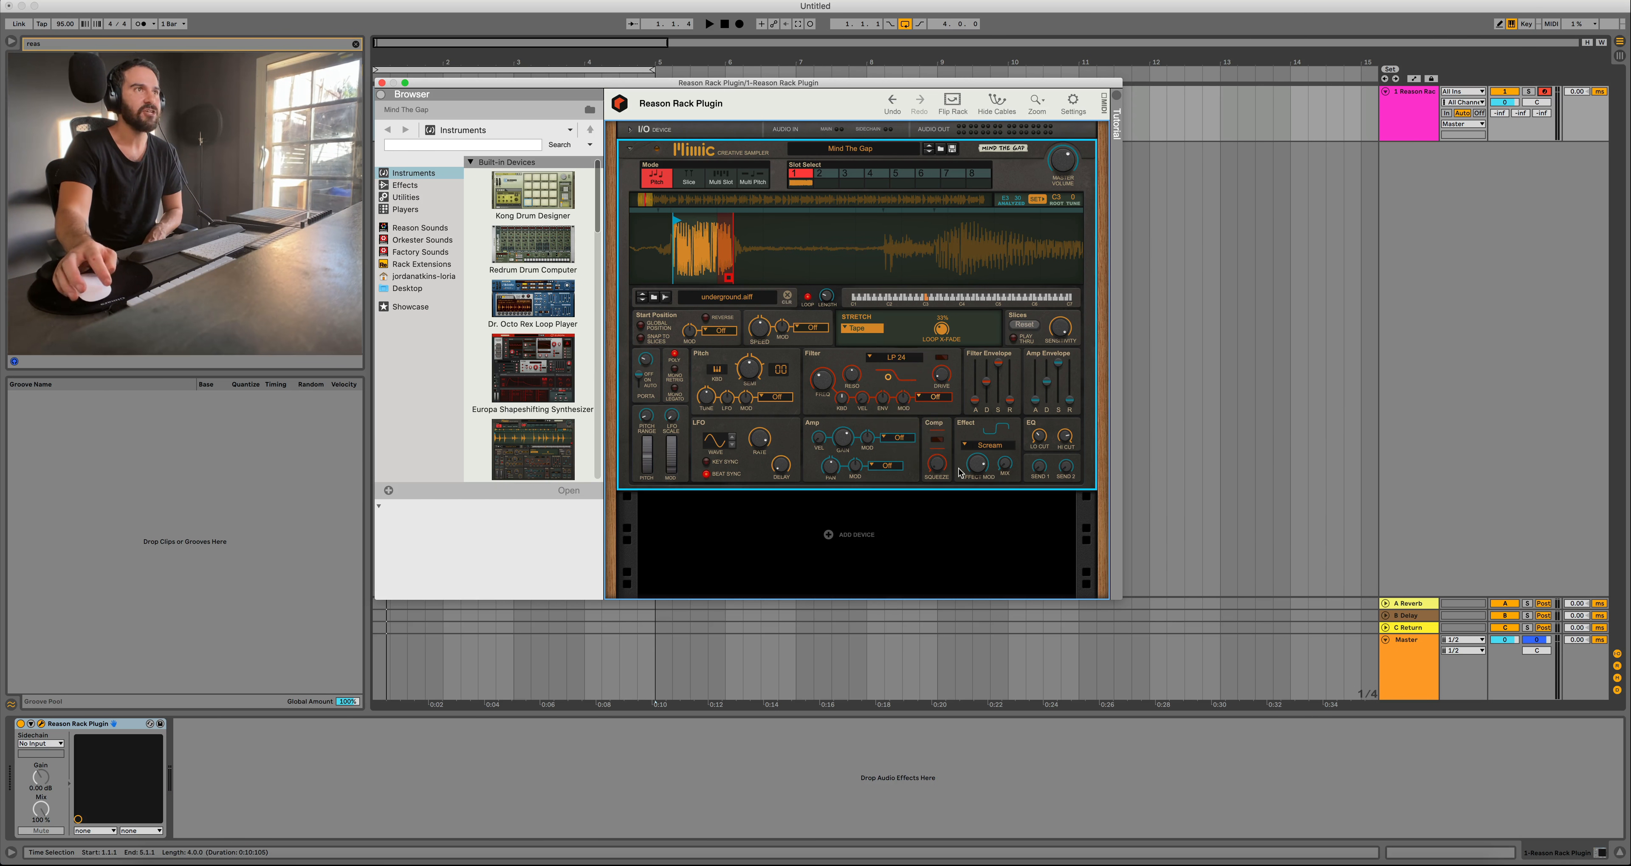
{"action": "mouse_move", "coordinate": [1005, 471]}
{"action": "left_mouse_down"}
{"action": "mouse_move", "coordinate": [1004, 452]}
{"action": "mouse_move", "coordinate": [1005, 477]}
{"action": "left_mouse_up"}
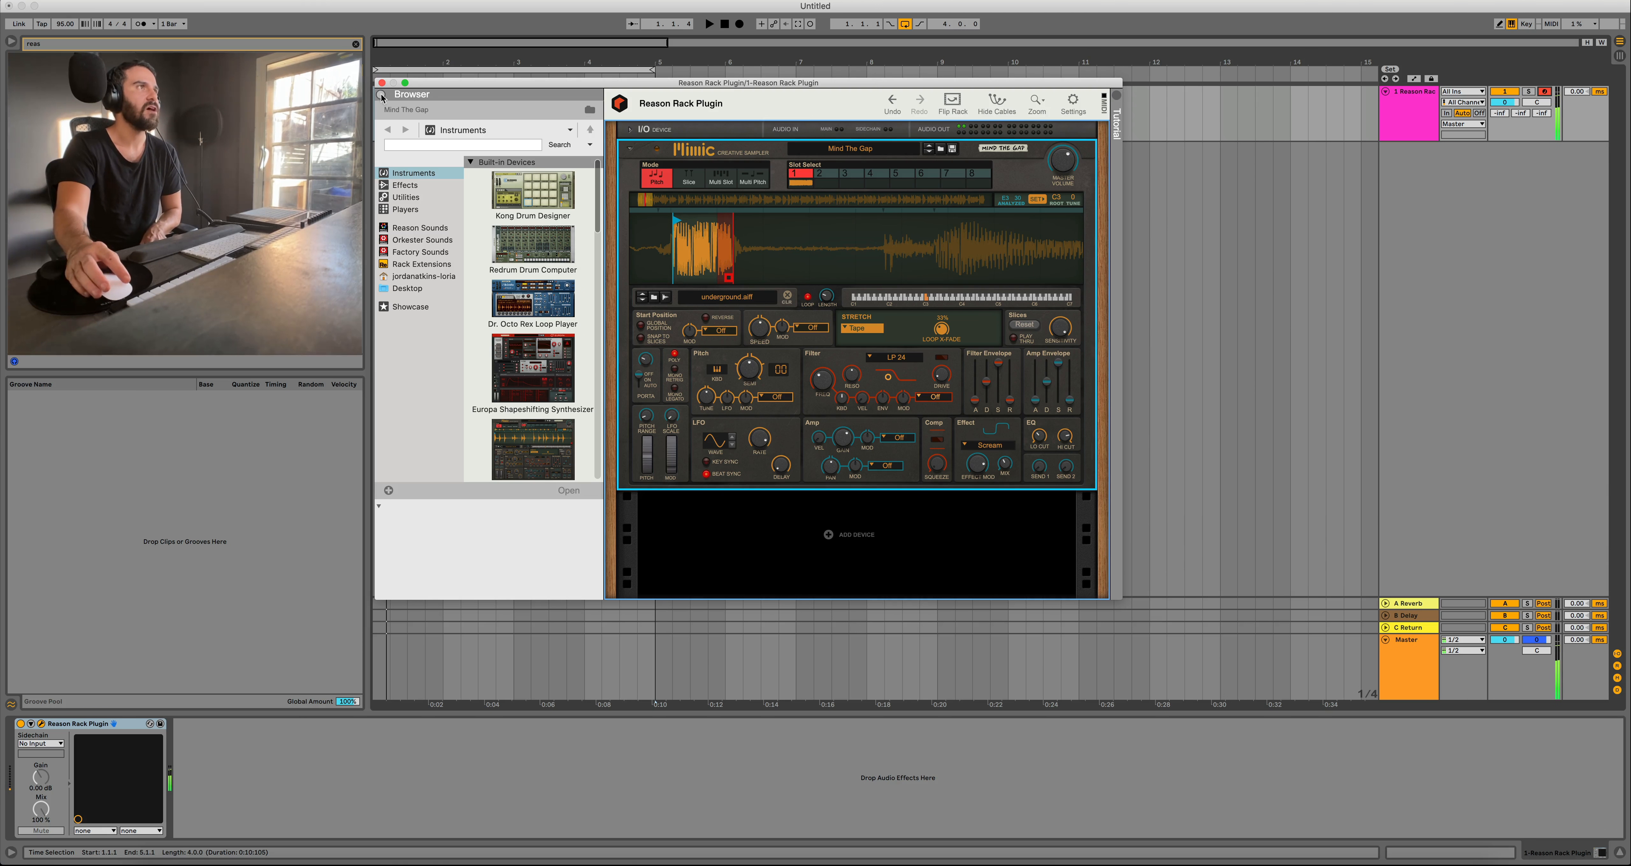
Close the plugin window, record a held A2 note on the Reason Rack track, and trim the clip to one bar.
{"action": "left_click", "coordinate": [381, 83]}
{"action": "left_click", "coordinate": [738, 25]}
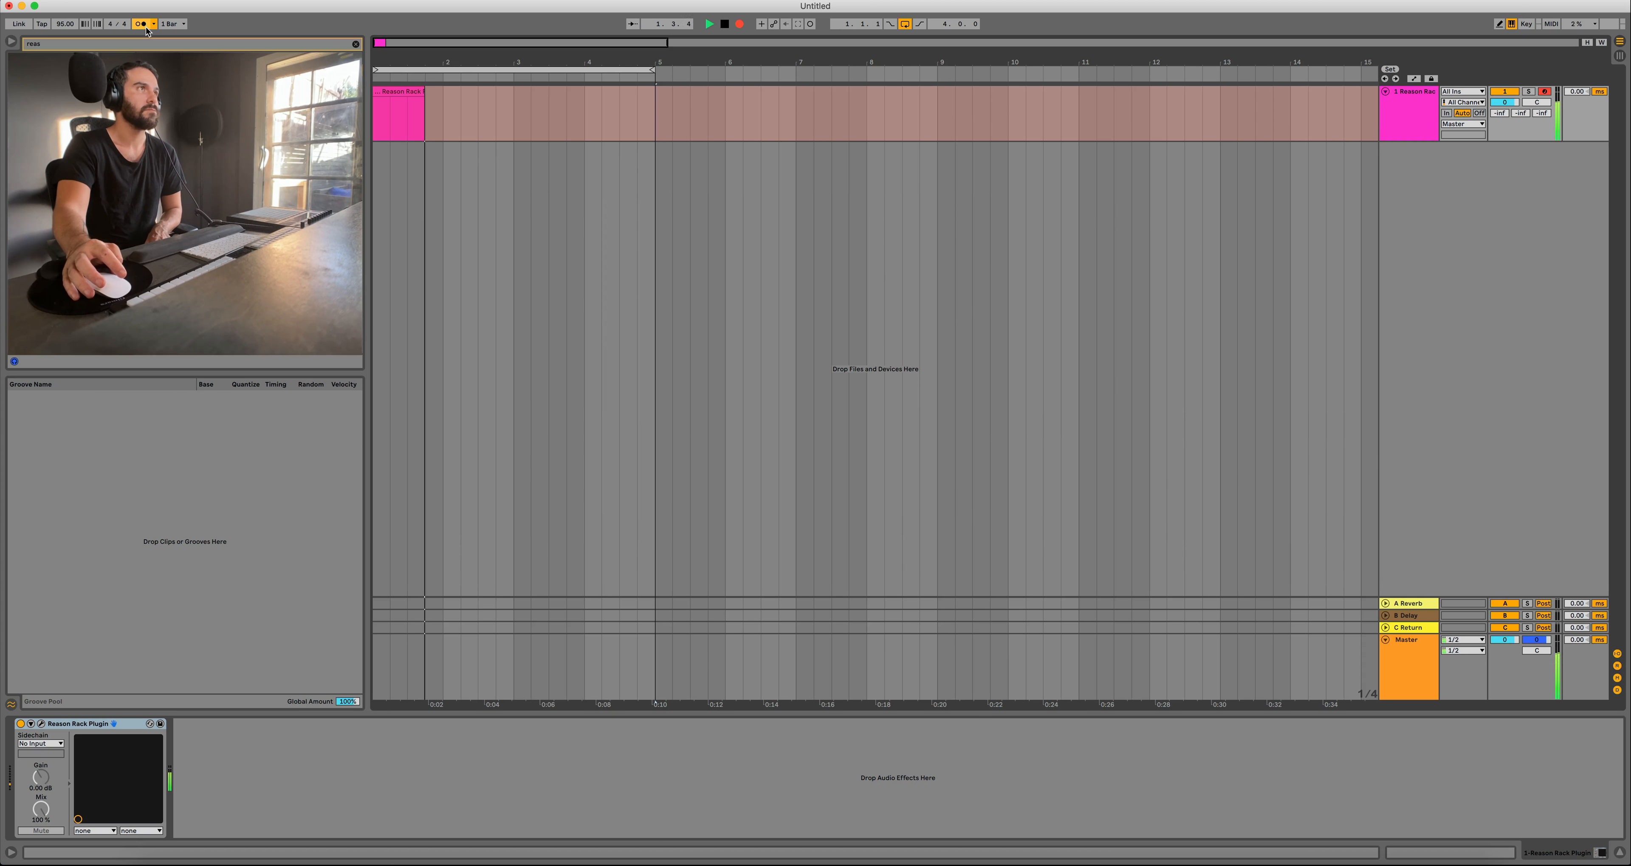
{"action": "key", "text": "space"}
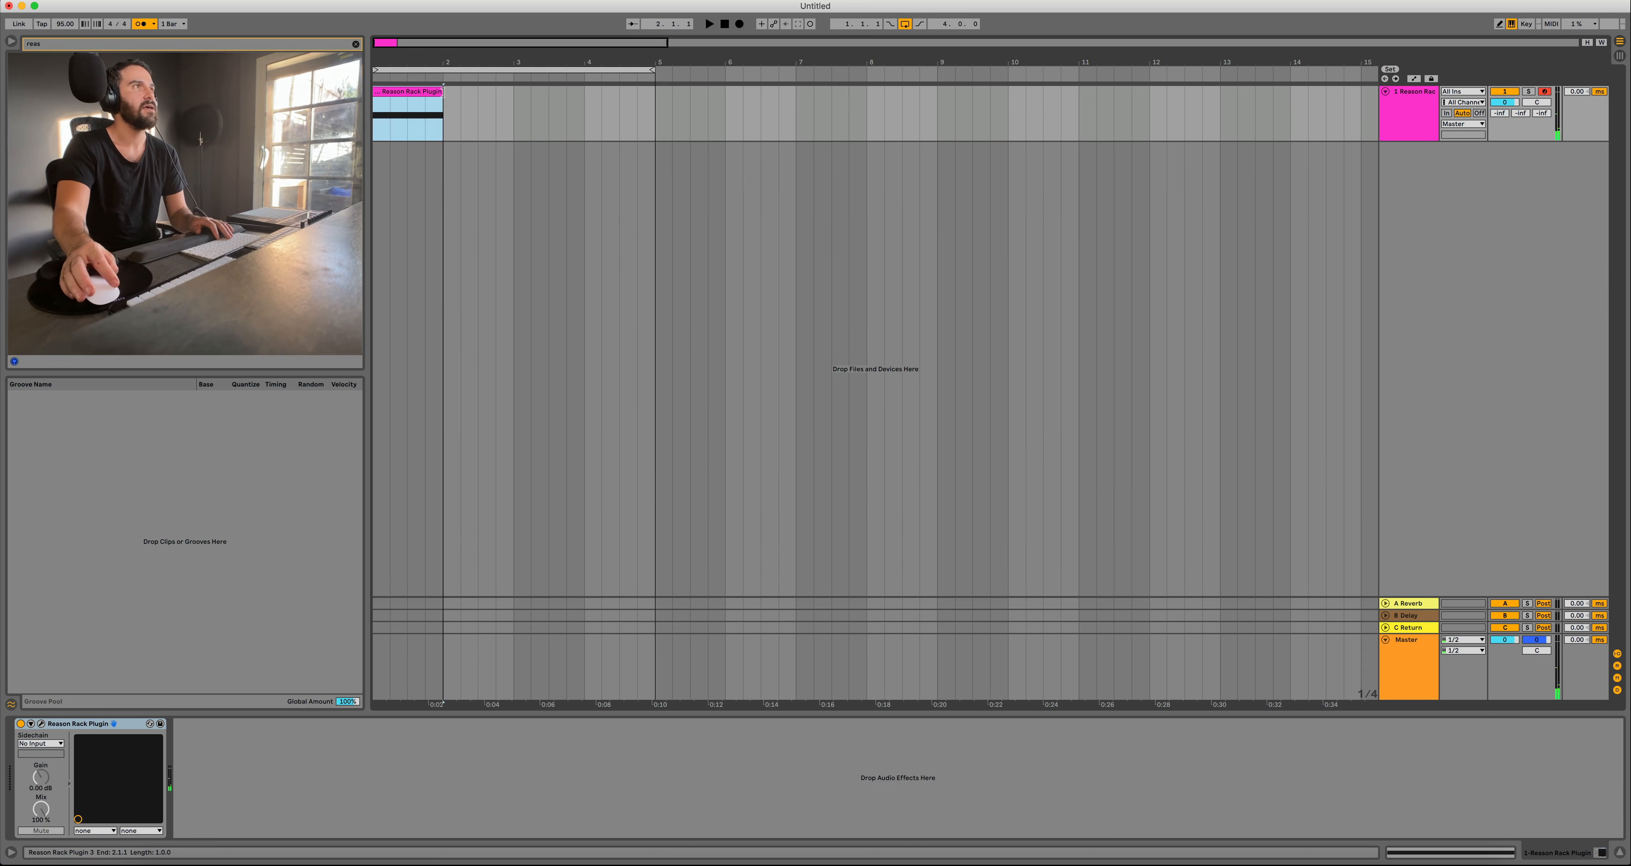
{"action": "left_click_drag", "start_coordinate": [443, 92], "coordinate": [443, 91]}
{"action": "double_click", "coordinate": [425, 93]}
{"action": "left_click", "coordinate": [742, 689]}
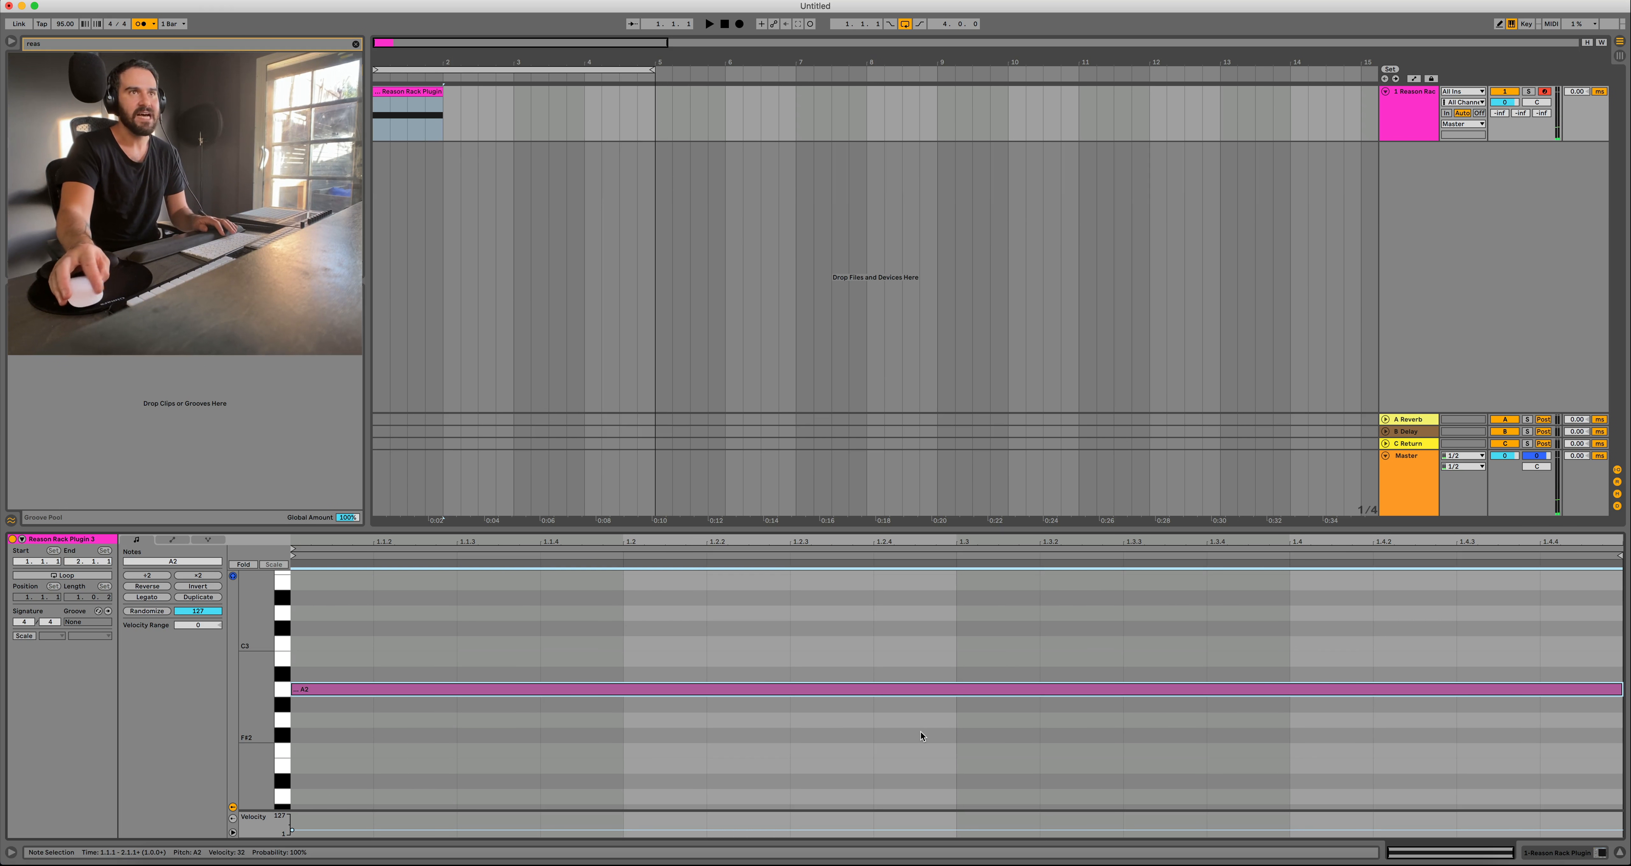
Duplicate the one-bar clip three times to fill four bars and start playback from the beginning.
{"action": "left_click", "coordinate": [396, 93]}
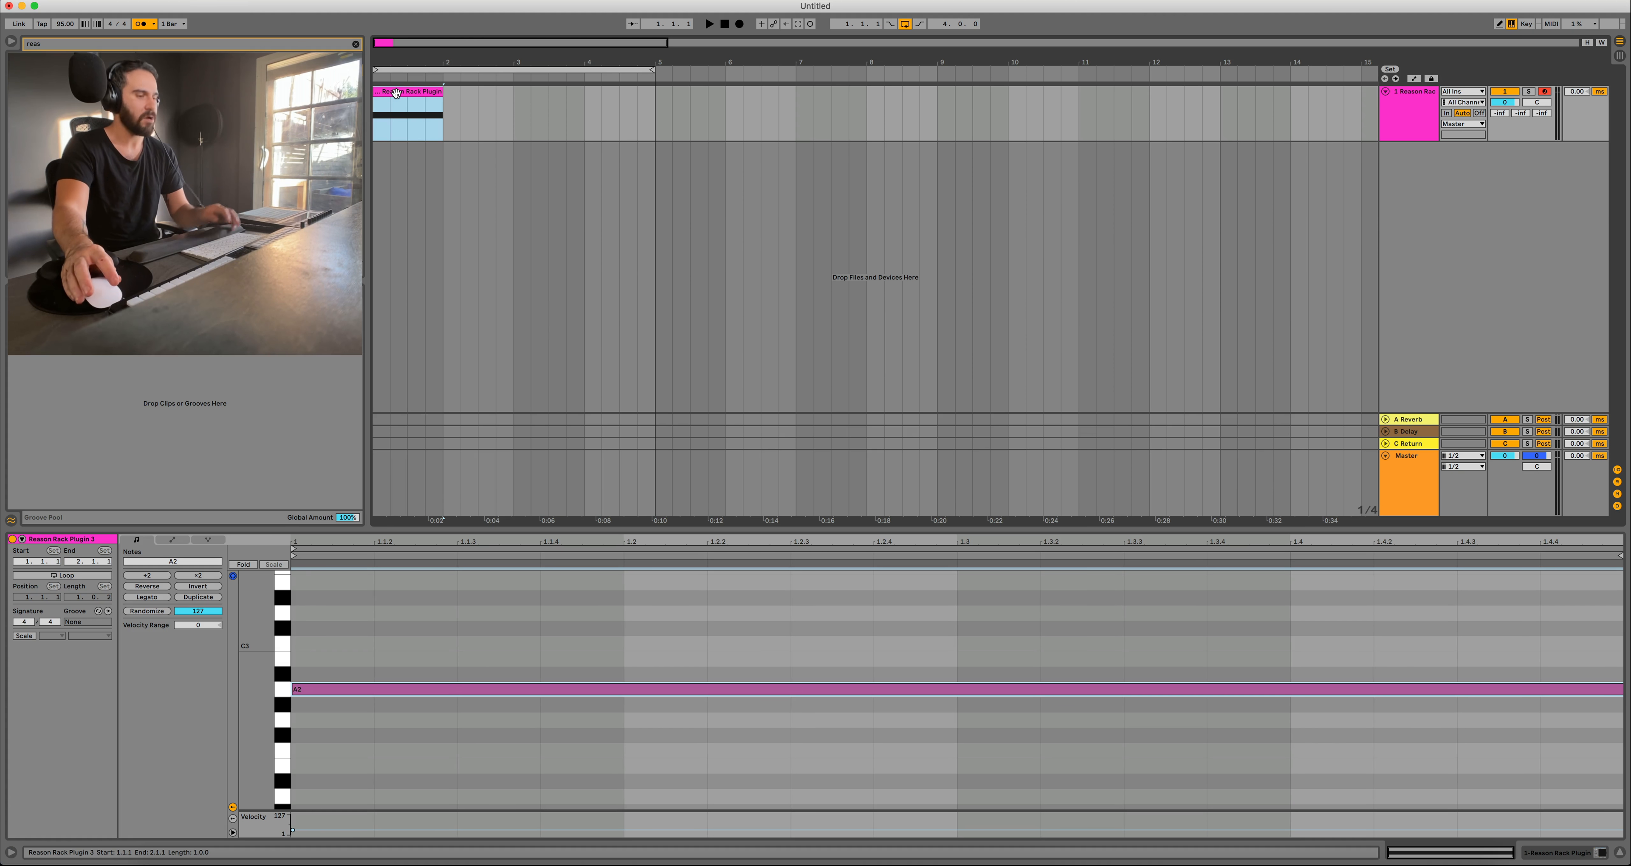
{"action": "key", "text": "super+d"}
{"action": "key", "text": "super+d"}
{"action": "key", "text": "super+d"}
{"action": "left_click", "coordinate": [382, 95]}
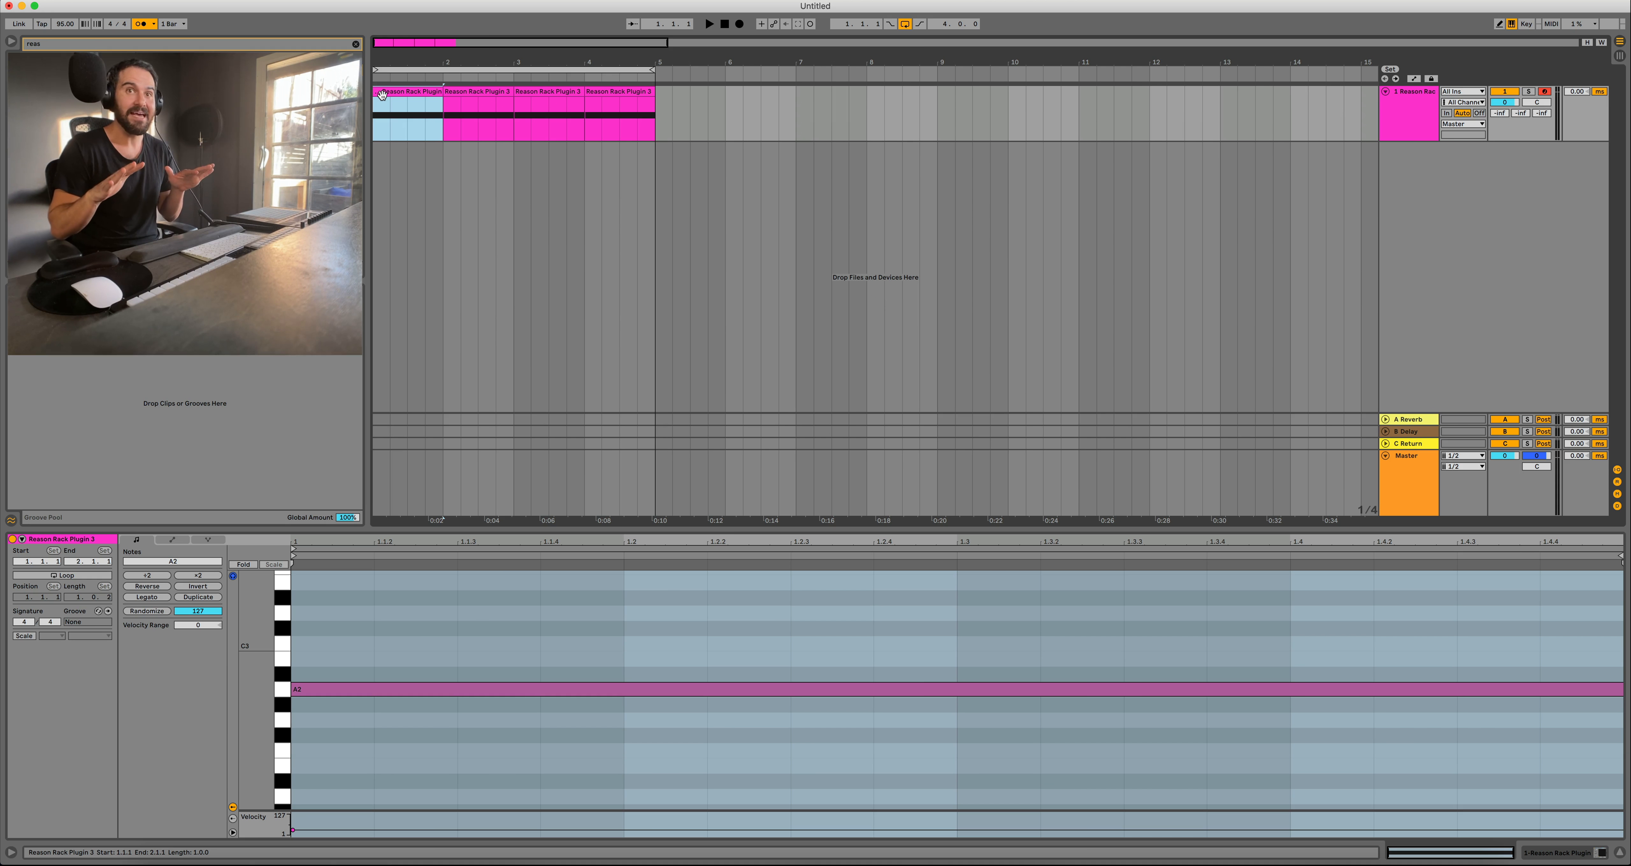
{"action": "key", "text": "space"}
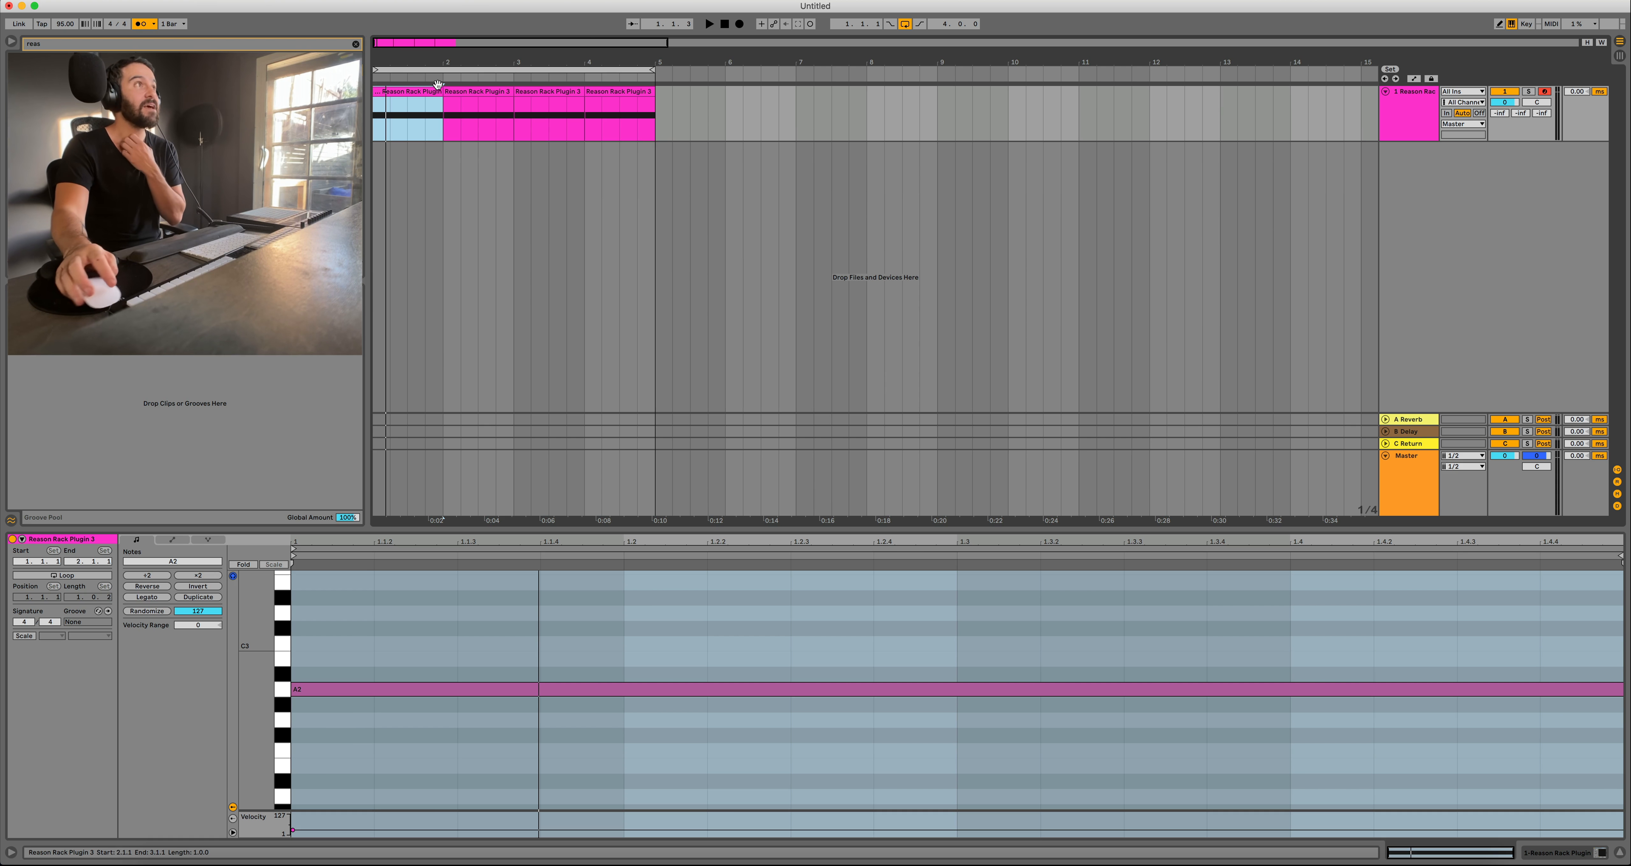
Add a second Reason Rack Plugin track and load the BV-X Multimode Vocoder from the built-in effects.
{"action": "left_click_drag", "start_coordinate": [177, 82], "coordinate": [583, 172]}
{"action": "left_click", "coordinate": [41, 723]}
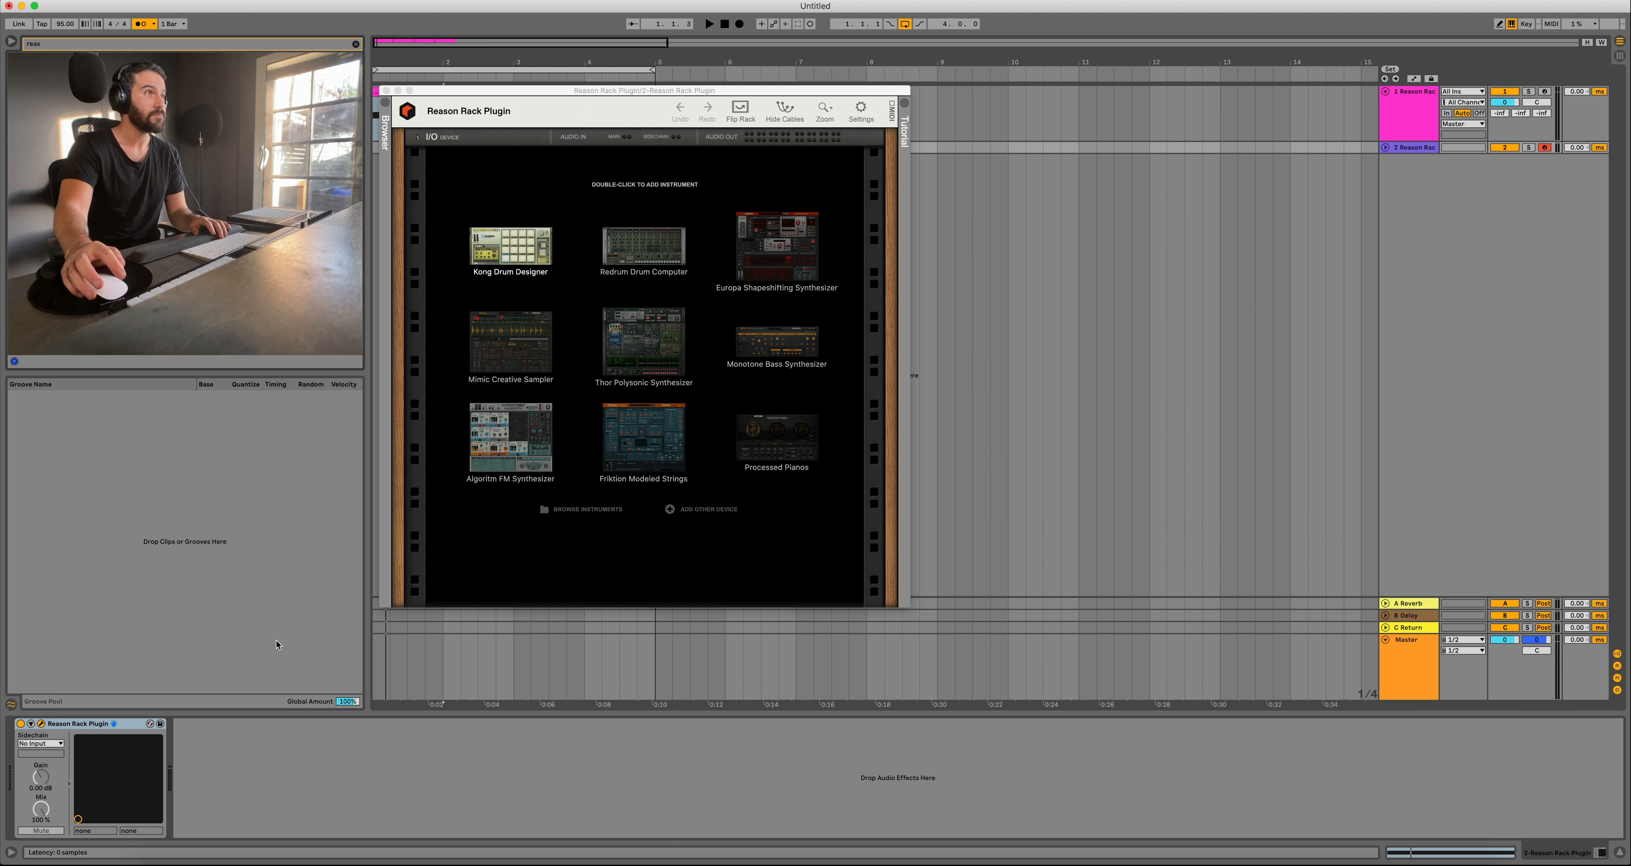
{"action": "left_click", "coordinate": [388, 108]}
{"action": "left_click", "coordinate": [409, 192]}
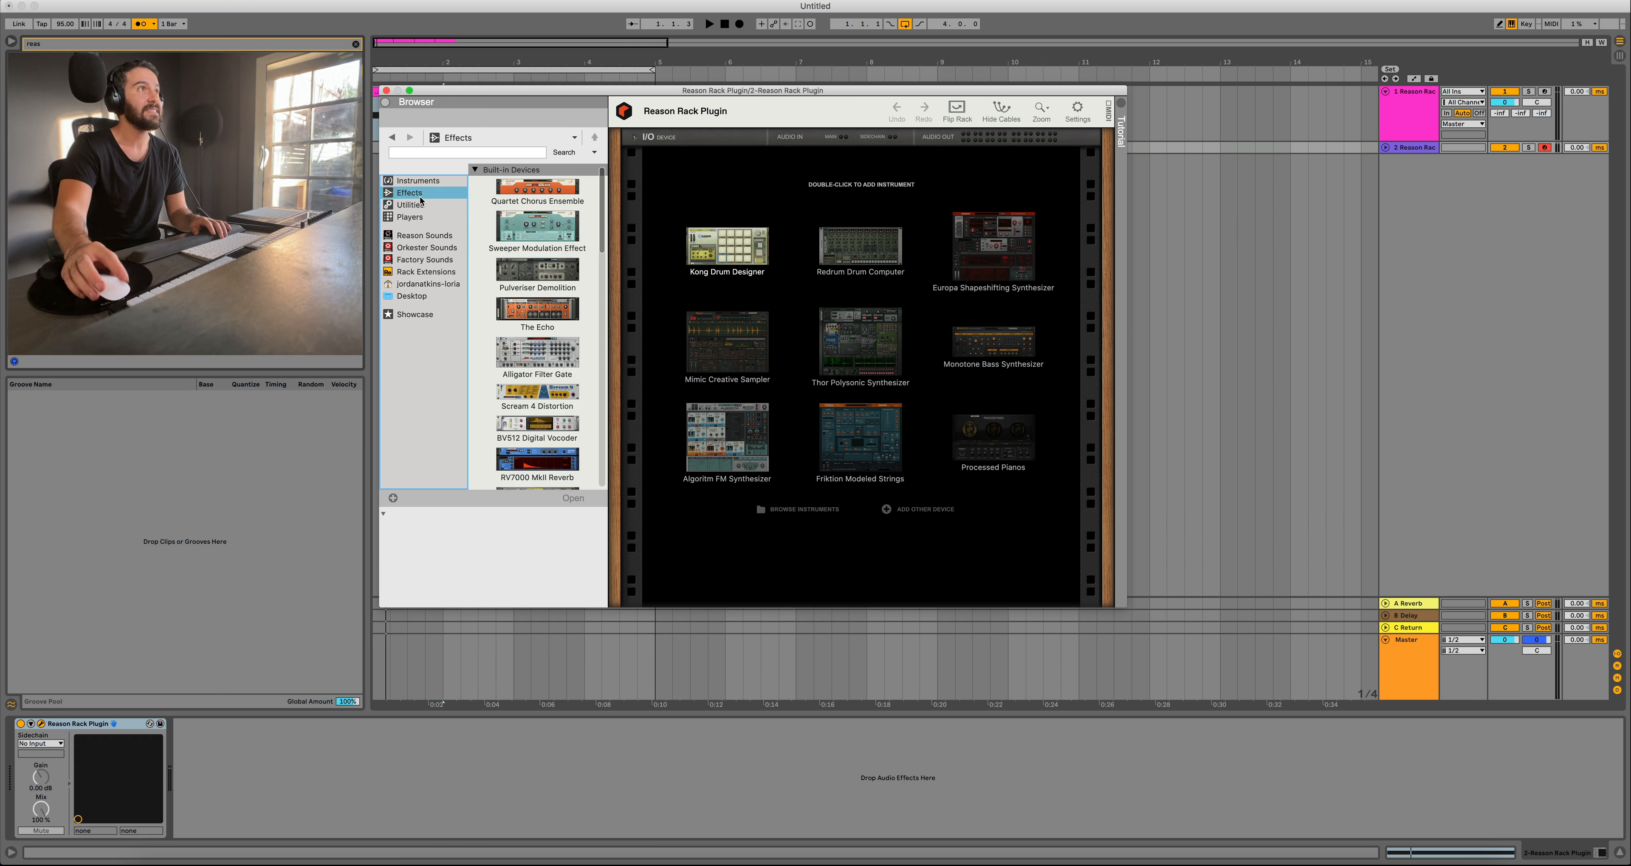
{"action": "scroll", "coordinate": [534, 415], "scroll_direction": "down", "scroll_amount": 5}
{"action": "double_click", "coordinate": [537, 367]}
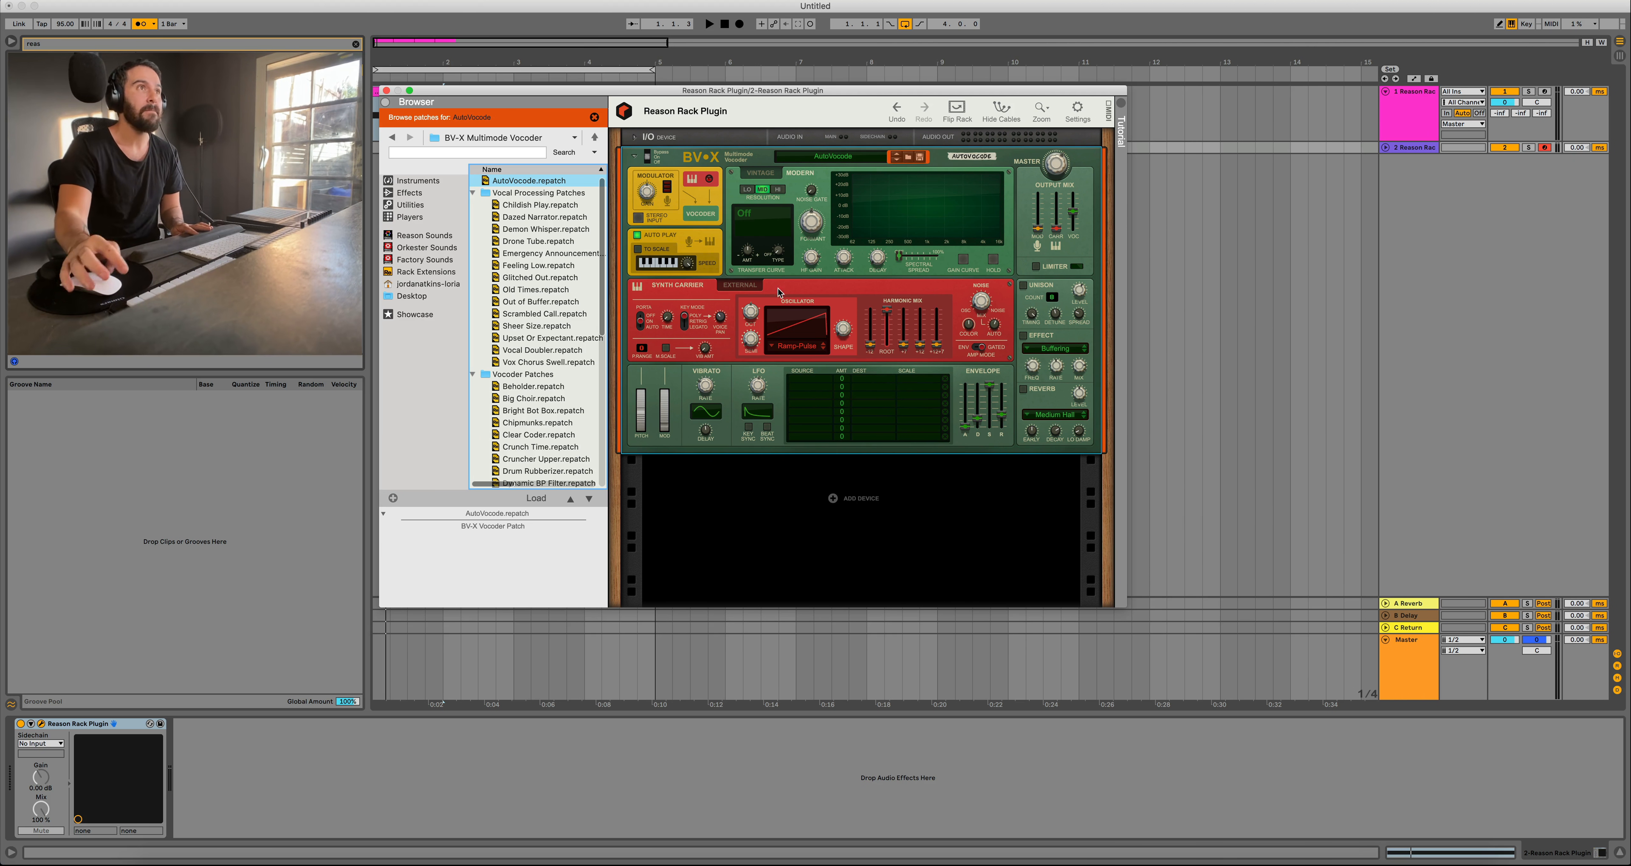
Try the FM Ratio 1:2 waveform in the oscillator of the vocoder's synth carrier.
{"action": "left_click", "coordinate": [812, 345]}
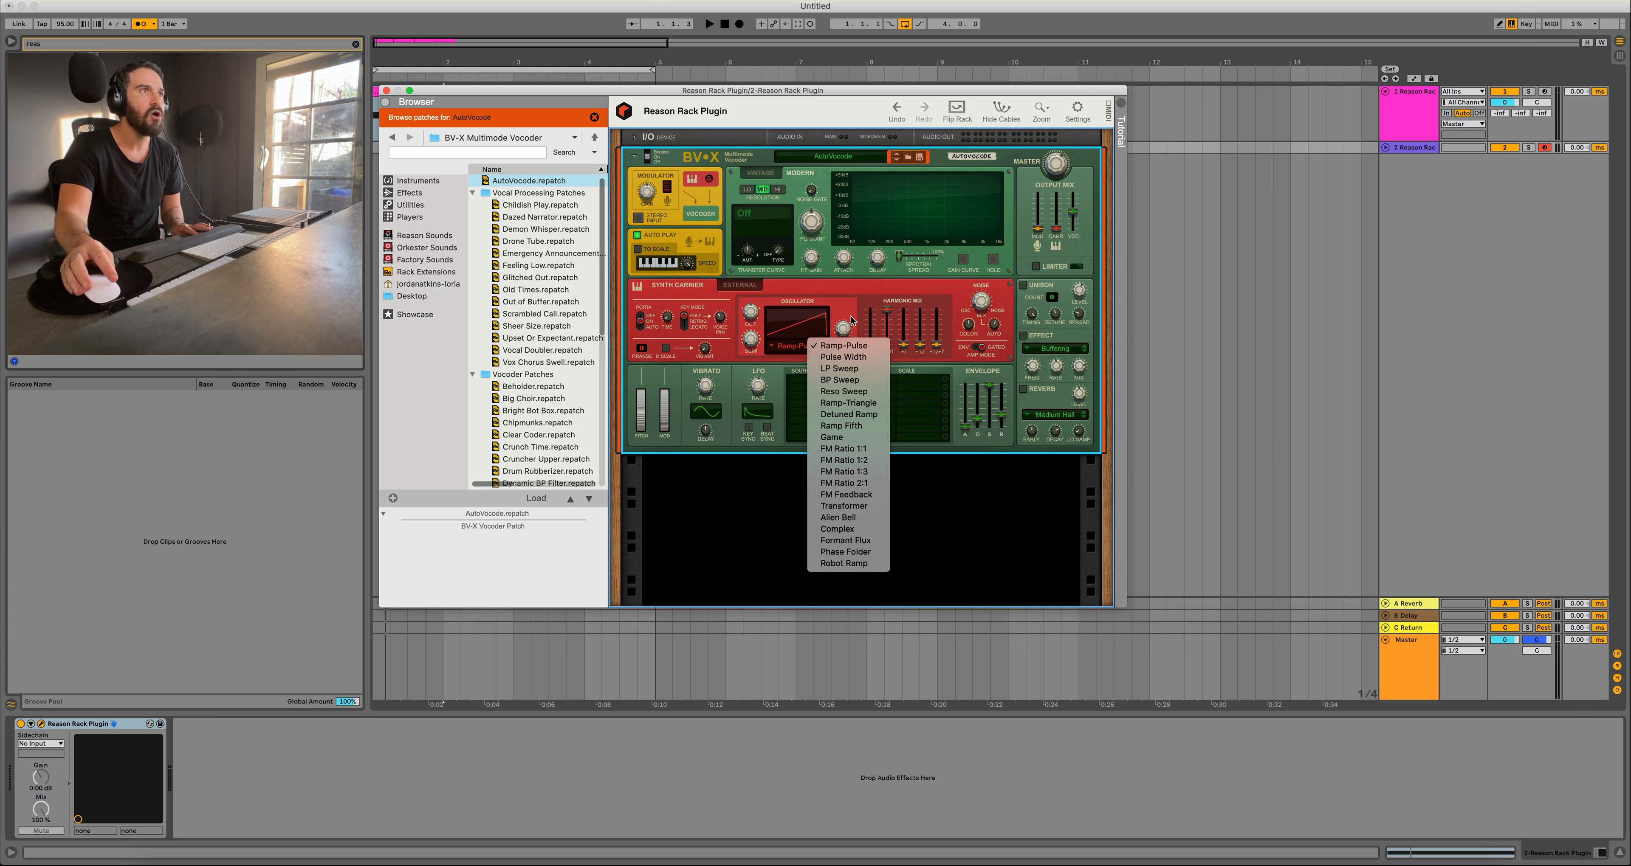
{"action": "left_click", "coordinate": [823, 317]}
{"action": "left_click", "coordinate": [813, 354]}
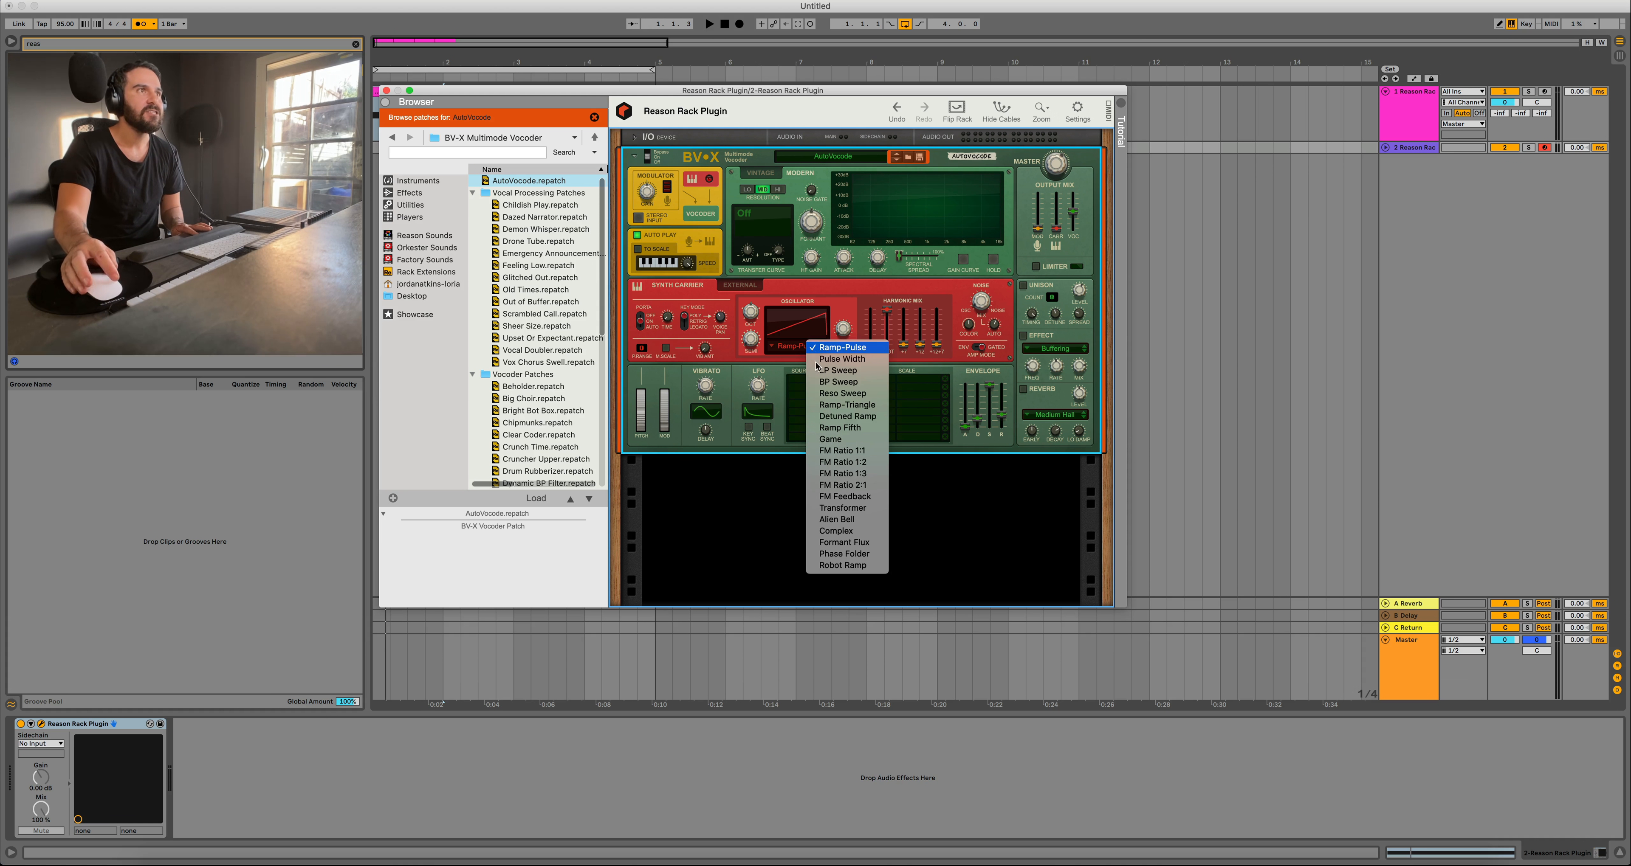
{"action": "left_click", "coordinate": [863, 462]}
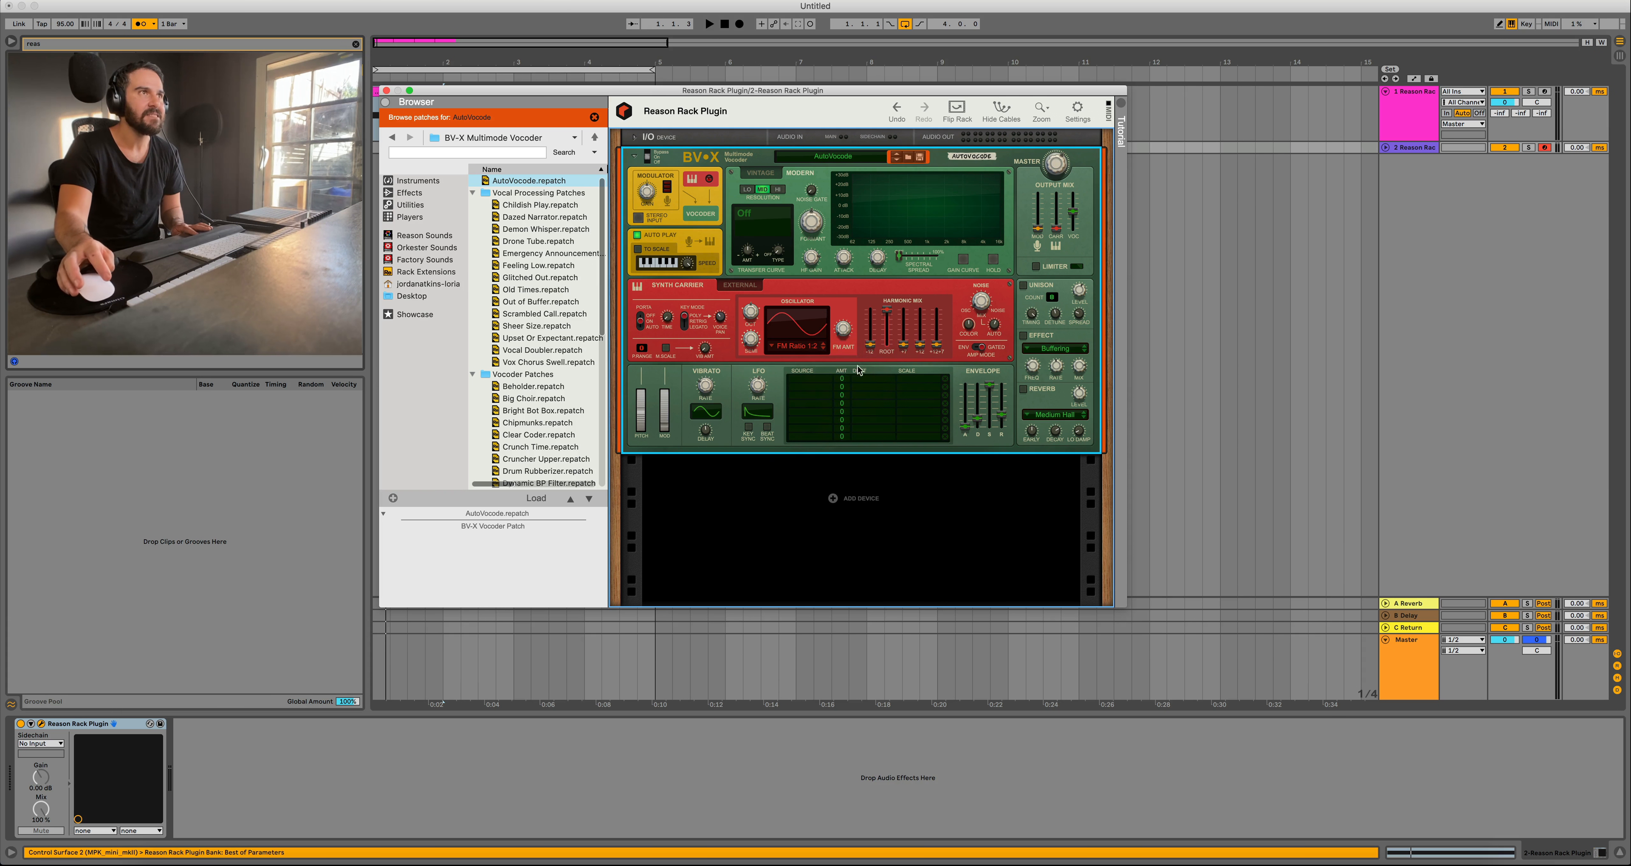
{"action": "left_click_drag", "start_coordinate": [840, 302], "coordinate": [841, 337]}
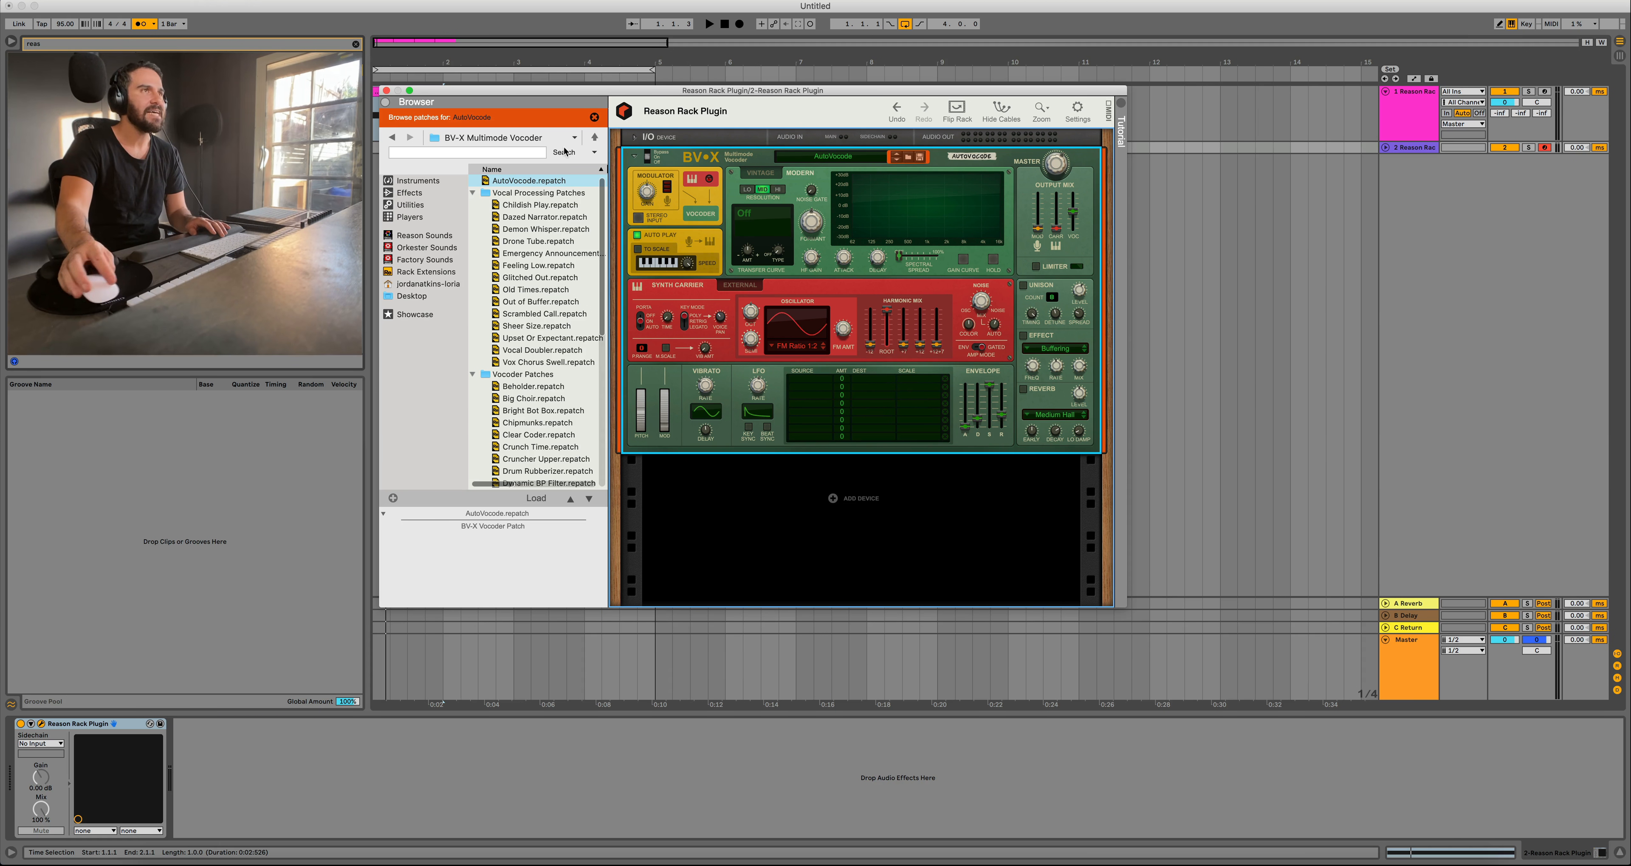
Load the Play Big Chords vocoder patch into the BV-X and close the plugin window.
{"action": "scroll", "coordinate": [546, 295], "scroll_direction": "down", "scroll_amount": 5}
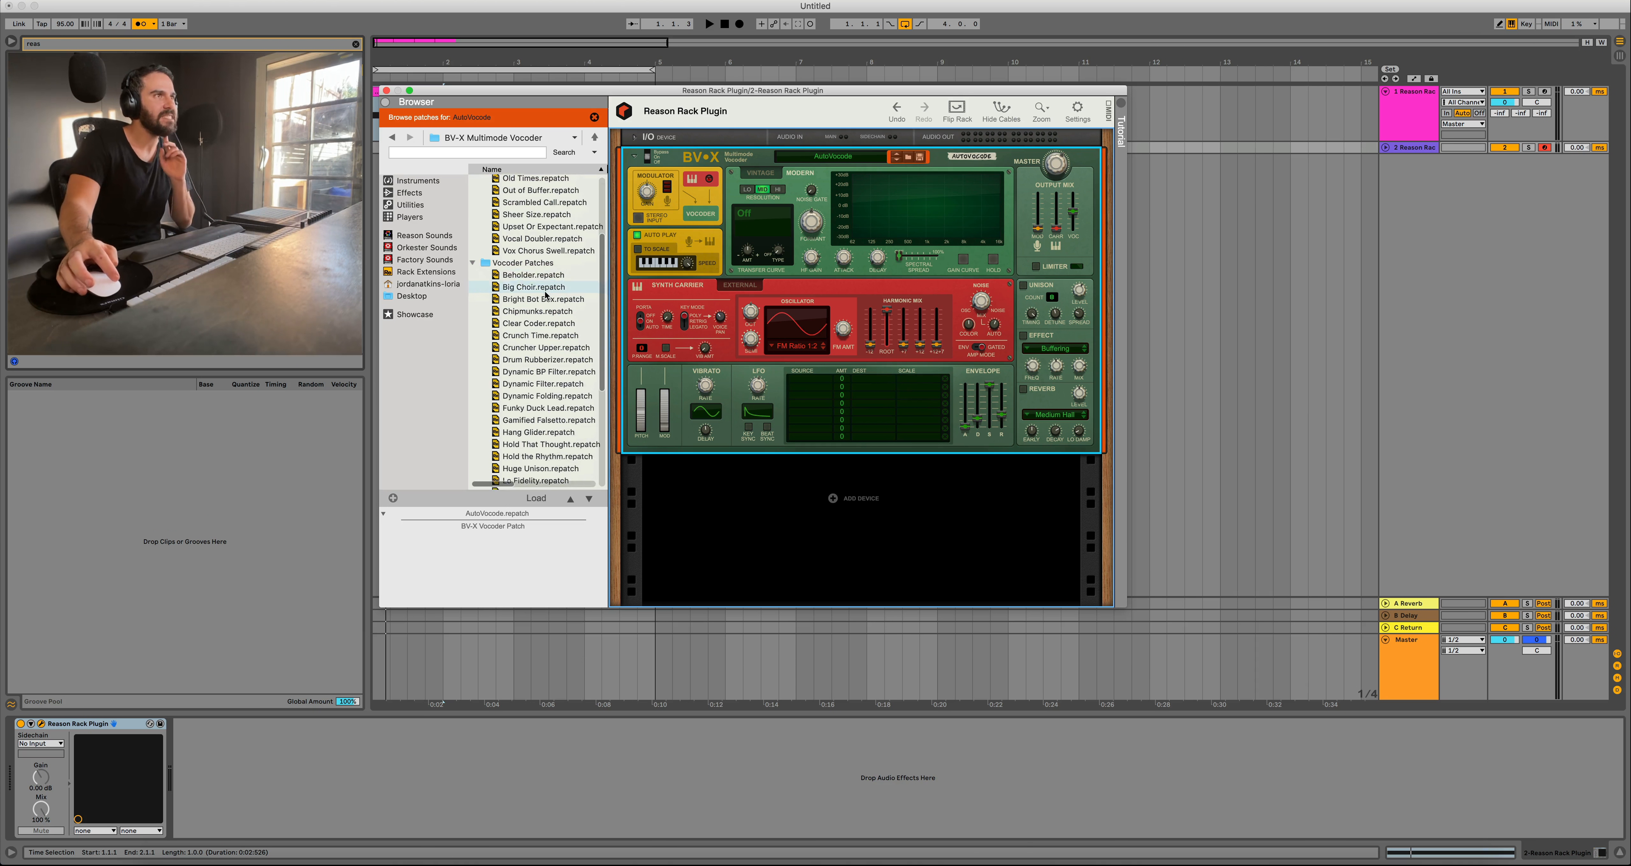
{"action": "scroll", "coordinate": [546, 295], "scroll_direction": "down", "scroll_amount": 3}
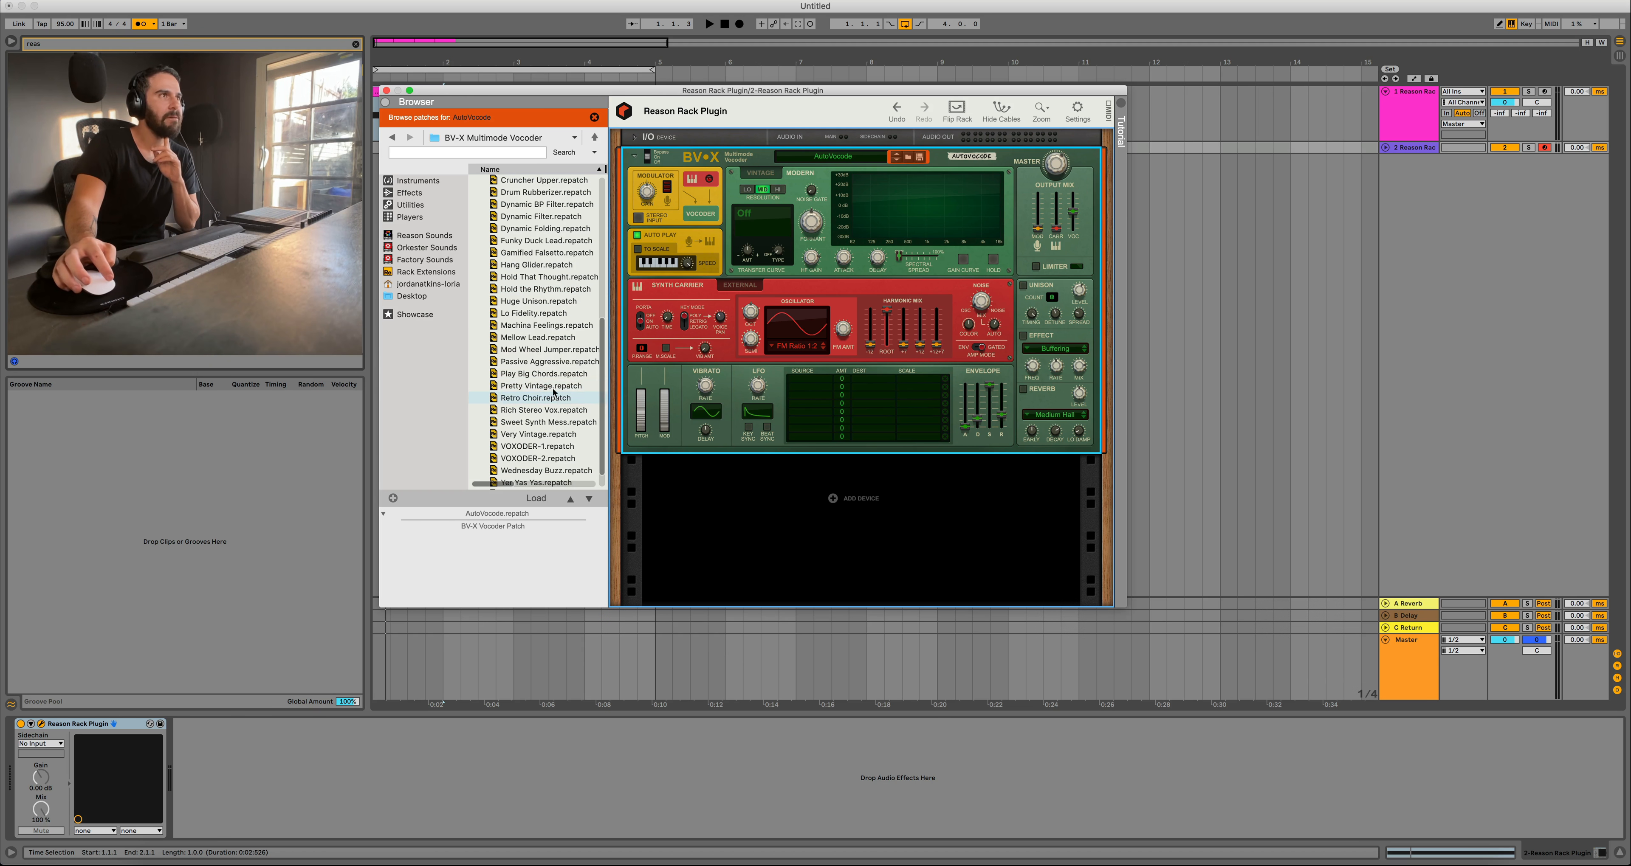
{"action": "left_click", "coordinate": [544, 374]}
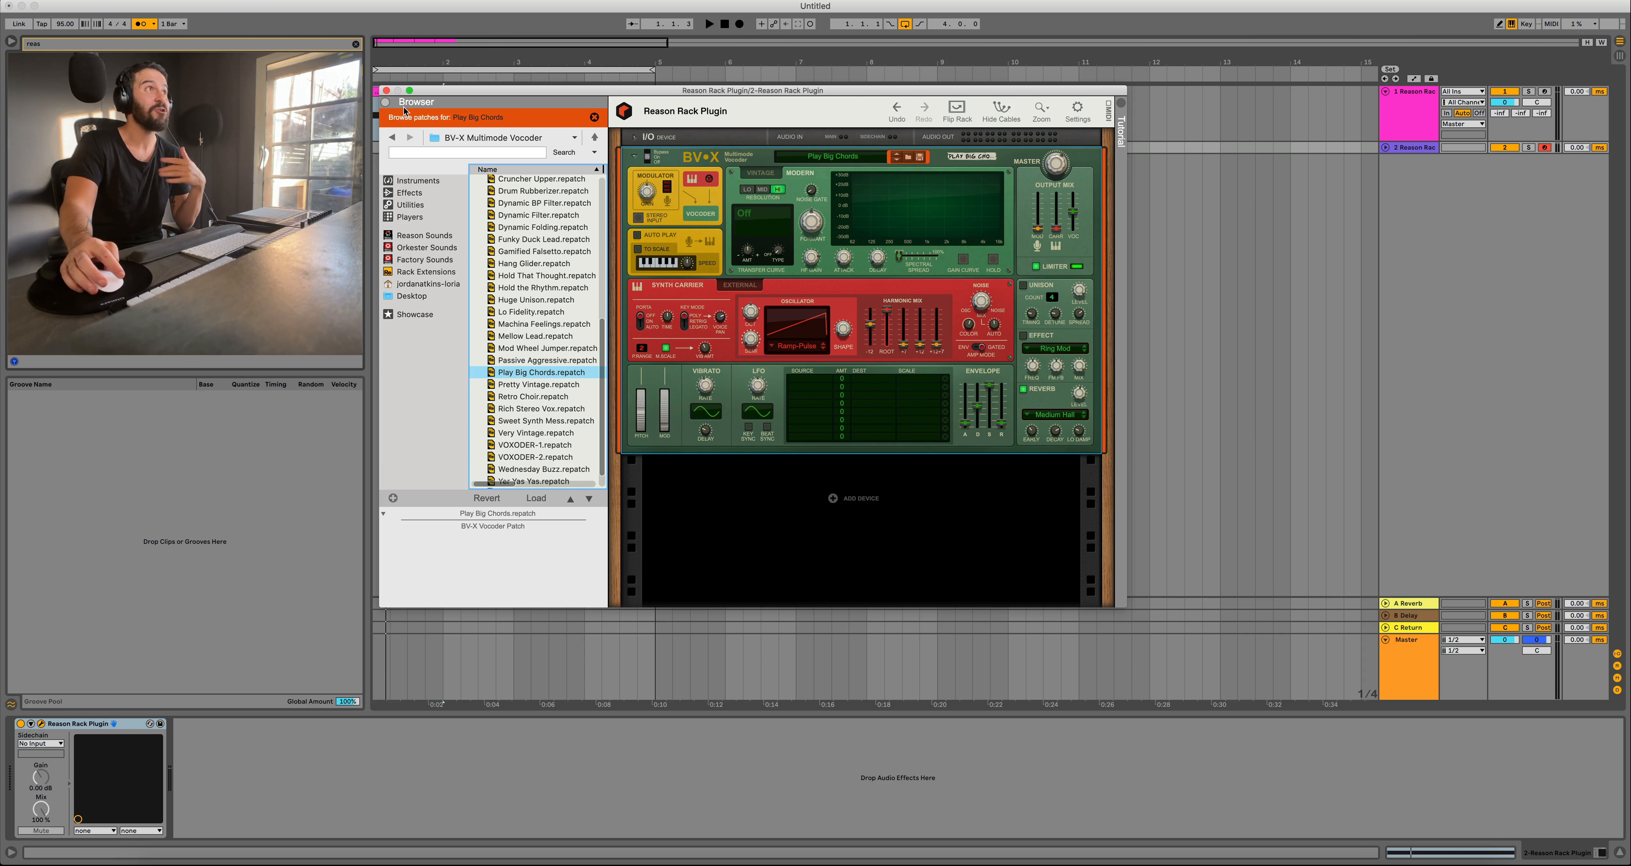
{"action": "left_click", "coordinate": [387, 91]}
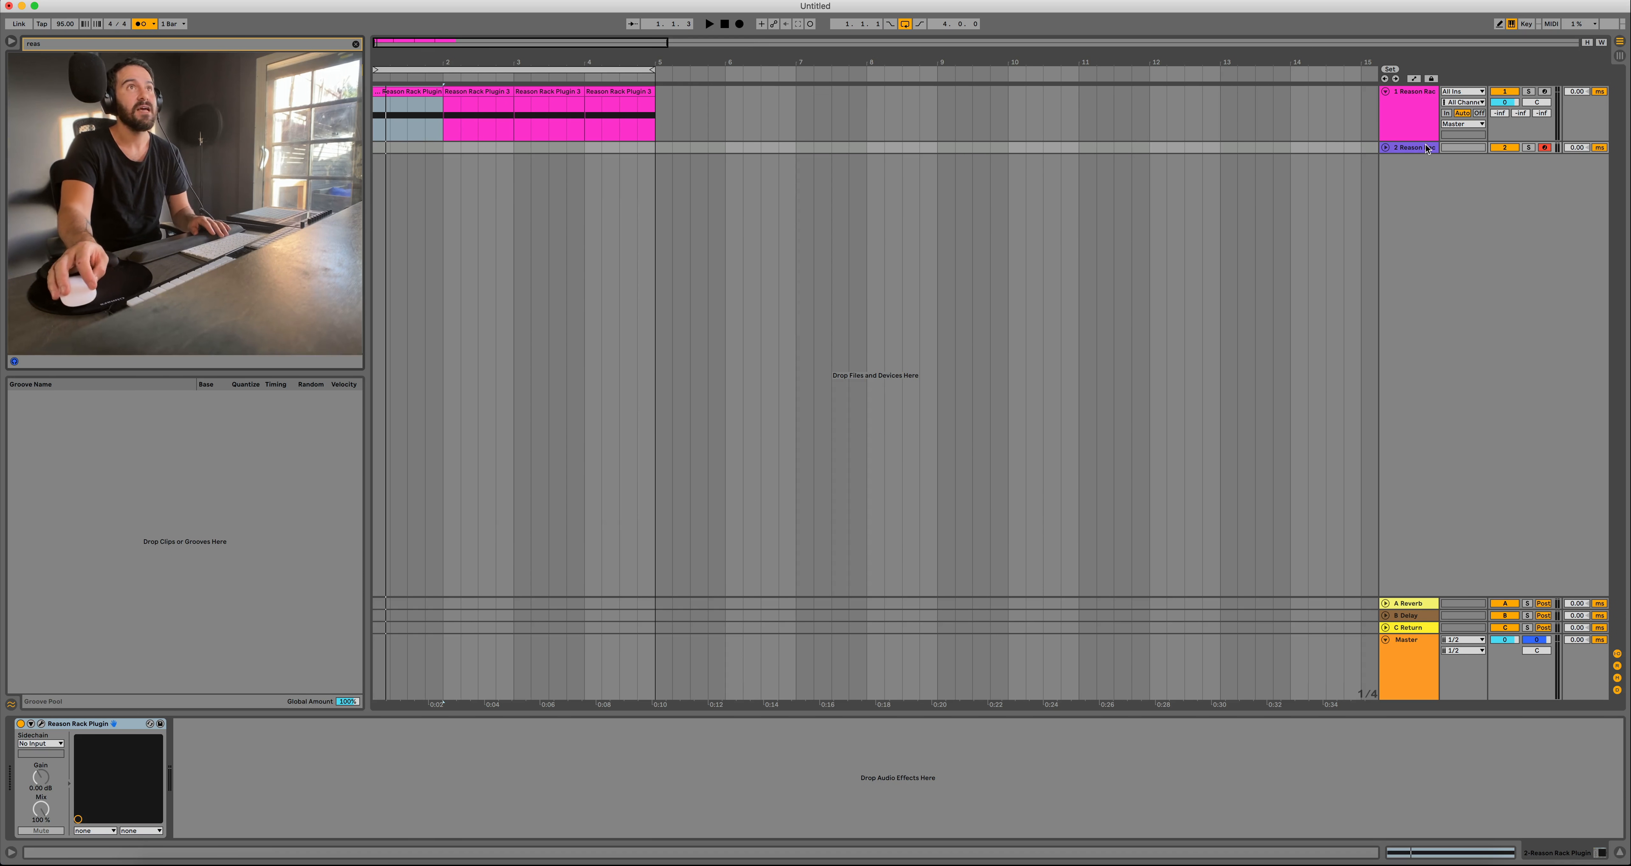
Route the first Reason Rack track's output into the second Reason Rack track and rename that second track Vocoder.
{"action": "left_click", "coordinate": [1385, 149]}
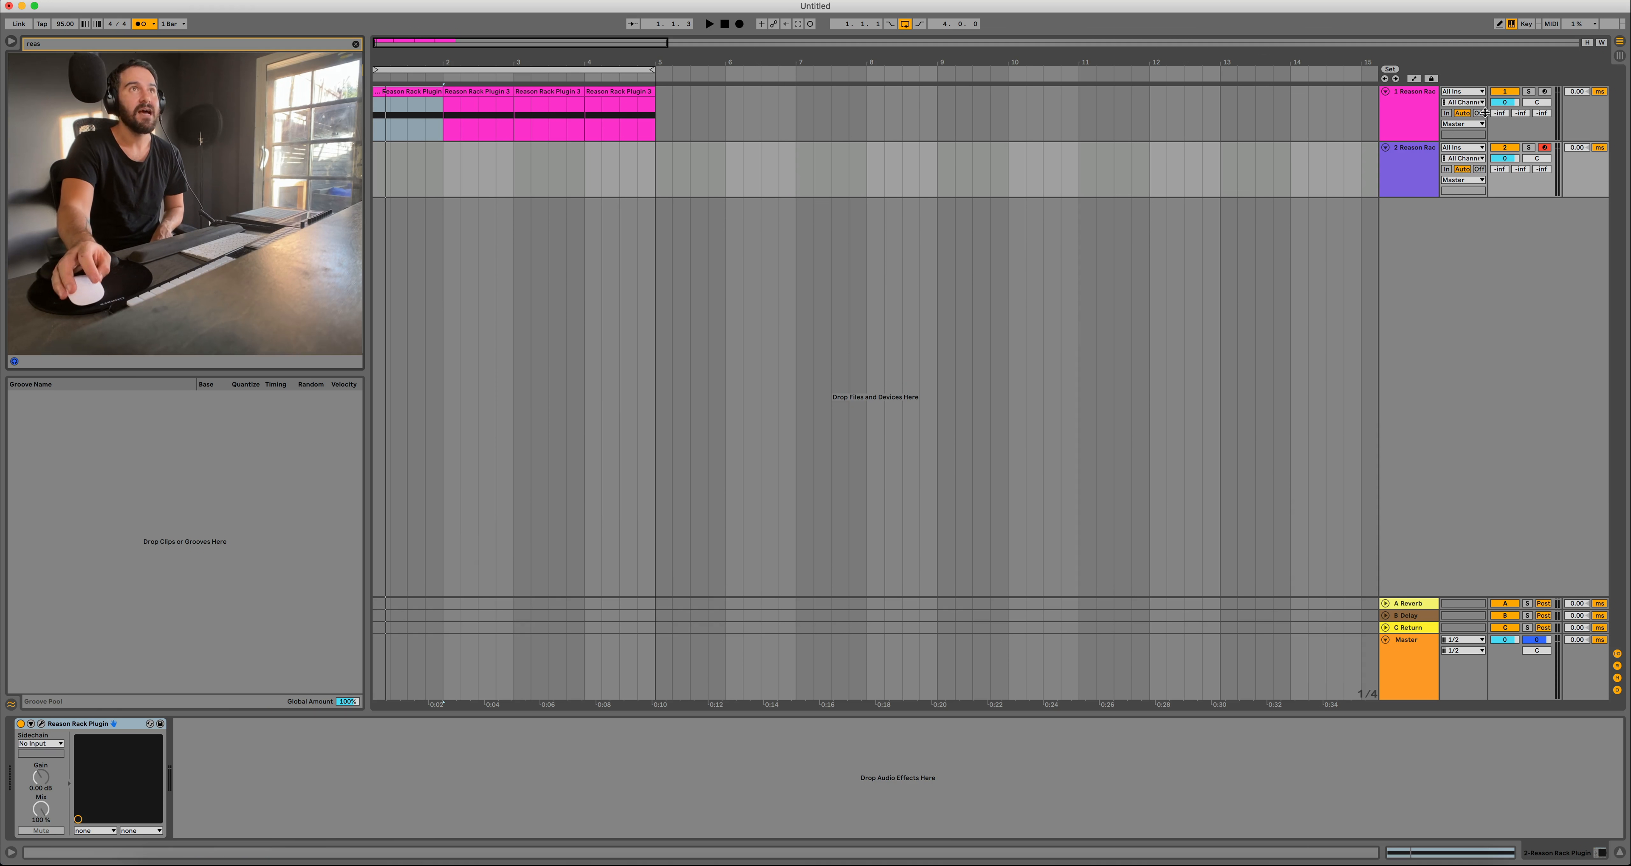
{"action": "left_click", "coordinate": [1460, 124]}
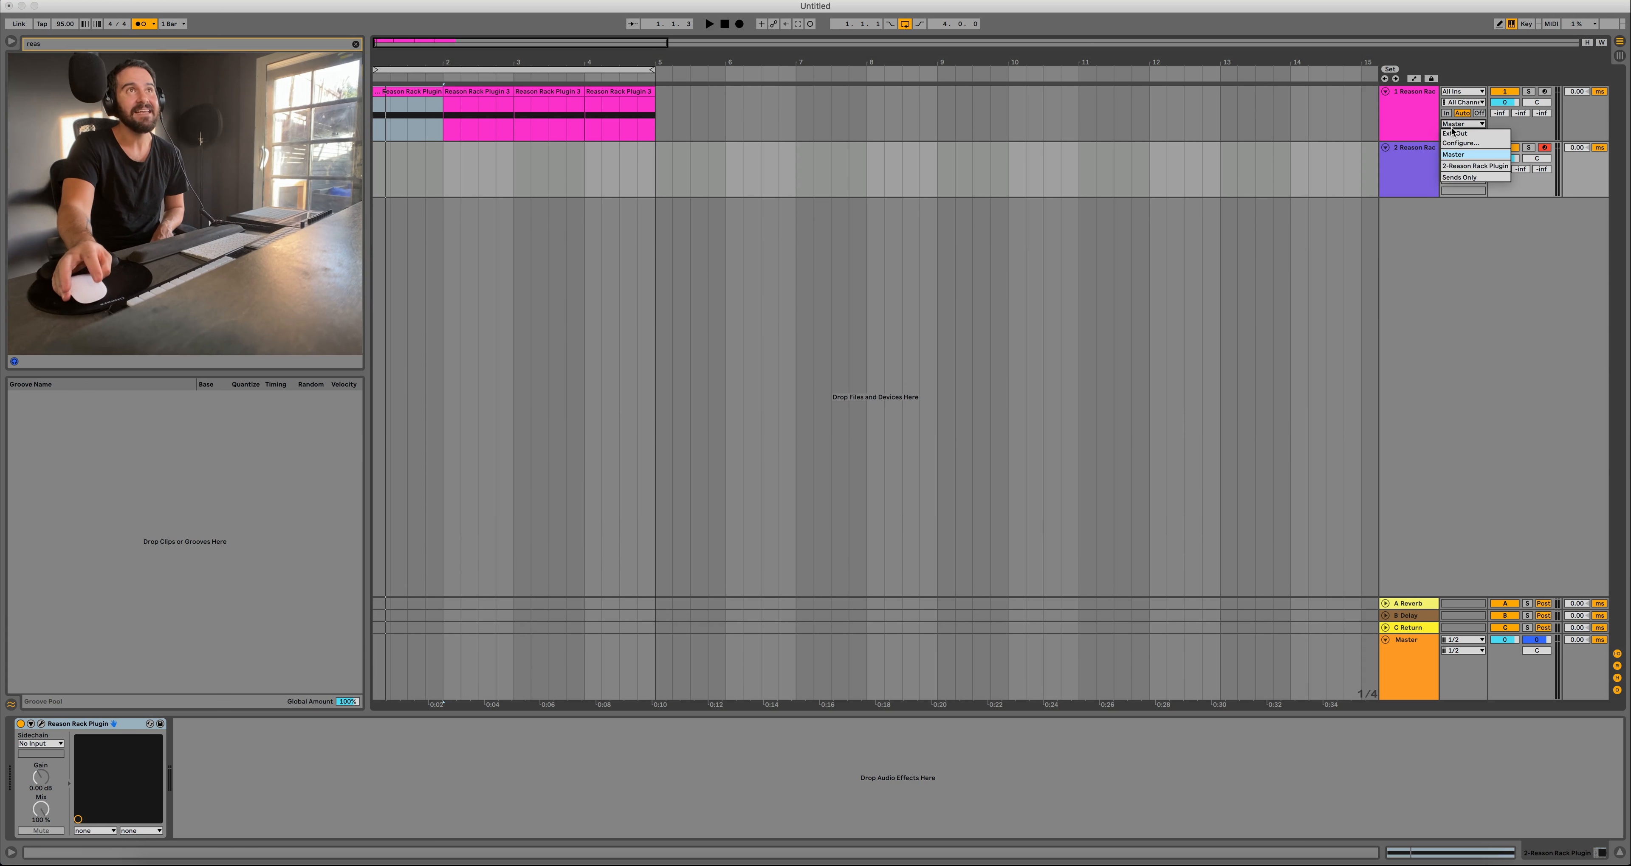
{"action": "left_click", "coordinate": [1469, 166]}
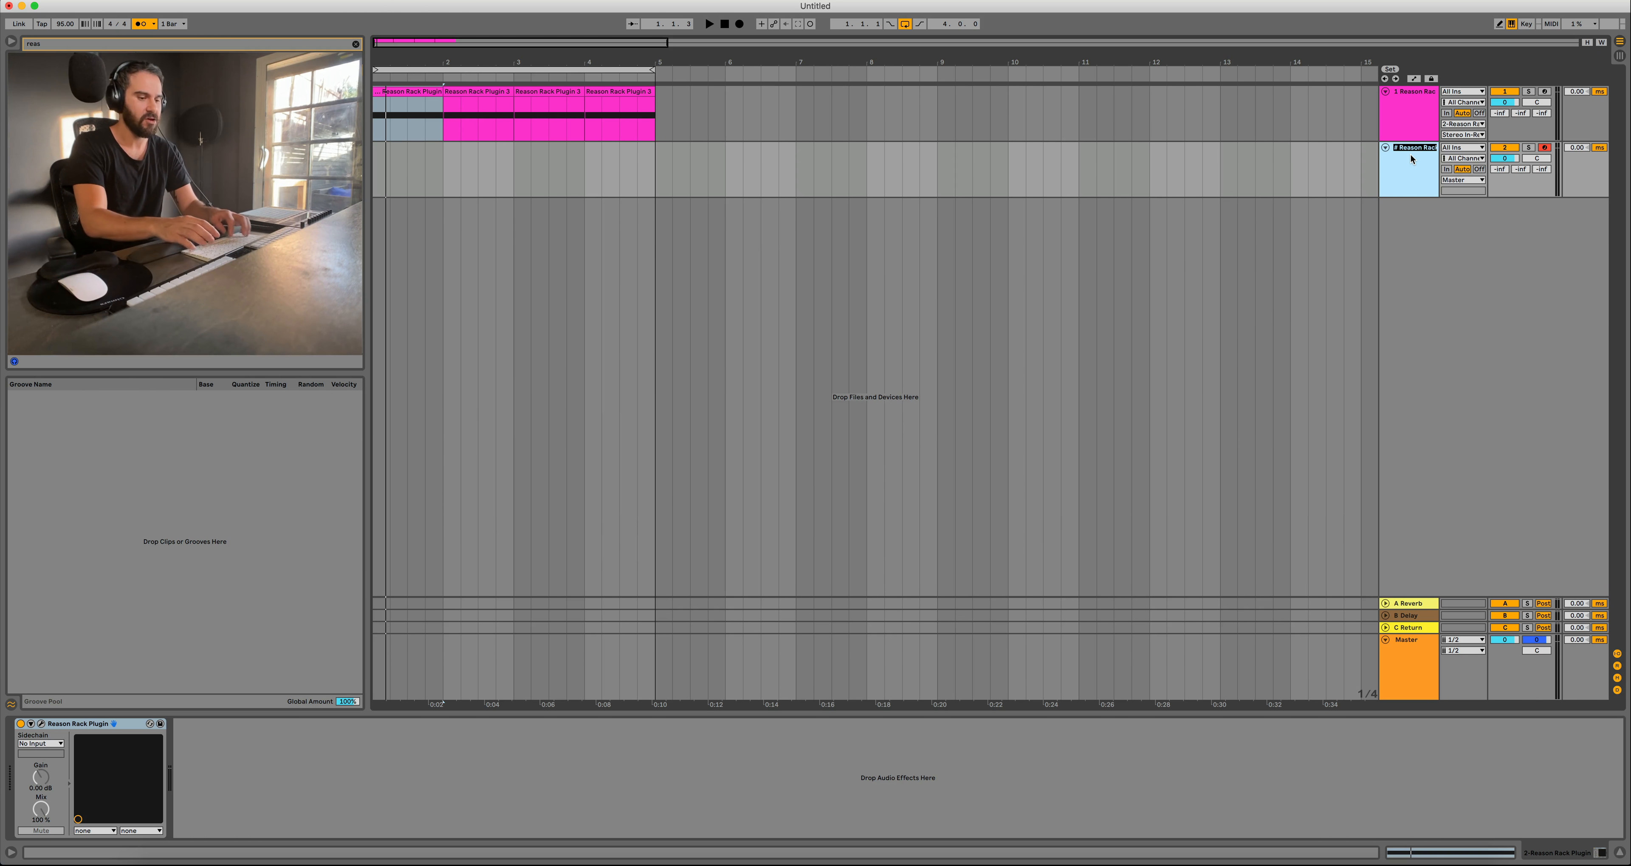
{"action": "key", "text": "Return"}
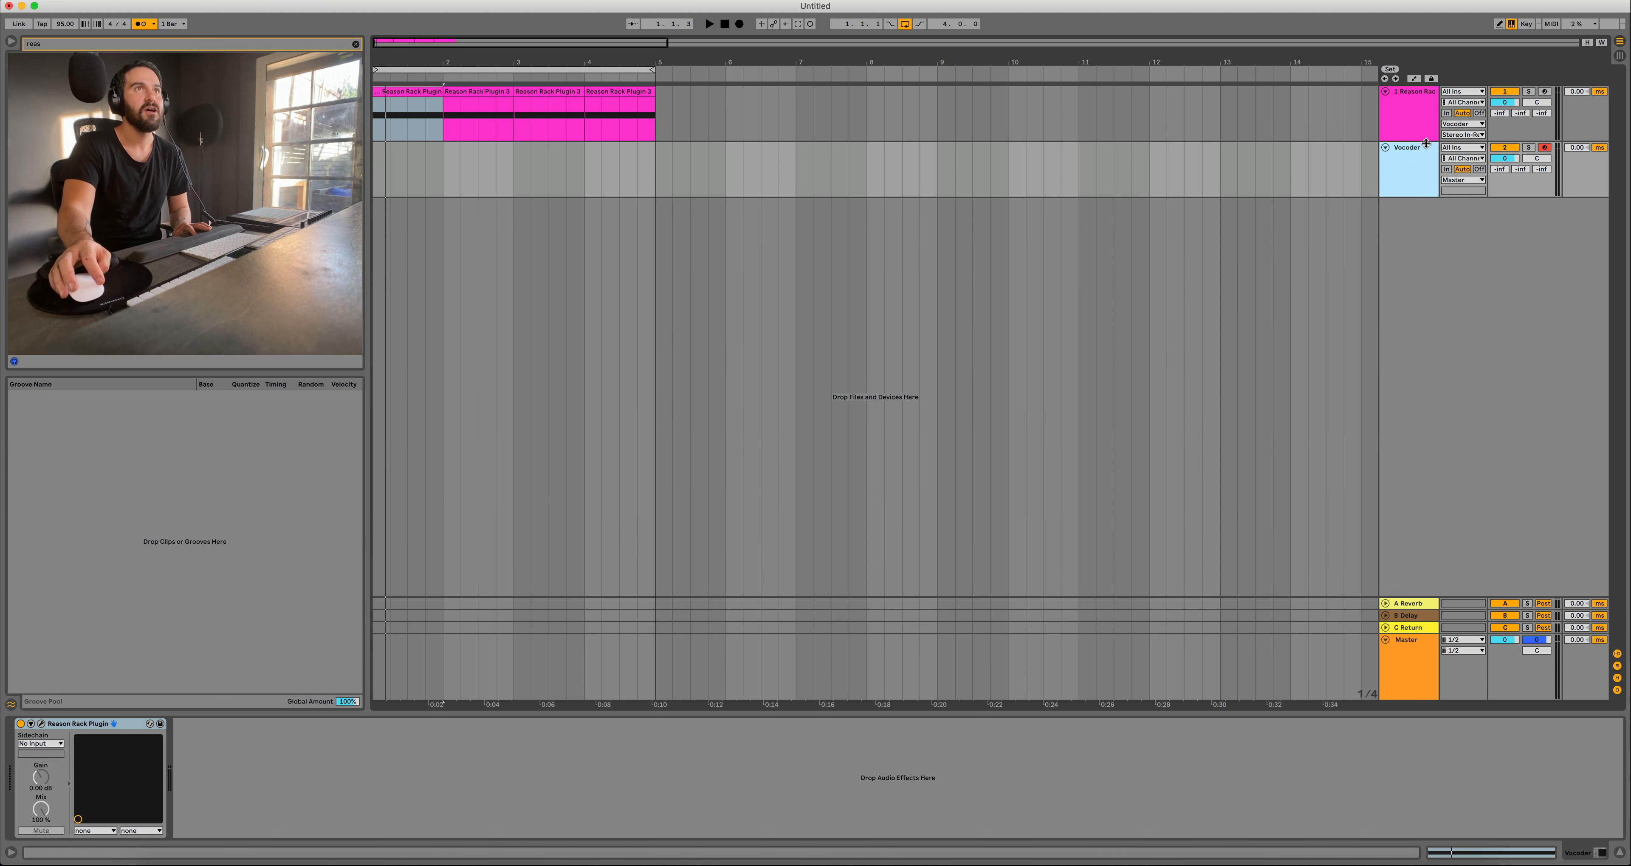
Audition the vocoder against the sample track and record a four-bar progression of two-note chords on the Vocoder track.
{"action": "key", "text": "space"}
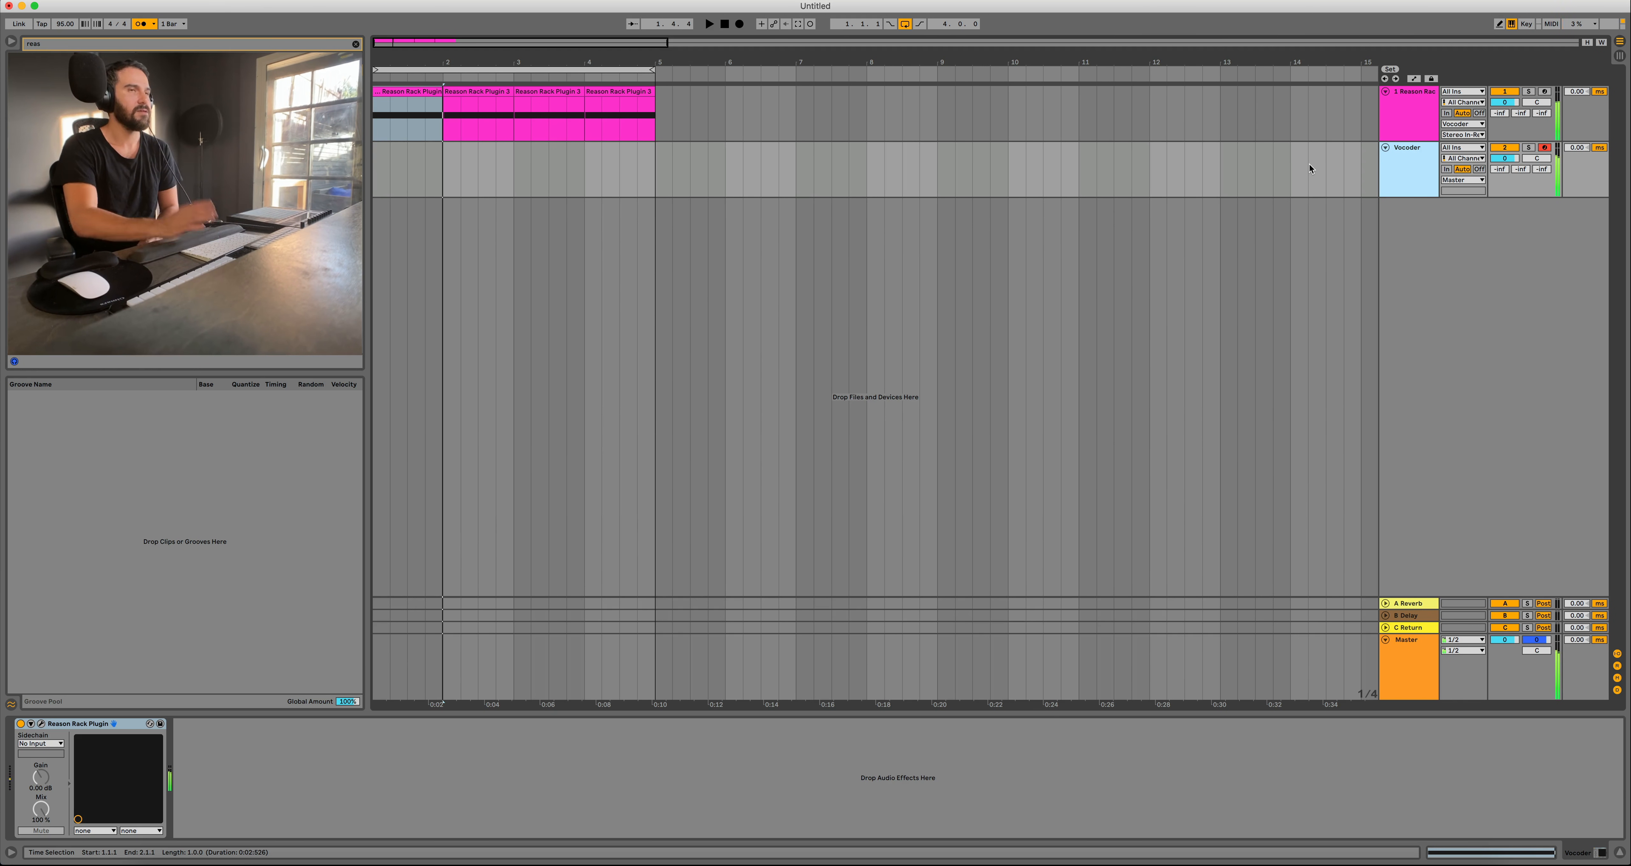
{"action": "left_click", "coordinate": [1308, 163]}
{"action": "left_click", "coordinate": [740, 24]}
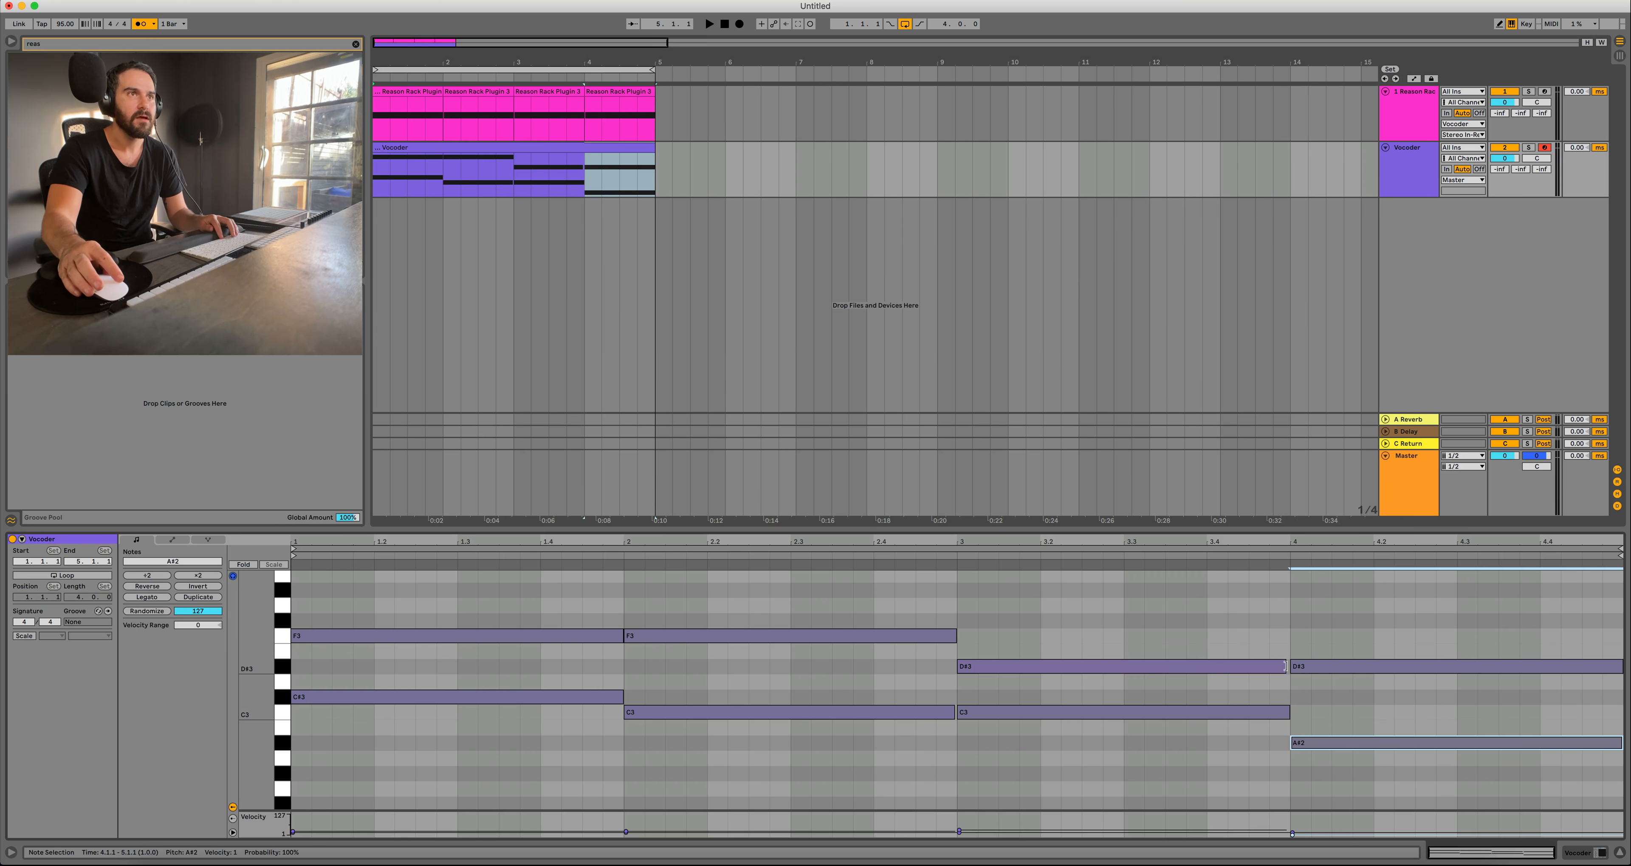
Adjust the Vocoder clip's note ends so bar 2's C3 and bar 3's D#3 fill their bars, and play the result.
{"action": "left_click_drag", "start_coordinate": [1289, 667], "coordinate": [1286, 667]}
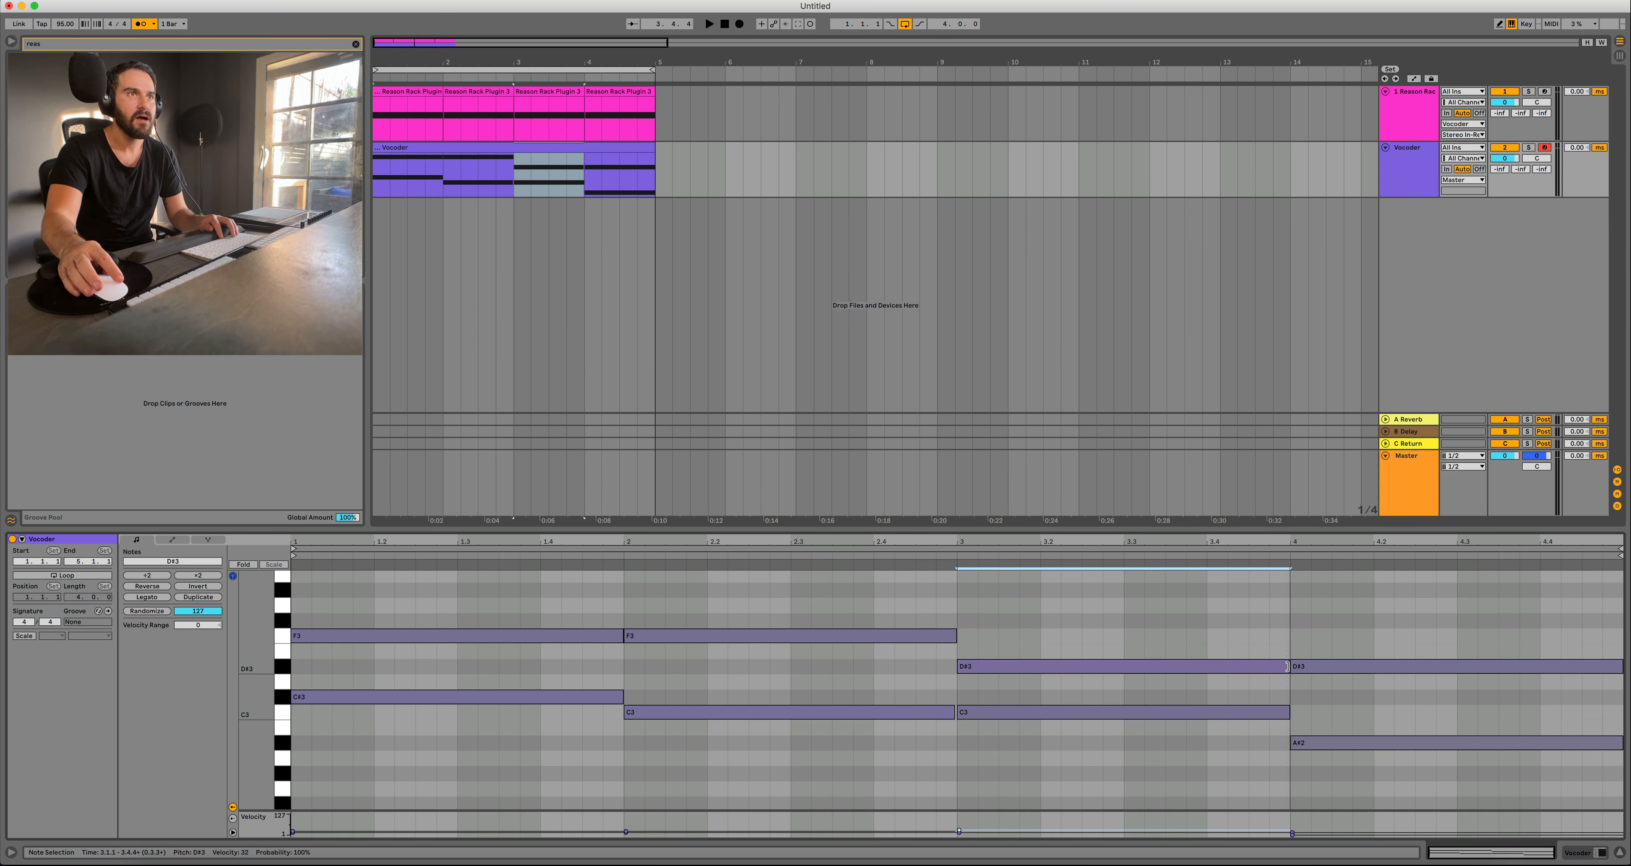
{"action": "left_click", "coordinate": [951, 710]}
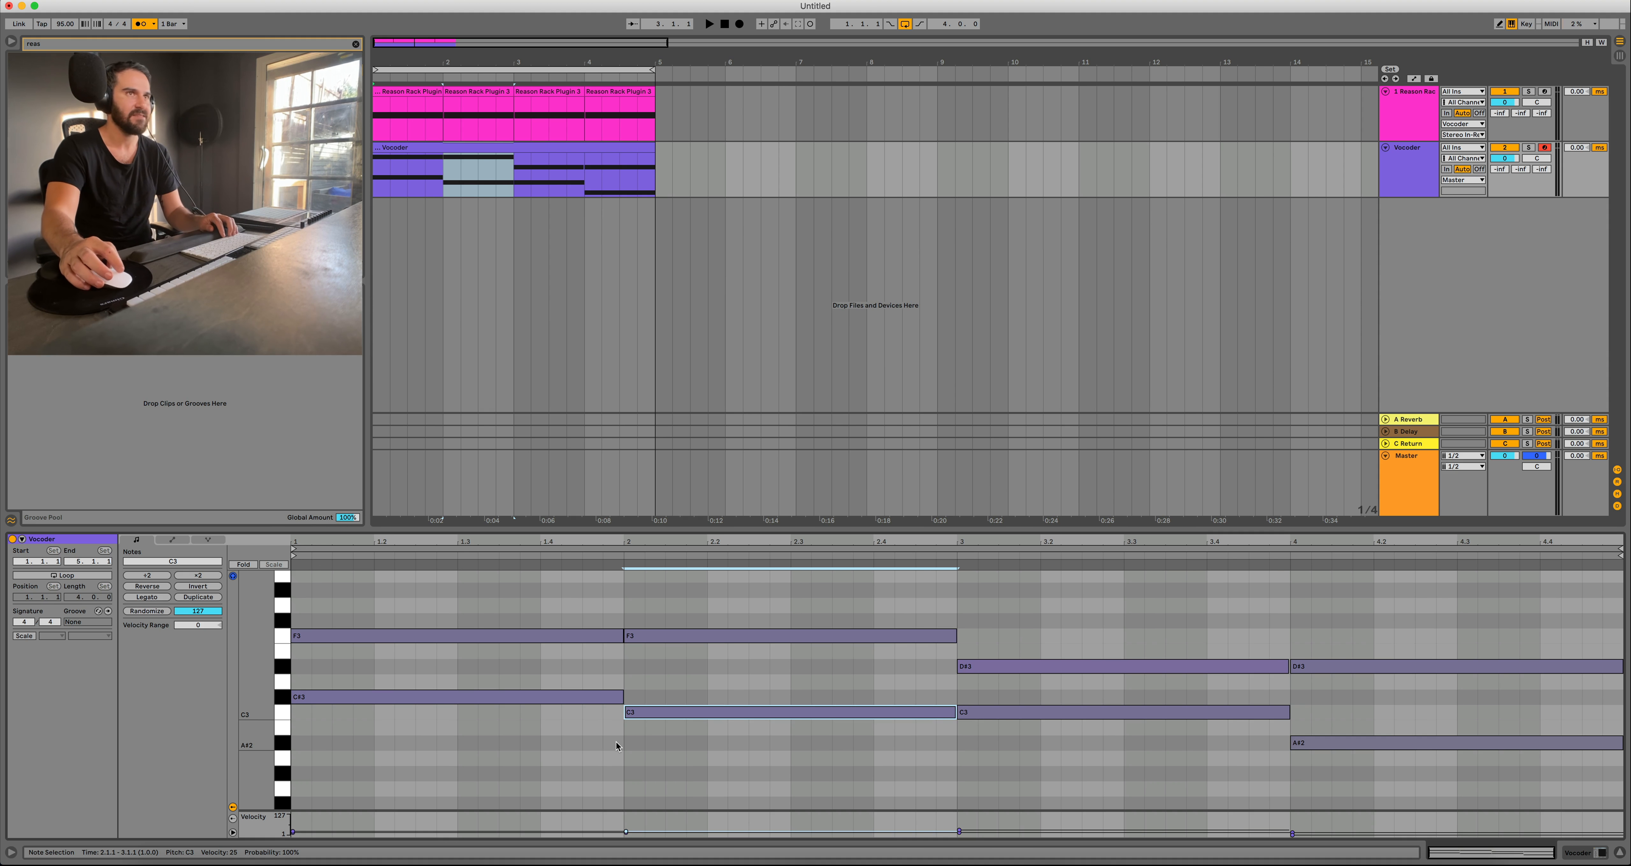
{"action": "scroll", "coordinate": [615, 742], "scroll_direction": "down", "scroll_amount": 2}
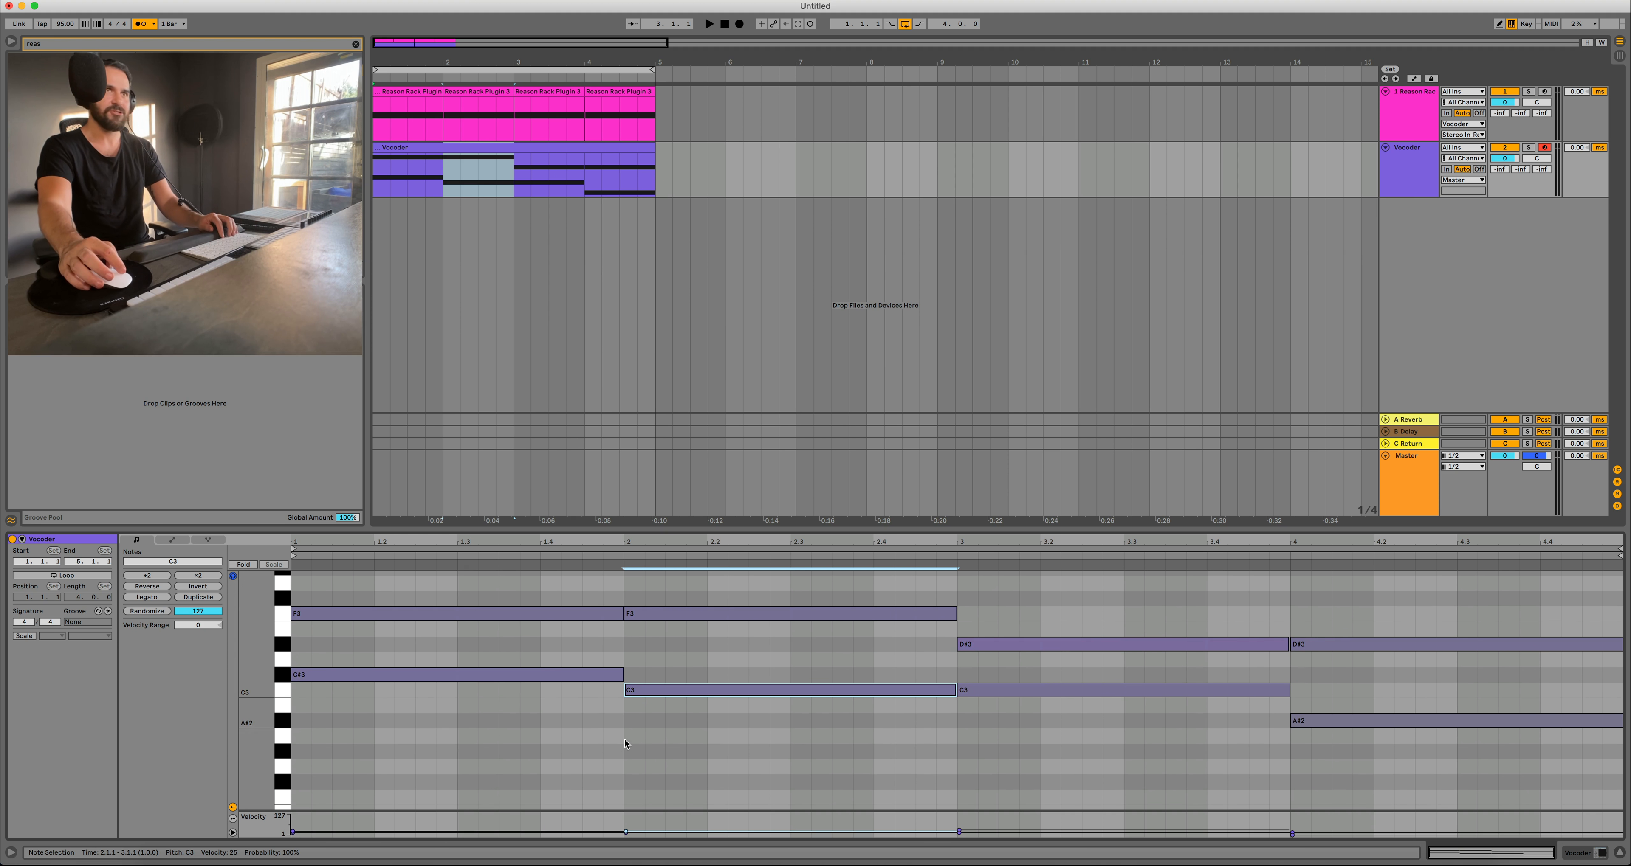
{"action": "left_click", "coordinate": [1285, 644]}
{"action": "key", "text": "space"}
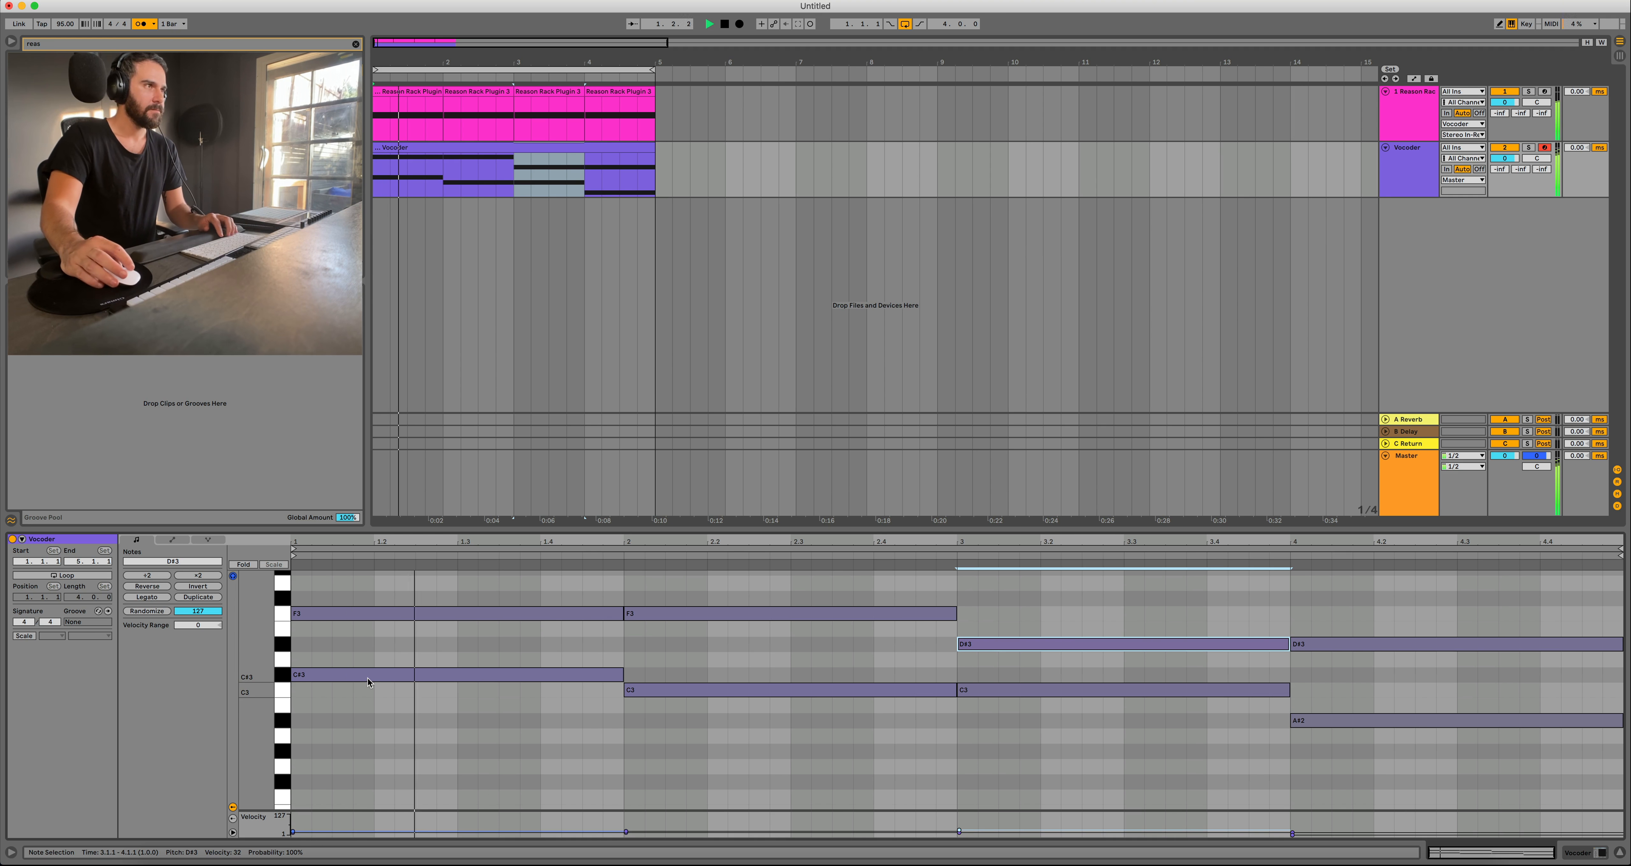
Add a third lower voice to the Vocoder clip's chords by copying notes down: A#2, A2, G#2 and G2 in bars 1 to 4.
{"action": "key", "text": "space"}
{"action": "left_click_drag", "start_coordinate": [367, 678], "coordinate": [369, 726]}
{"action": "key", "text": "space"}
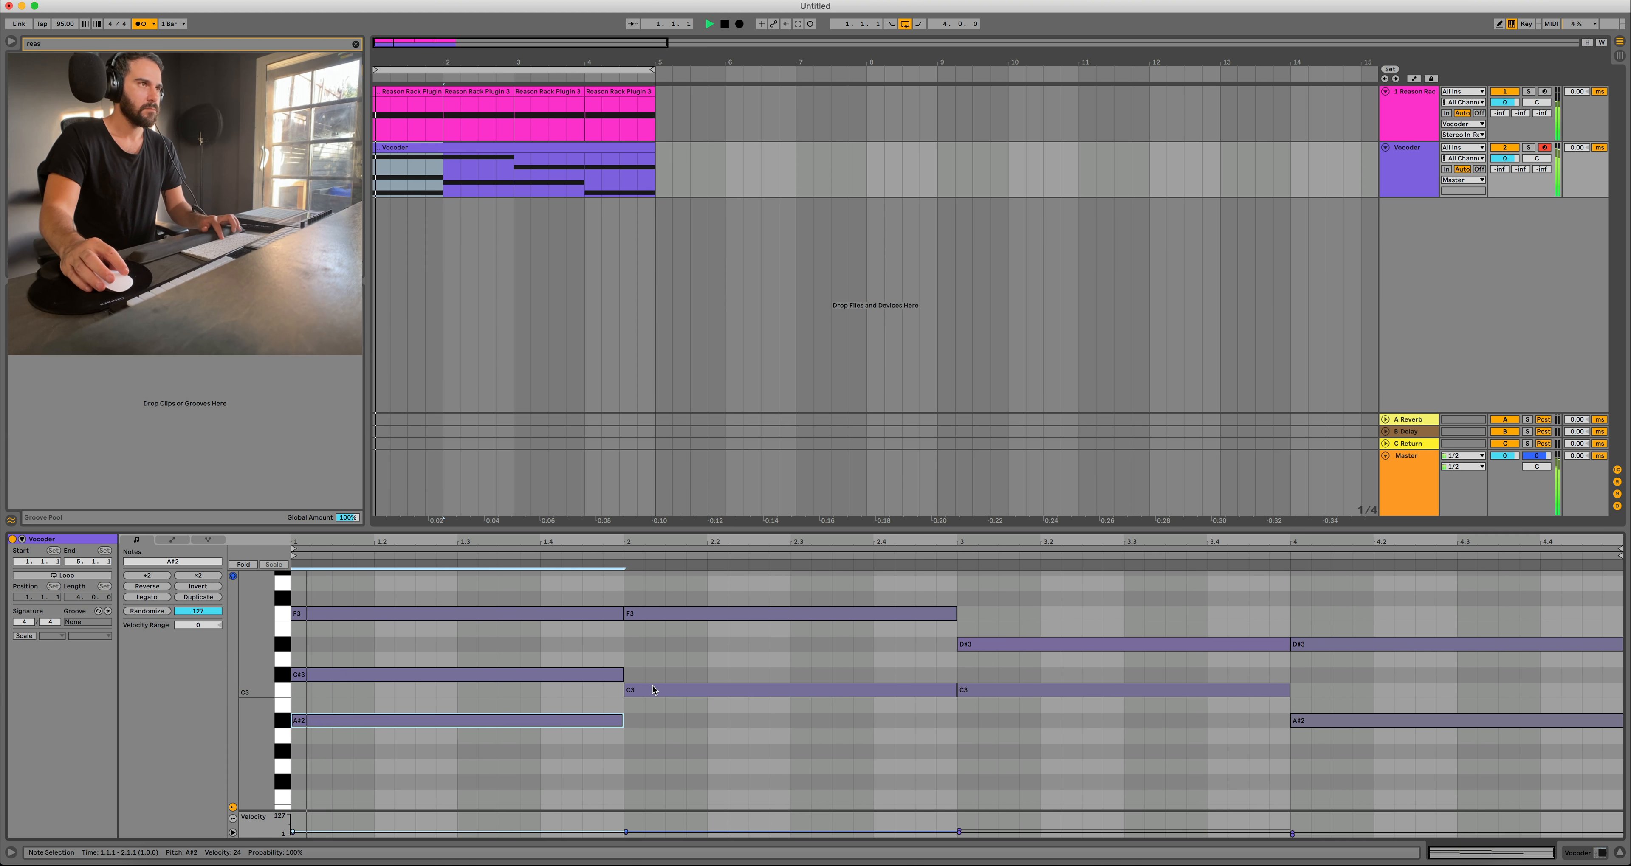
{"action": "left_click_drag", "start_coordinate": [654, 690], "coordinate": [694, 737]}
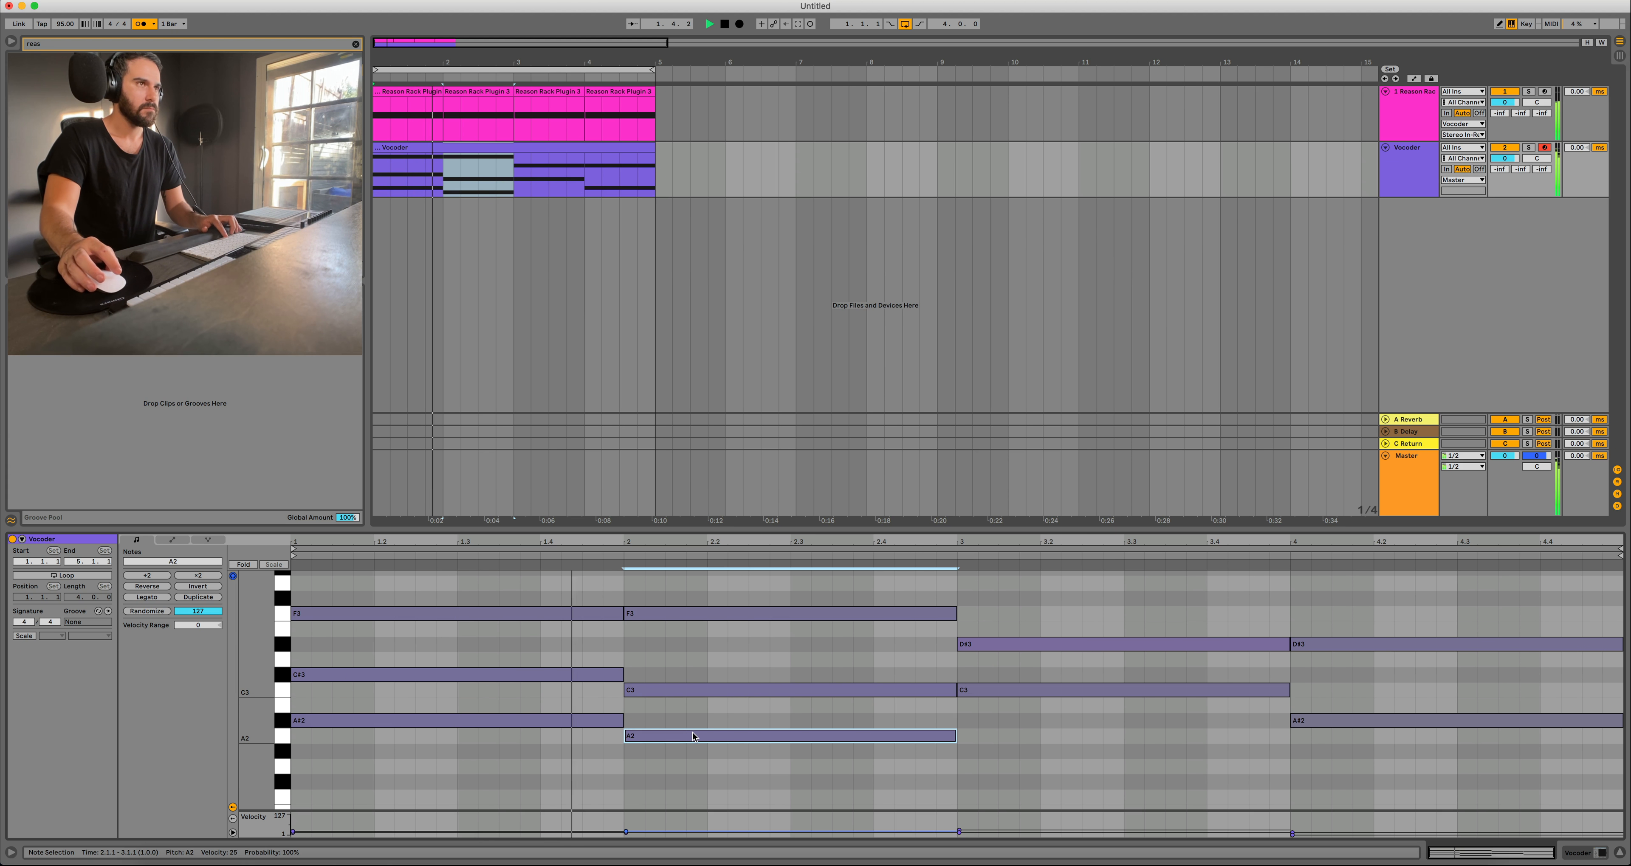
{"action": "left_click_drag", "start_coordinate": [988, 690], "coordinate": [1333, 768]}
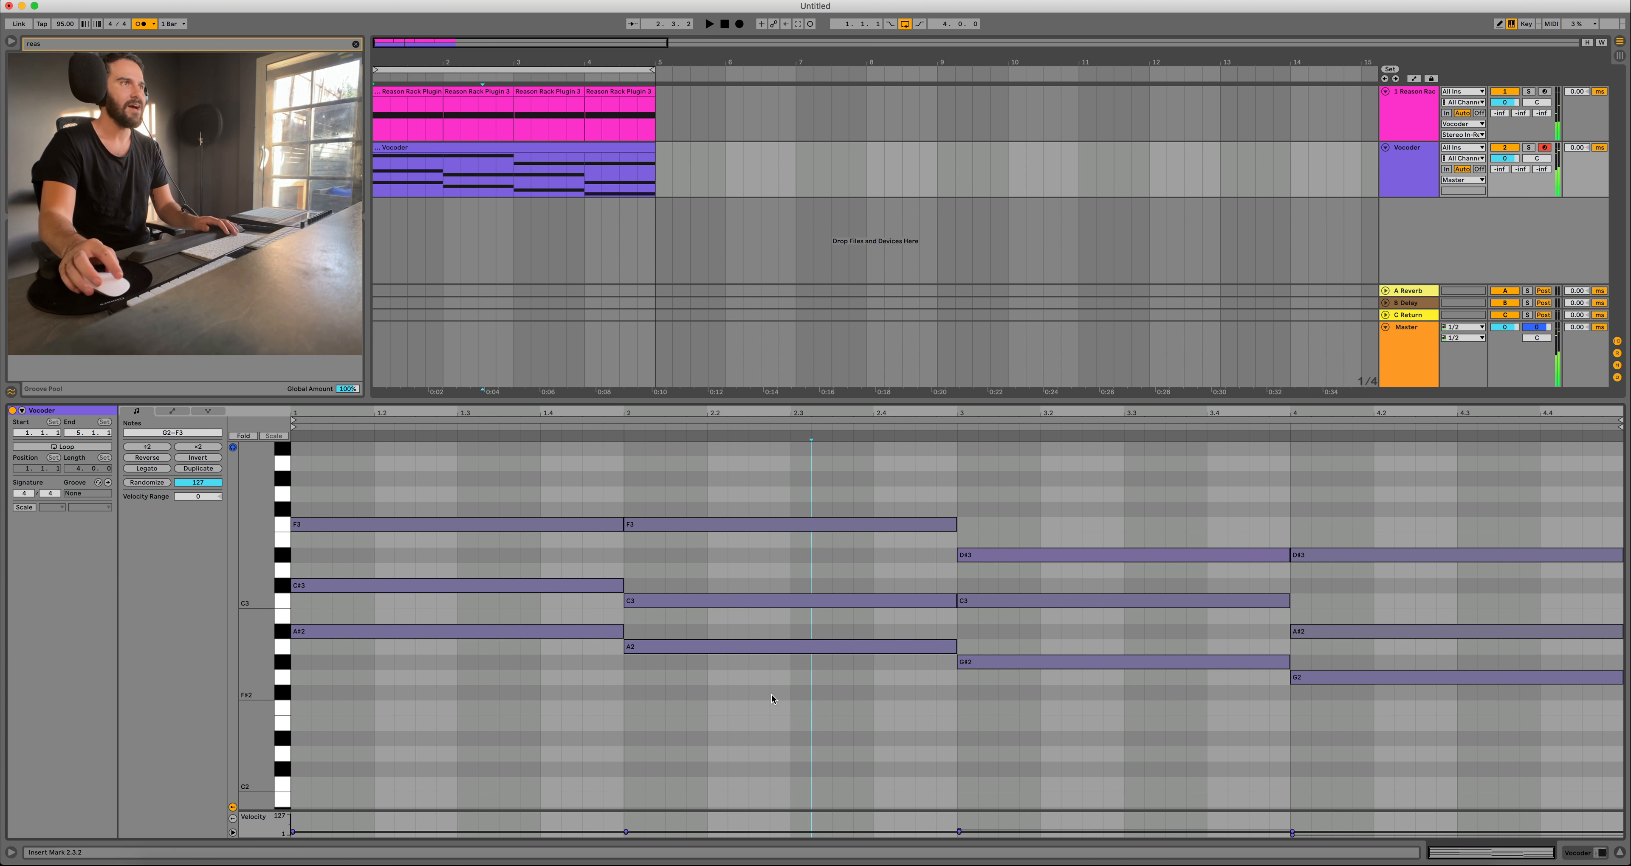
Copy low notes into the Vocoder clip as a bass line of A#1, A1, G1 and F#1, each aligned to its bar.
{"action": "left_click_drag", "start_coordinate": [770, 696], "coordinate": [448, 758]}
{"action": "left_click_drag", "start_coordinate": [1483, 682], "coordinate": [1082, 793]}
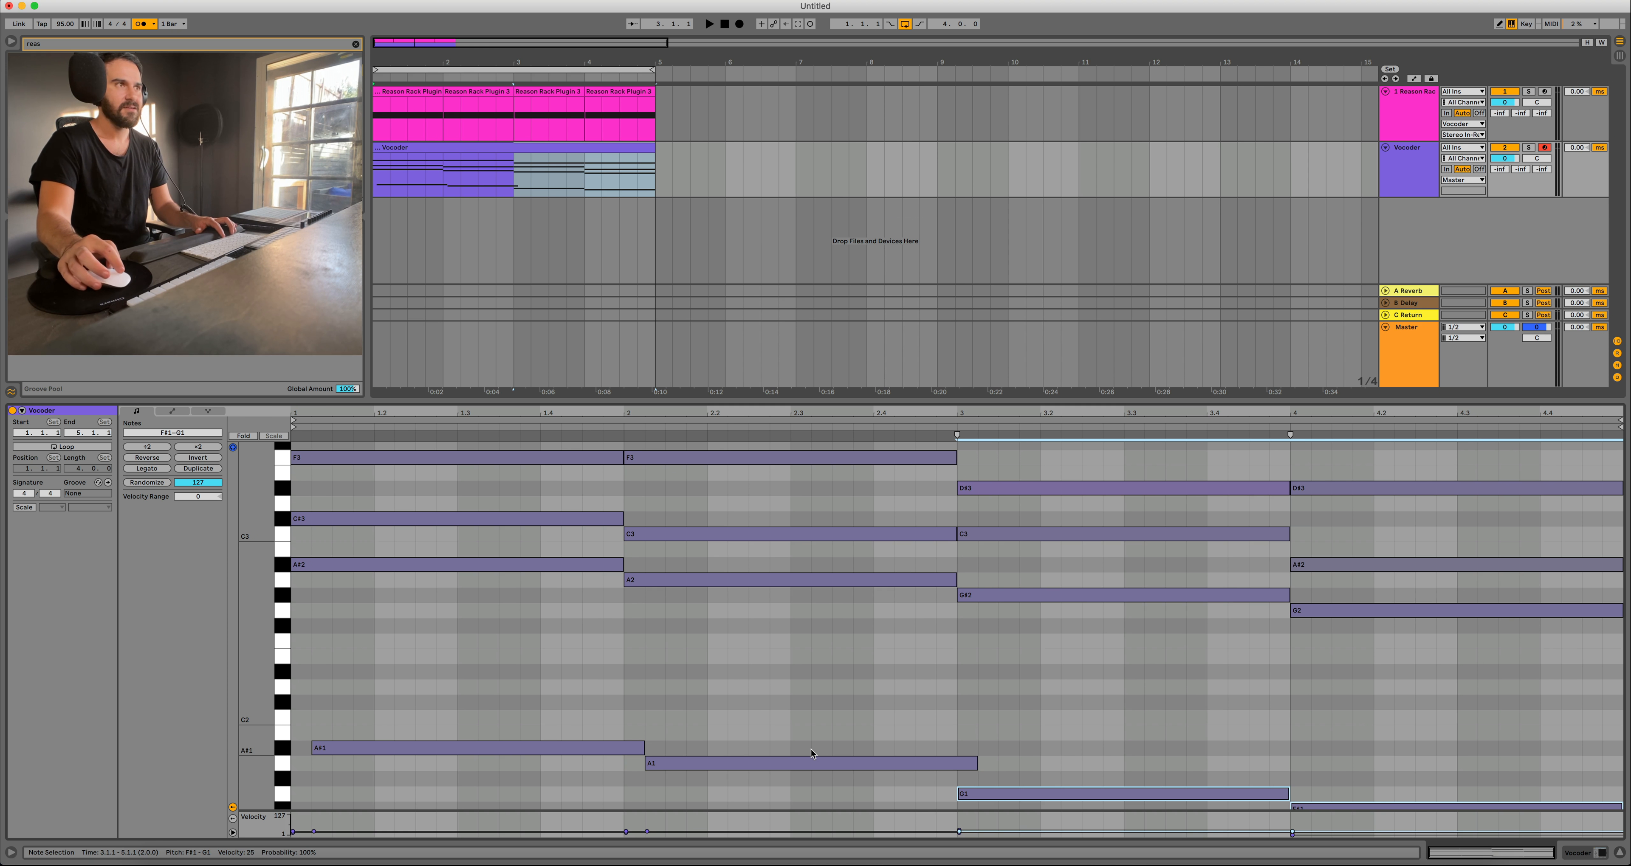
{"action": "left_click_drag", "start_coordinate": [744, 794], "coordinate": [542, 760]}
{"action": "left_click", "coordinate": [537, 150]}
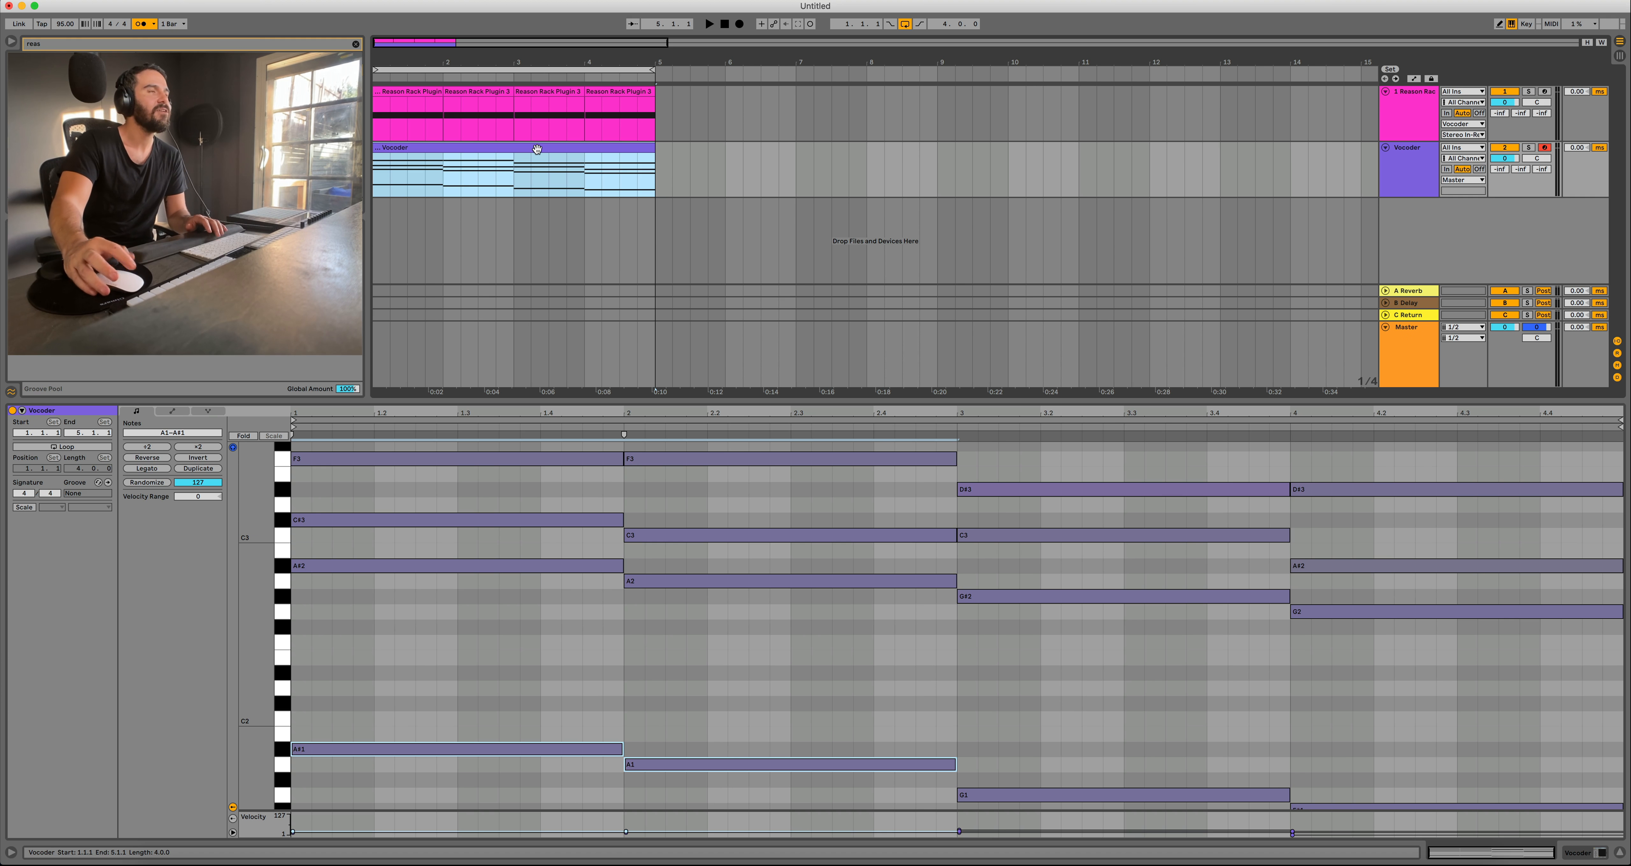
{"action": "left_click", "coordinate": [1406, 166]}
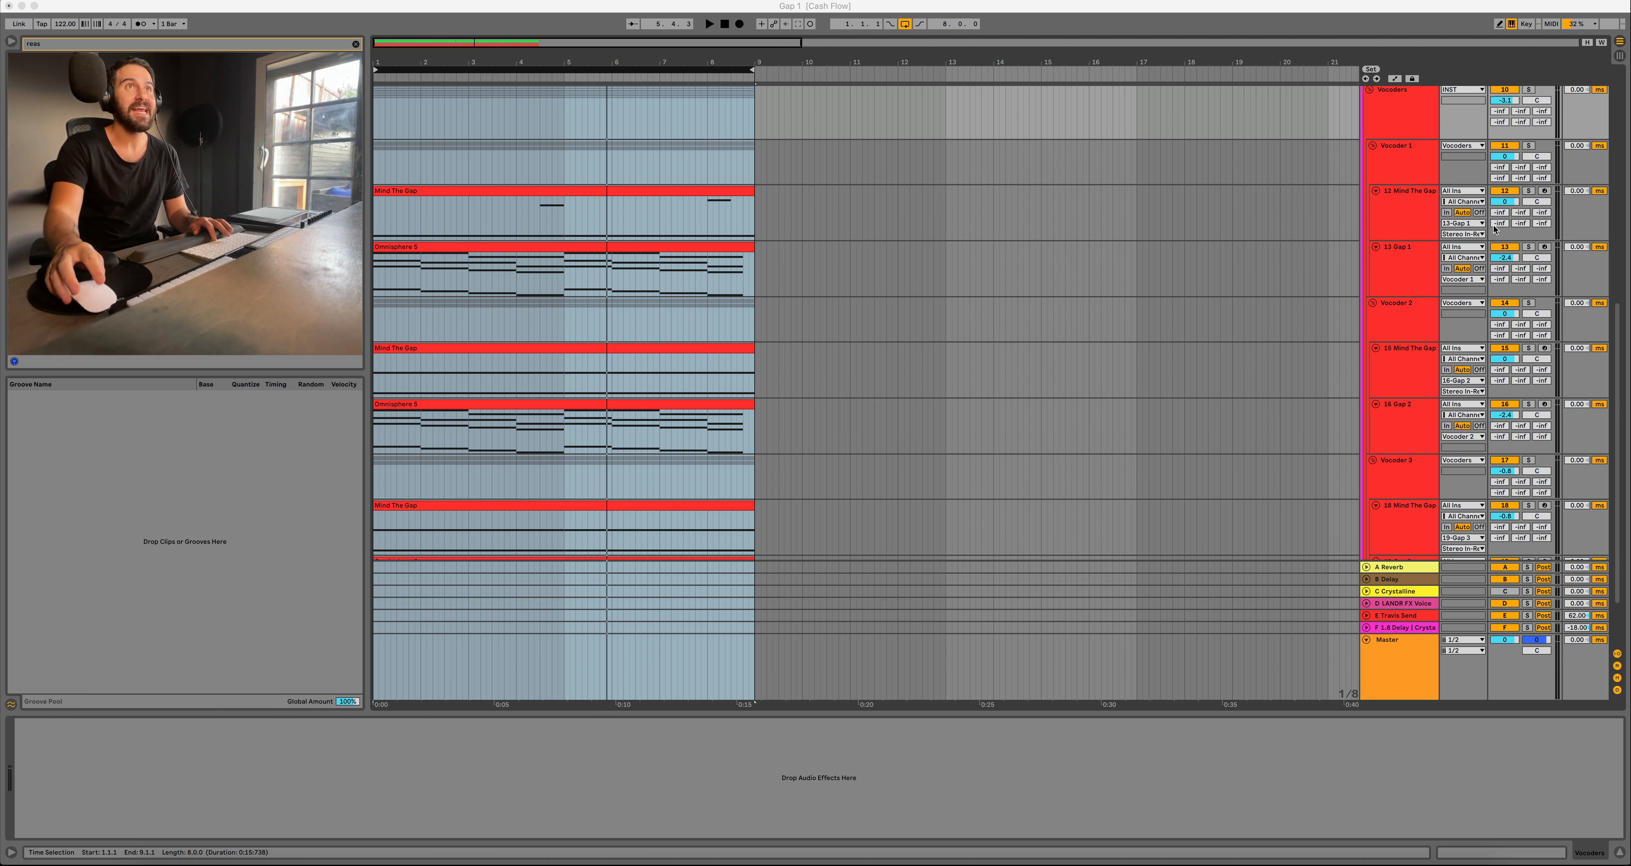
In the Gap 1 [Cash Flow] project, audition the Vocoders group in solo, followed by the 13 Gap 1 track alone.
{"action": "left_click", "coordinate": [1528, 90]}
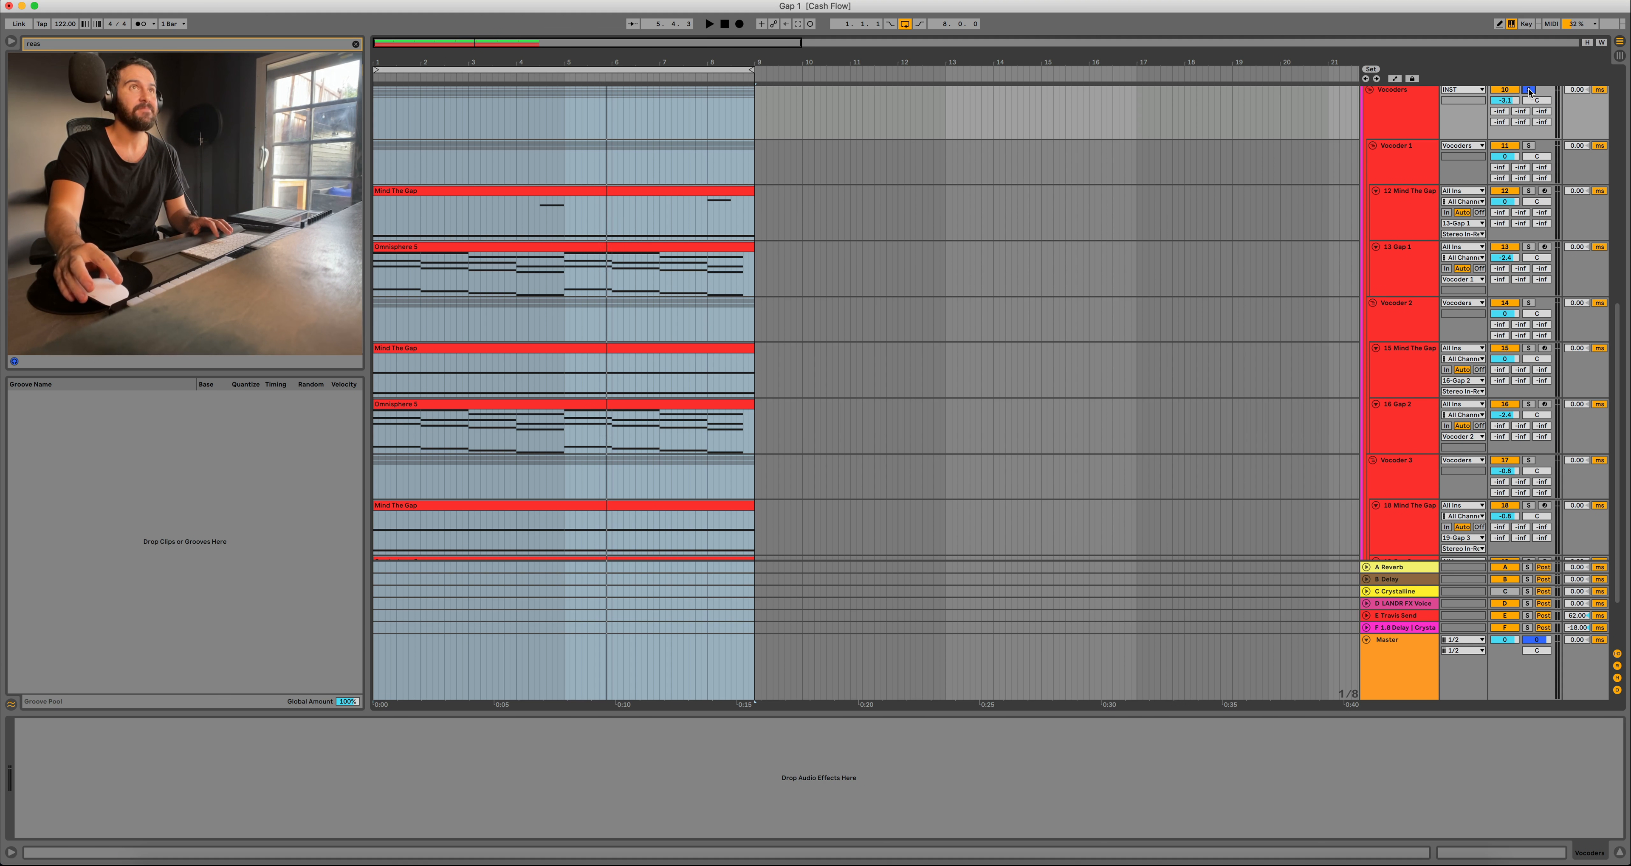
{"action": "key", "text": "space"}
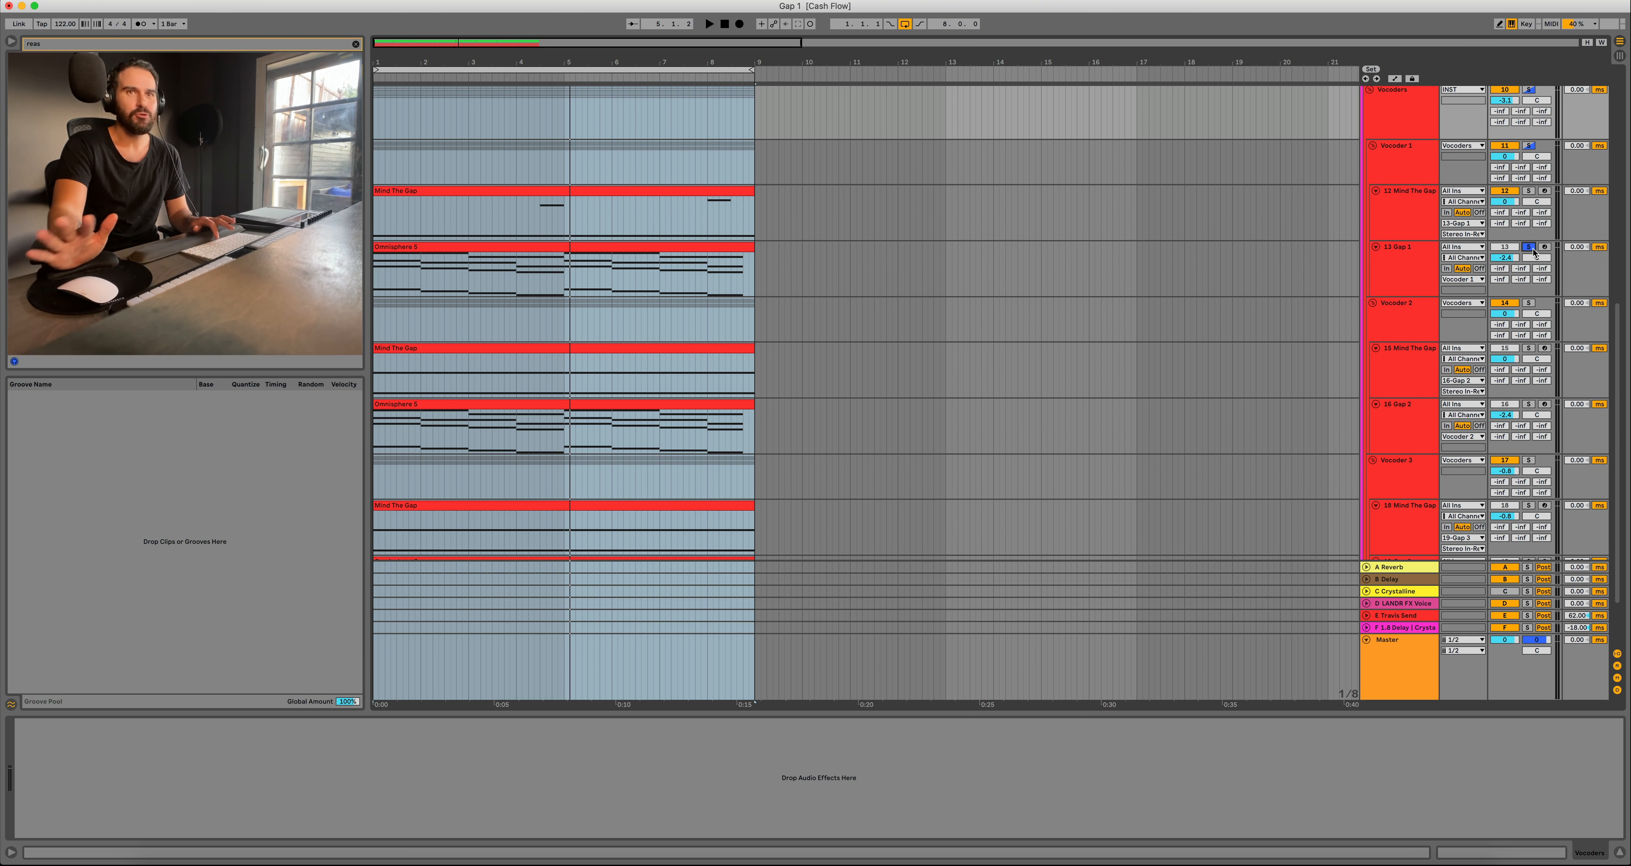
{"action": "key", "text": "space"}
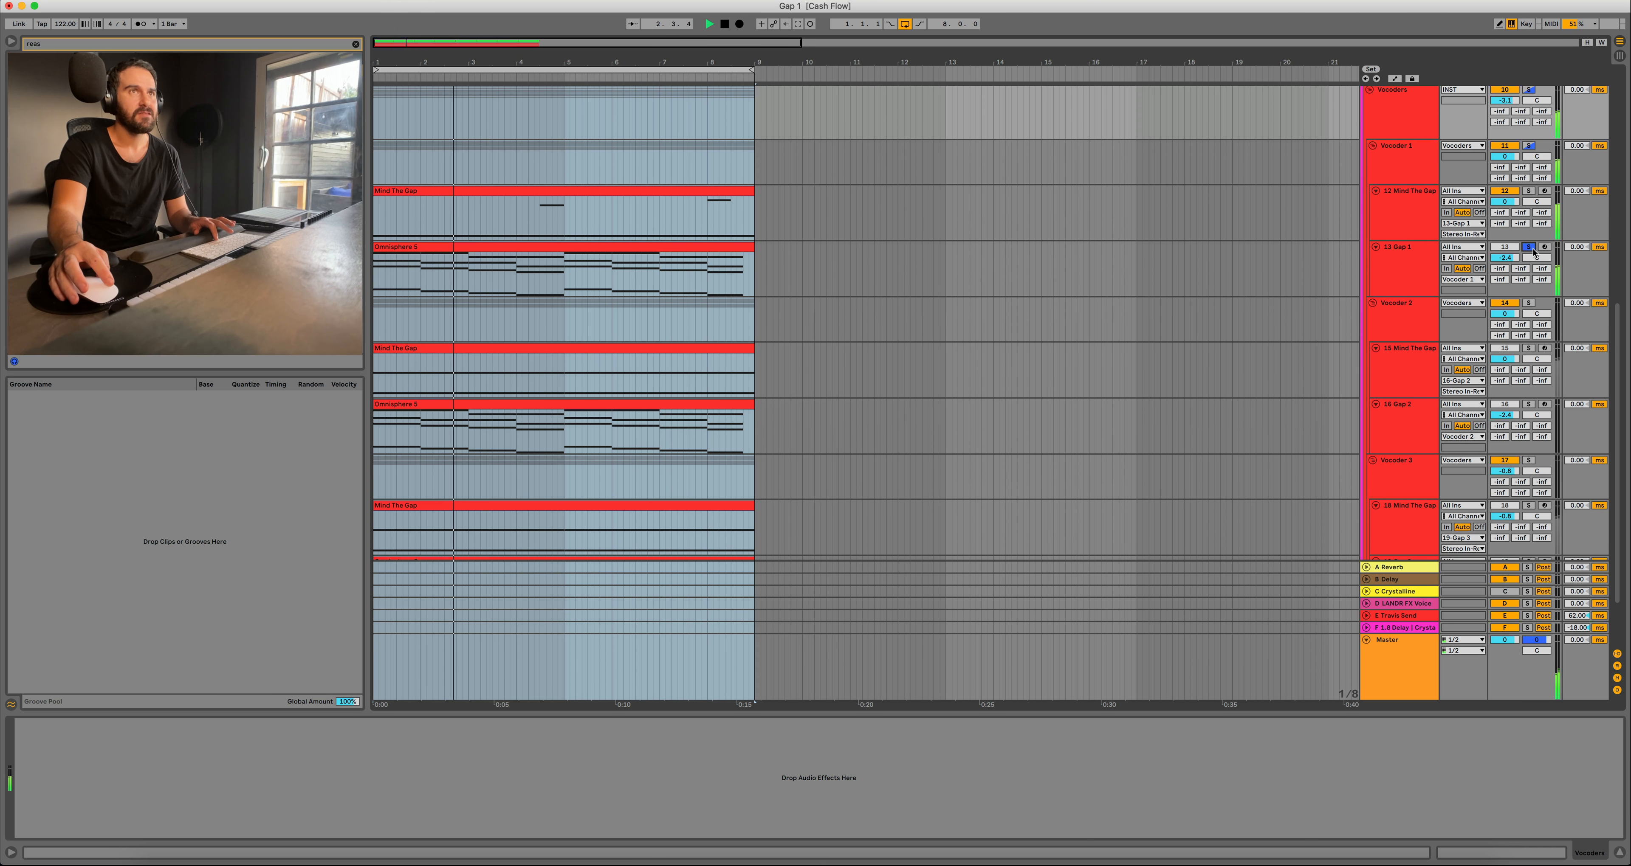
{"action": "left_click", "coordinate": [1529, 248]}
{"action": "key", "text": "space"}
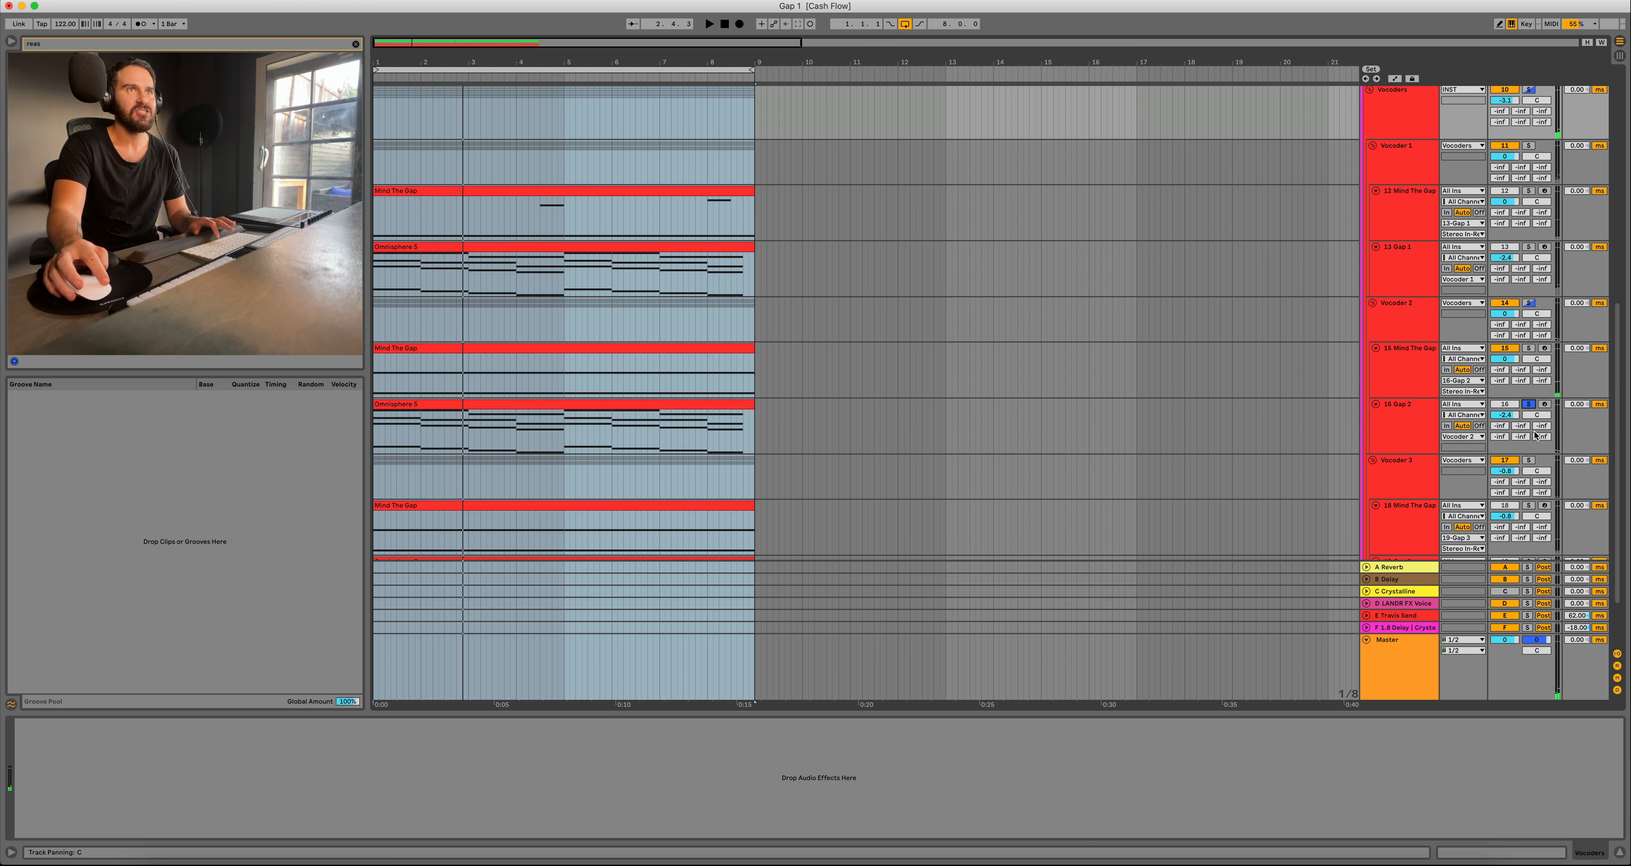
Audition the vocoder tracks of the Vocoder 2 and Vocoder 3 groups one after another in solo, and clear the solo.
{"action": "key", "text": "space"}
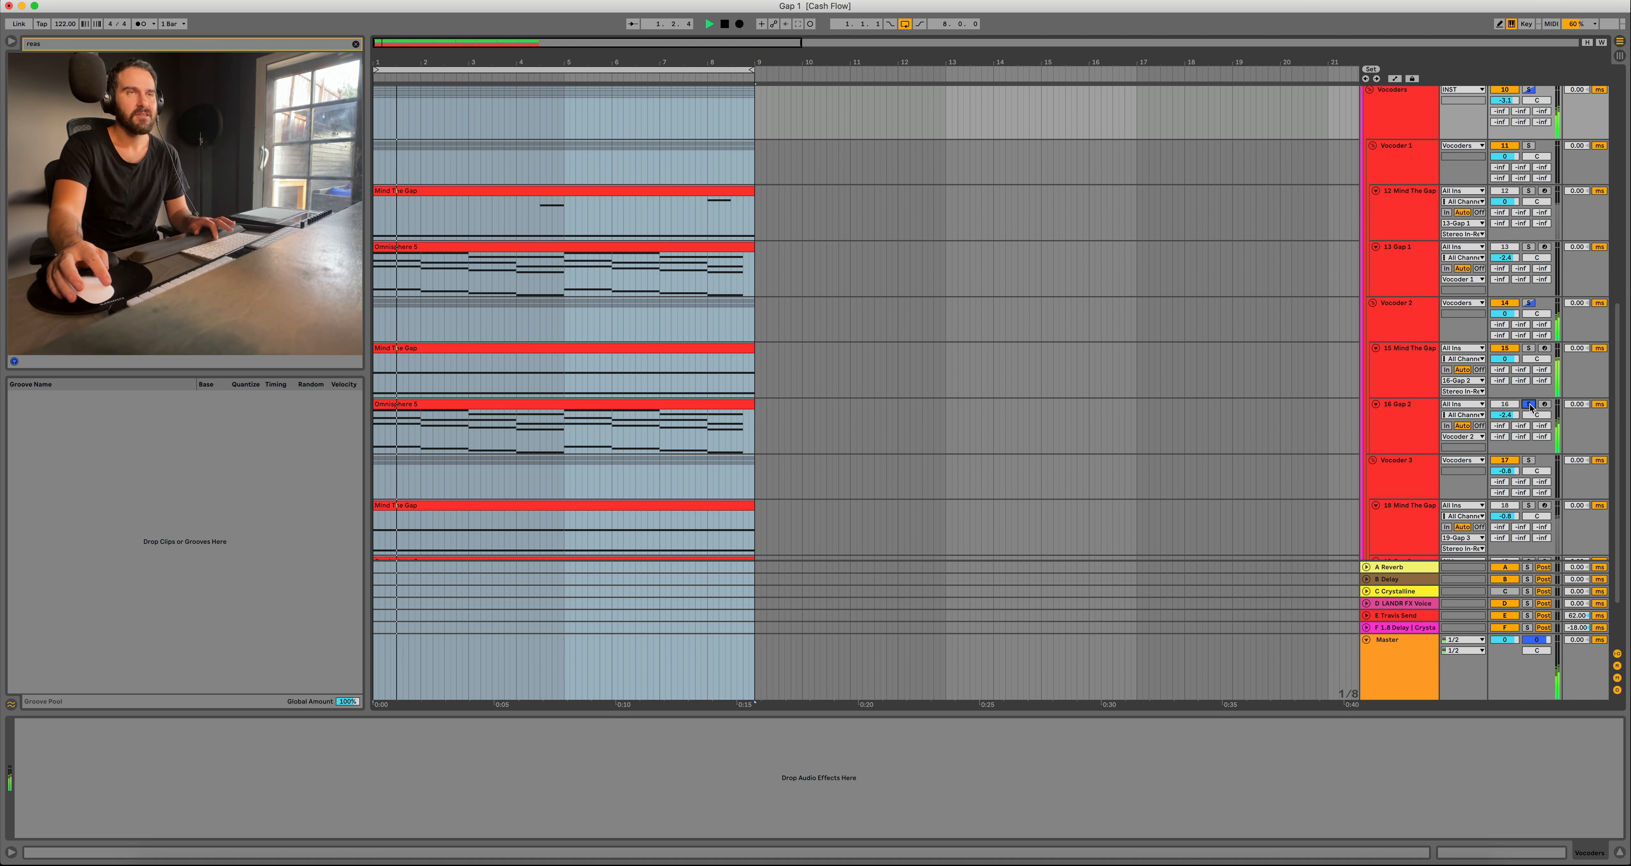
{"action": "left_click", "coordinate": [1528, 404]}
{"action": "key", "text": "space"}
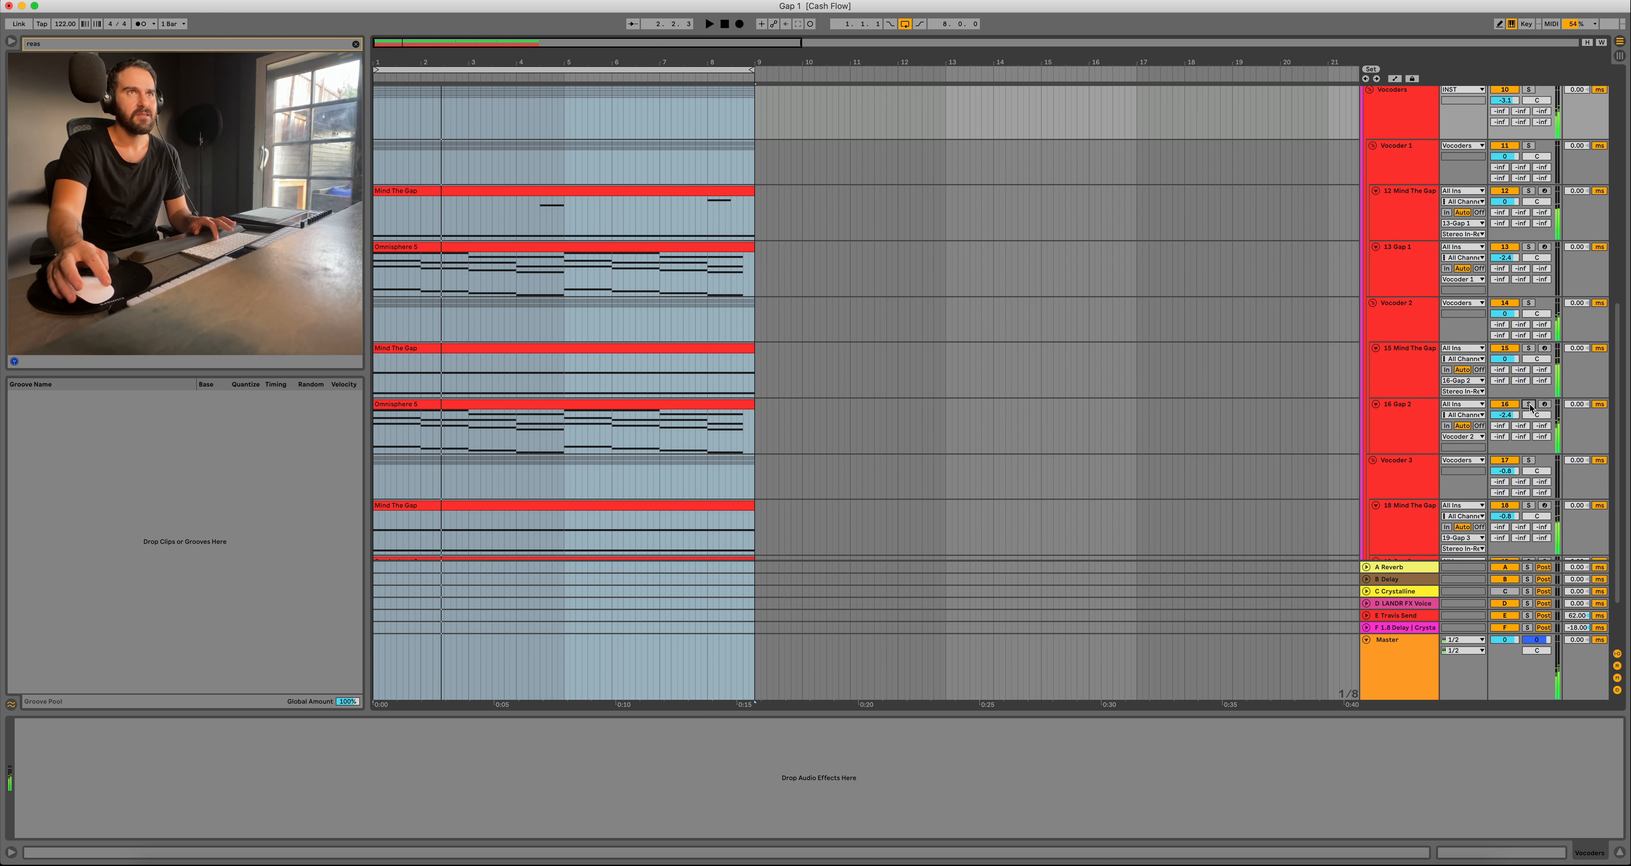
{"action": "scroll", "coordinate": [1516, 524], "scroll_direction": "down", "scroll_amount": 3}
{"action": "scroll", "coordinate": [1516, 525], "scroll_direction": "down", "scroll_amount": 1}
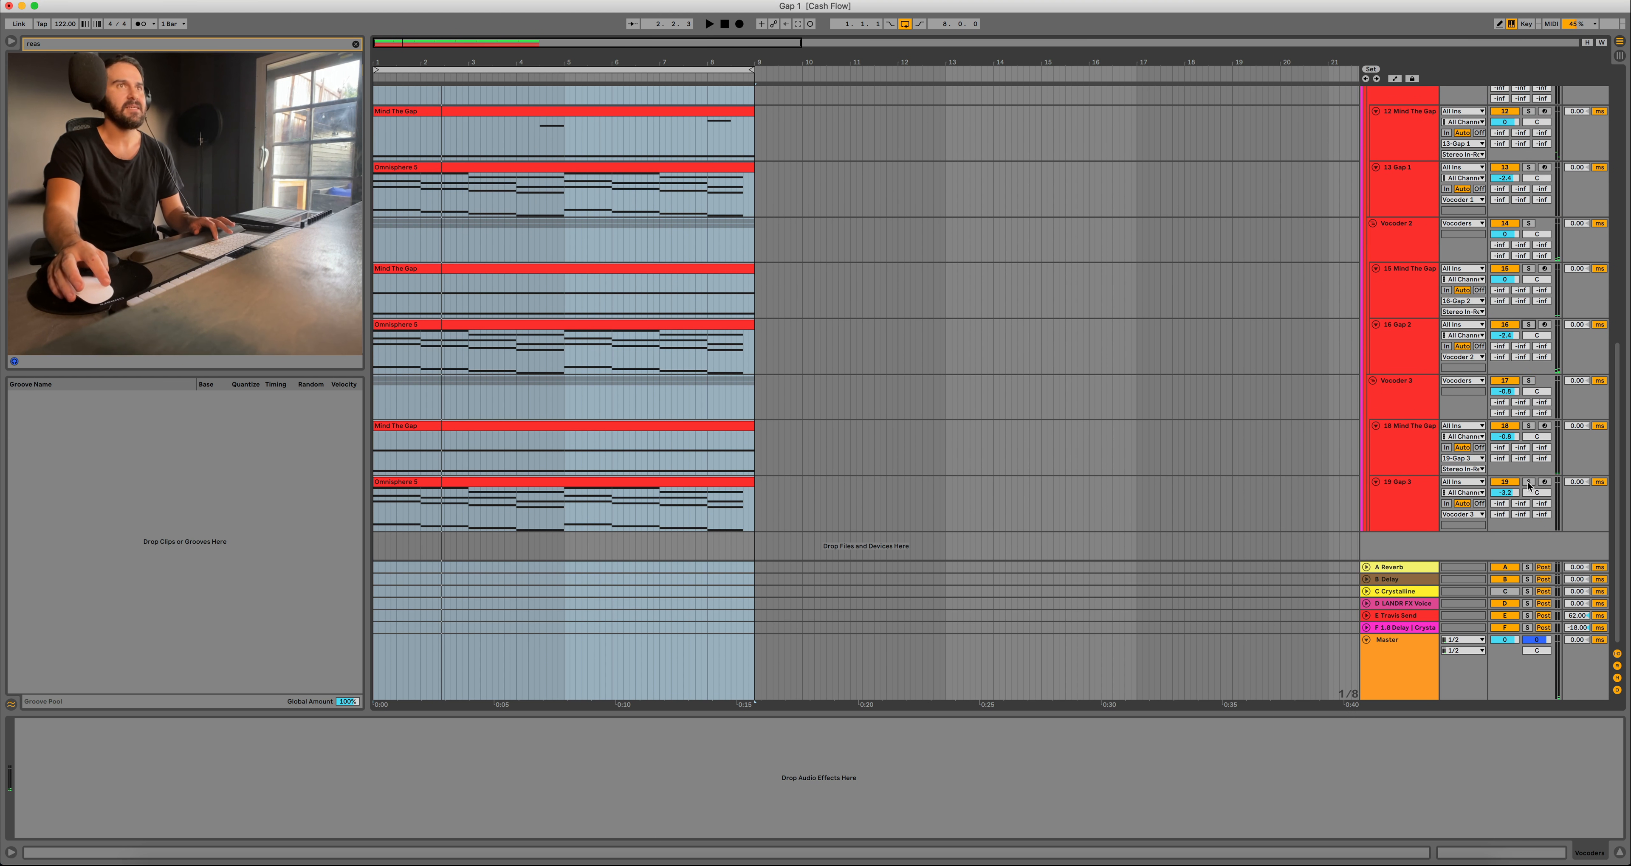
{"action": "left_click", "coordinate": [1528, 482]}
{"action": "key", "text": "space"}
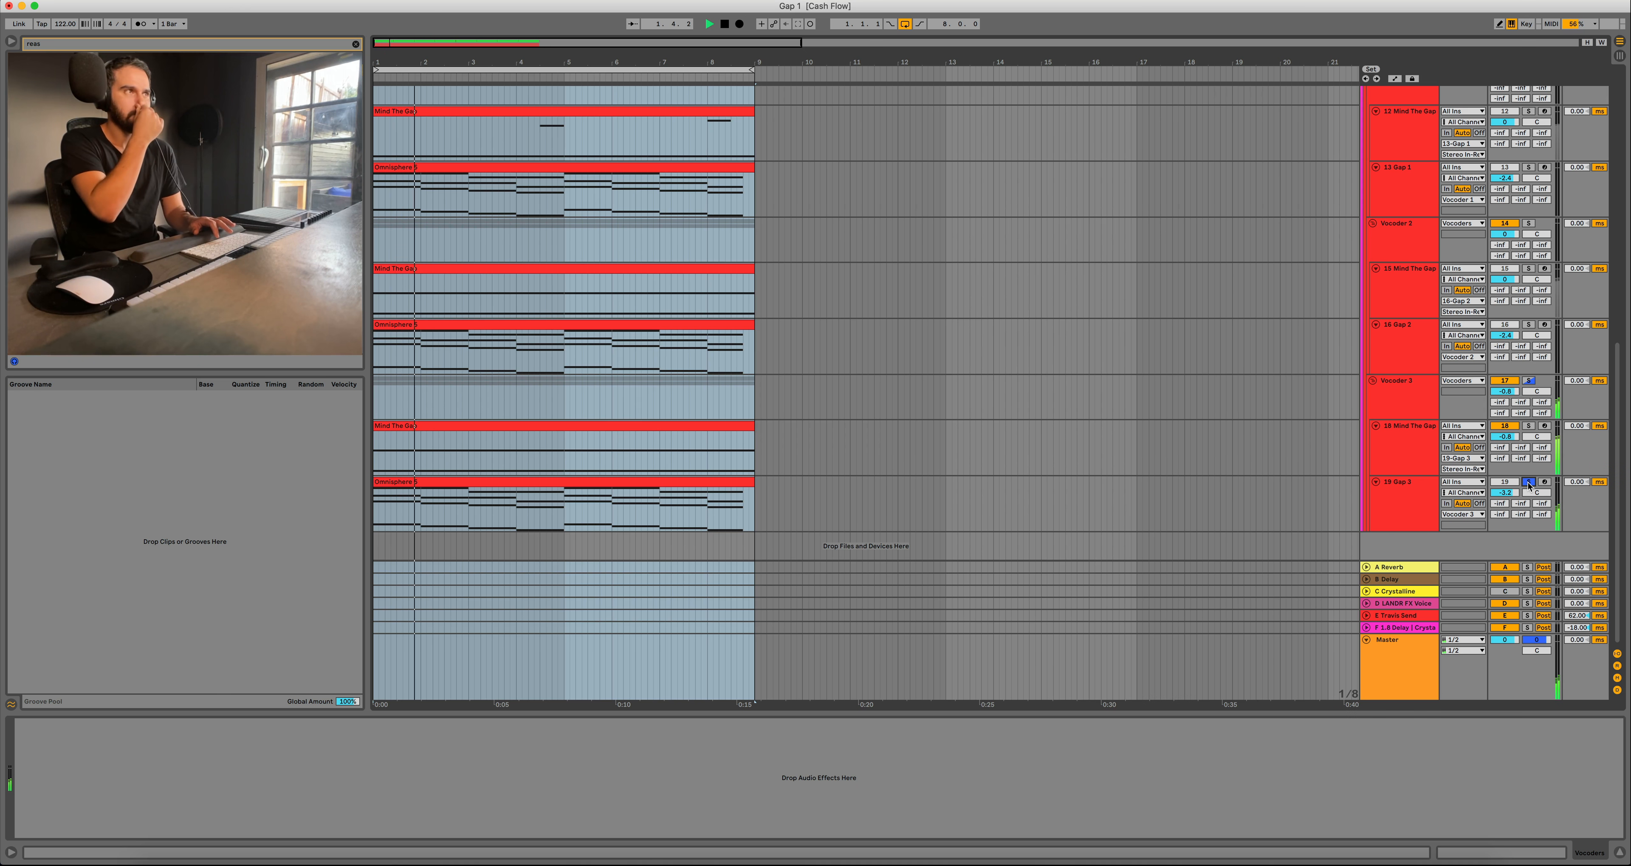
{"action": "key", "text": "space"}
{"action": "left_click", "coordinate": [1529, 482]}
Open the track 12 Mind The Gap clip in the note editor and play the Vocoder 1 group in solo.
{"action": "scroll", "coordinate": [637, 327], "scroll_direction": "up", "scroll_amount": 2}
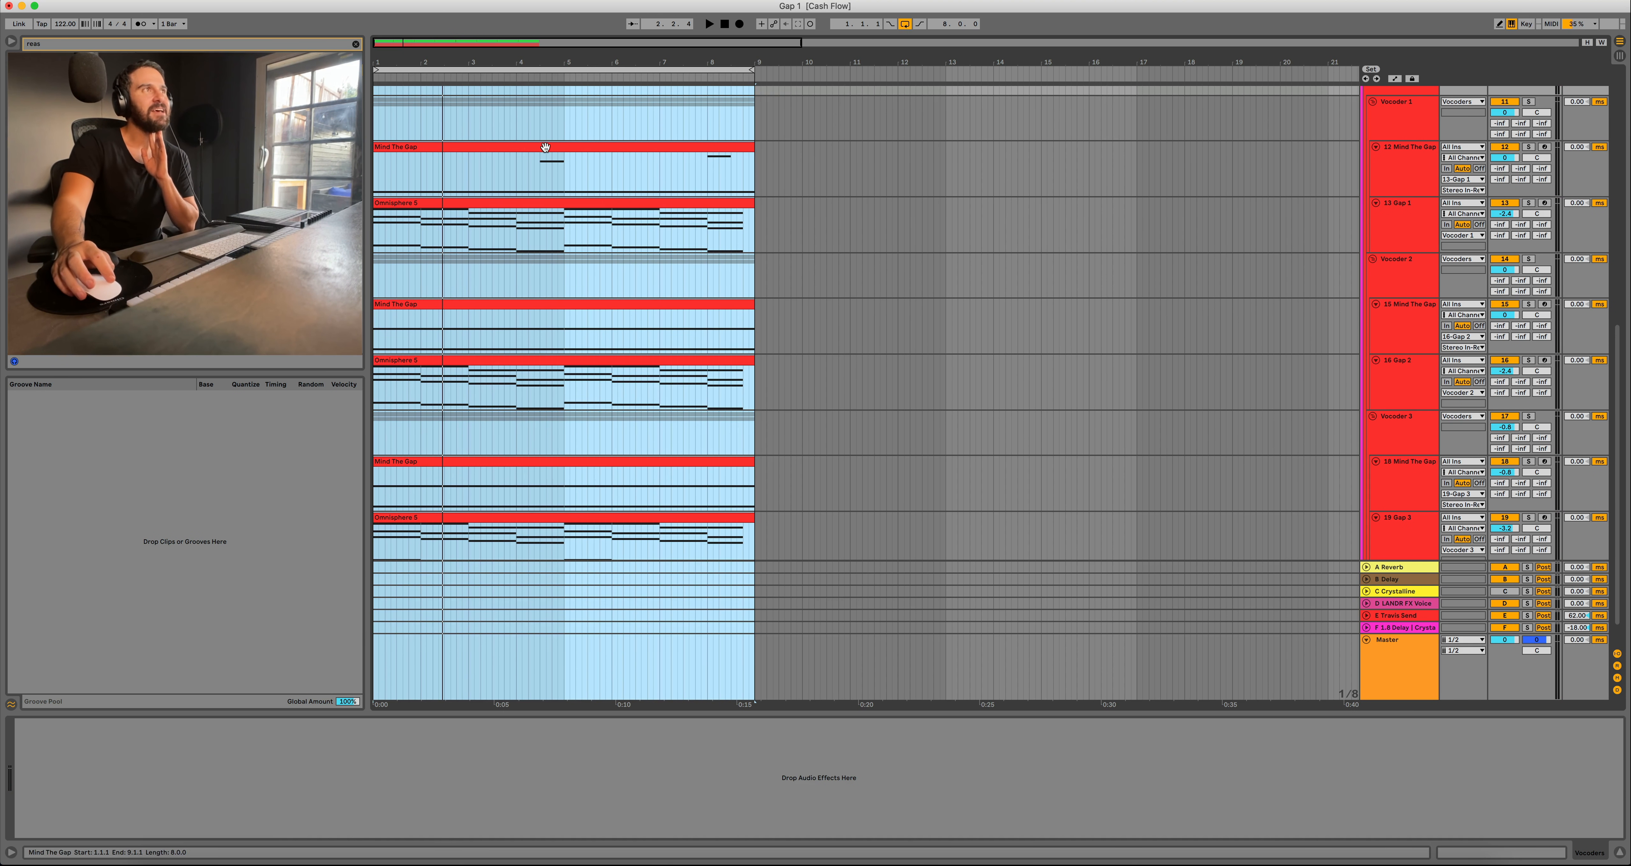
{"action": "left_click", "coordinate": [545, 147]}
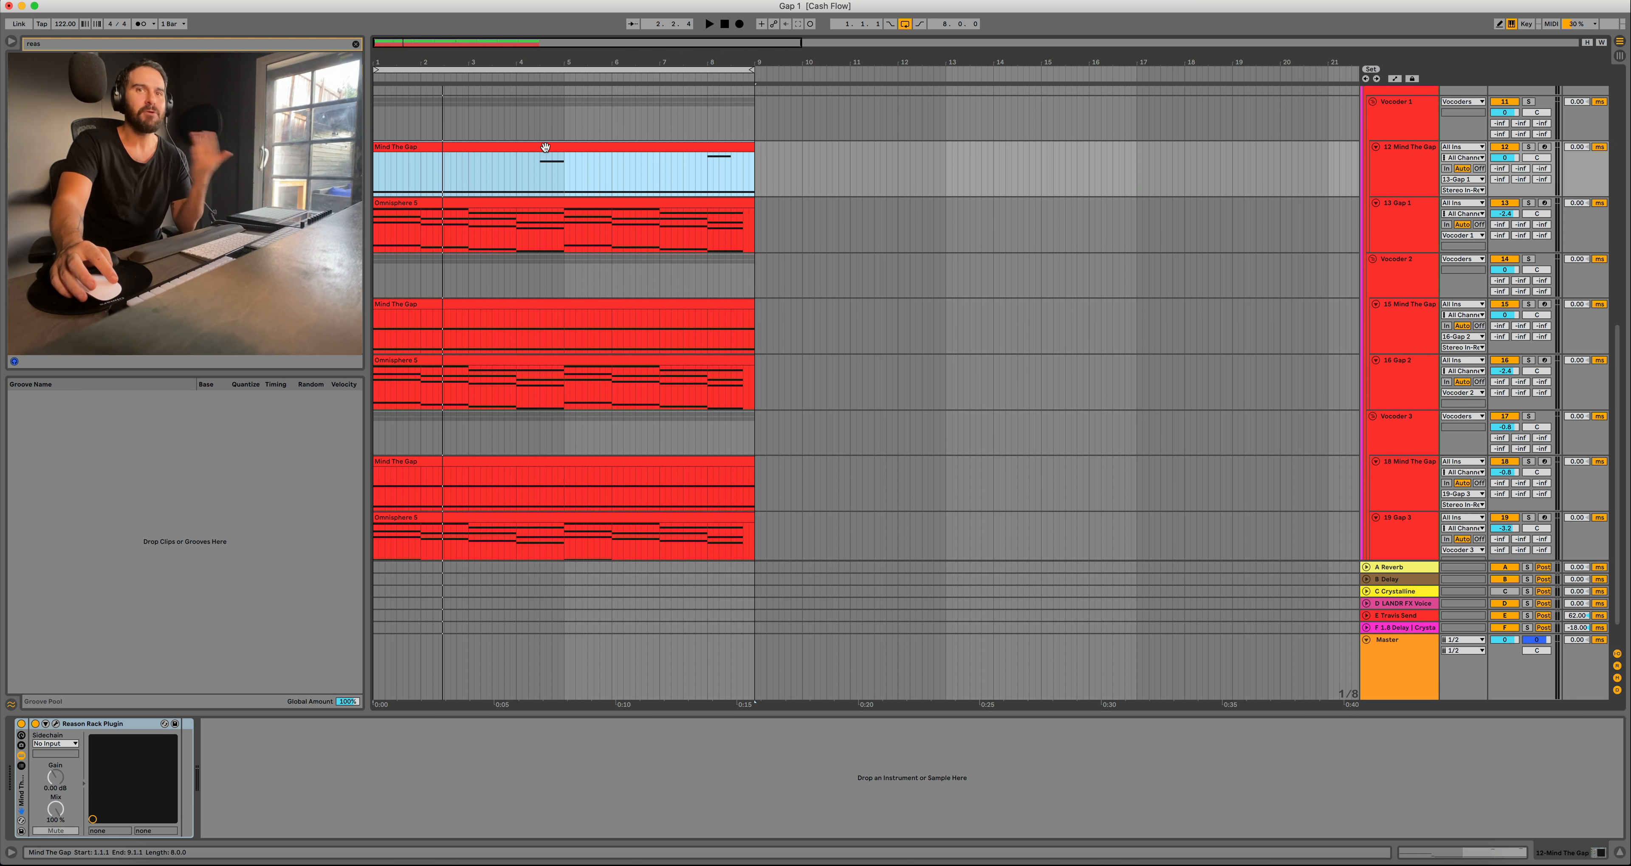
{"action": "double_click", "coordinate": [545, 147]}
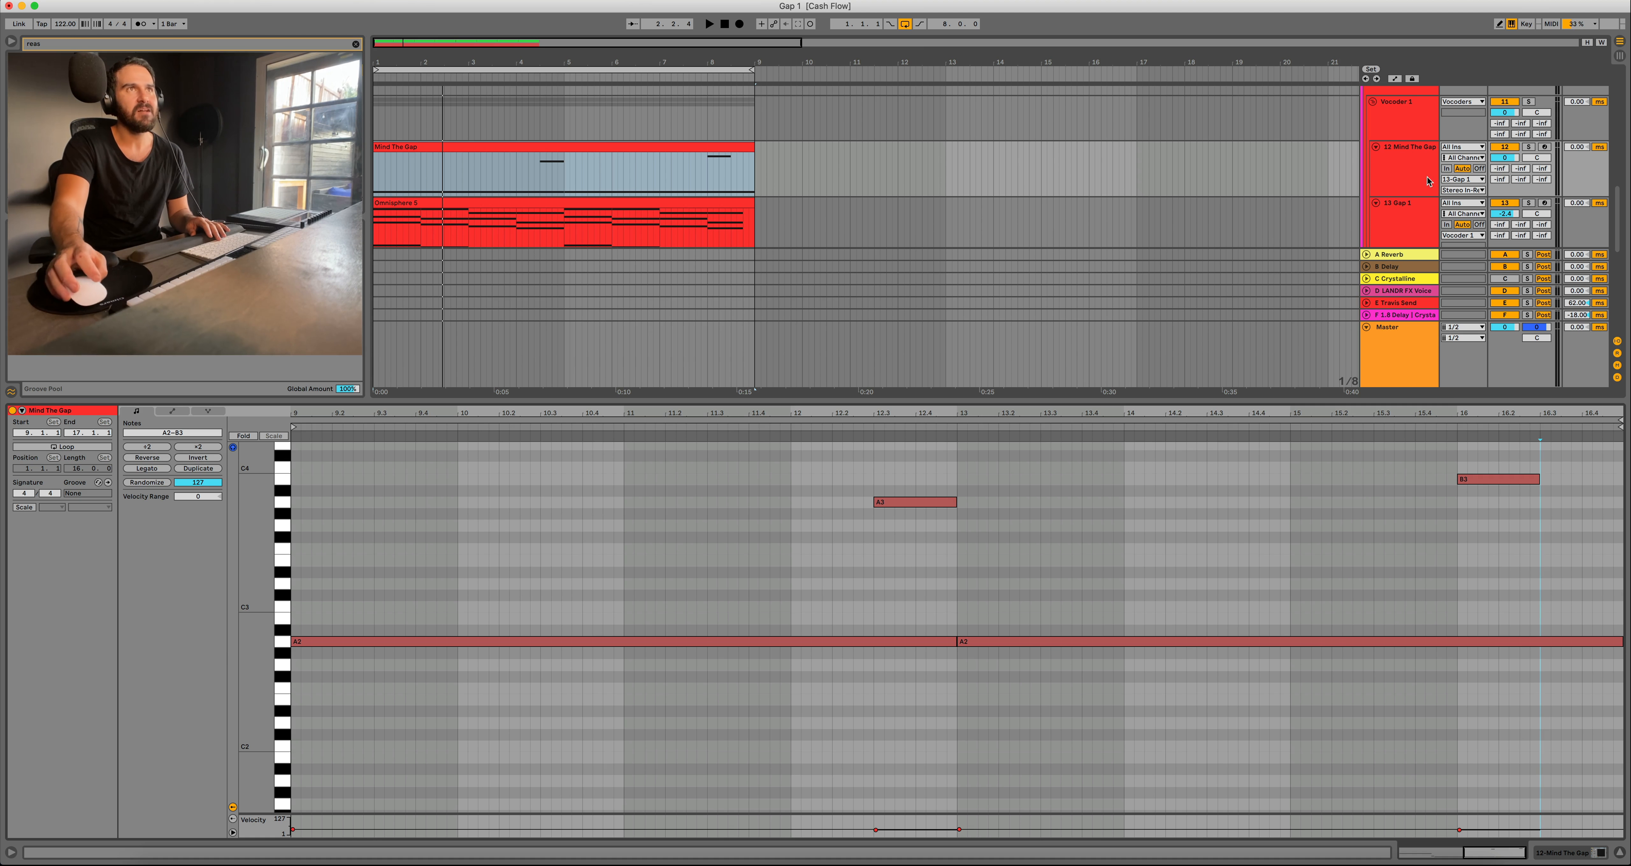
{"action": "left_click", "coordinate": [1529, 103]}
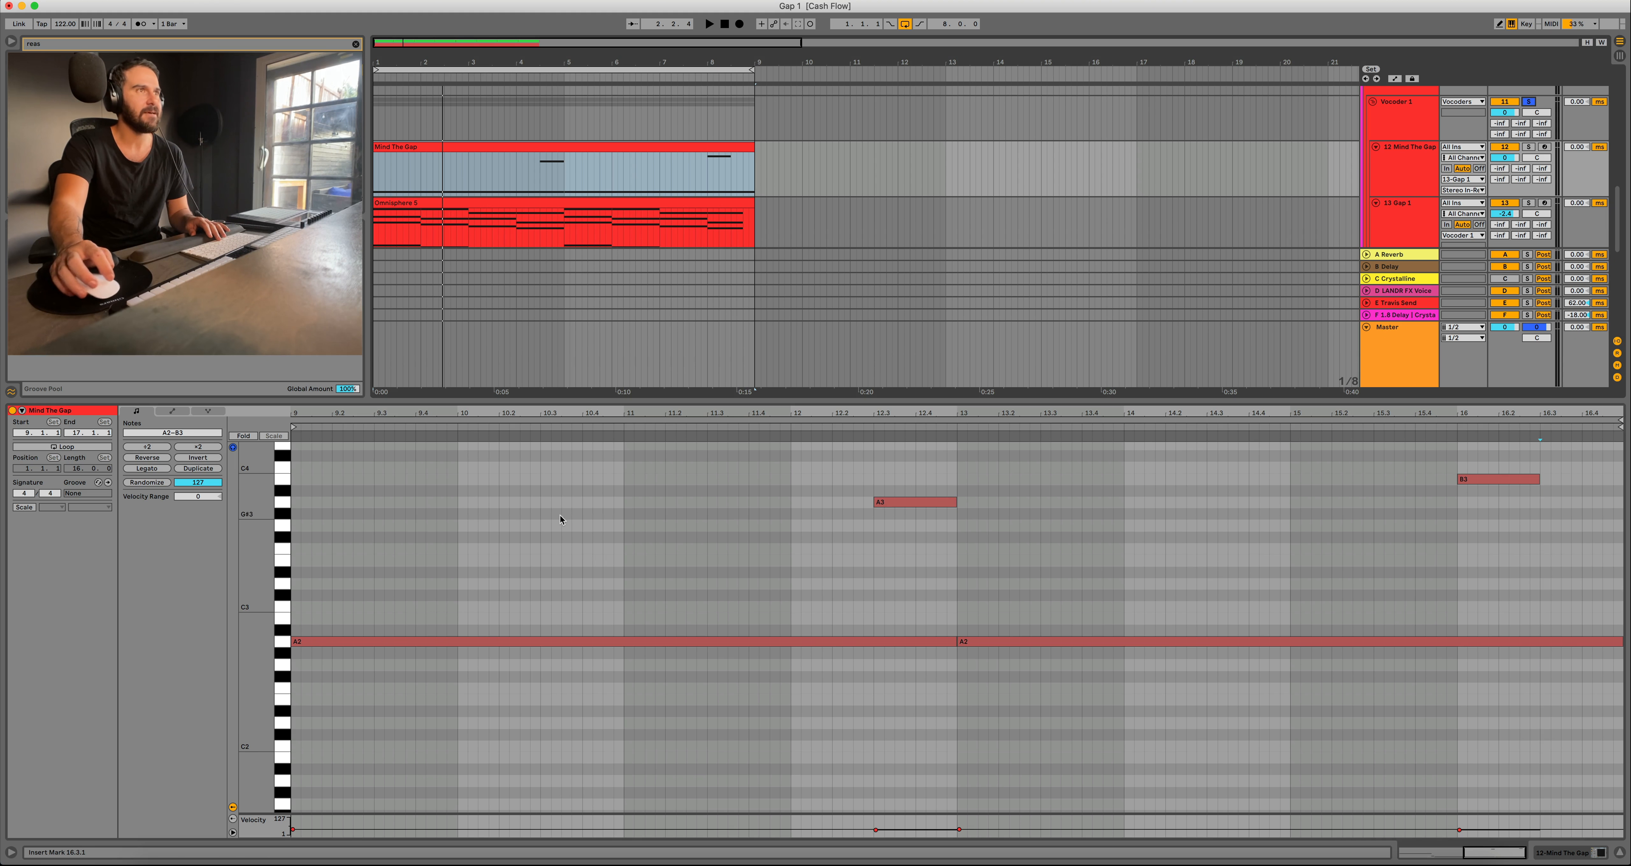
{"action": "key", "text": "space"}
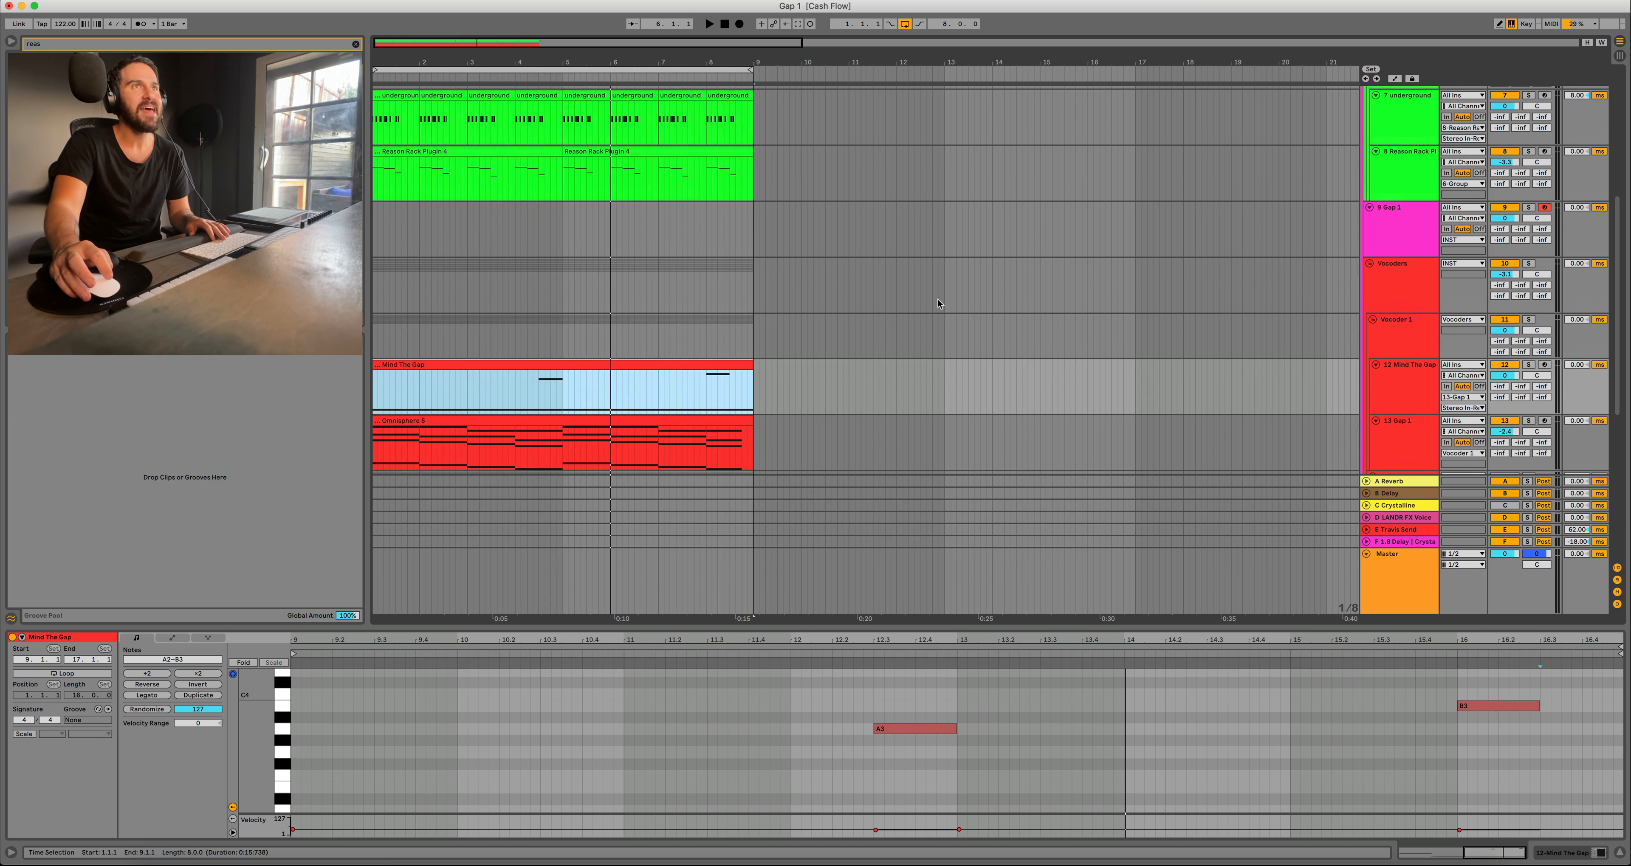
Solo the 4 underground track in the Chopper group and open the Reason Rack Plugin window of track 5.
{"action": "scroll", "coordinate": [1089, 299], "scroll_direction": "up", "scroll_amount": 5}
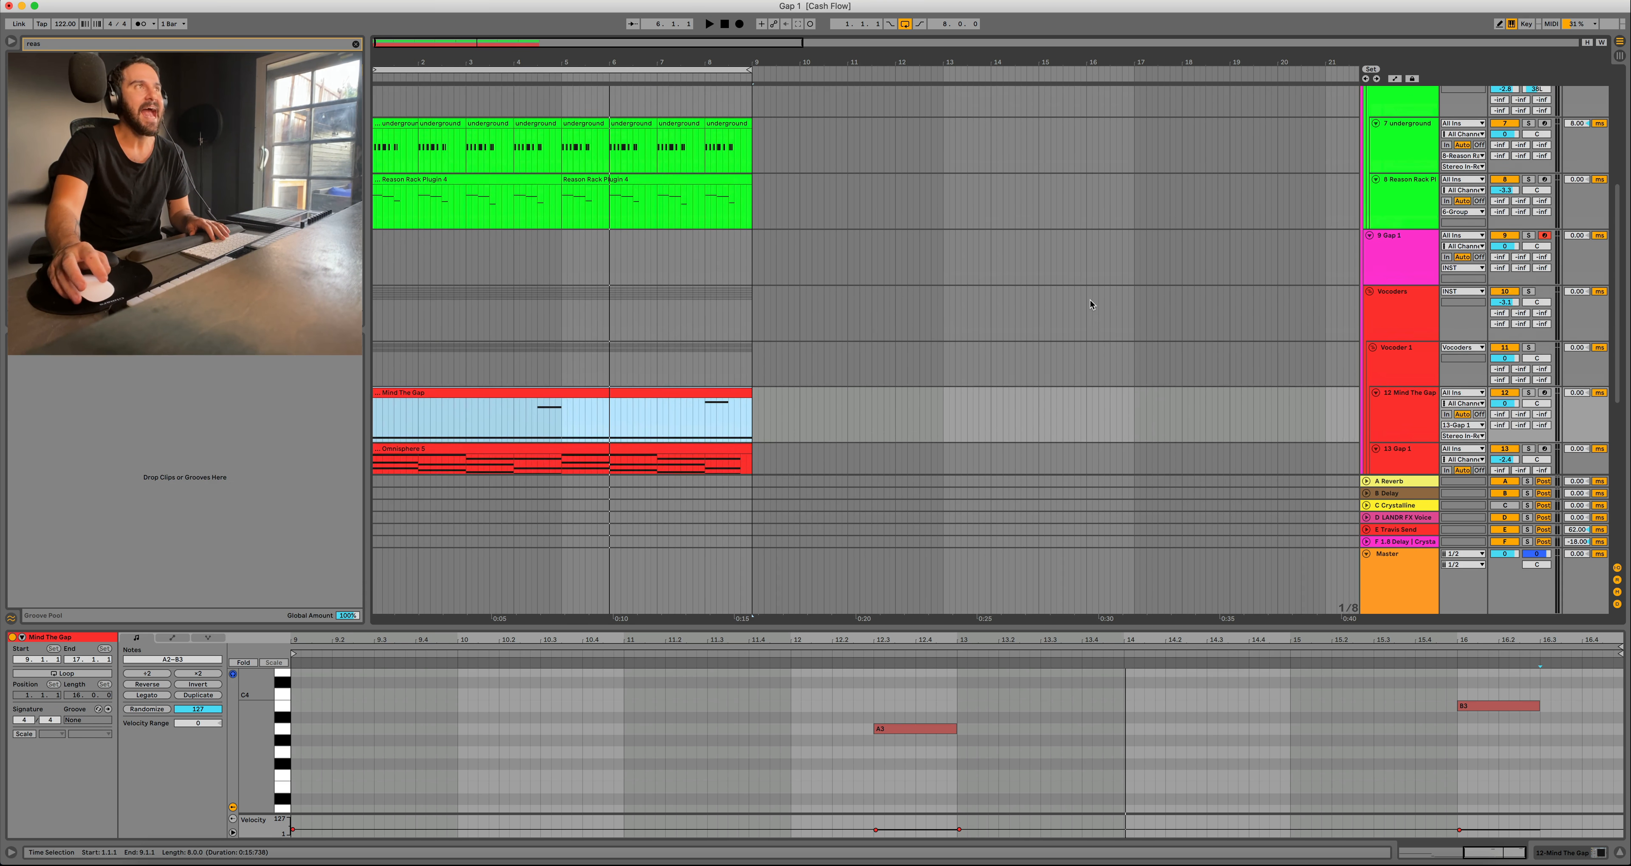
{"action": "scroll", "coordinate": [1091, 300], "scroll_direction": "up", "scroll_amount": 6}
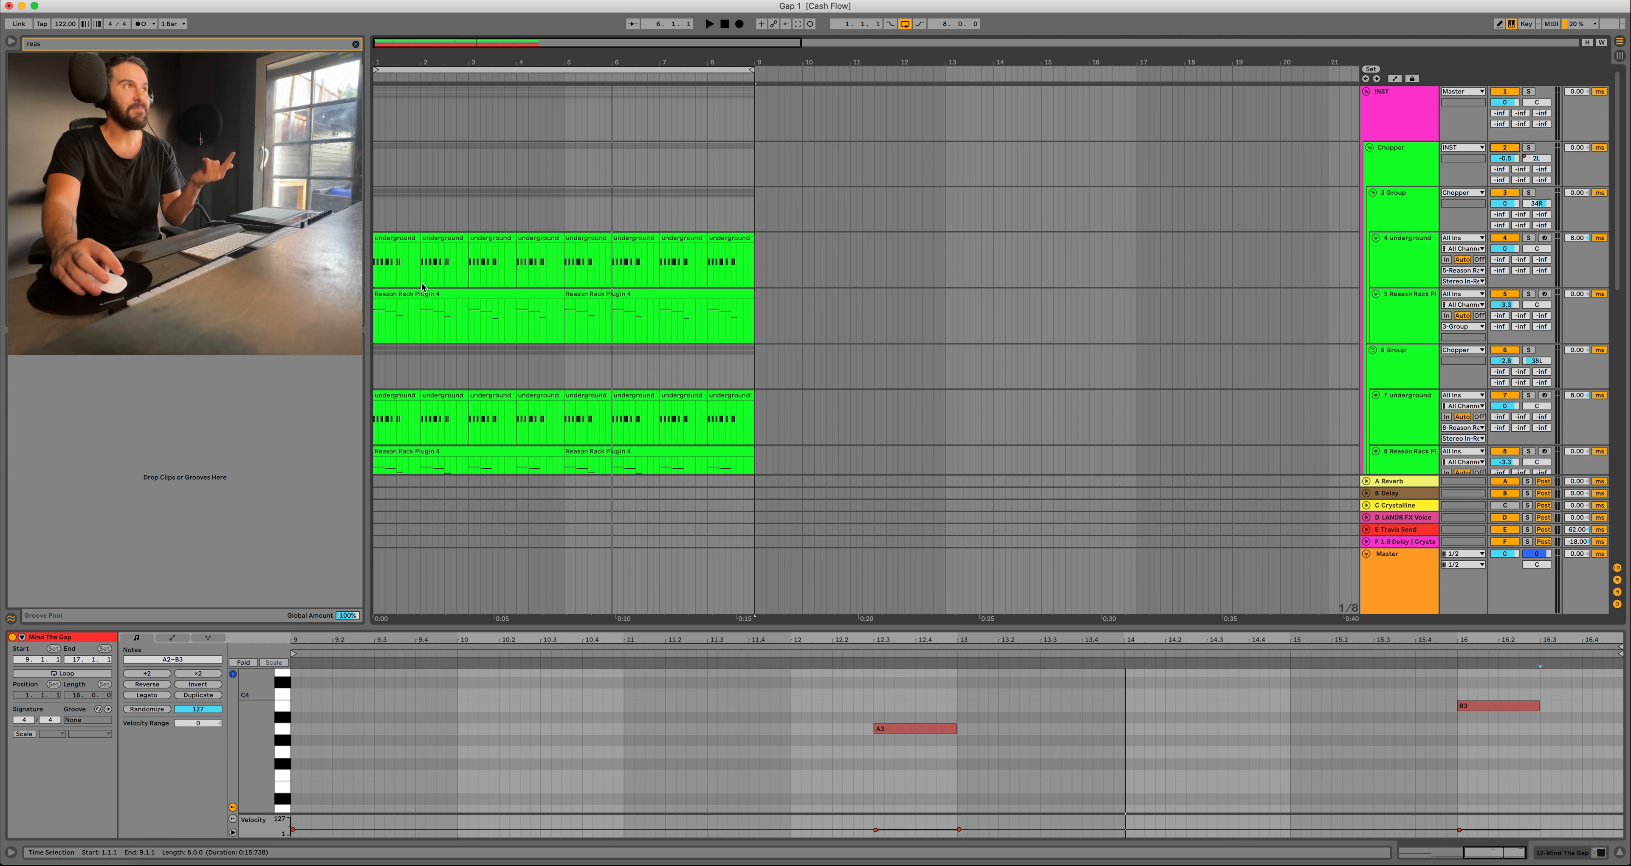
{"action": "left_click", "coordinate": [390, 238]}
{"action": "left_click", "coordinate": [1387, 327]}
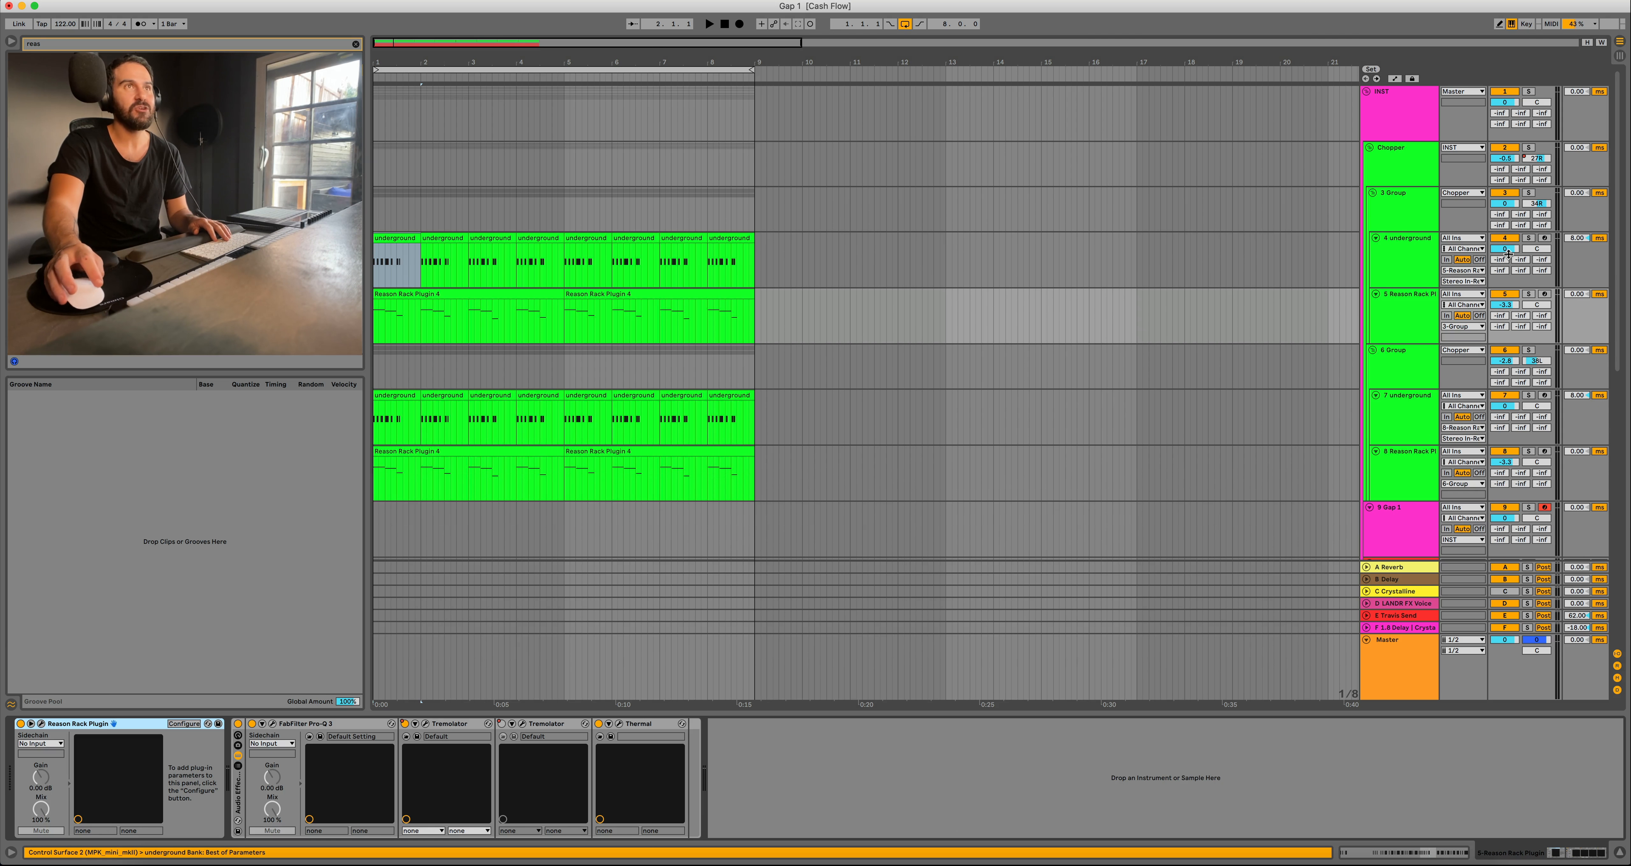
{"action": "left_click", "coordinate": [1528, 239]}
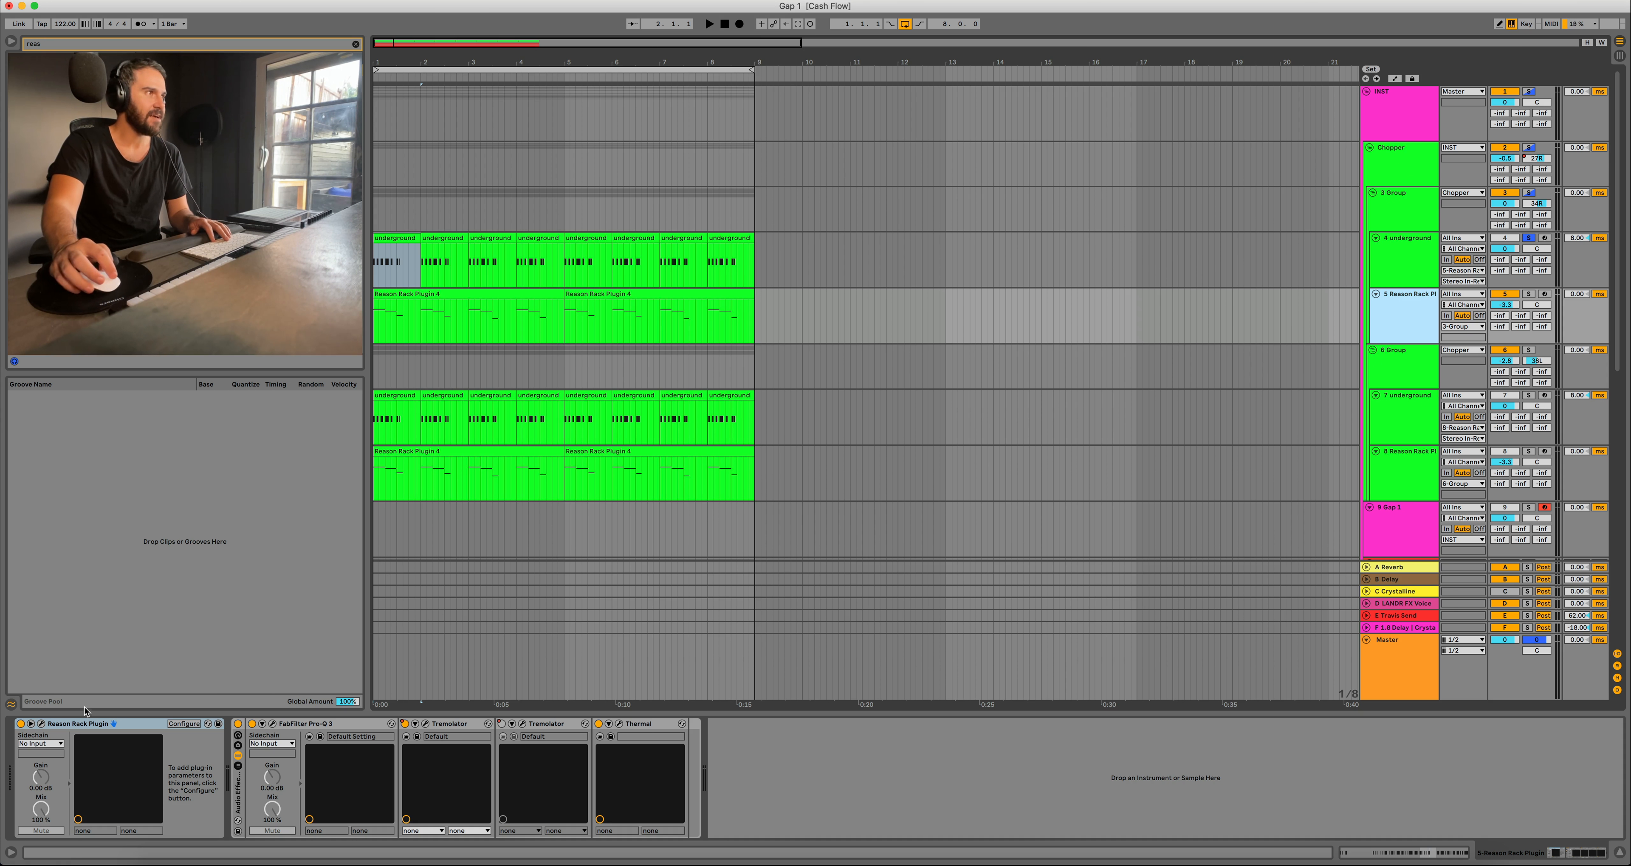
{"action": "left_click", "coordinate": [41, 724]}
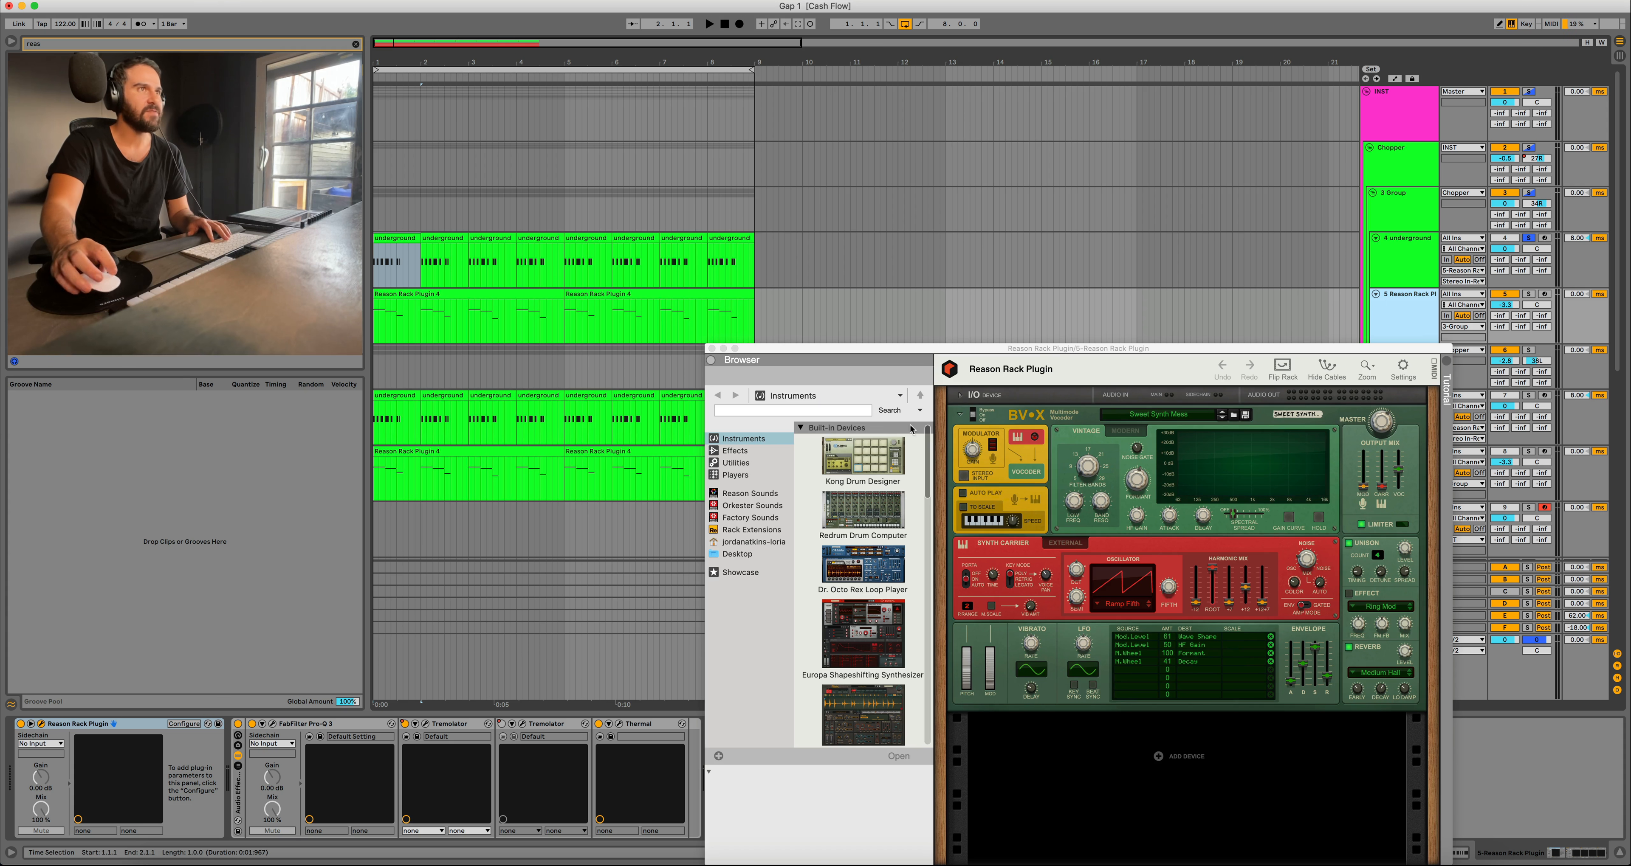
Compare the chopped part with the BV-X vocoder bypassed and switched back on during playback.
{"action": "left_click", "coordinate": [972, 418]}
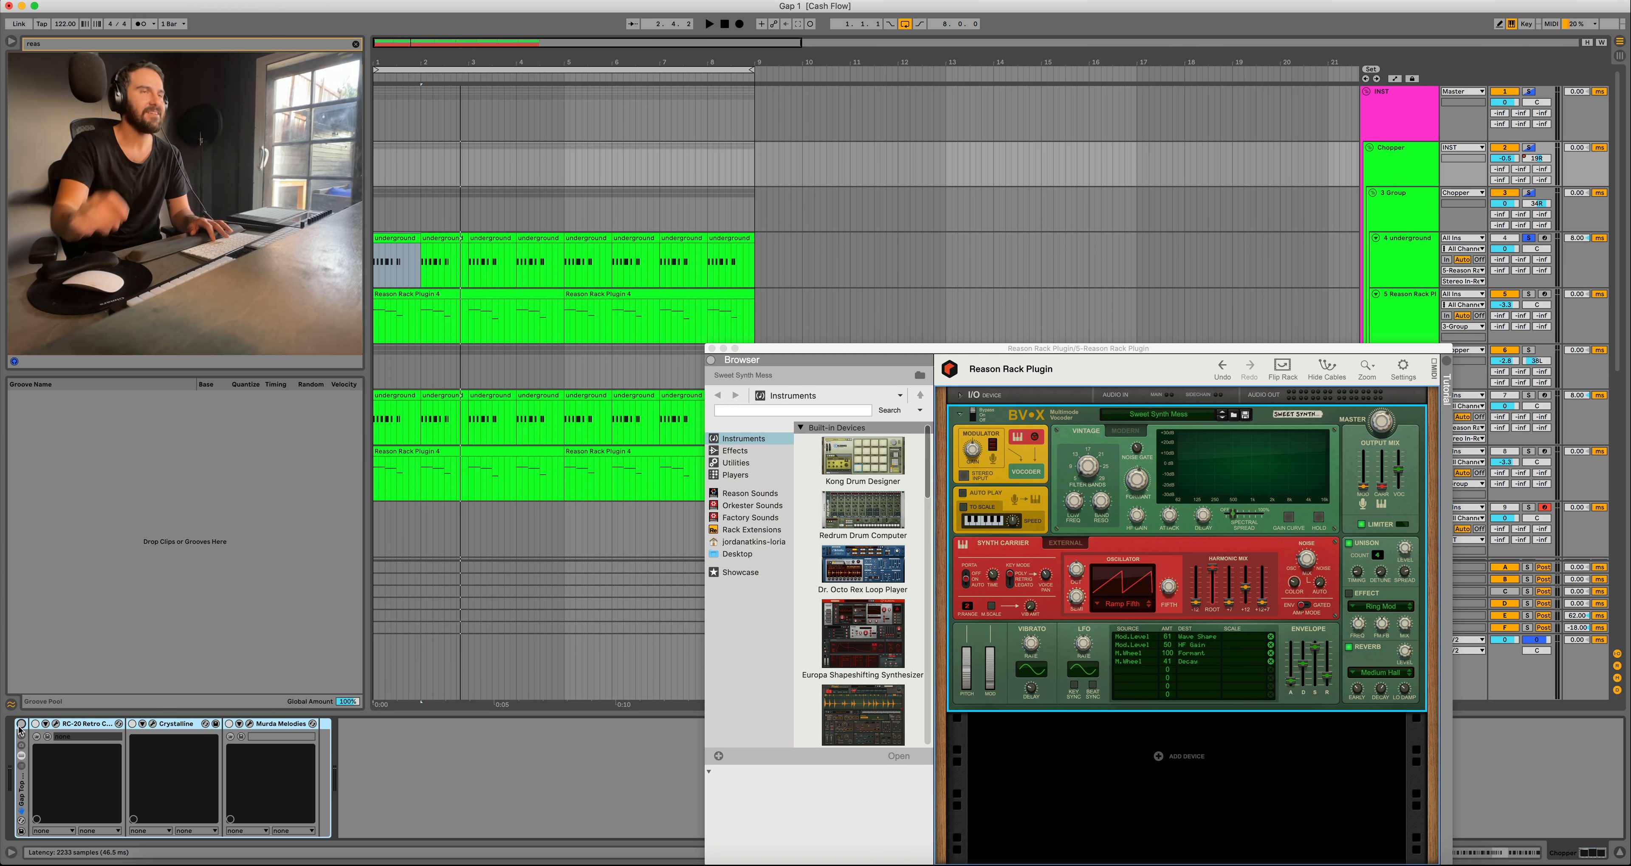
{"action": "key", "text": "space"}
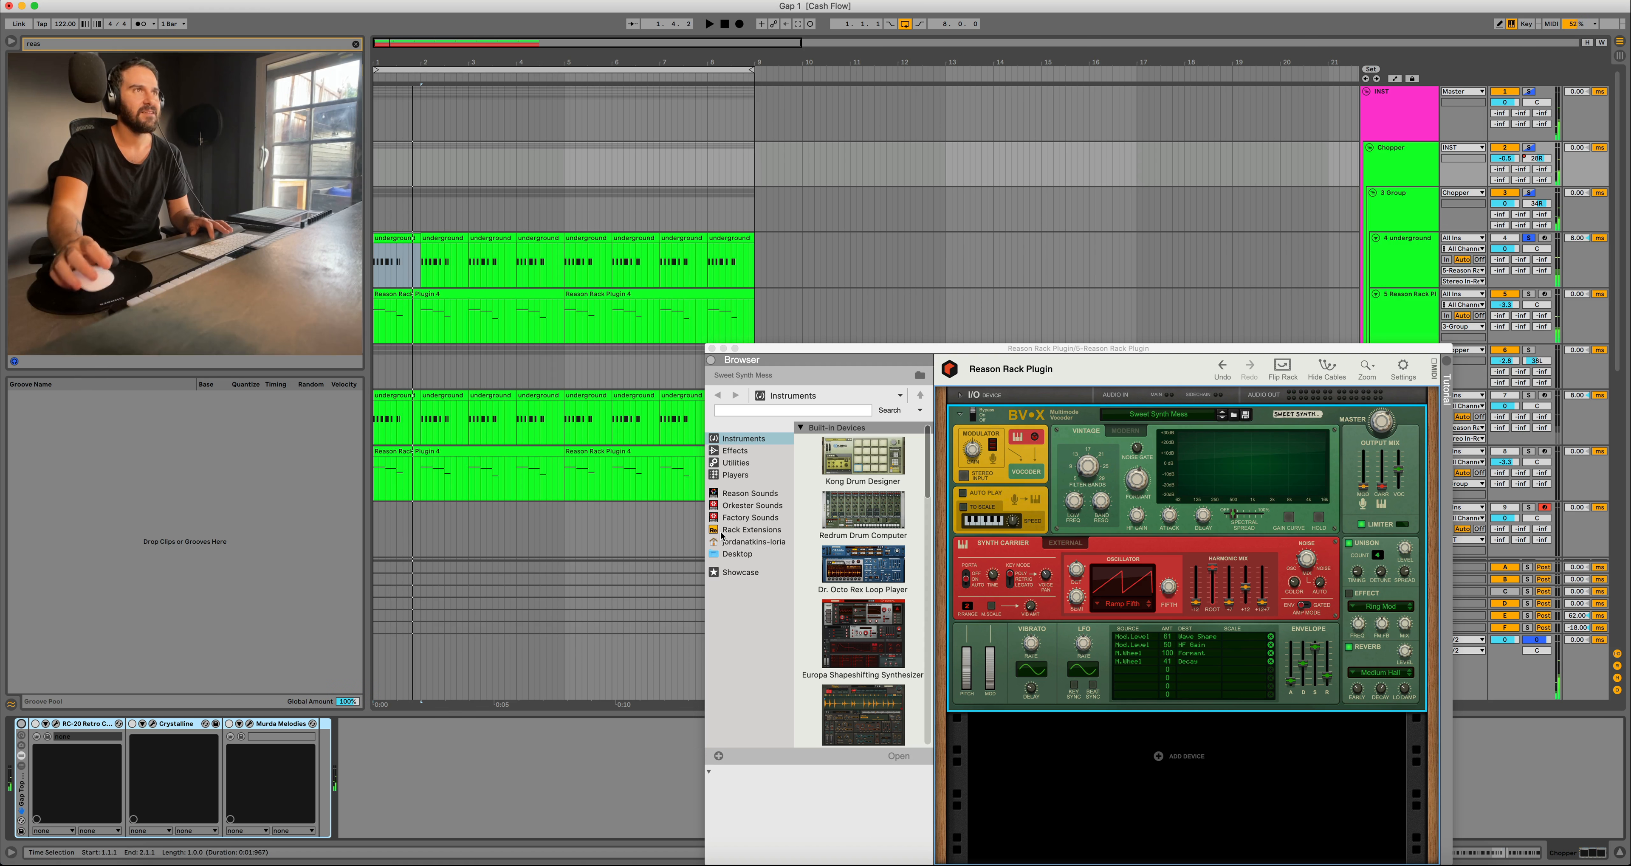
{"action": "left_click", "coordinate": [973, 415]}
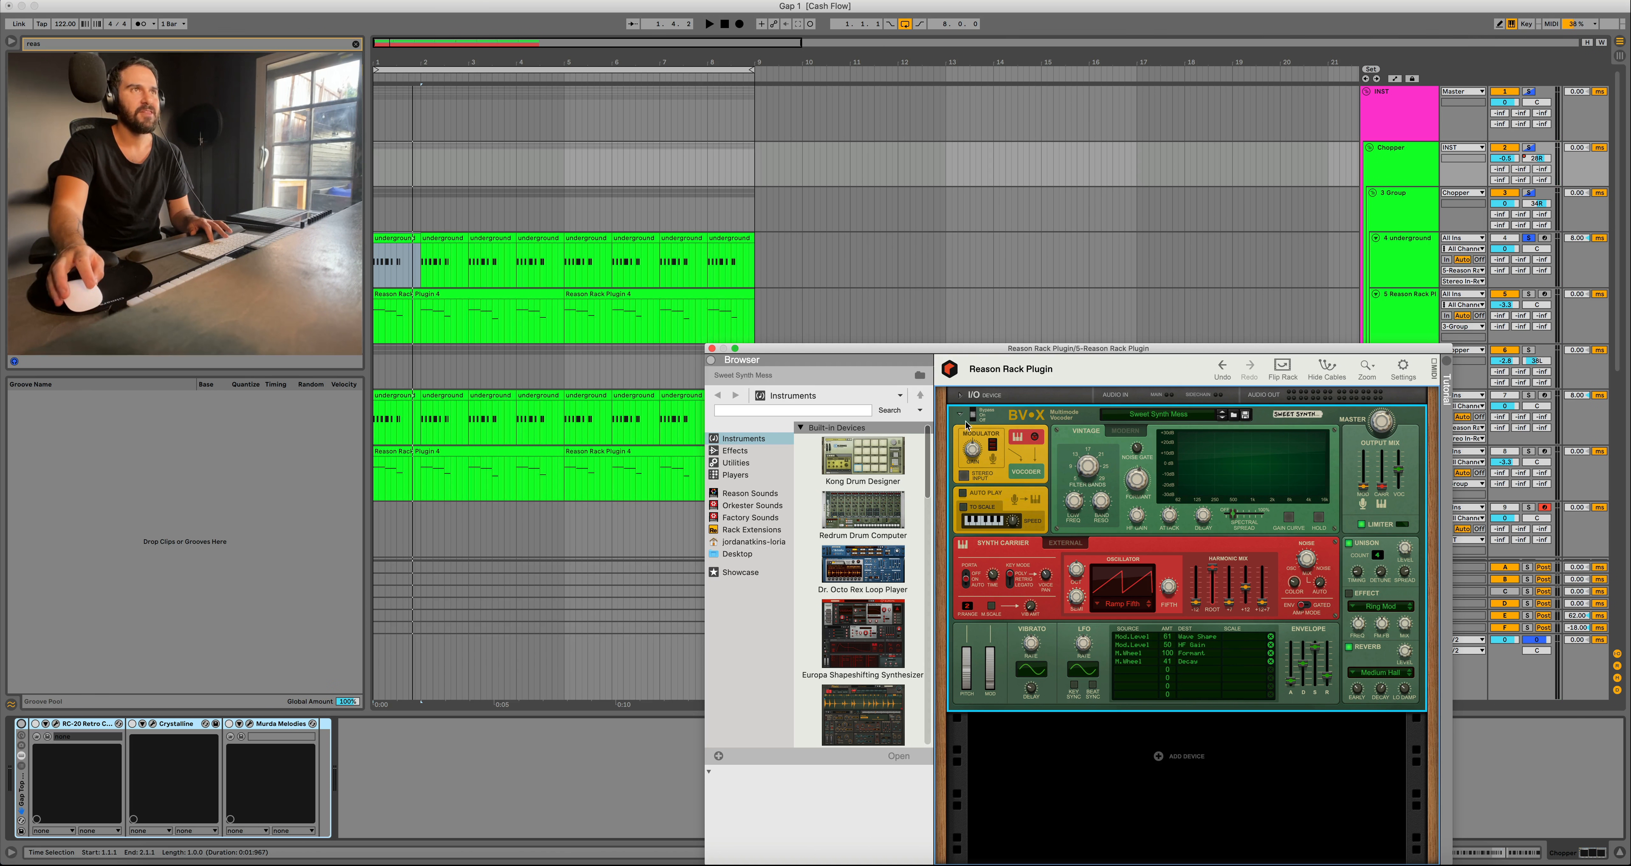
{"action": "key", "text": "space"}
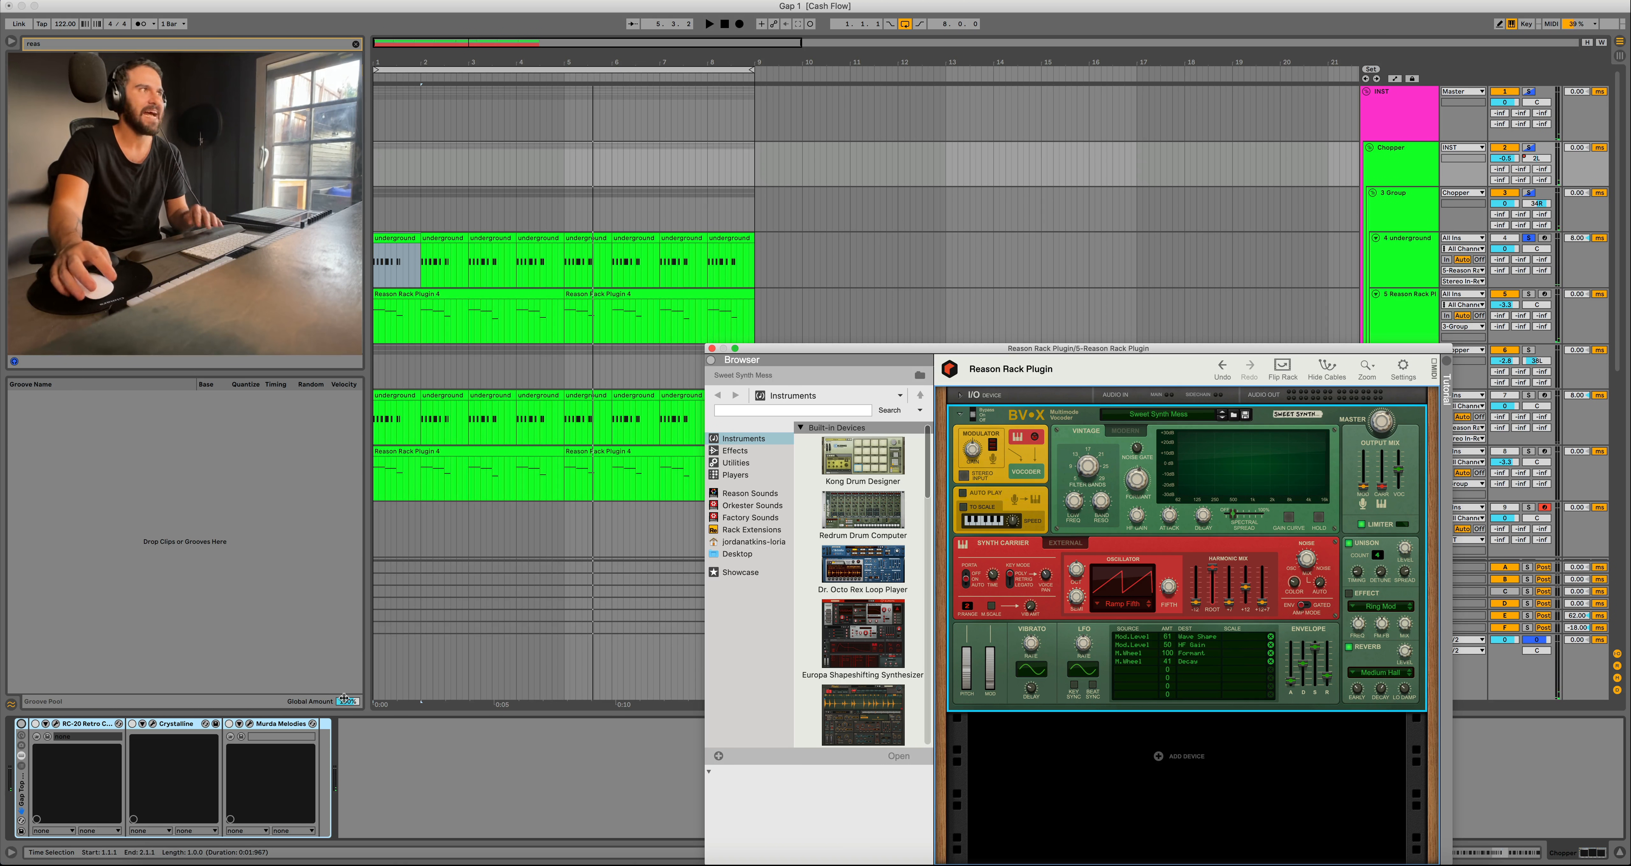
Turn on the Chopper group's effect rack and play it with the 7 underground layer added to the solo.
{"action": "left_click", "coordinate": [21, 725]}
{"action": "key", "text": "space"}
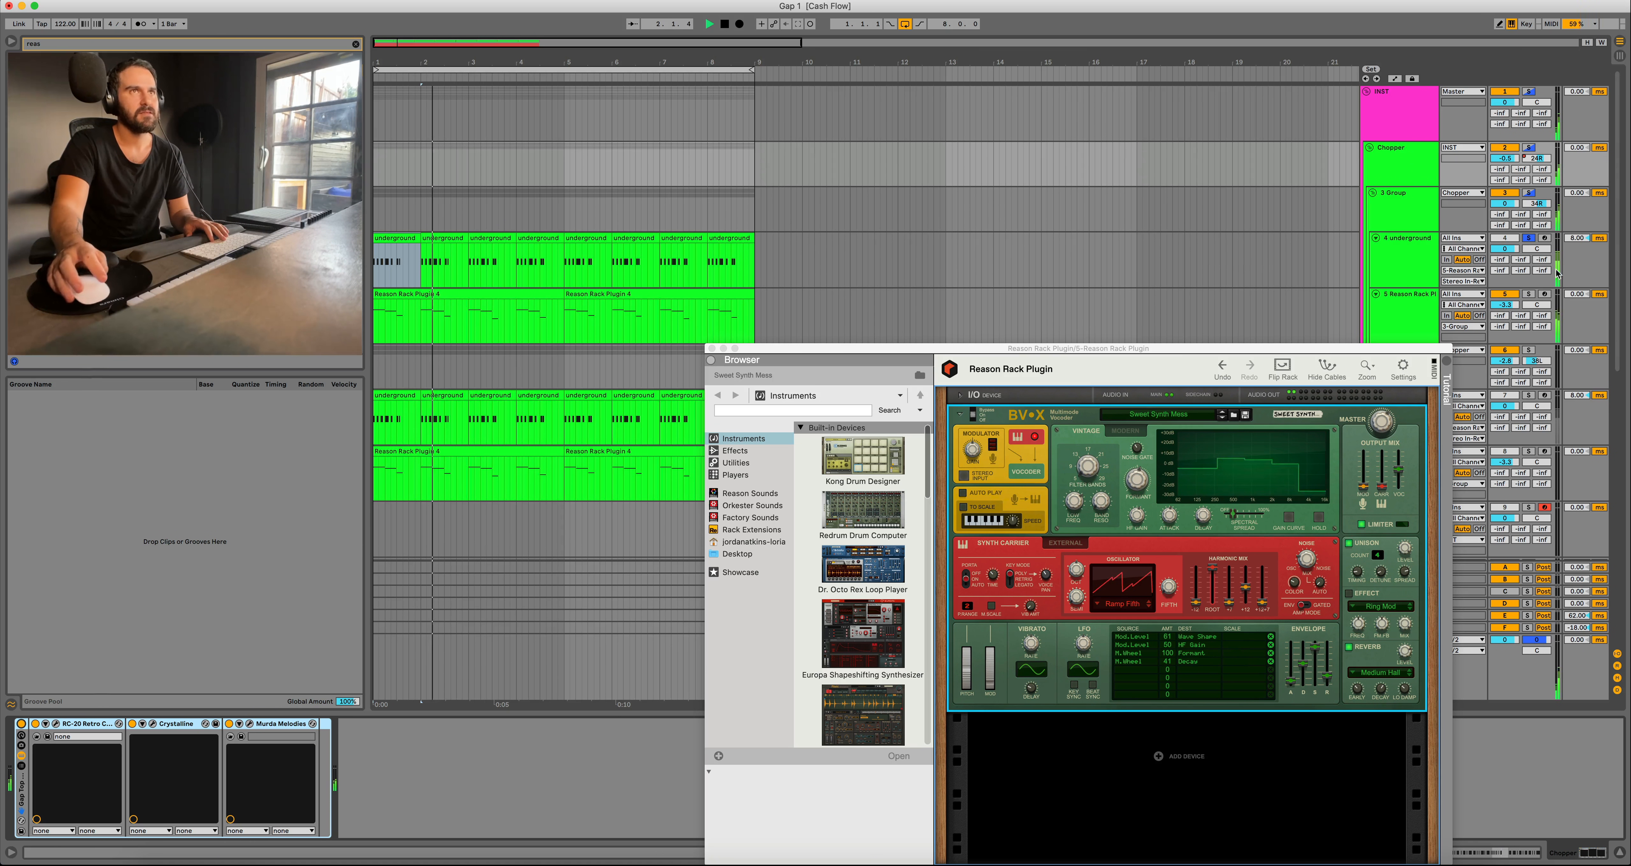
{"action": "scroll", "coordinate": [1534, 315], "scroll_direction": "down", "scroll_amount": 3}
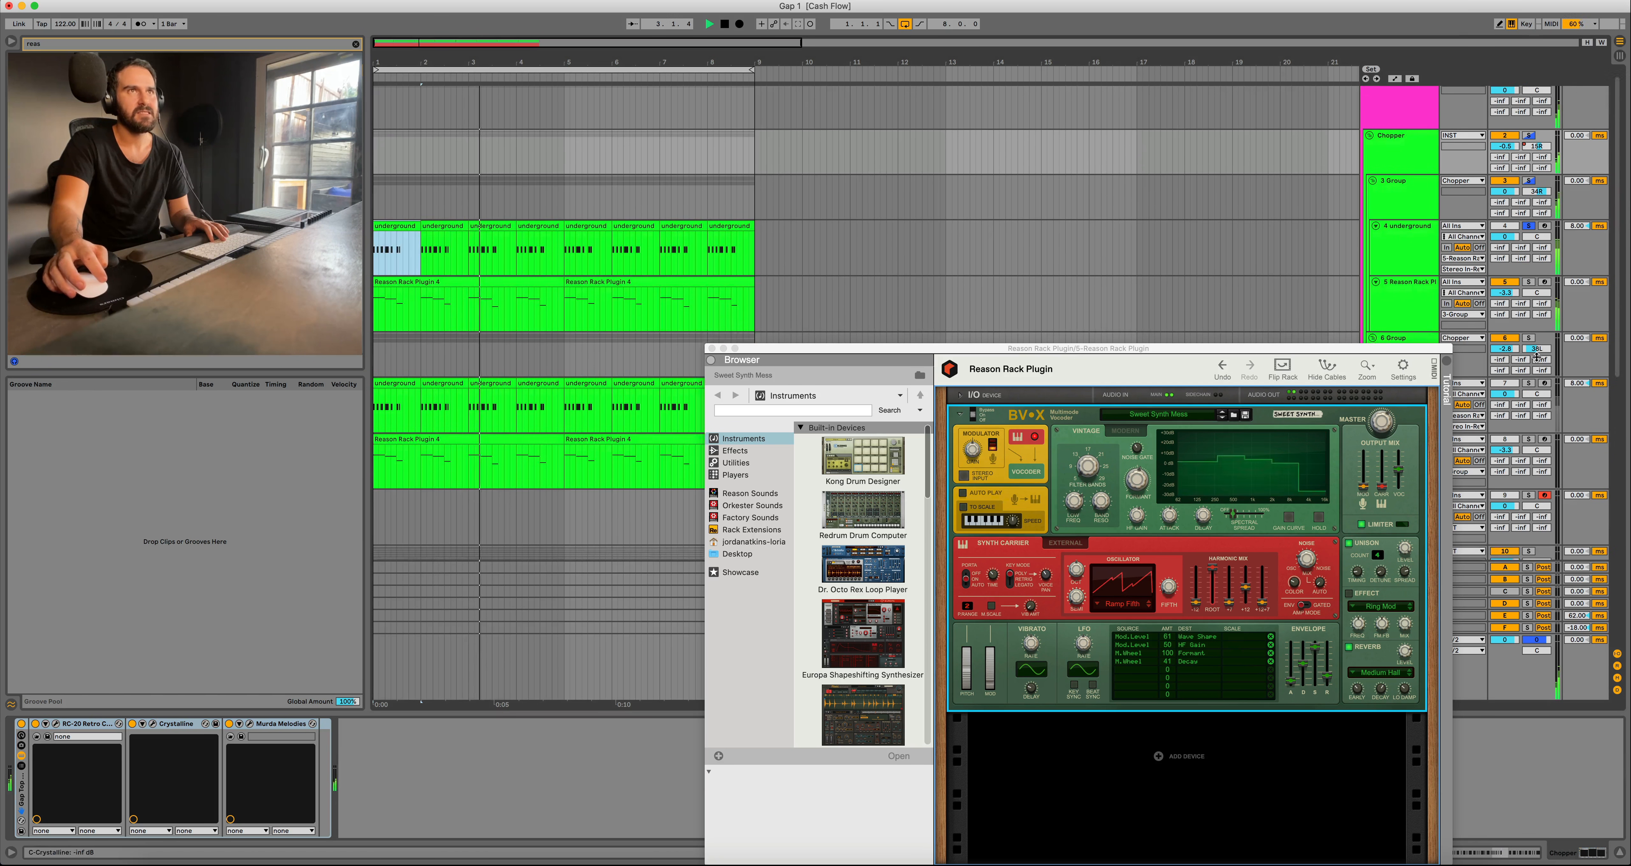
{"action": "left_click", "coordinate": [1529, 374]}
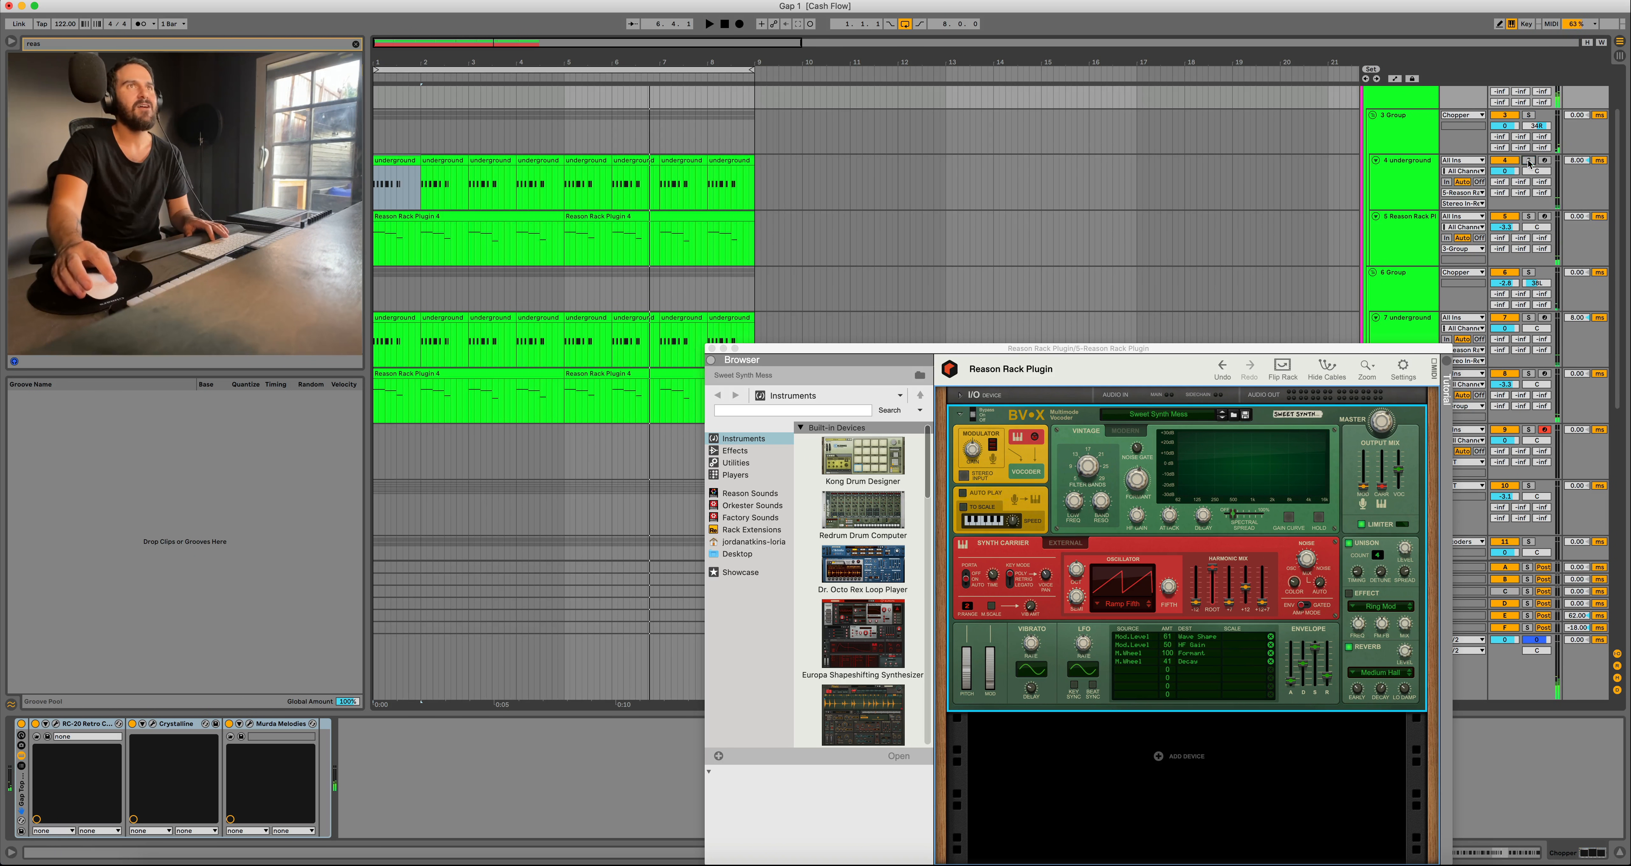
Select the whole eight-bar loop and play the Chopper and Vocoders groups together without solos.
{"action": "scroll", "coordinate": [1528, 163], "scroll_direction": "down", "scroll_amount": 10}
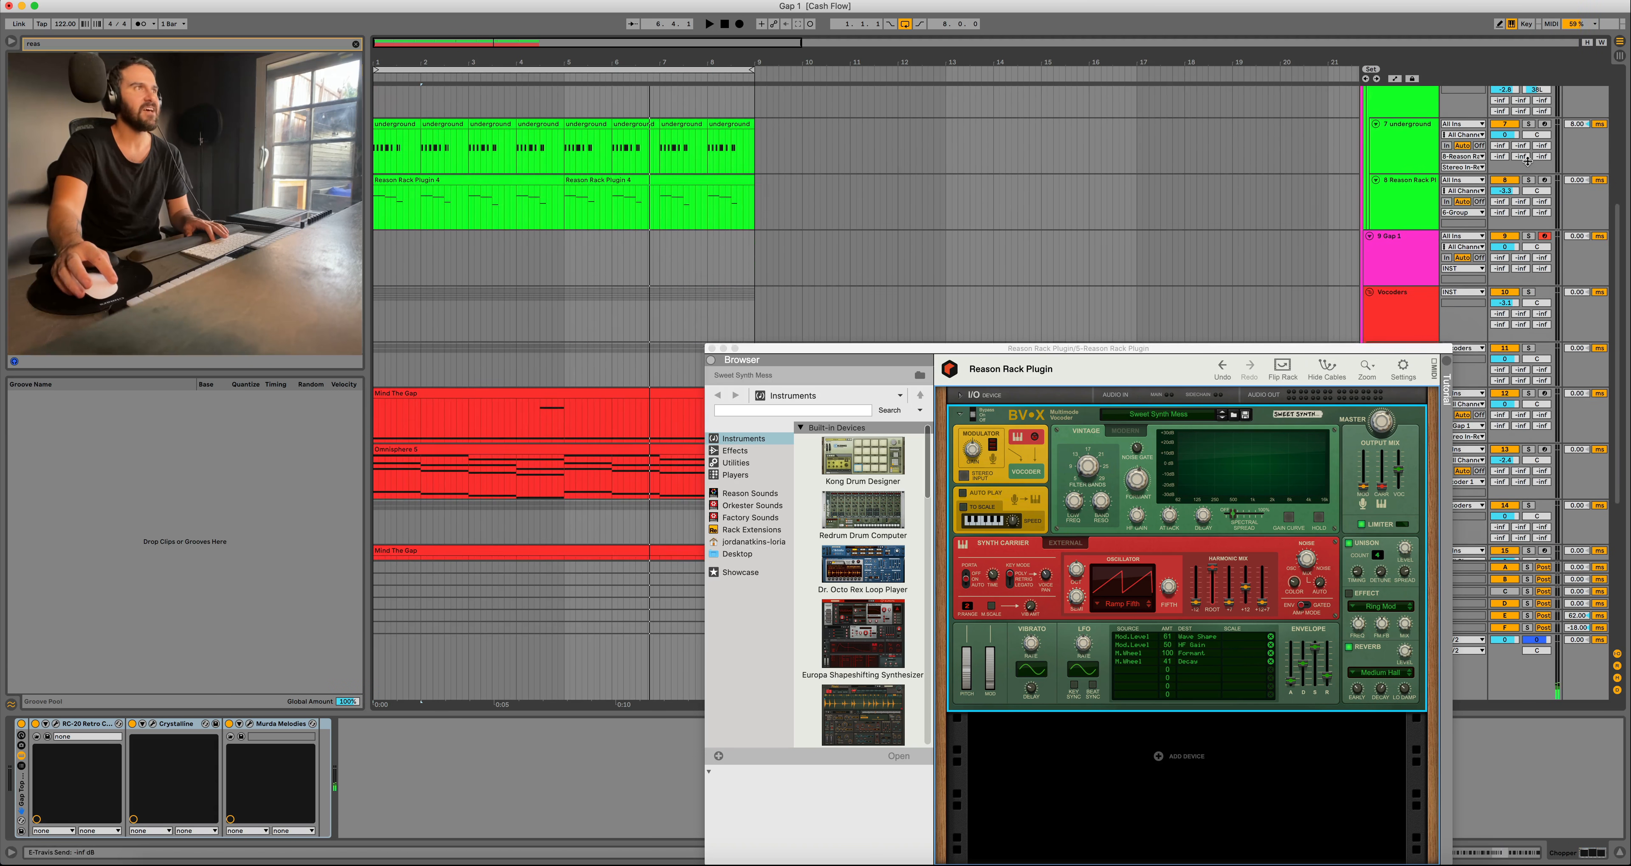
{"action": "scroll", "coordinate": [1528, 171], "scroll_direction": "up", "scroll_amount": 12}
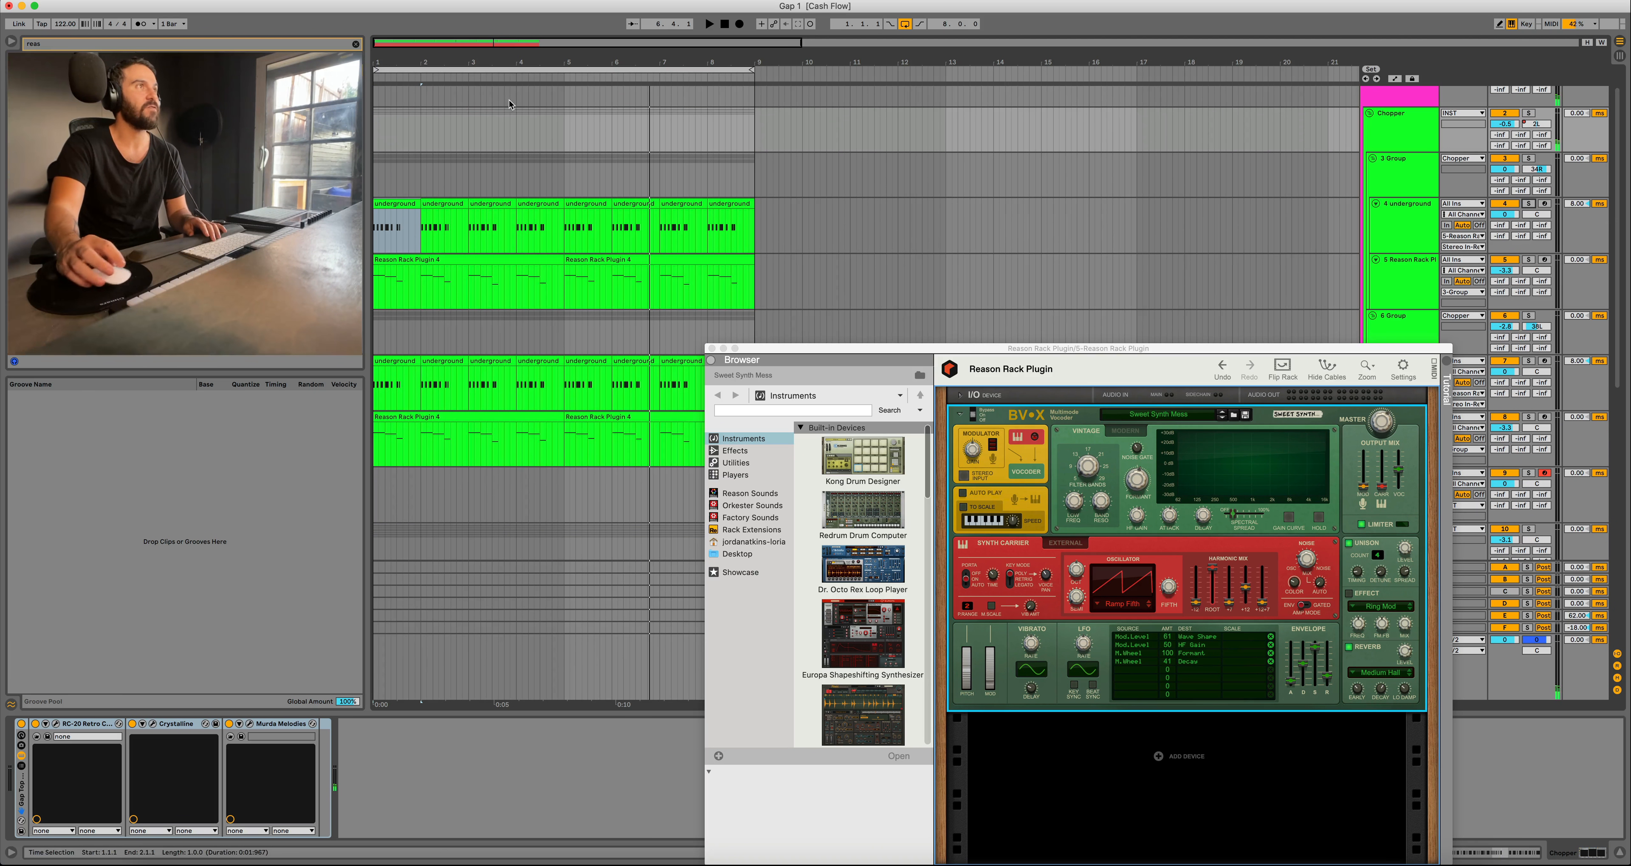
{"action": "left_click", "coordinate": [504, 68]}
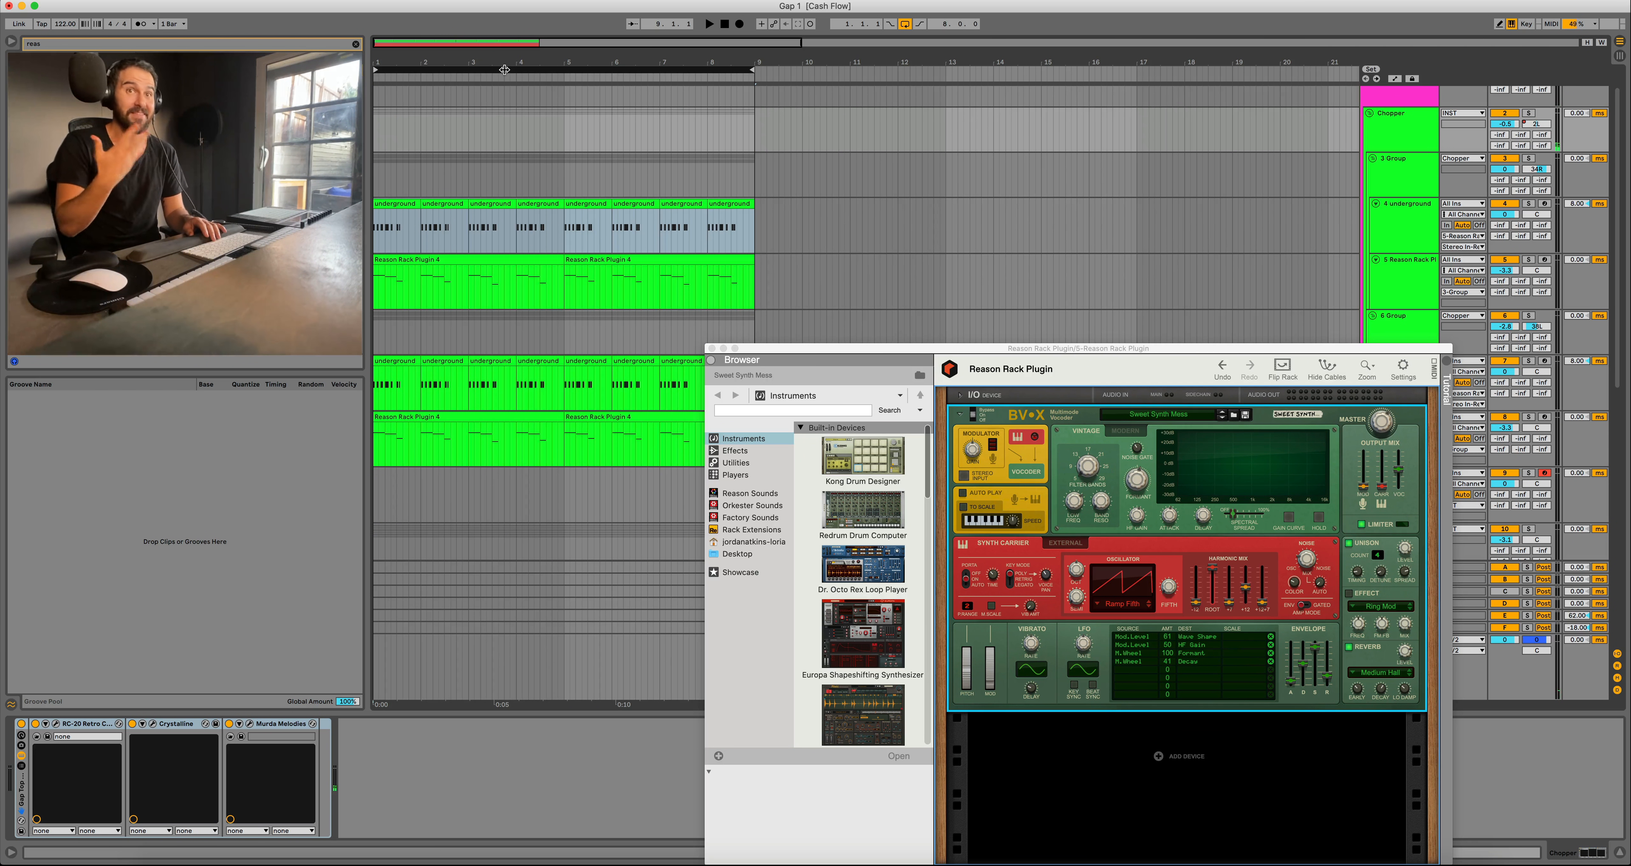
{"action": "key", "text": "space"}
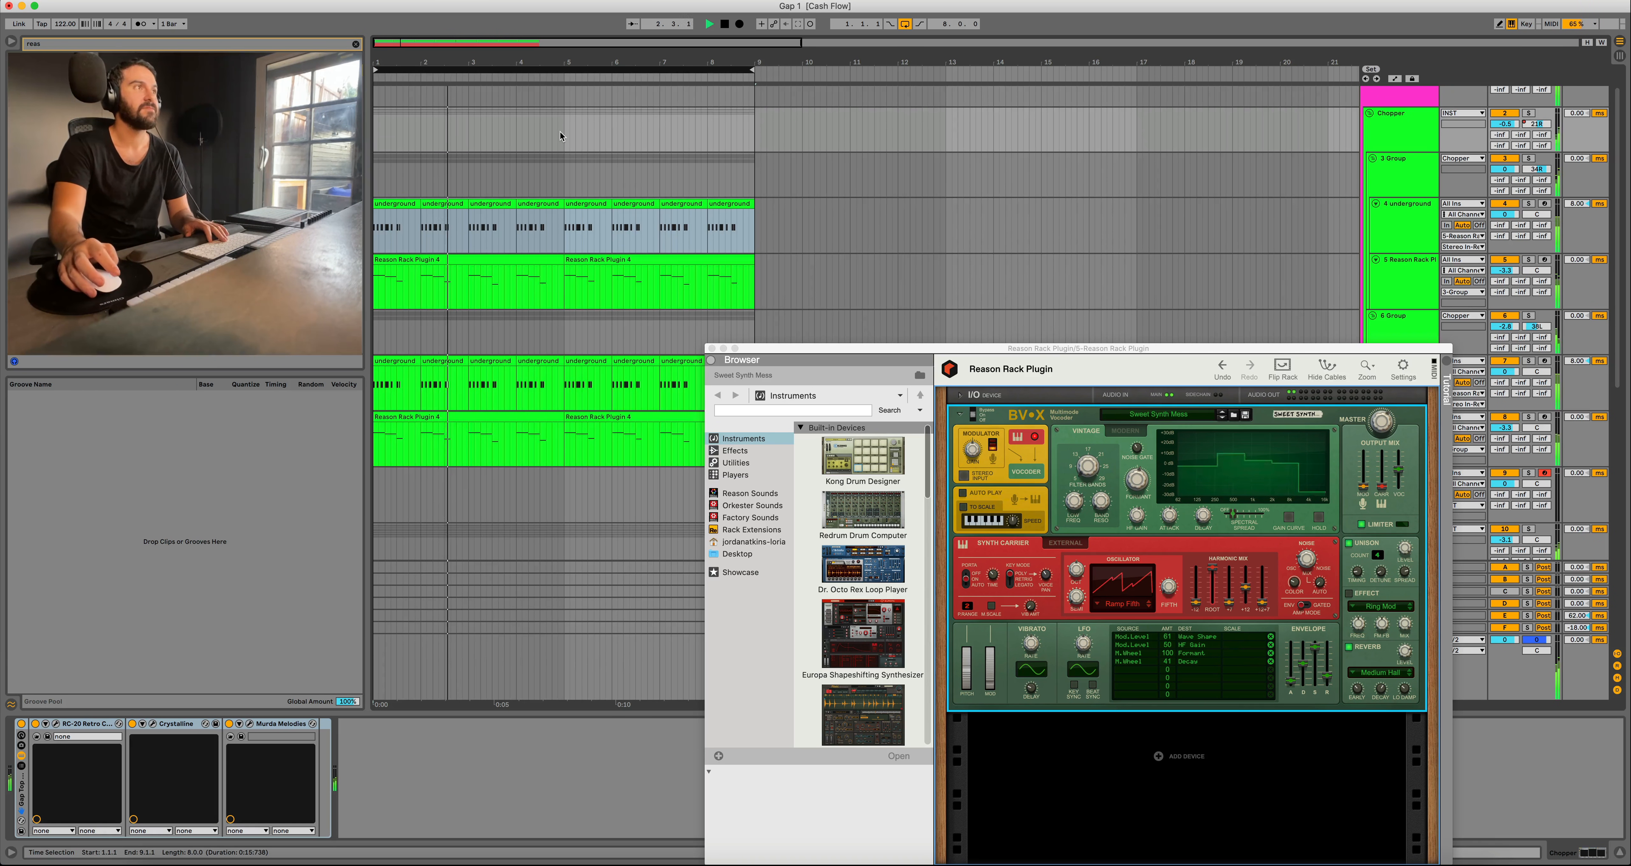
Close the Reason Rack Plugin window and look over the Chopper and Vocoders tracks during playback.
{"action": "scroll", "coordinate": [559, 133], "scroll_direction": "down", "scroll_amount": 2}
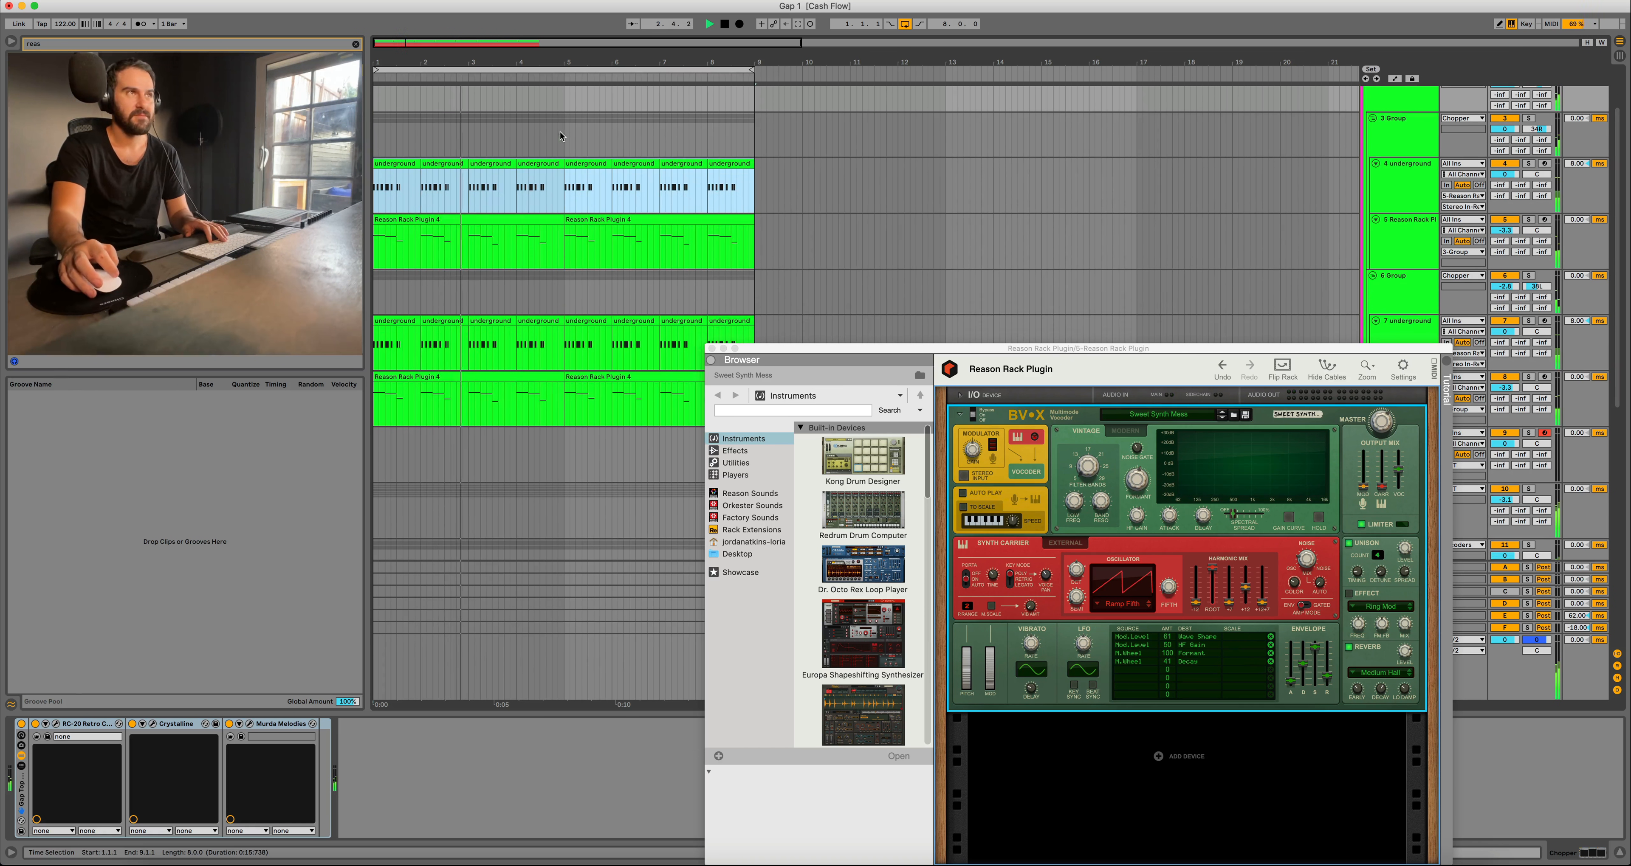
{"action": "left_click", "coordinate": [712, 349]}
{"action": "scroll", "coordinate": [714, 348], "scroll_direction": "down", "scroll_amount": 2}
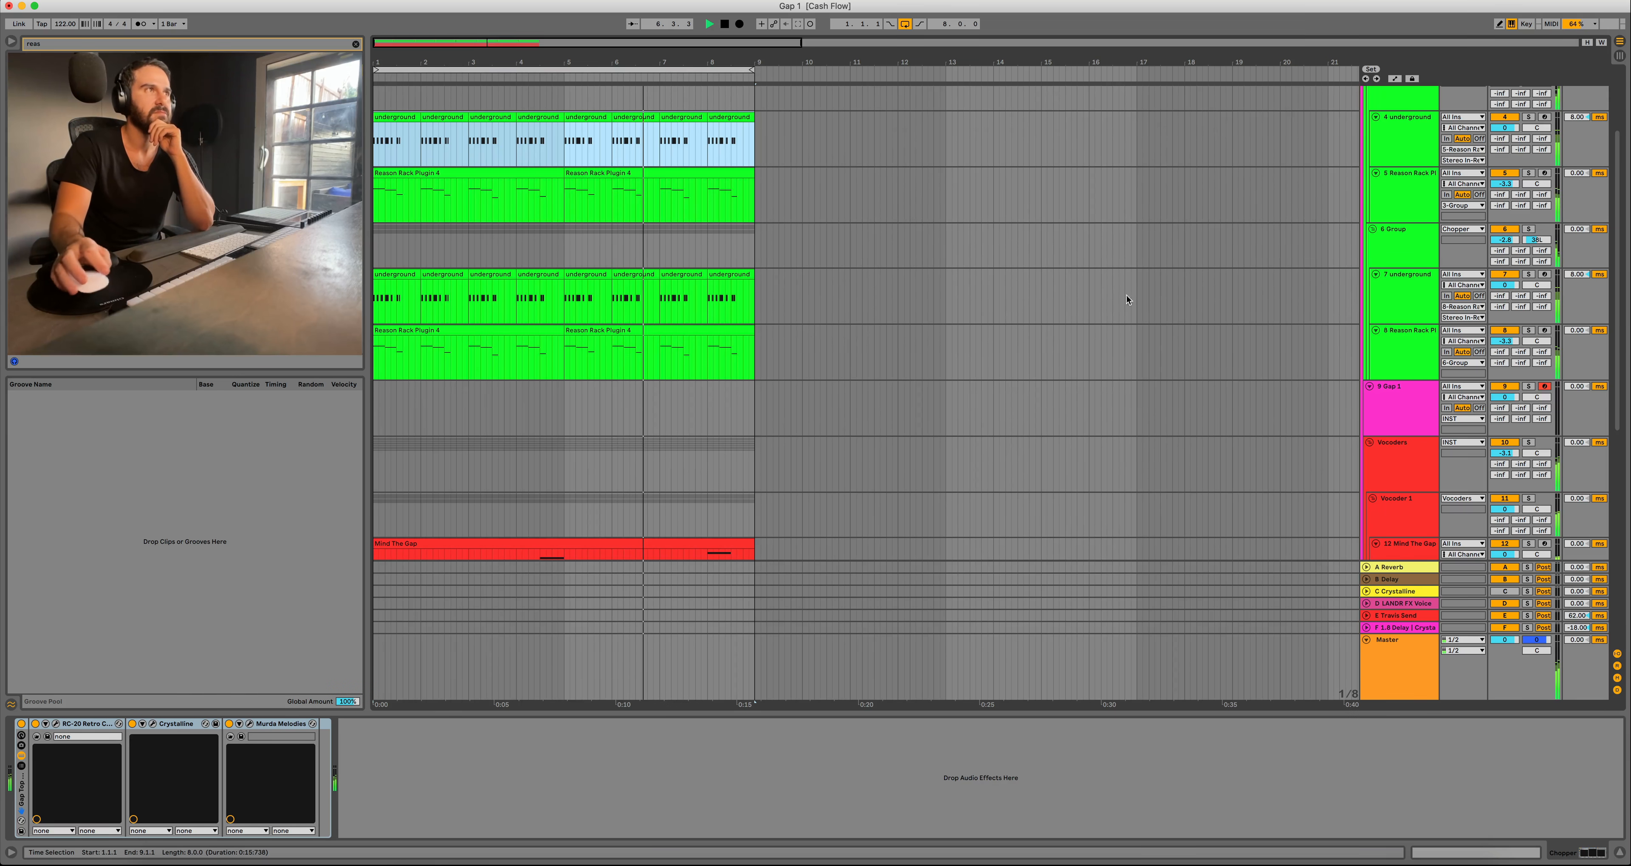
{"action": "left_click", "coordinate": [1391, 288]}
{"action": "left_click", "coordinate": [1398, 359]}
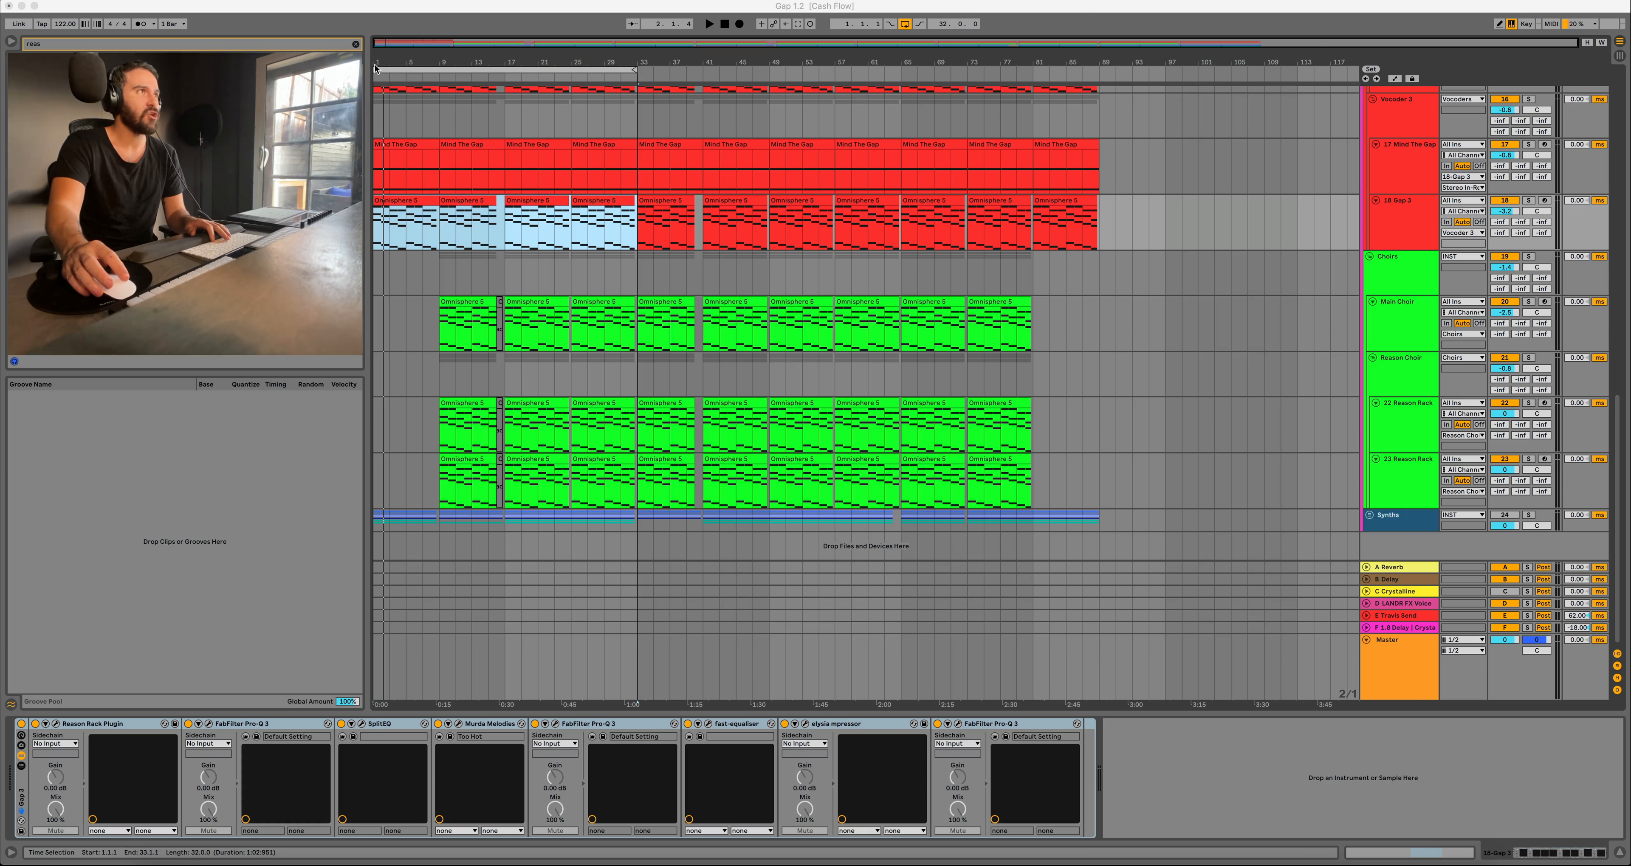
Set the arrangement loop in the Gap 1.2 project to run from bar 9 to bar 17.
{"action": "left_click", "coordinate": [383, 71]}
{"action": "left_click_drag", "start_coordinate": [372, 74], "coordinate": [442, 75]}
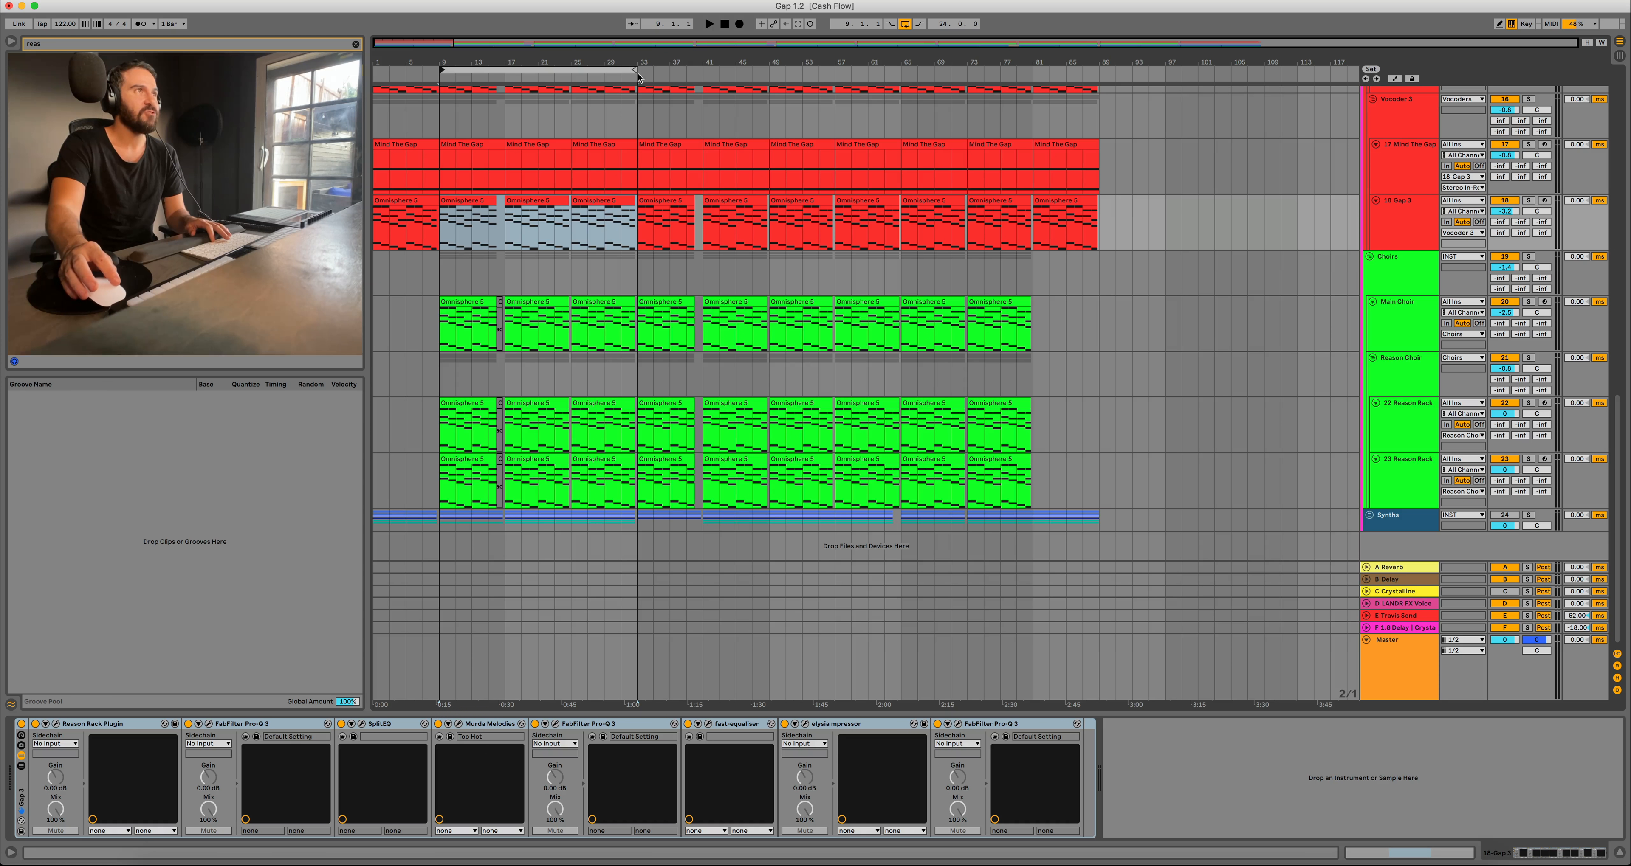
{"action": "left_click_drag", "start_coordinate": [631, 73], "coordinate": [505, 73]}
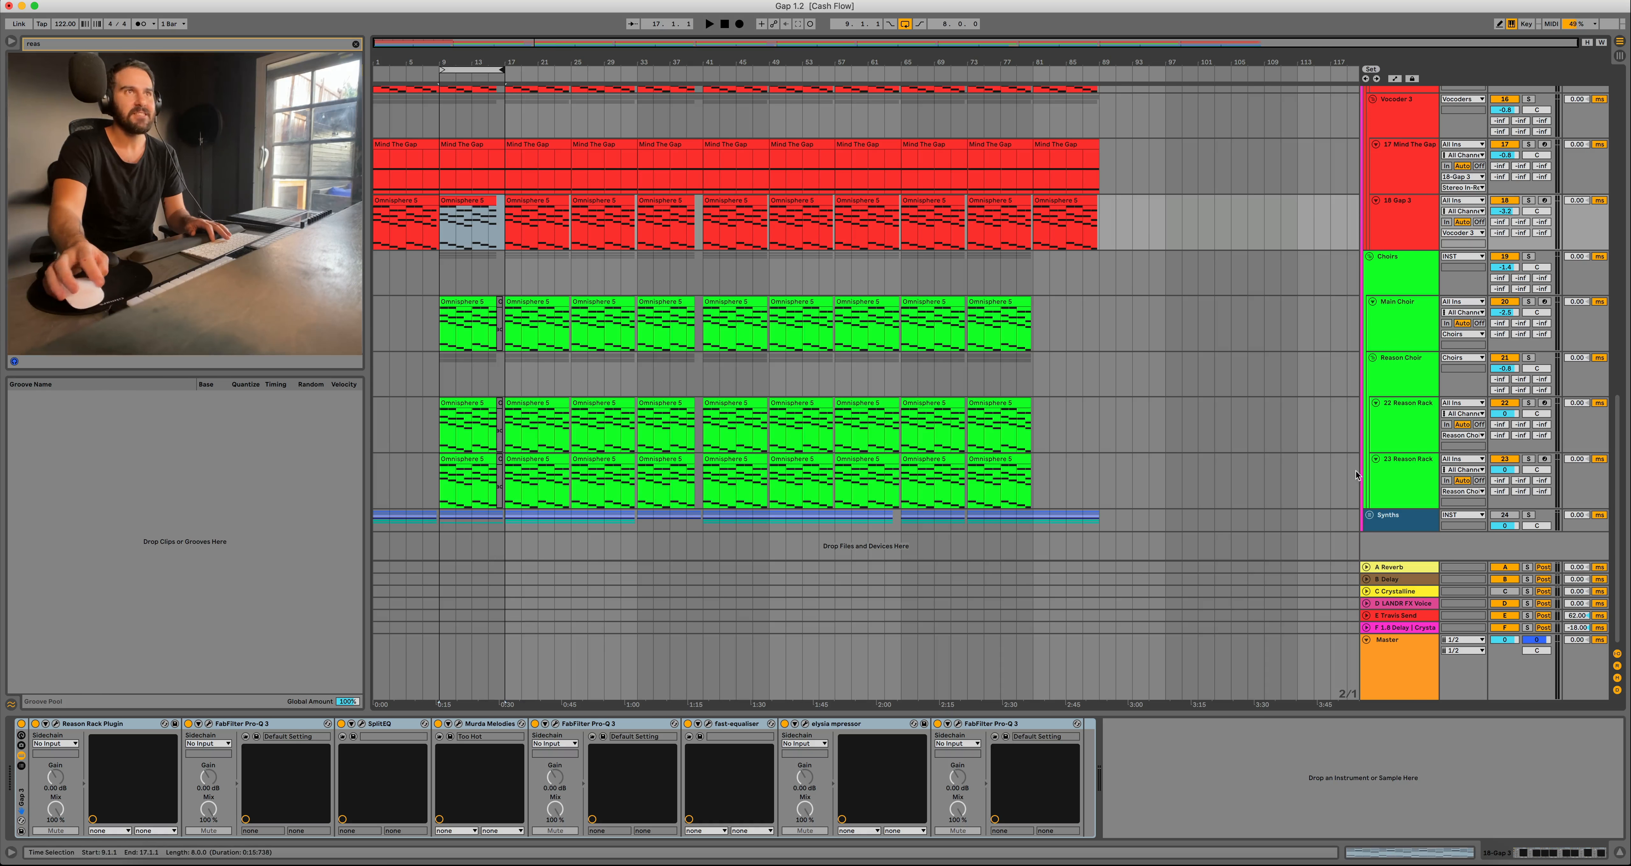
Open the Grain instrument on Reason Choir track 23 and play that track soloed, clearing its solo when done.
{"action": "left_click", "coordinate": [1384, 478]}
{"action": "left_click", "coordinate": [42, 723]}
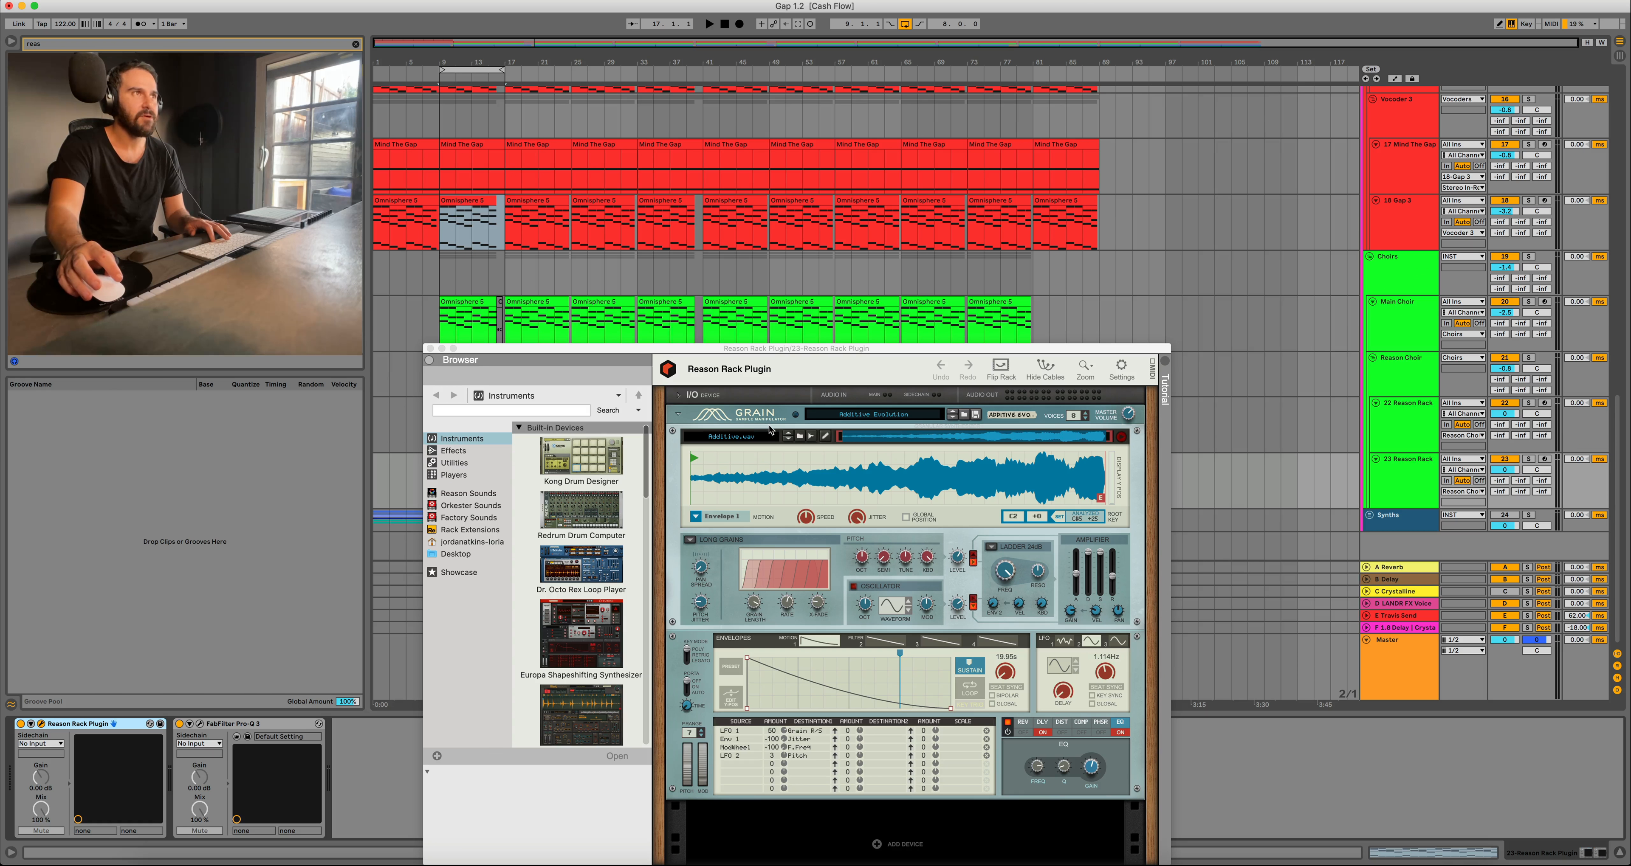
{"action": "left_click", "coordinate": [1528, 459]}
{"action": "key", "text": "space"}
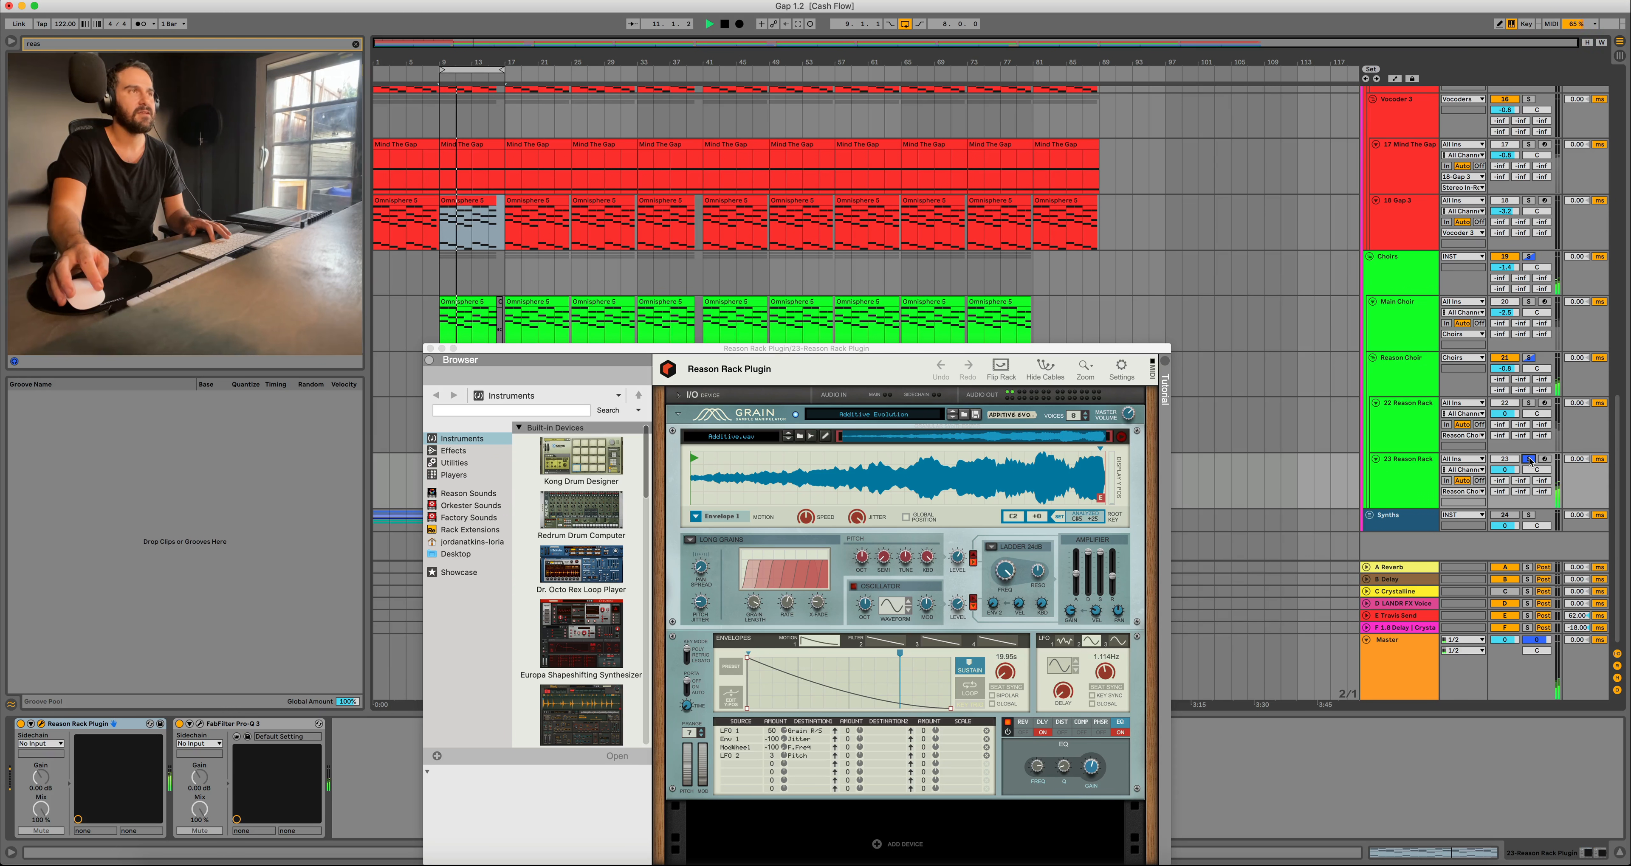
{"action": "left_click", "coordinate": [1529, 459]}
{"action": "key", "text": "space"}
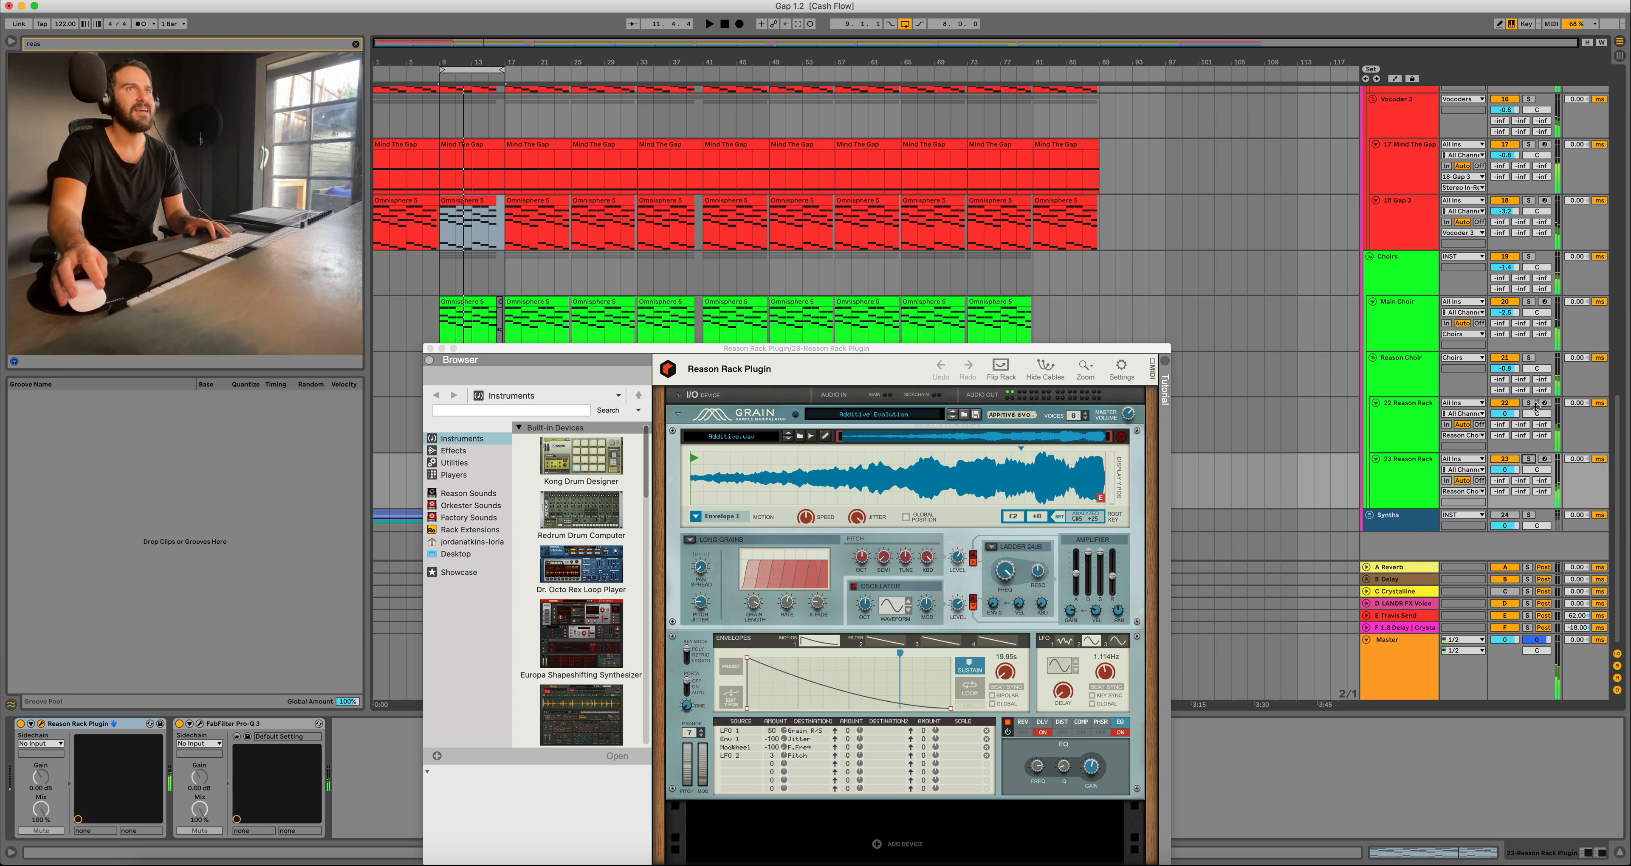
Solo Reason Choir track 22, open its Friktion instrument and play the layer on its own.
{"action": "left_click", "coordinate": [1527, 404]}
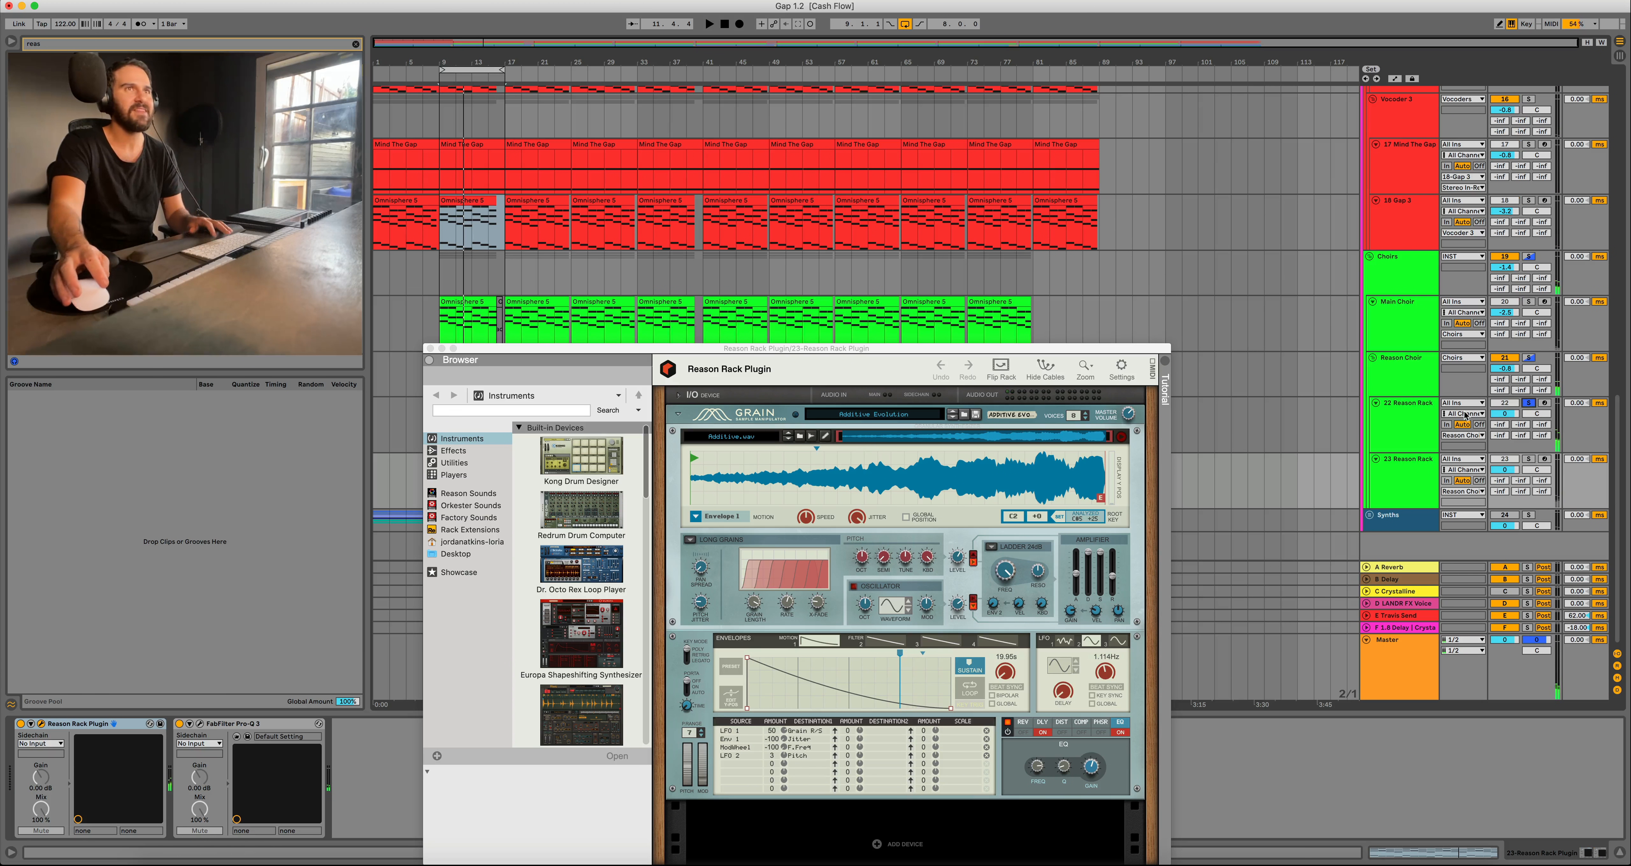
{"action": "left_click", "coordinate": [1386, 416]}
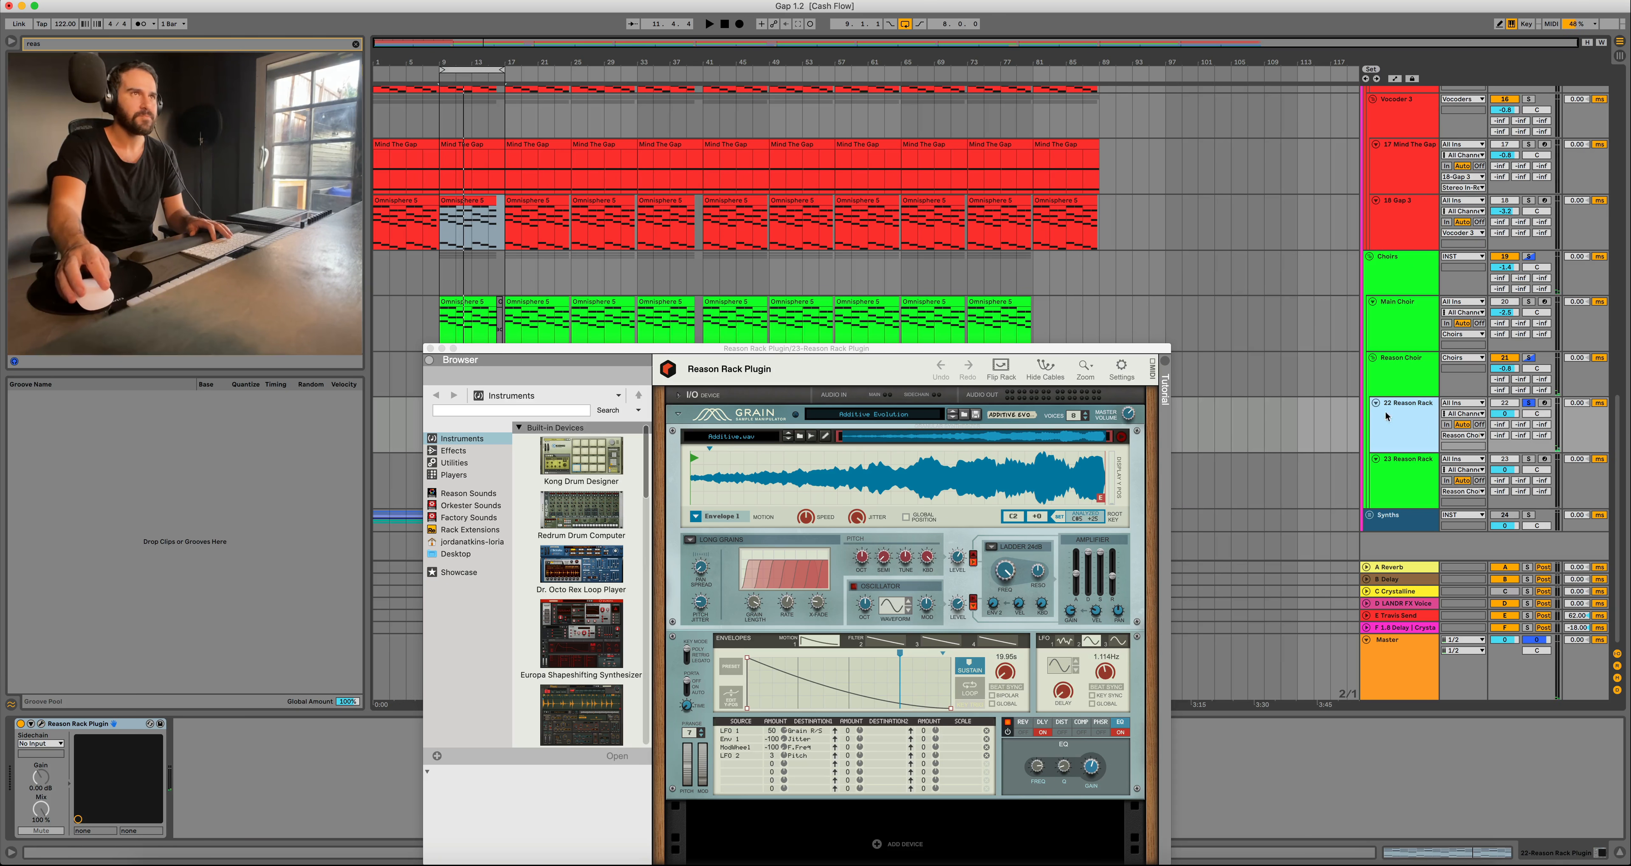
{"action": "left_click", "coordinate": [41, 724]}
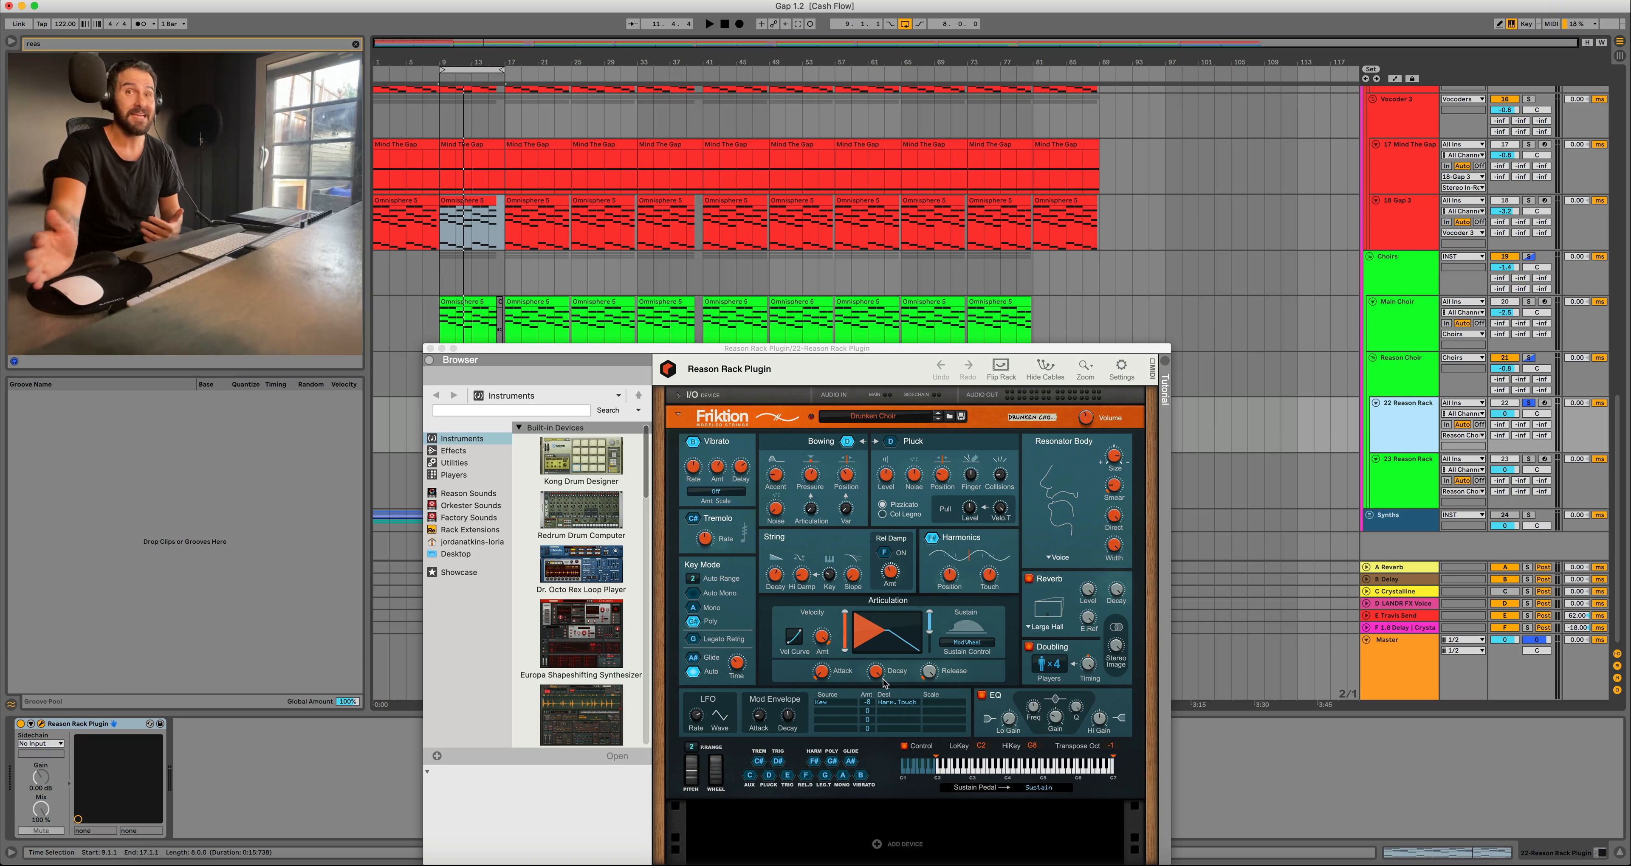
{"action": "key", "text": "space"}
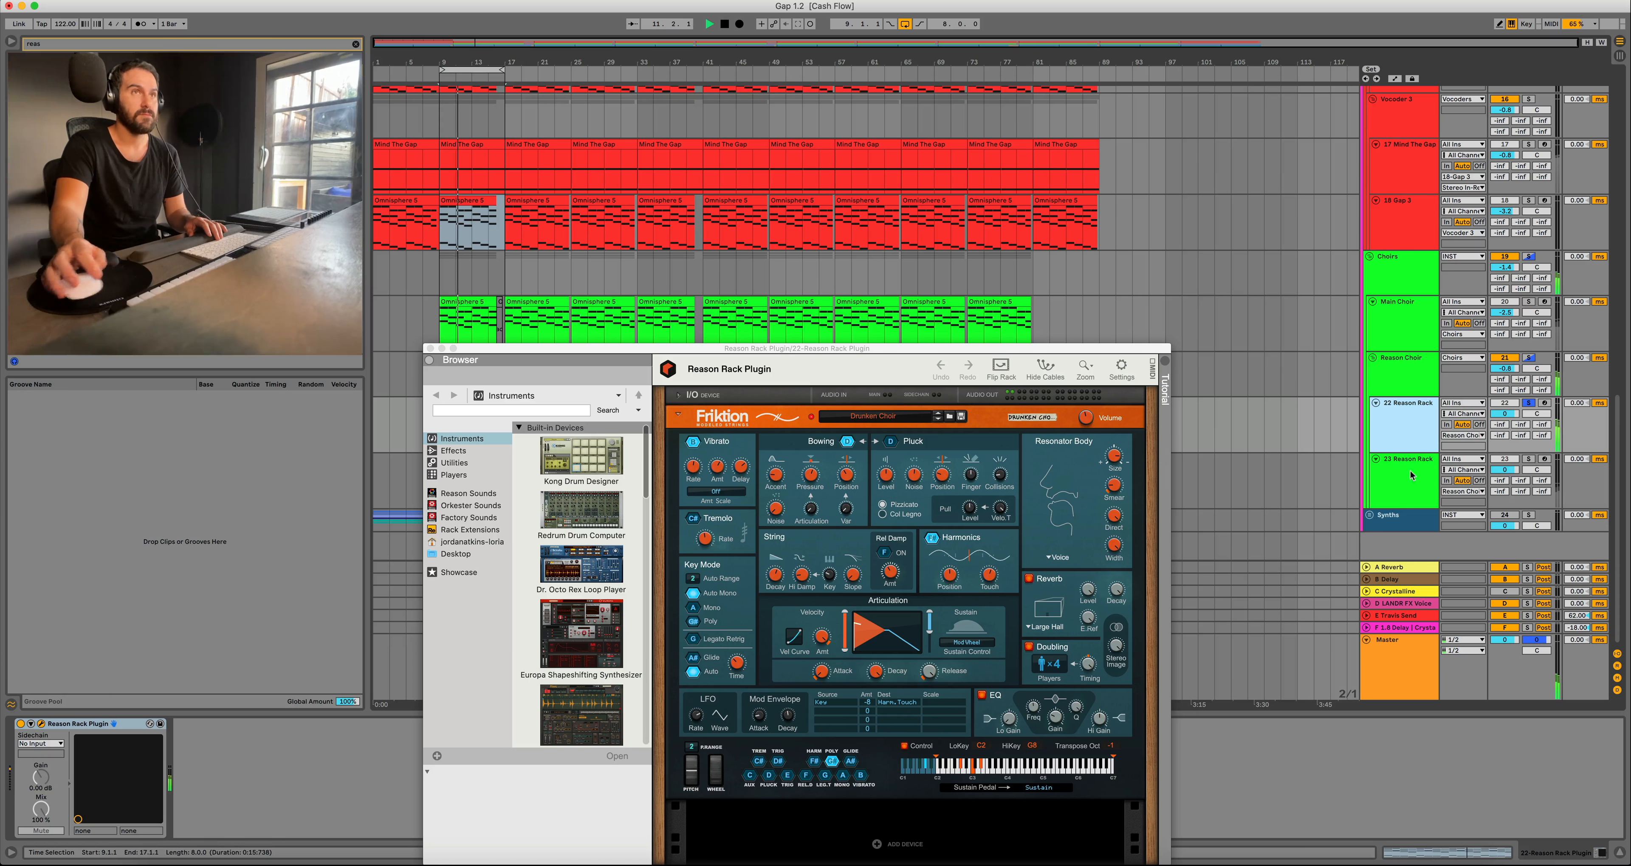
Add track 23 to the solo during playback to hear both Reason Choir layers together, and clear both solos.
{"action": "left_click", "coordinate": [1529, 460]}
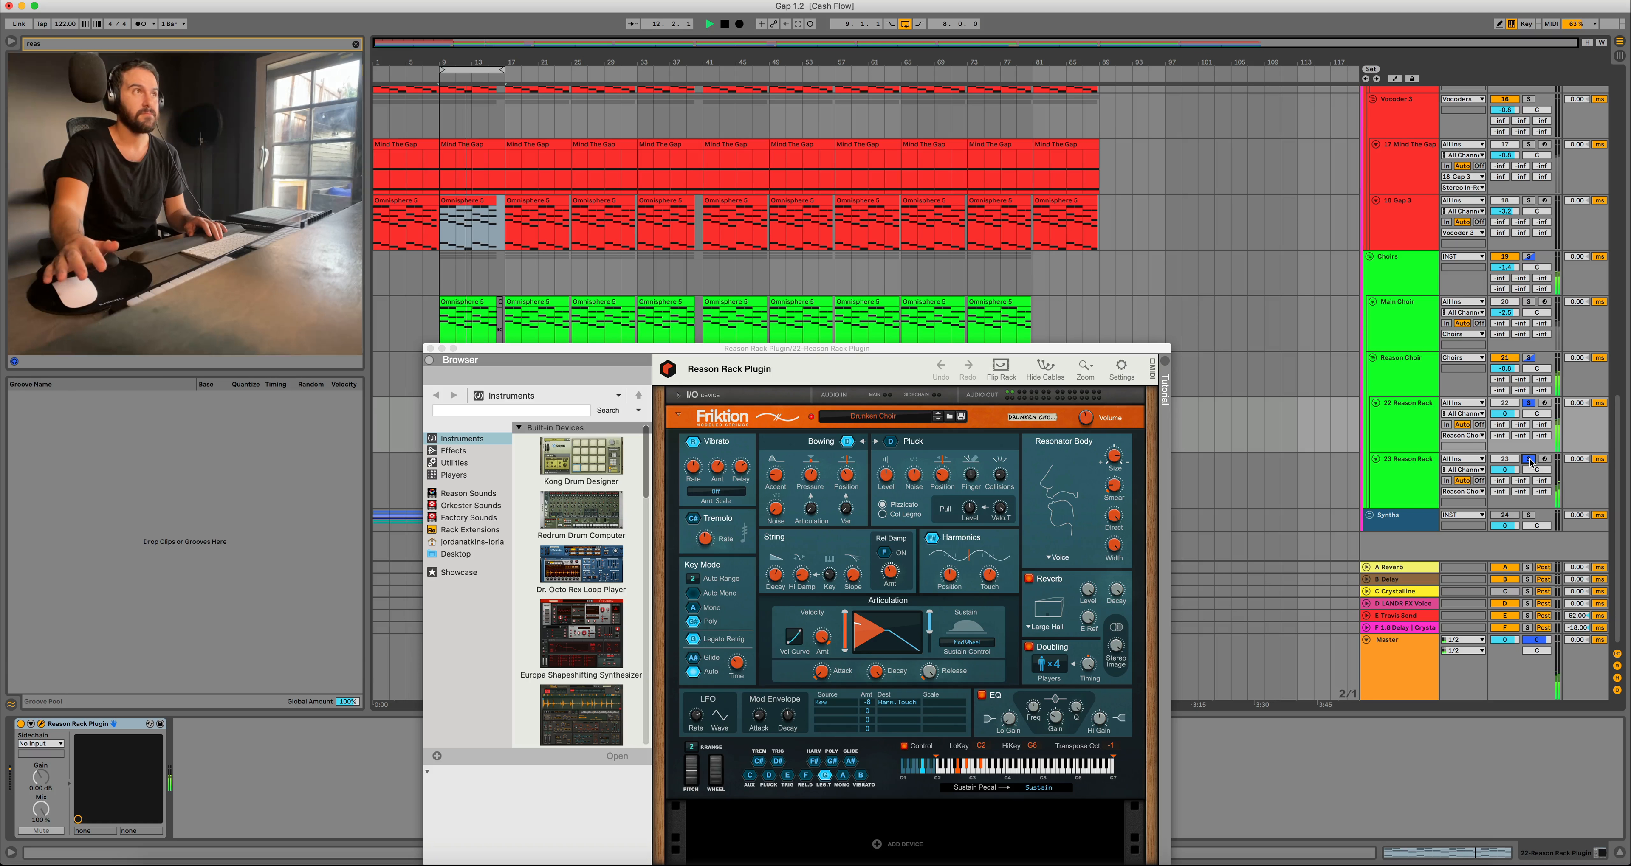
{"action": "left_click", "coordinate": [1528, 404]}
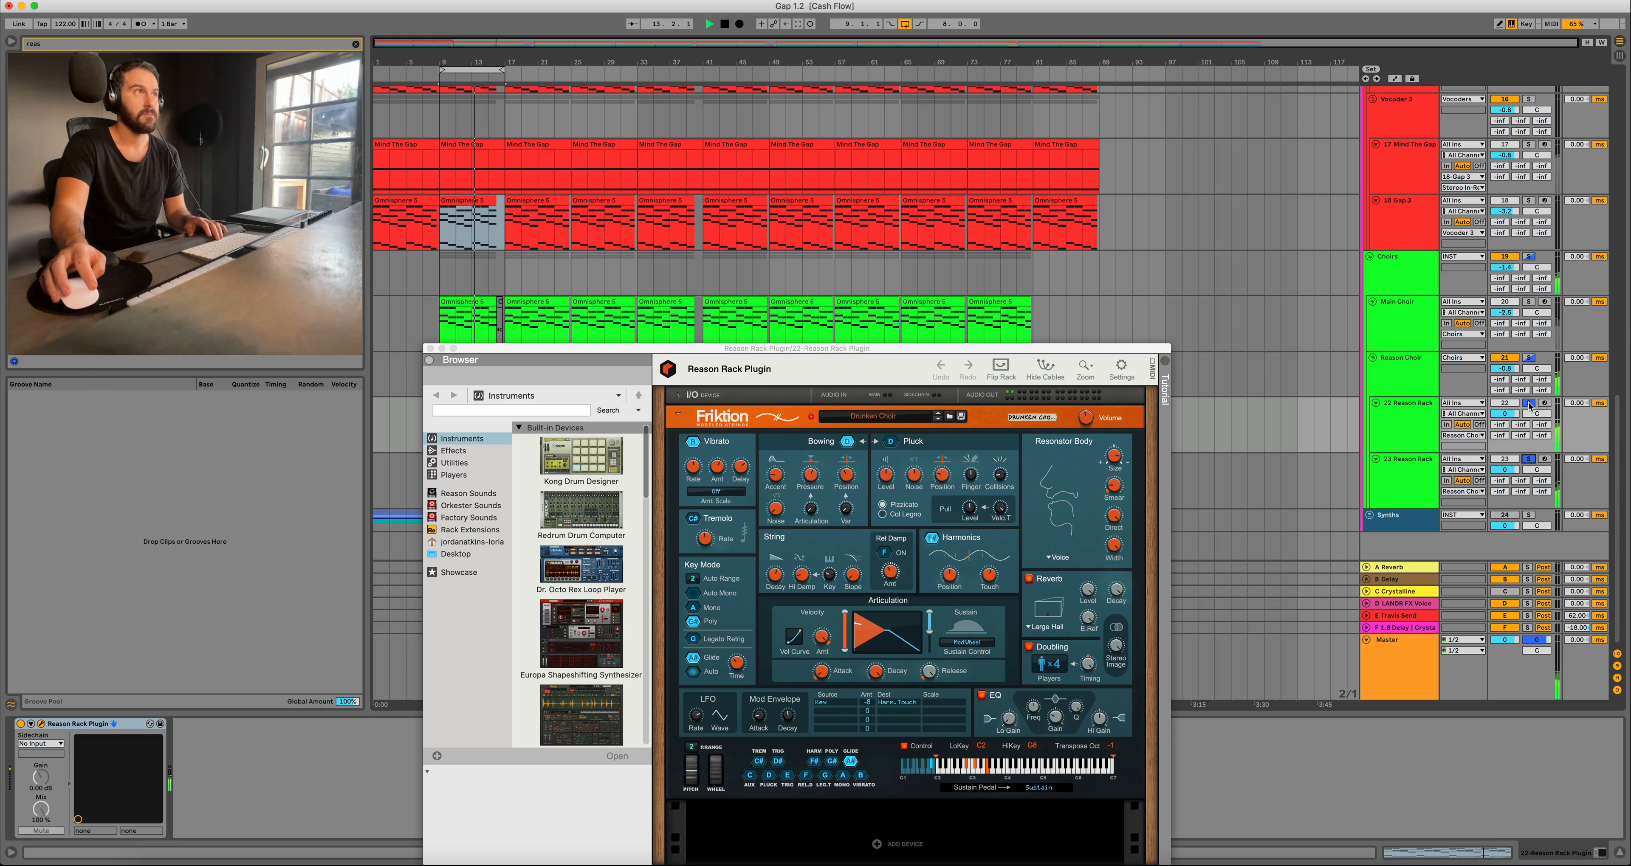
{"action": "key", "text": "space"}
{"action": "left_click", "coordinate": [1529, 458]}
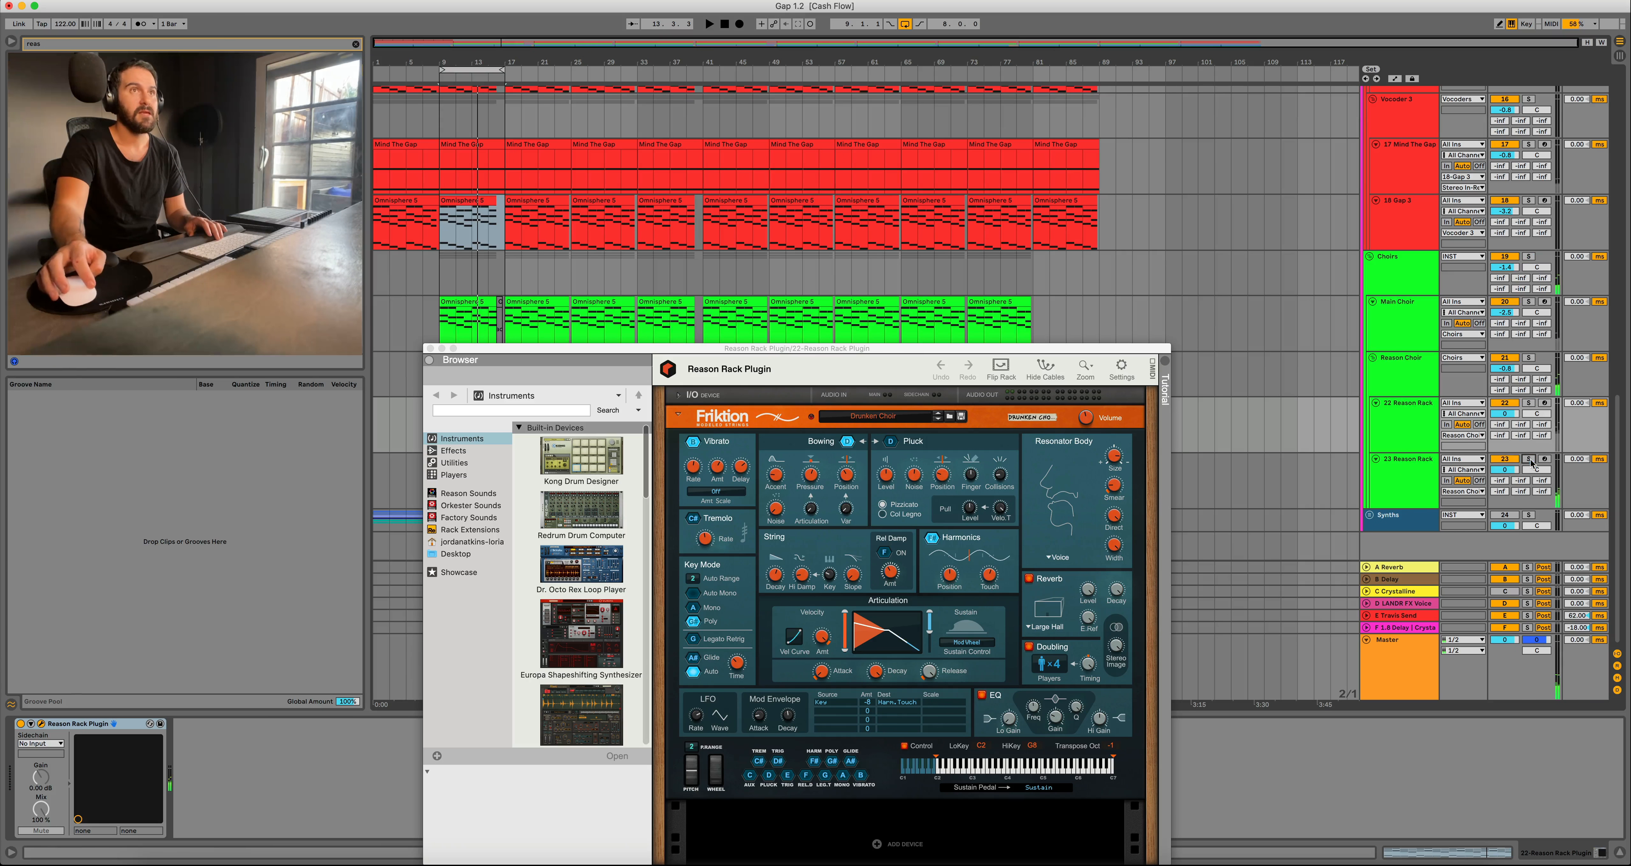
Select the loop from bar 9 to bar 17 and play the full arrangement without solos.
{"action": "left_click", "coordinate": [468, 69]}
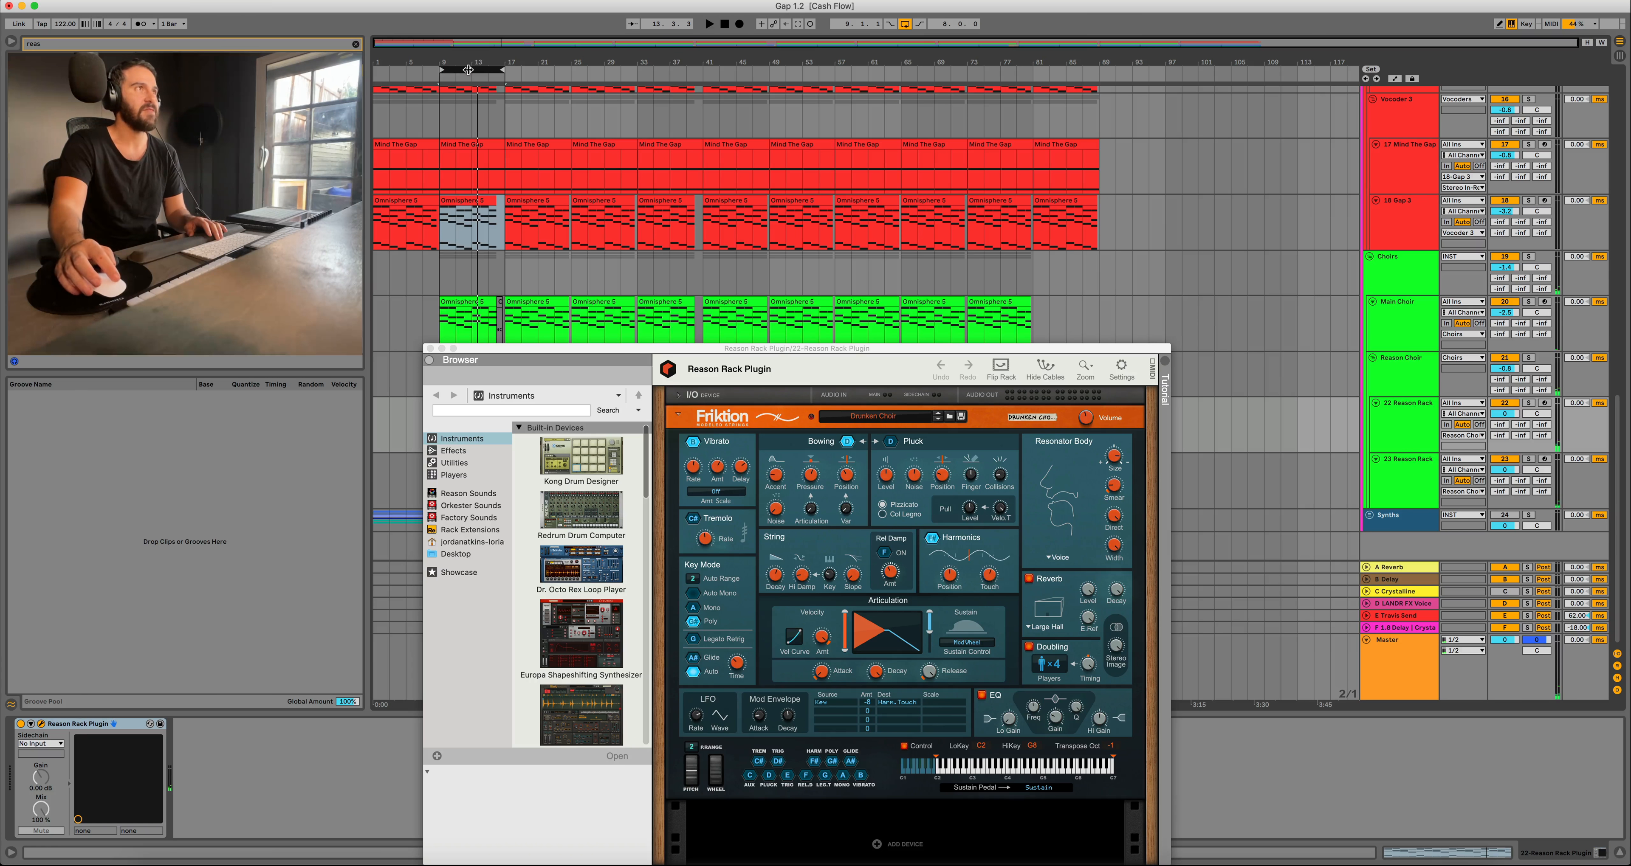
{"action": "key", "text": "space"}
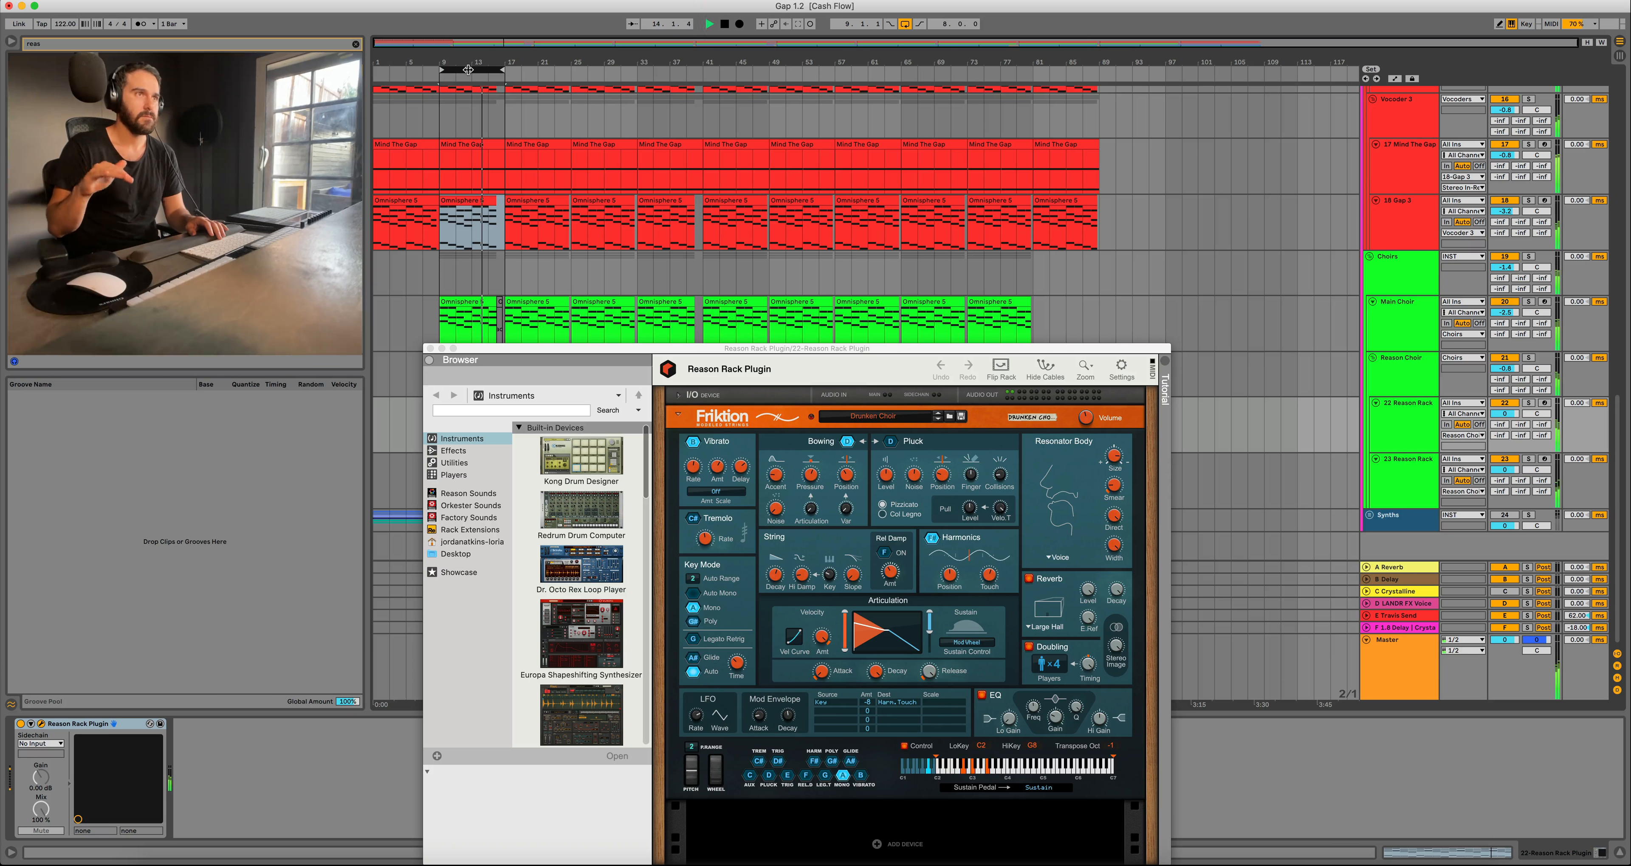
{"action": "key", "text": "space"}
Play the Main Choir track's first clip soloed, and clear the solo after stopping playback.
{"action": "left_click", "coordinate": [1529, 302]}
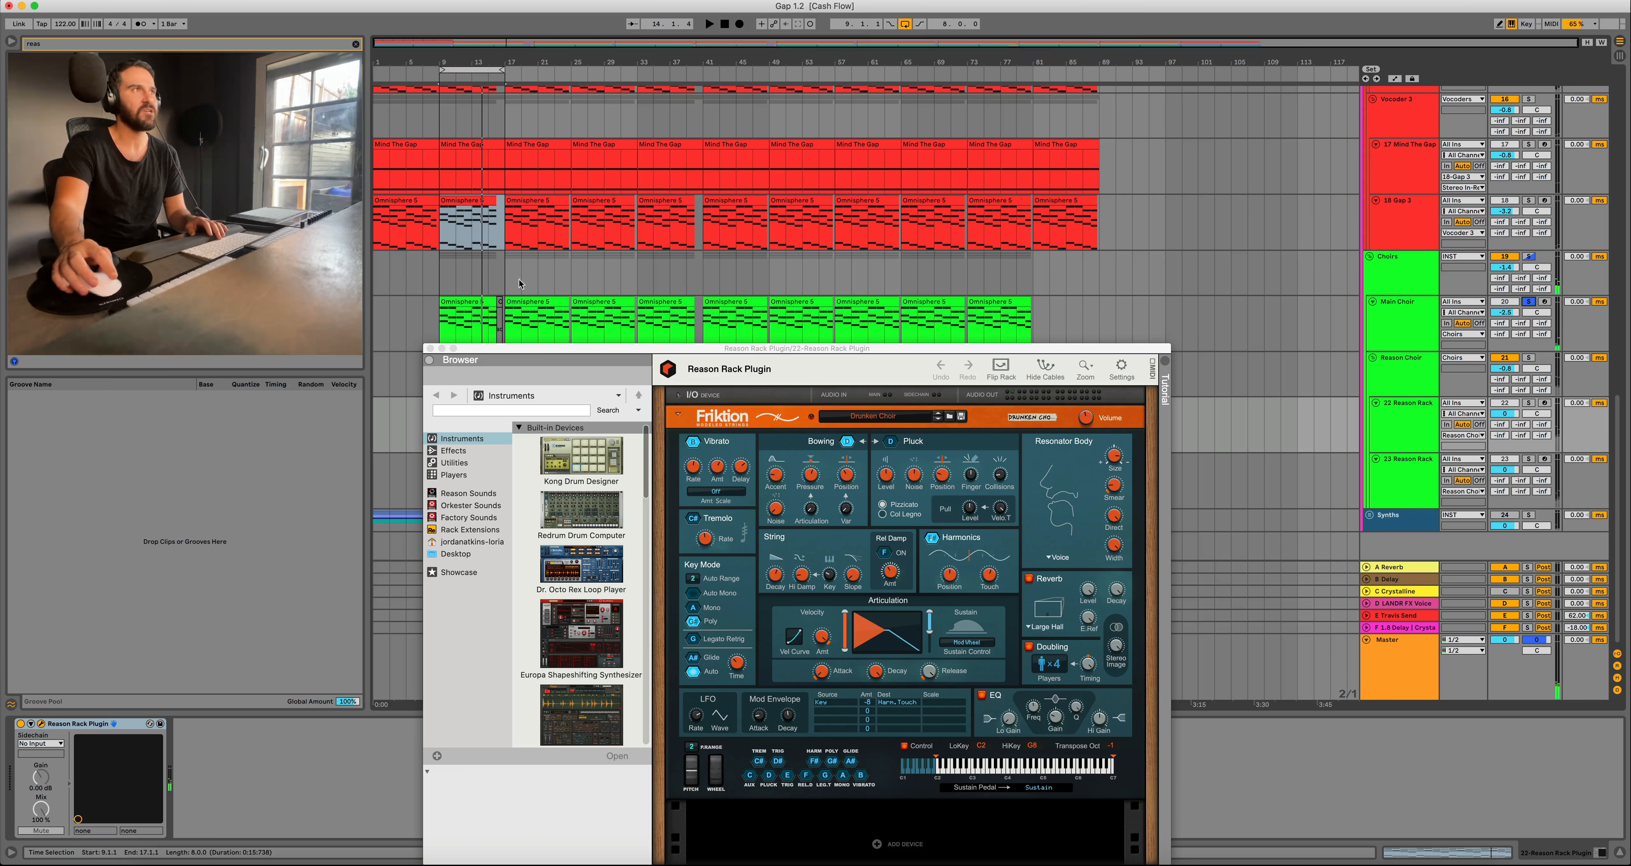
{"action": "left_click", "coordinate": [462, 303]}
{"action": "key", "text": "space"}
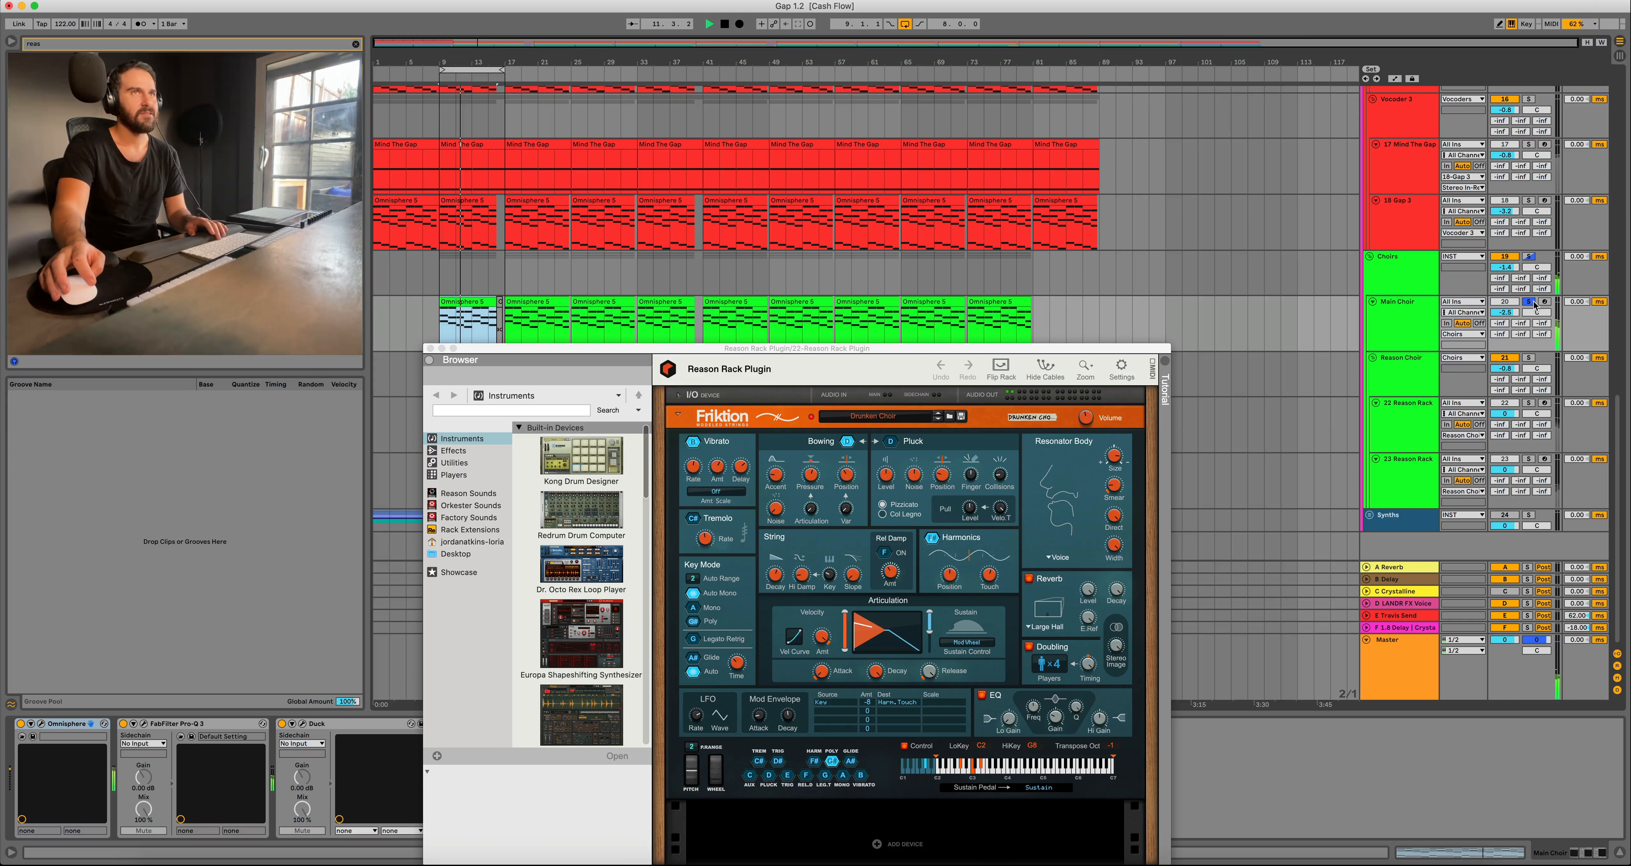
{"action": "key", "text": "space"}
{"action": "left_click", "coordinate": [1533, 302]}
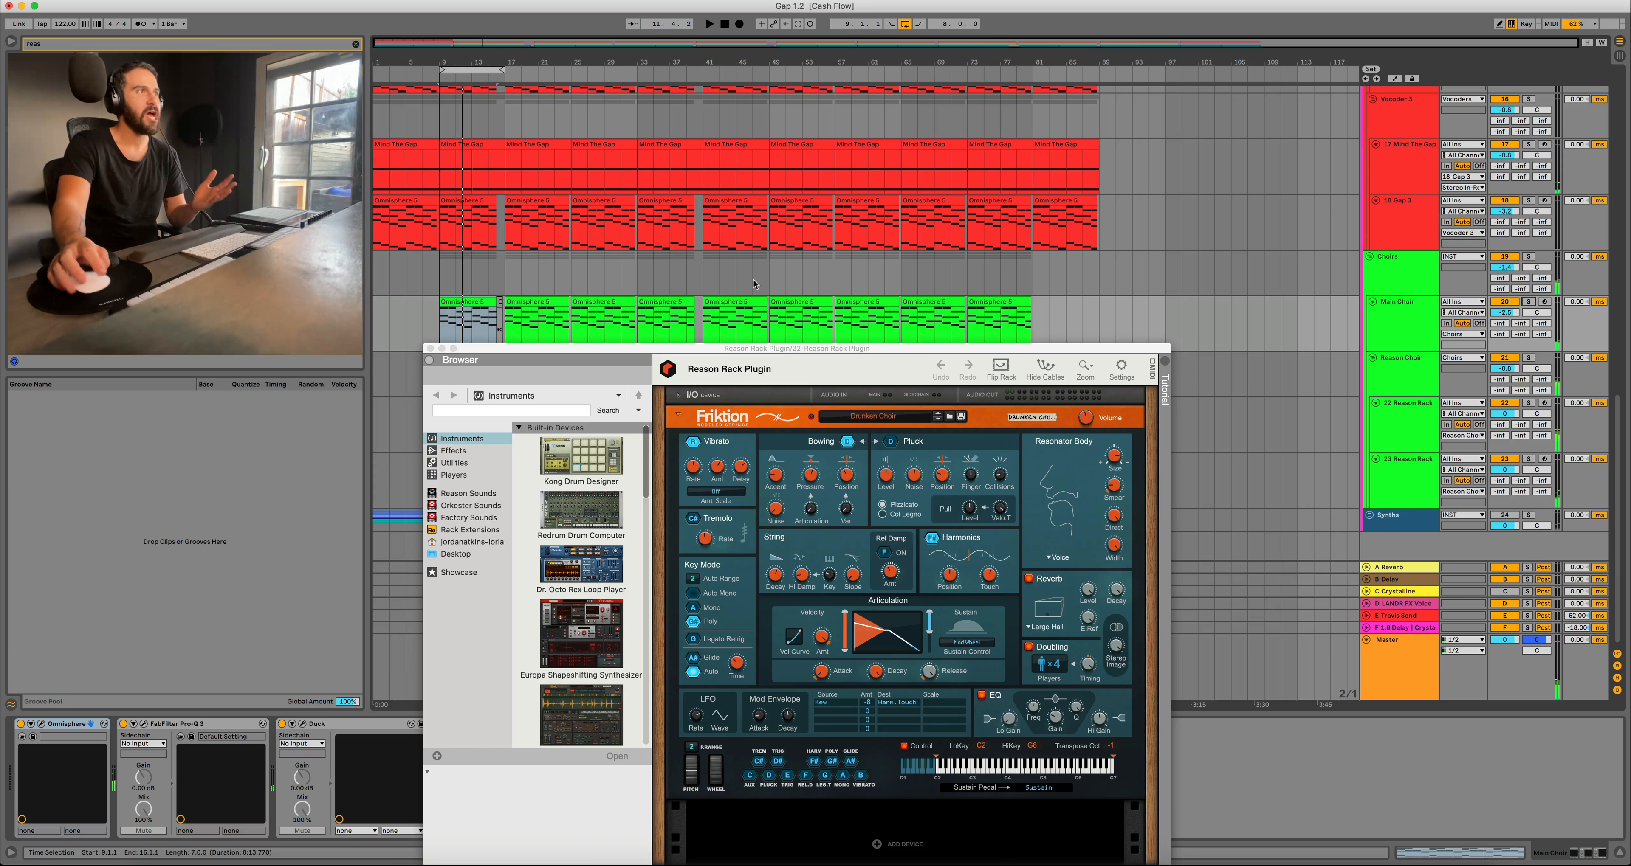
Move the loop to bars 17 to 25, close the Reason Rack Plugin windows and enlarge the timeline around it.
{"action": "left_click_drag", "start_coordinate": [468, 70], "coordinate": [536, 73]}
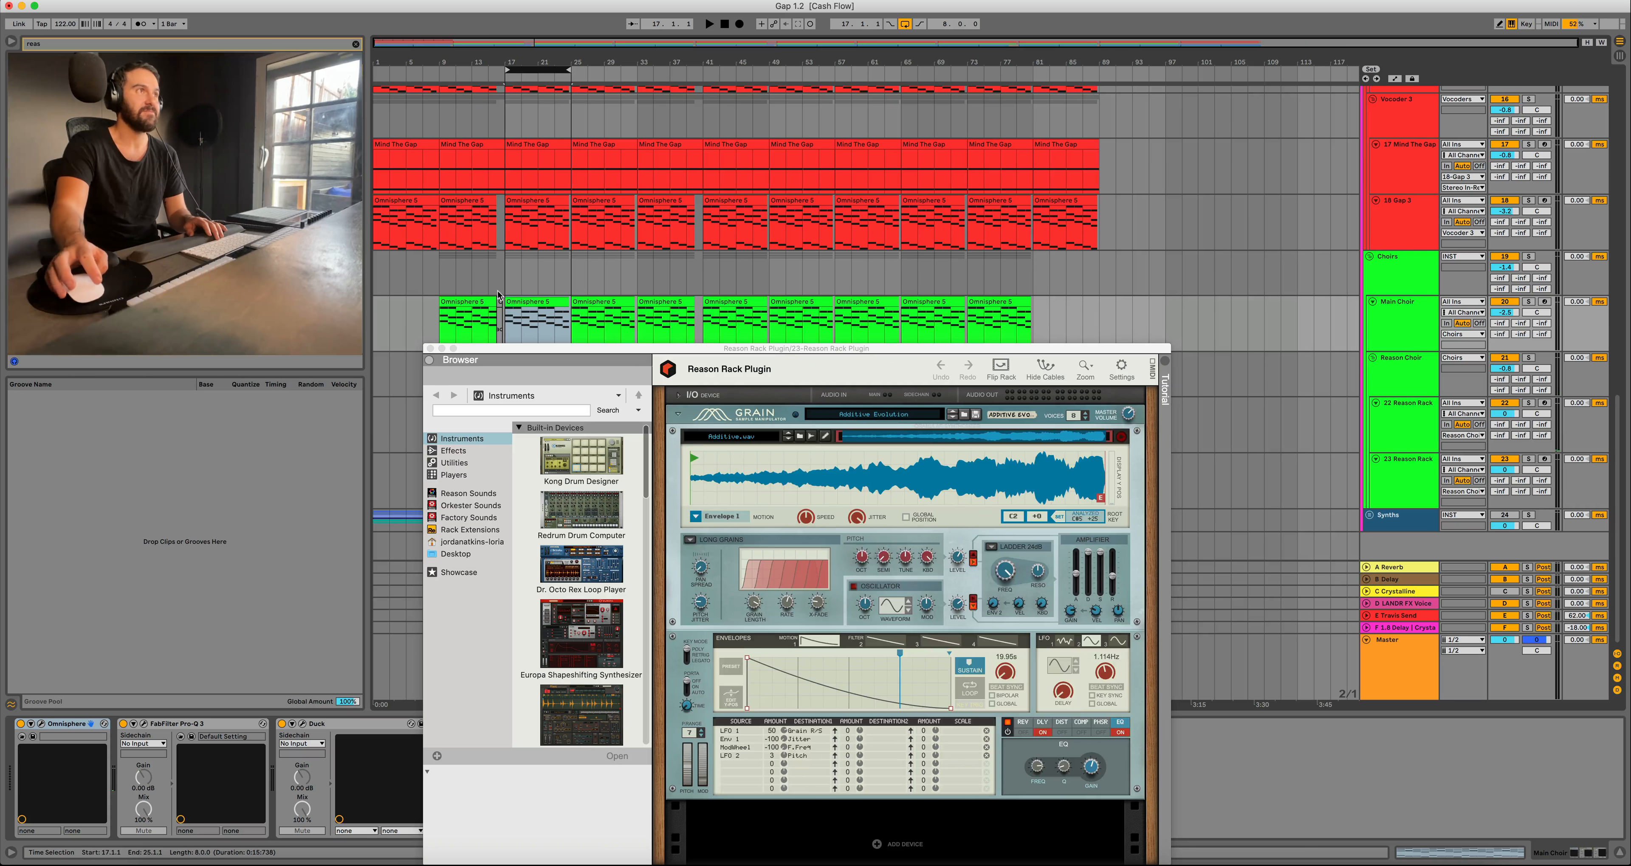
{"action": "left_click", "coordinate": [430, 349]}
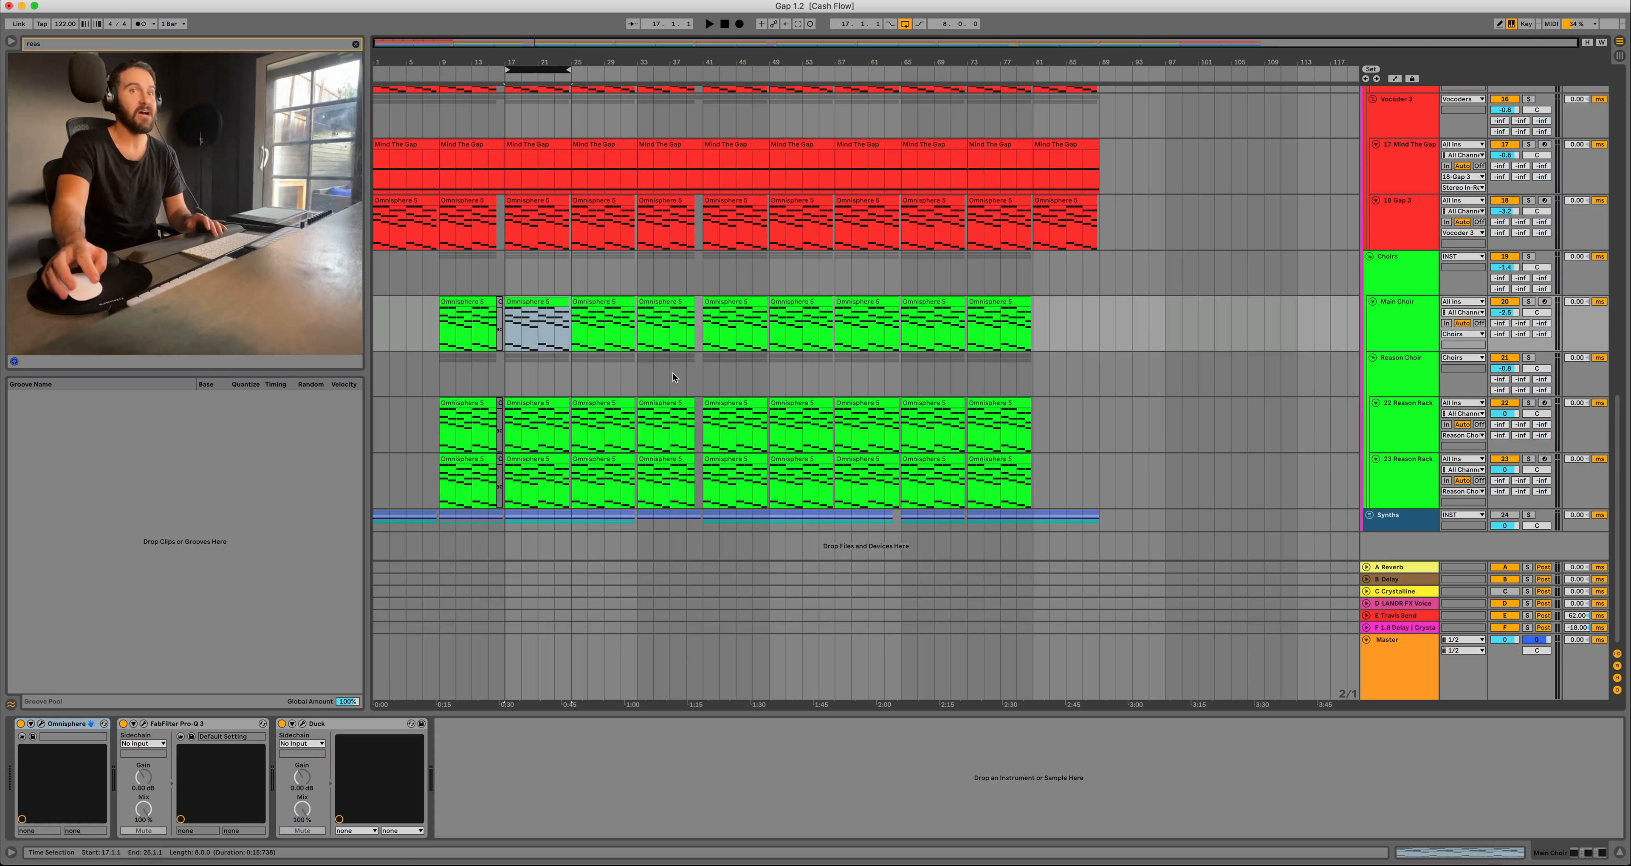
{"action": "left_click_drag", "start_coordinate": [520, 62], "coordinate": [520, 88]}
{"action": "scroll", "coordinate": [656, 270], "scroll_direction": "left", "scroll_amount": 1}
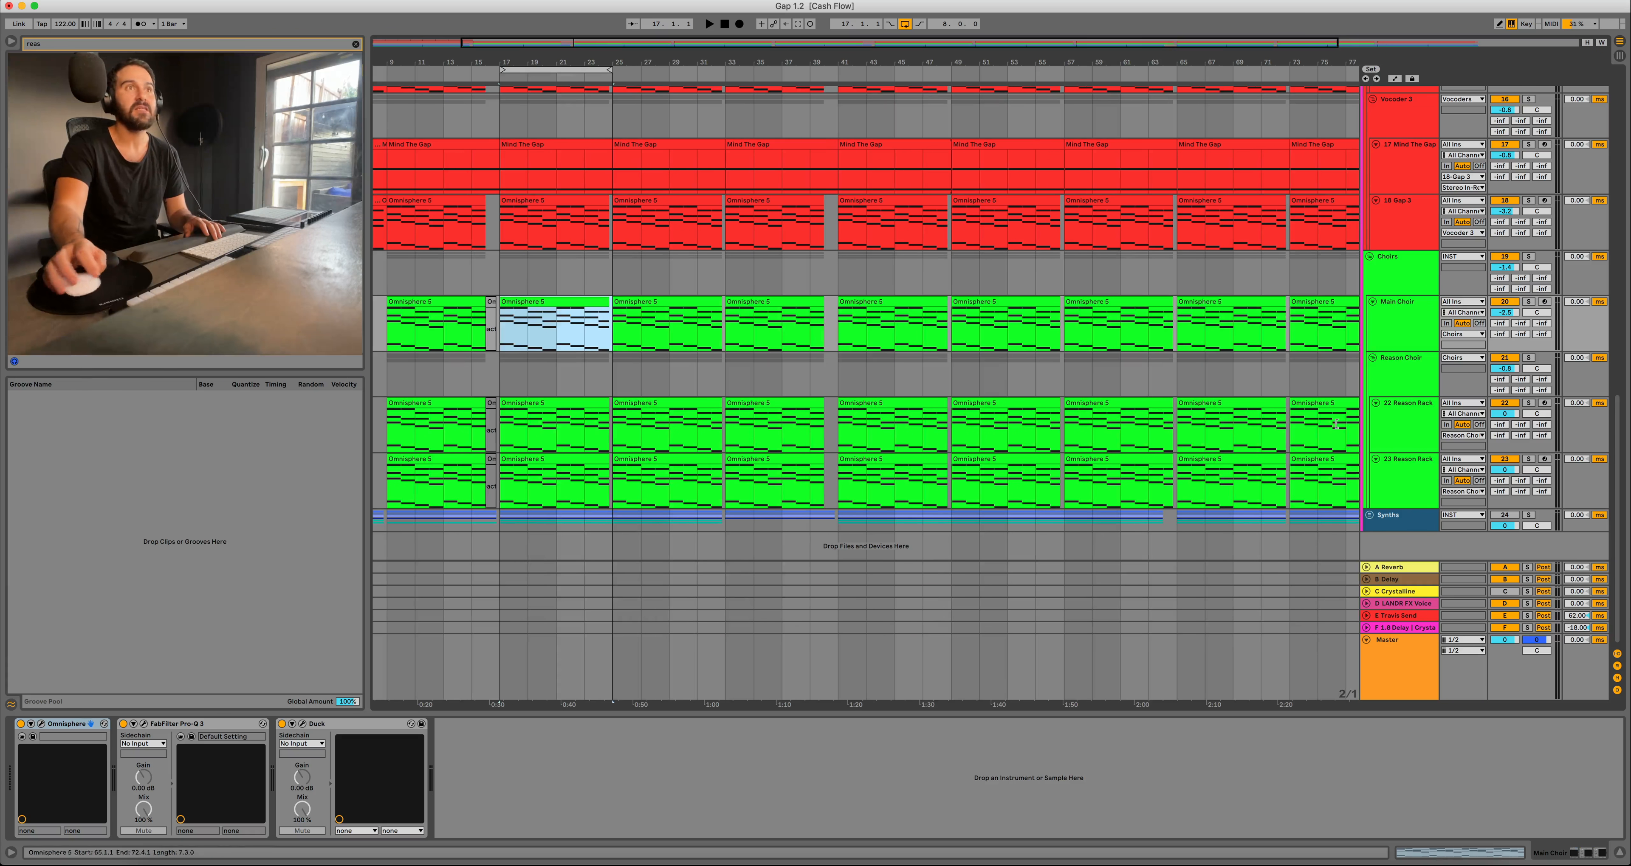
Unfold the Synths group and play its Saw subgroup soloed, clearing the solo when done.
{"action": "left_click", "coordinate": [1369, 516]}
{"action": "scroll", "coordinate": [1303, 387], "scroll_direction": "down", "scroll_amount": 3}
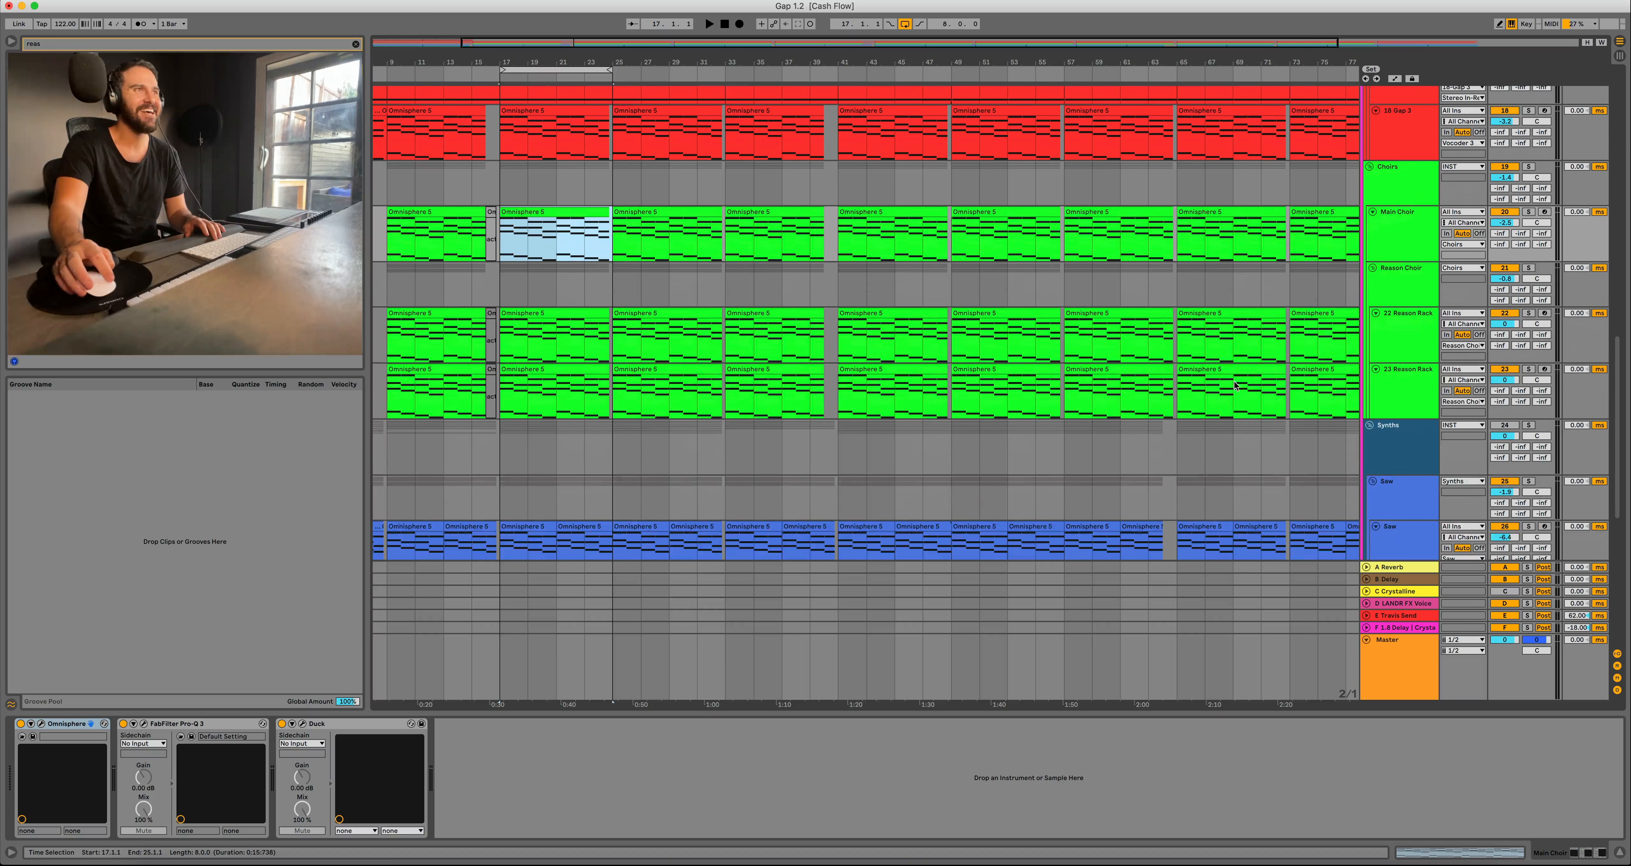
{"action": "scroll", "coordinate": [1303, 387], "scroll_direction": "down", "scroll_amount": 5}
{"action": "scroll", "coordinate": [1302, 387], "scroll_direction": "left", "scroll_amount": 1}
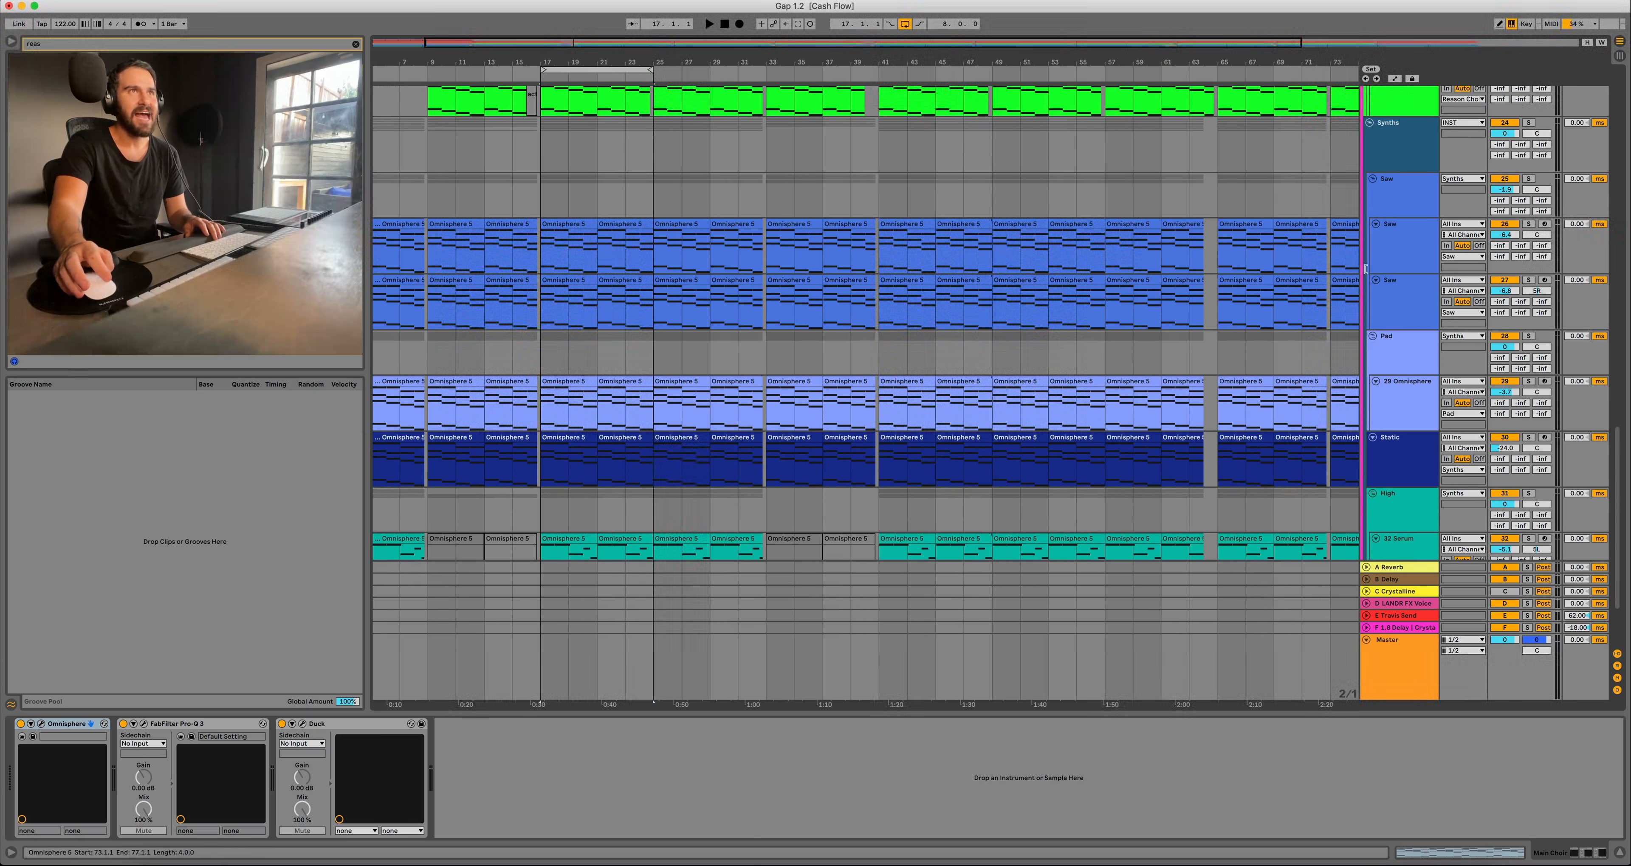
{"action": "left_click", "coordinate": [1528, 179]}
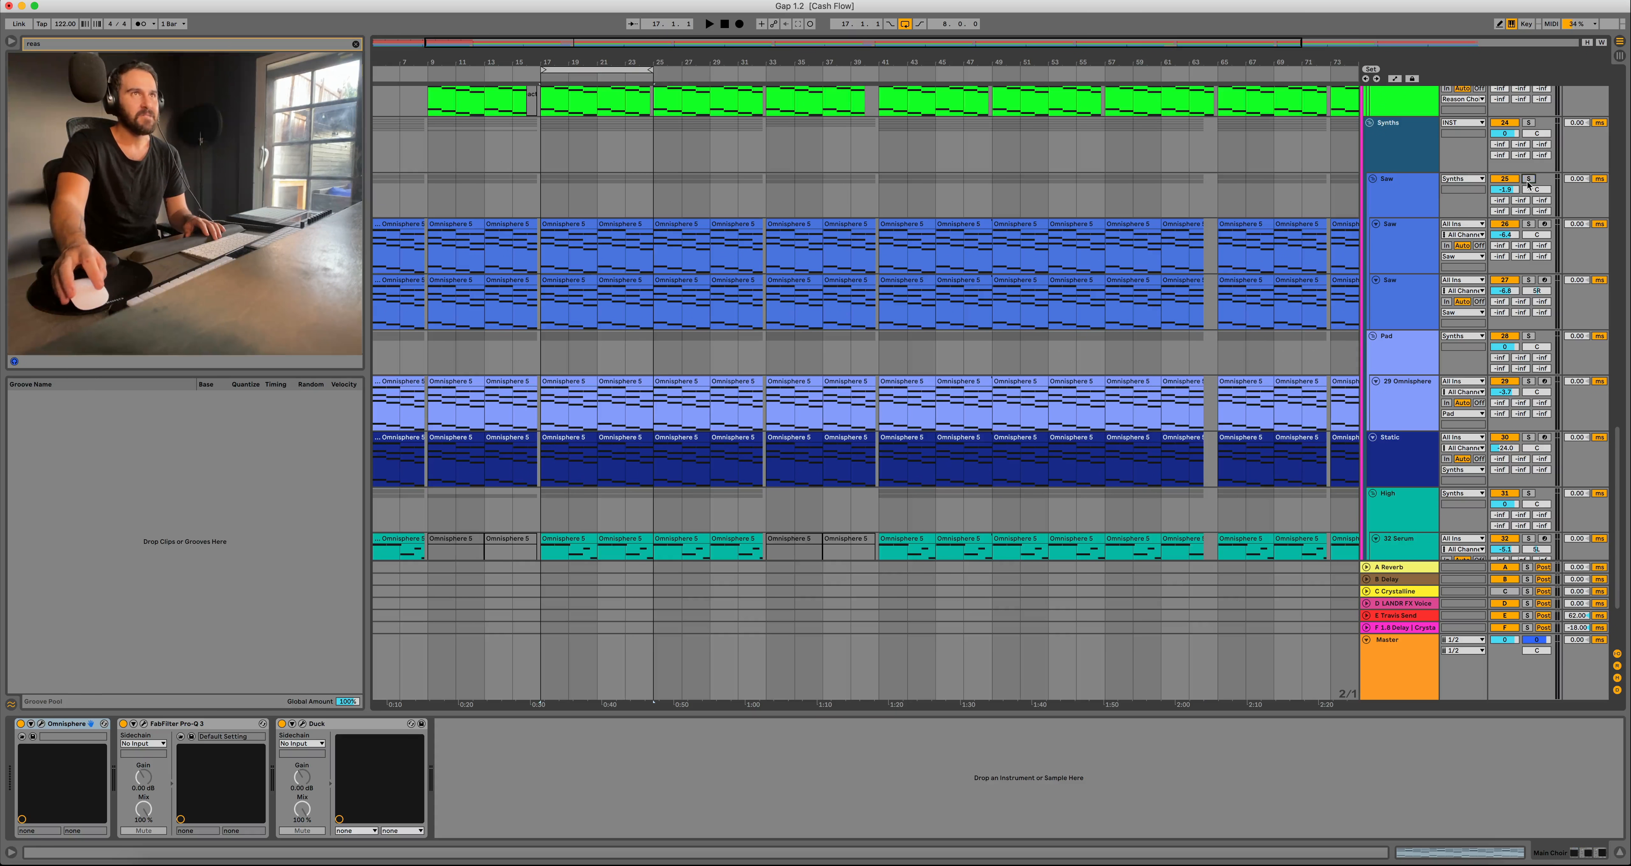
{"action": "key", "text": "space"}
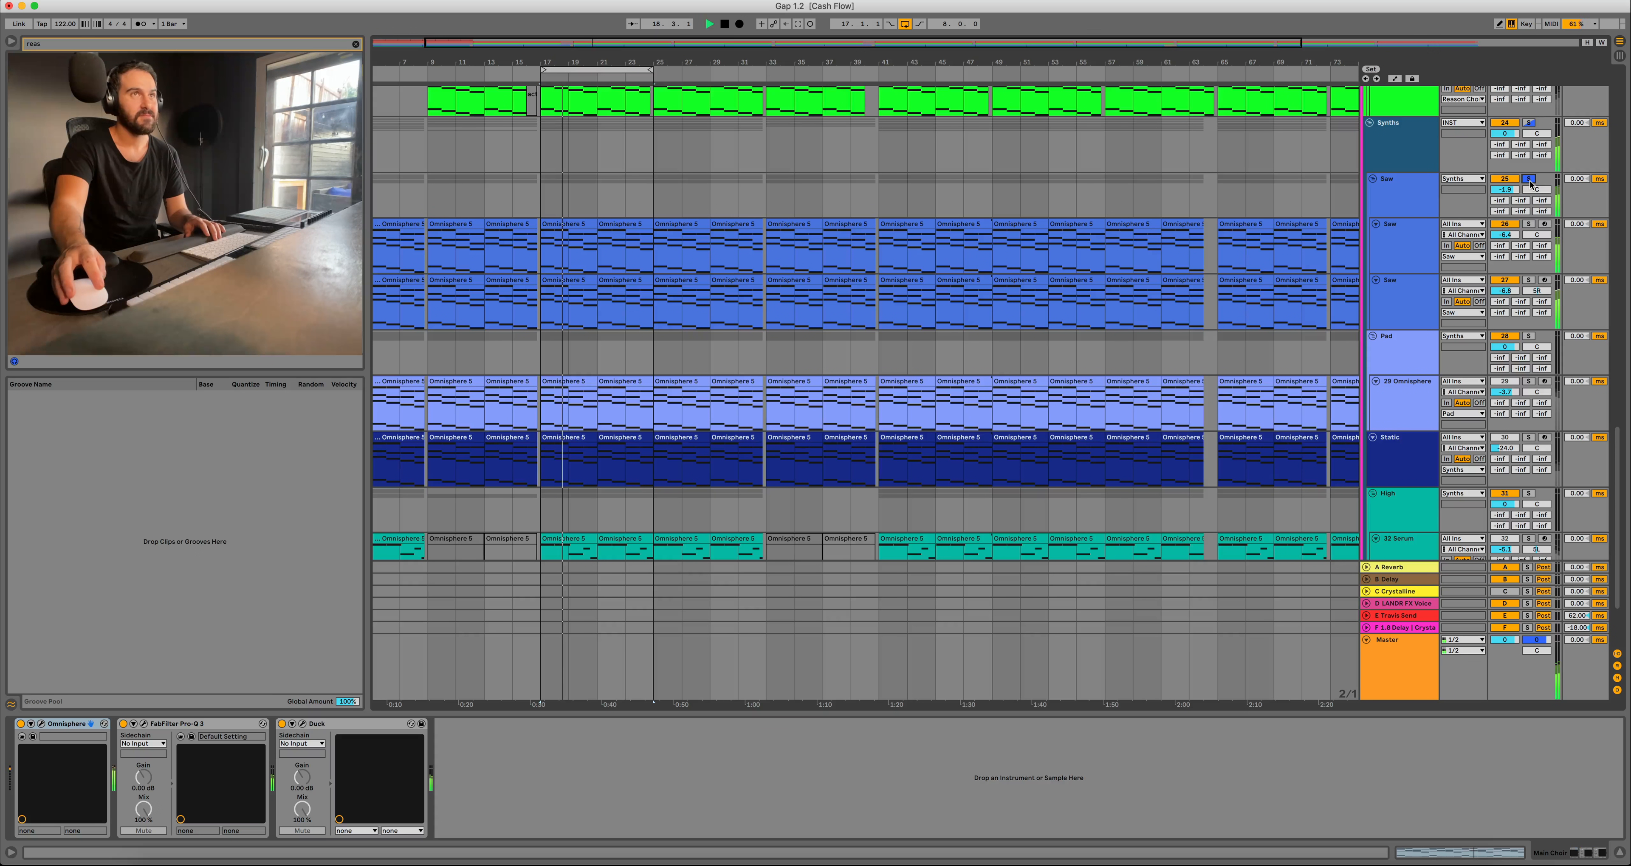
{"action": "key", "text": "space"}
{"action": "left_click", "coordinate": [1528, 179]}
Play the Pad subgroup soloed, and the High subgroup with its two Serum tracks soloed, over the loop.
{"action": "left_click", "coordinate": [1528, 337]}
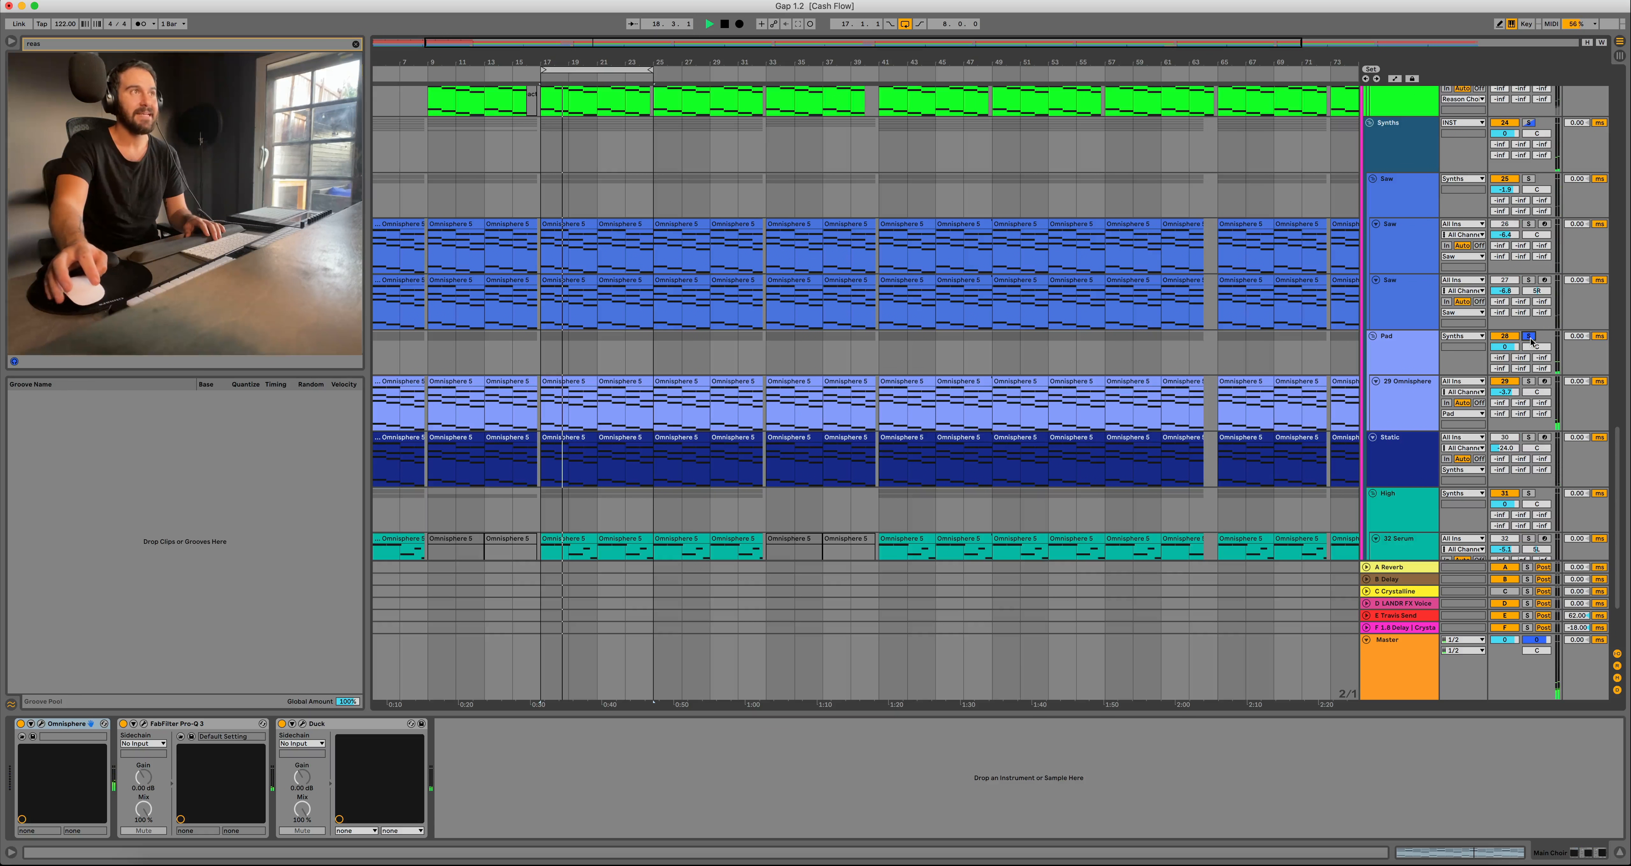
{"action": "key", "text": "space"}
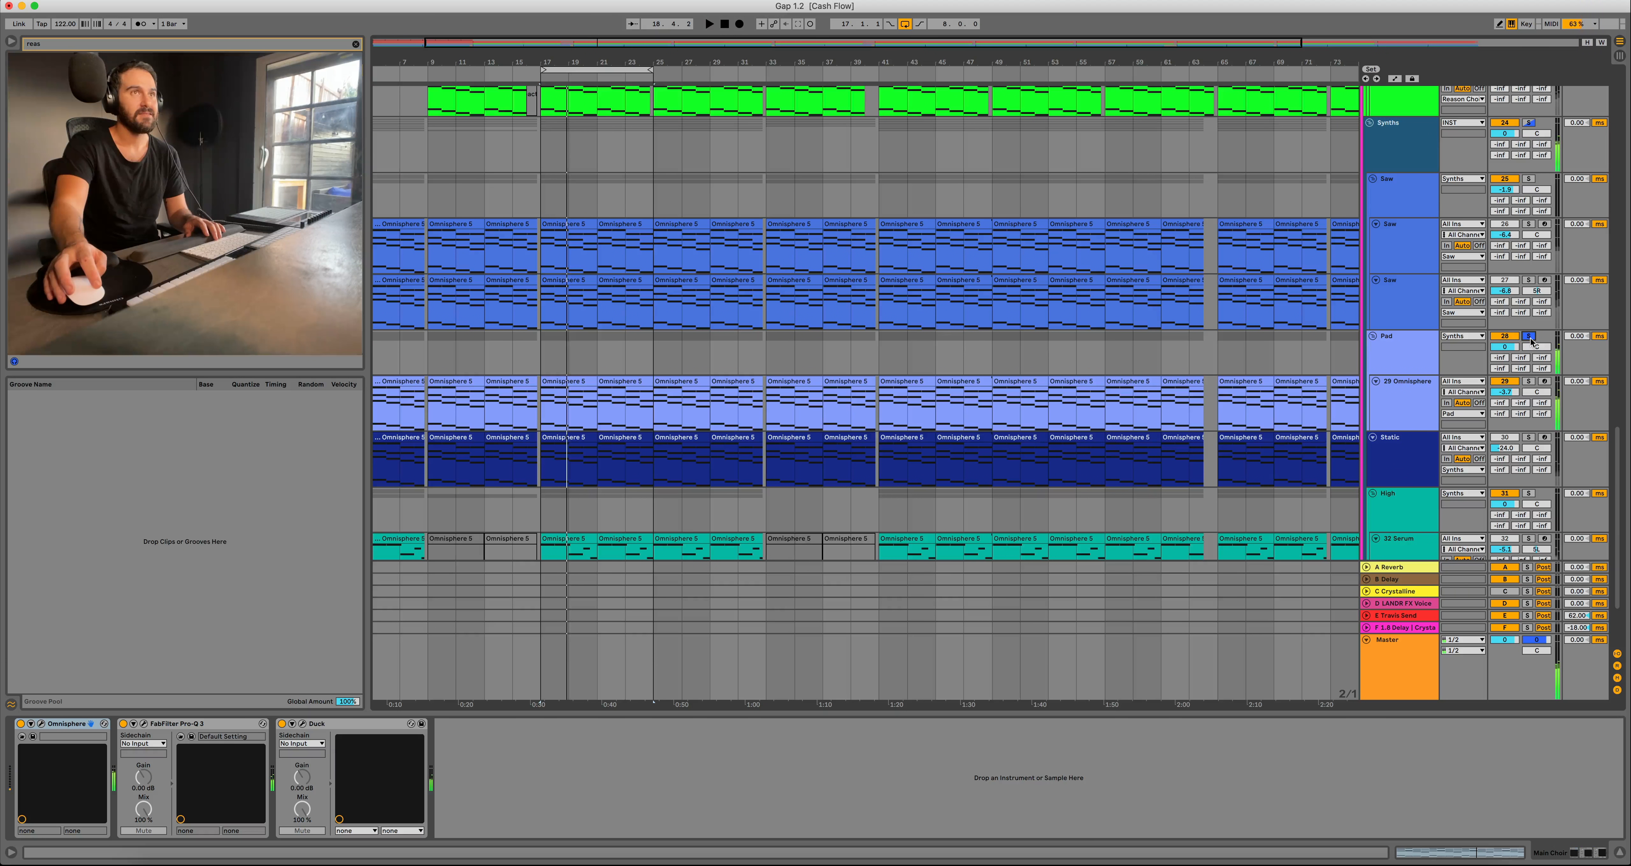
{"action": "left_click", "coordinate": [1528, 493]}
{"action": "scroll", "coordinate": [1396, 447], "scroll_direction": "down", "scroll_amount": 3}
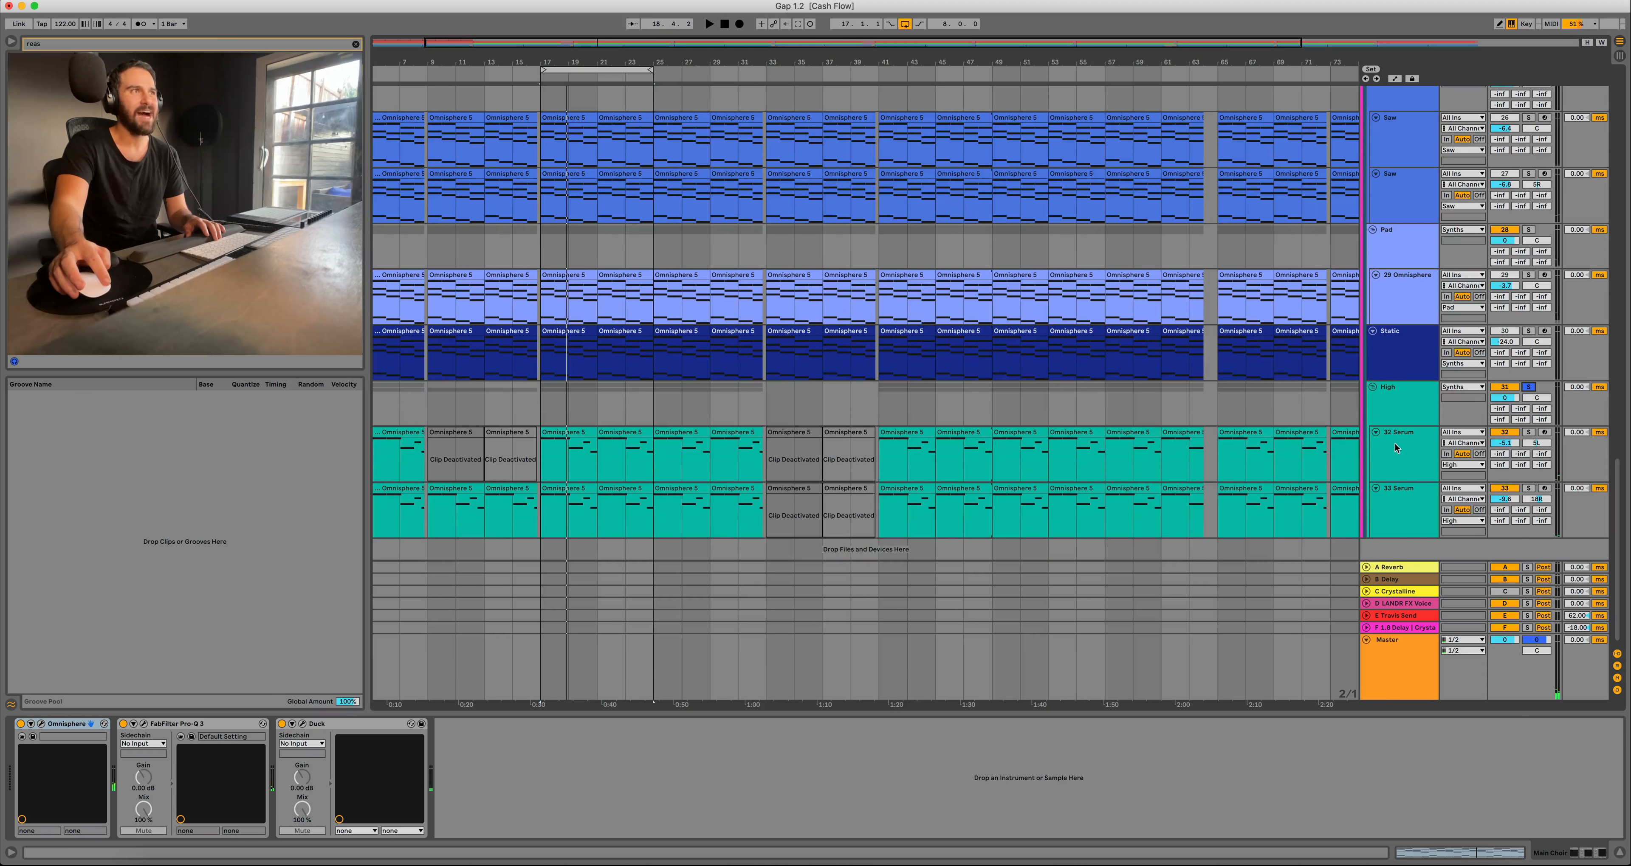
{"action": "left_click", "coordinate": [563, 70]}
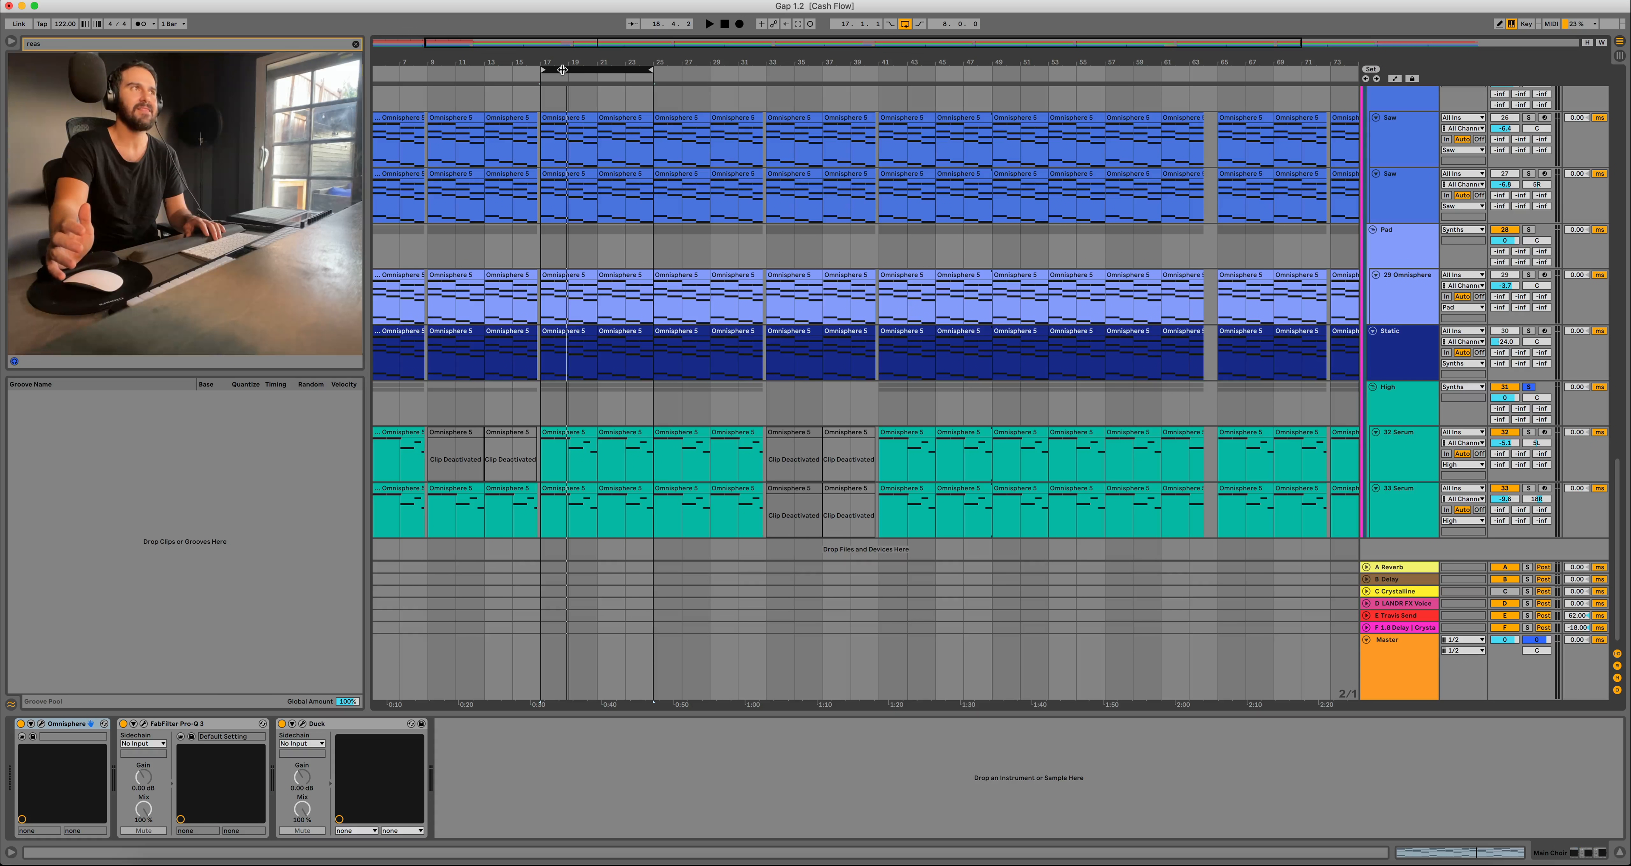
{"action": "key", "text": "space"}
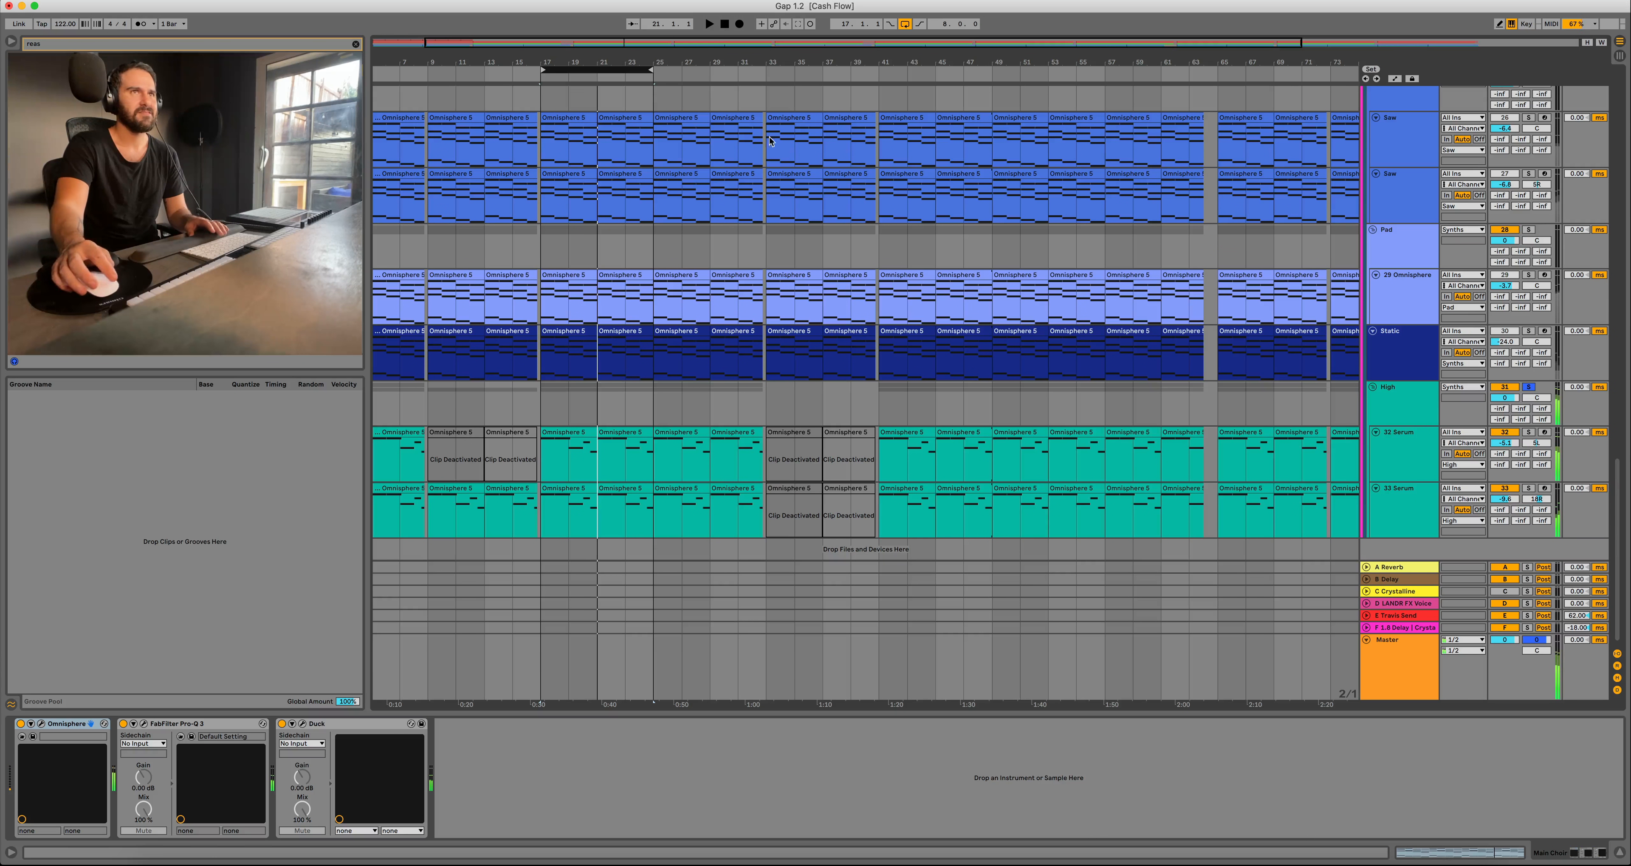
Select the loop from bar 17 to bar 25 and play the whole arrangement with the synth layers unsoloed.
{"action": "scroll", "coordinate": [578, 61], "scroll_direction": "up", "scroll_amount": 5}
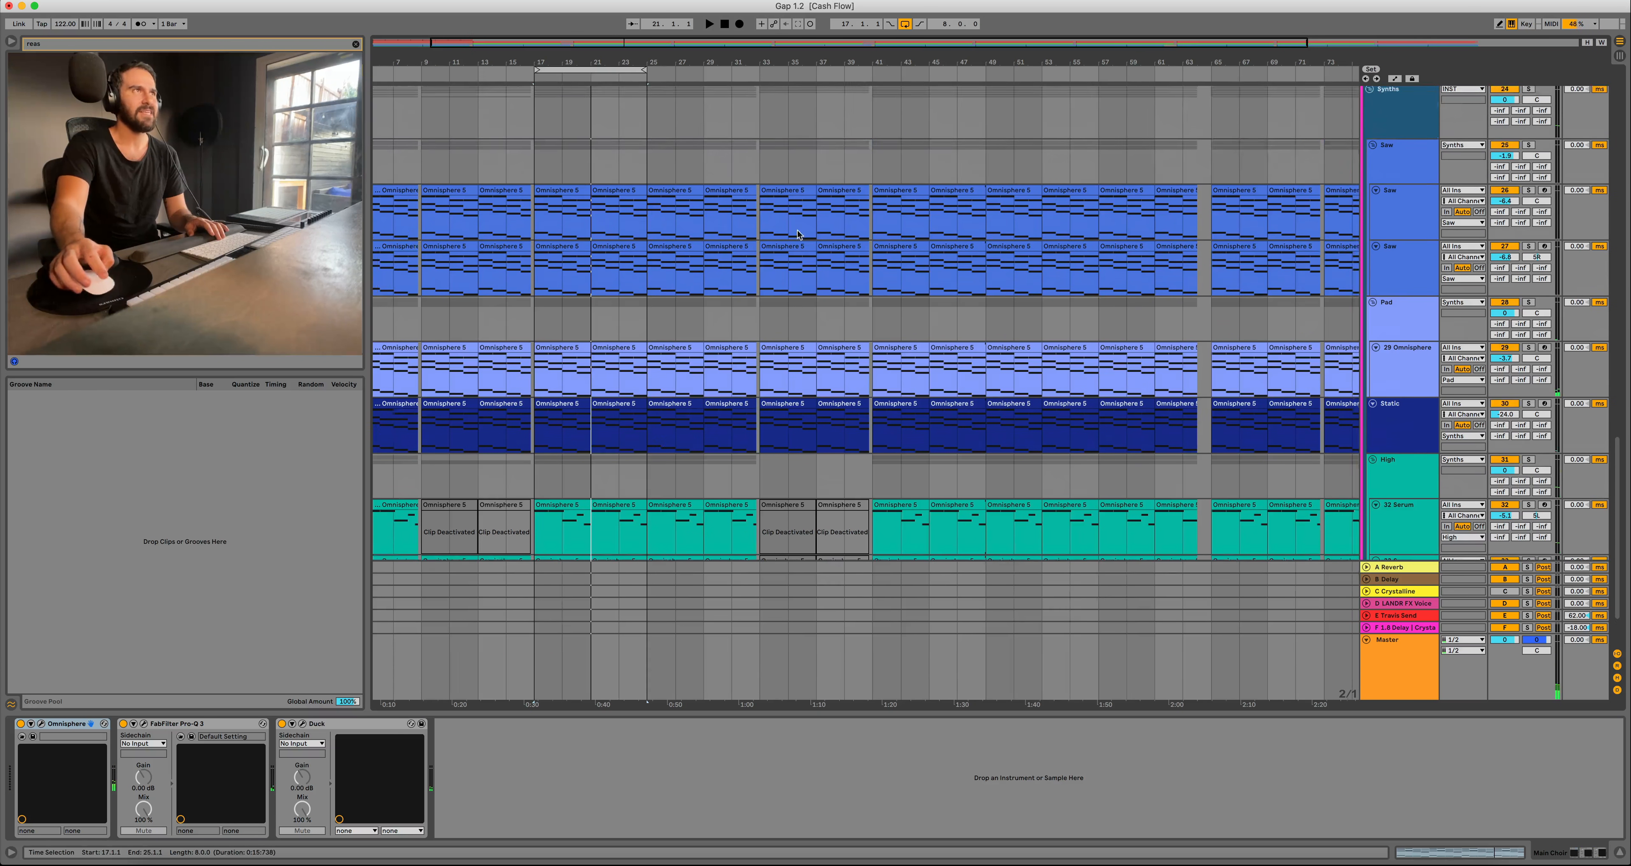
{"action": "left_click", "coordinate": [574, 68]}
{"action": "key", "text": "space"}
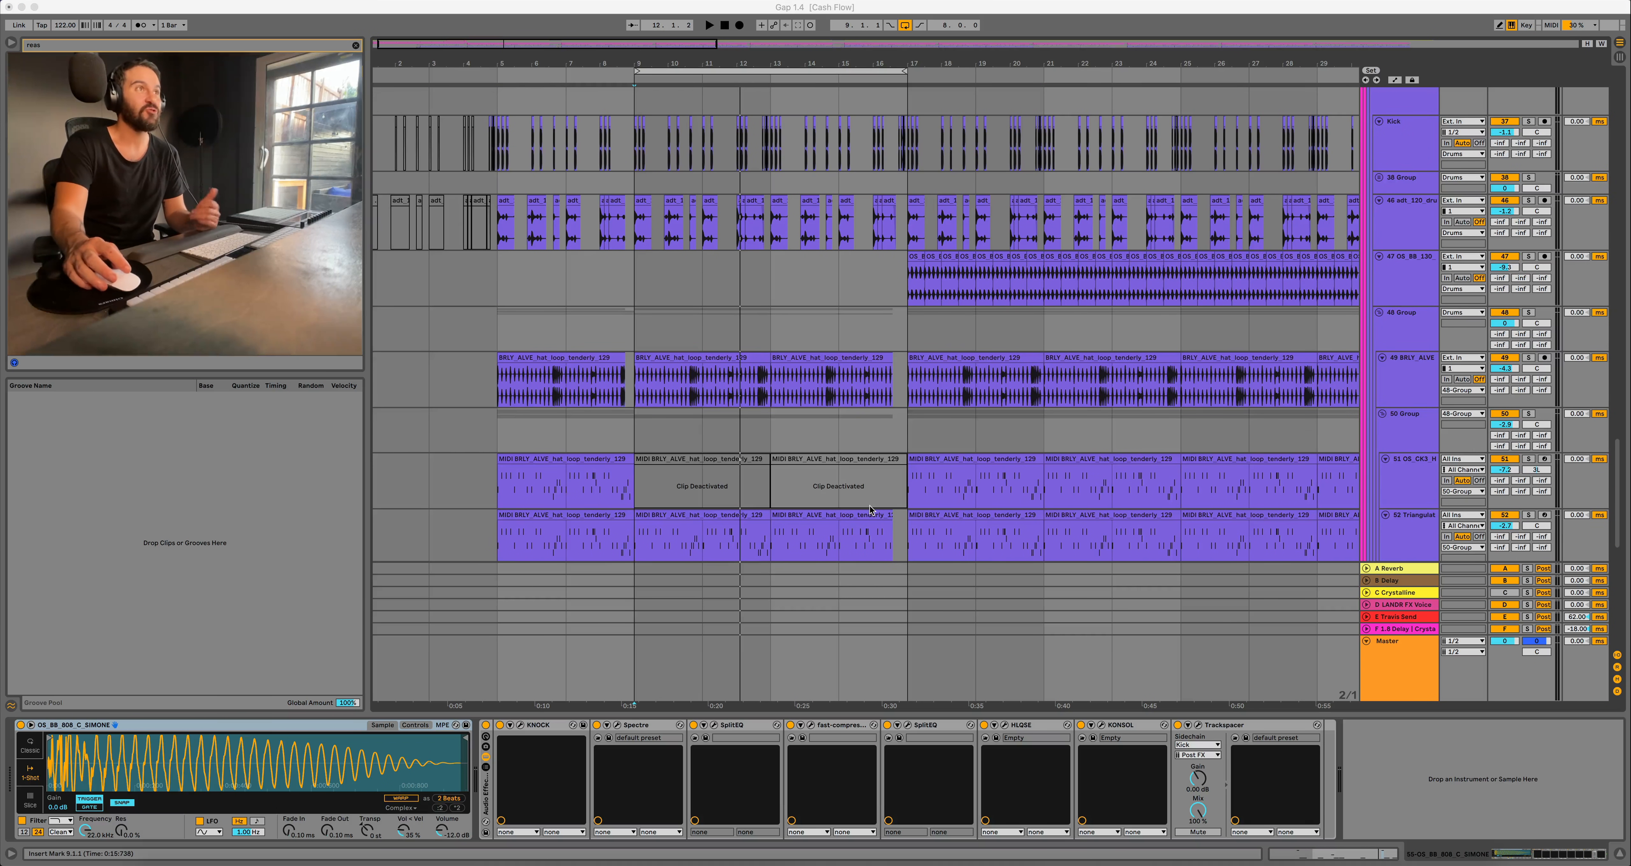
Play the soloed Drums & Bass group over the loop from bar 9 to bar 17.
{"action": "scroll", "coordinate": [871, 510], "scroll_direction": "up", "scroll_amount": 2}
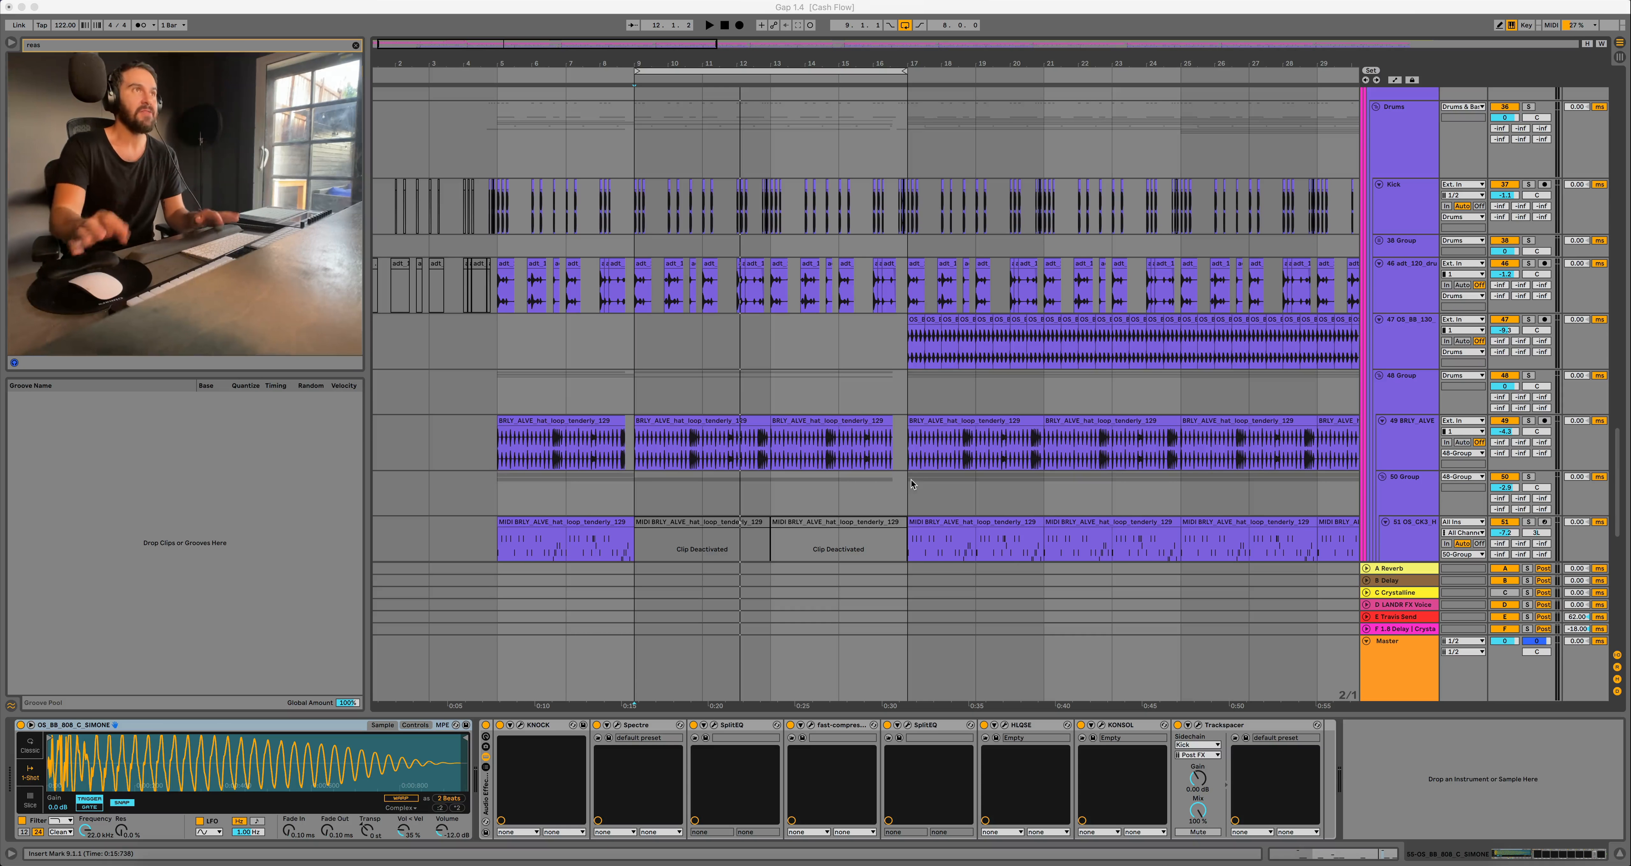
{"action": "scroll", "coordinate": [1397, 190], "scroll_direction": "up", "scroll_amount": 3}
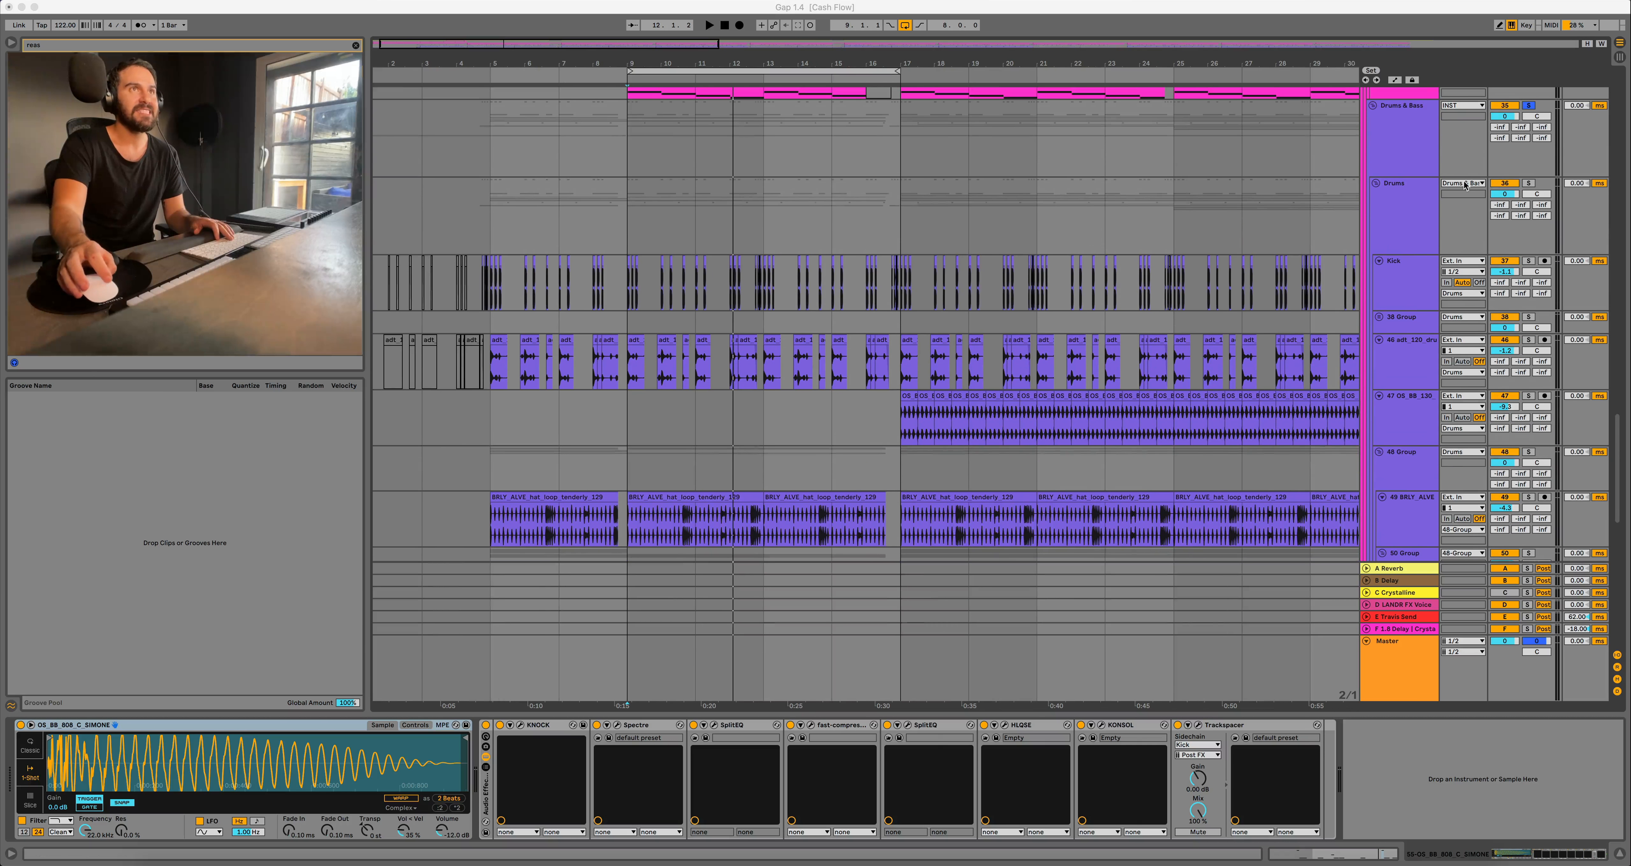
{"action": "scroll", "coordinate": [1023, 200], "scroll_direction": "down", "scroll_amount": 2}
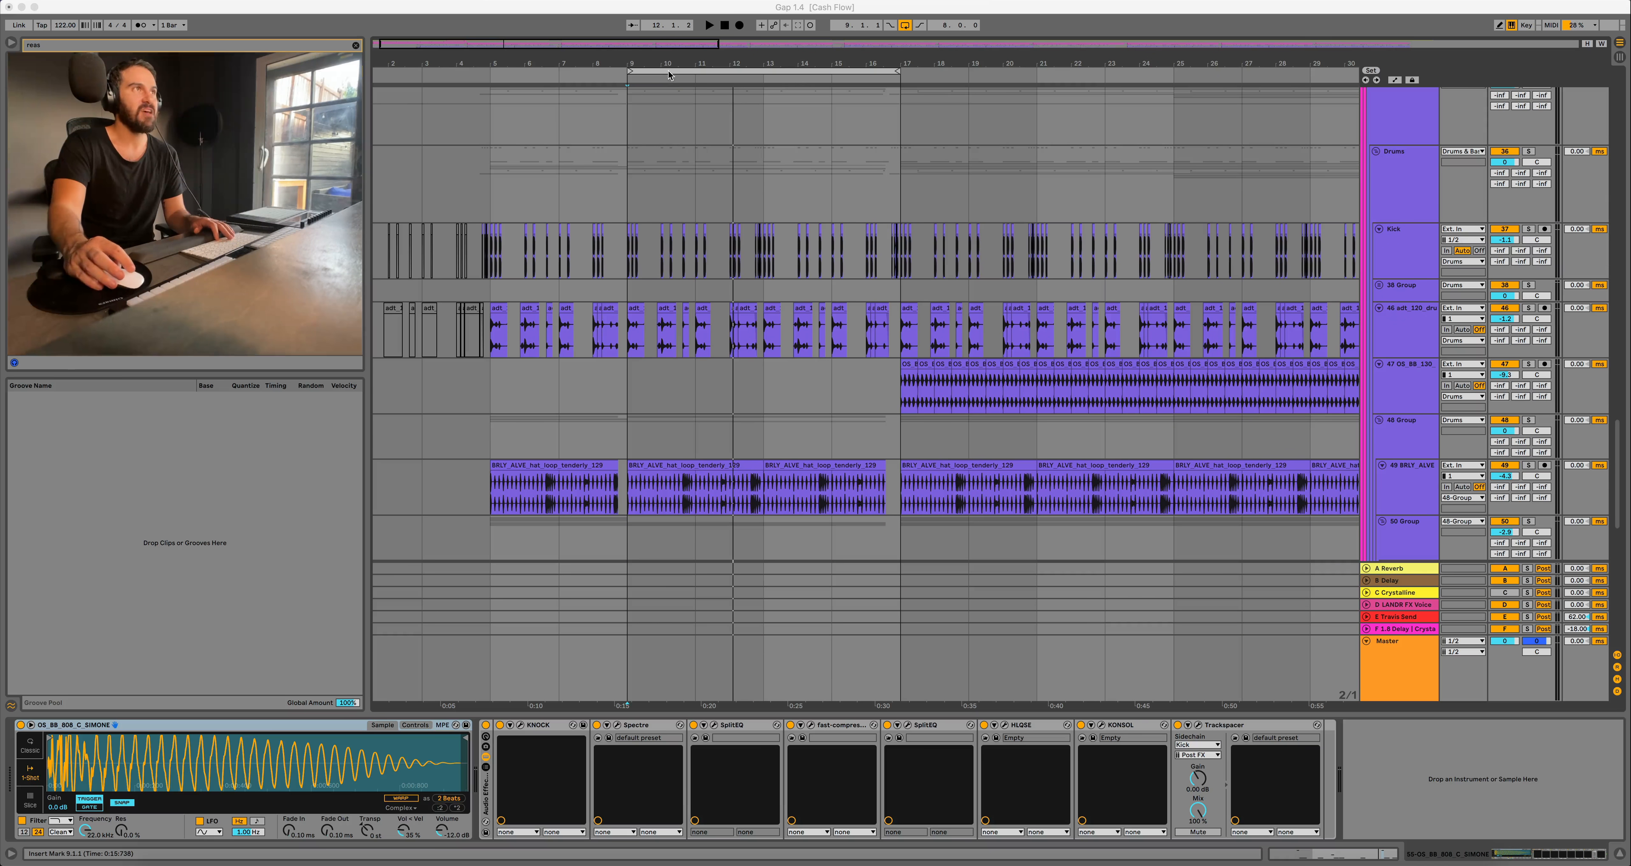
{"action": "left_click", "coordinate": [669, 75]}
{"action": "key", "text": "space"}
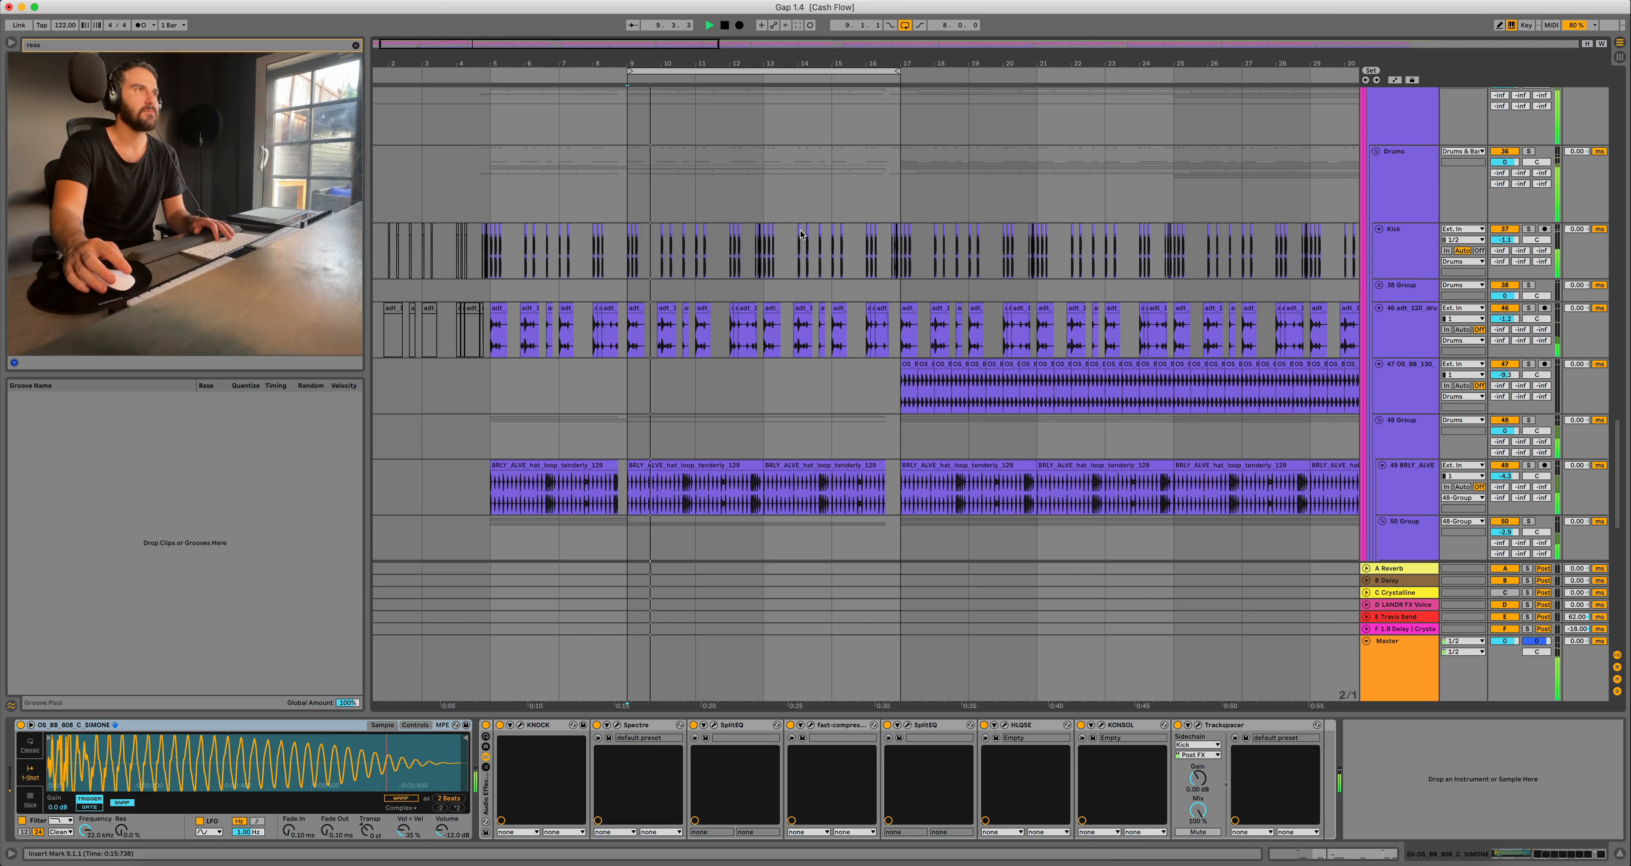
{"action": "scroll", "coordinate": [801, 234], "scroll_direction": "down", "scroll_amount": 2}
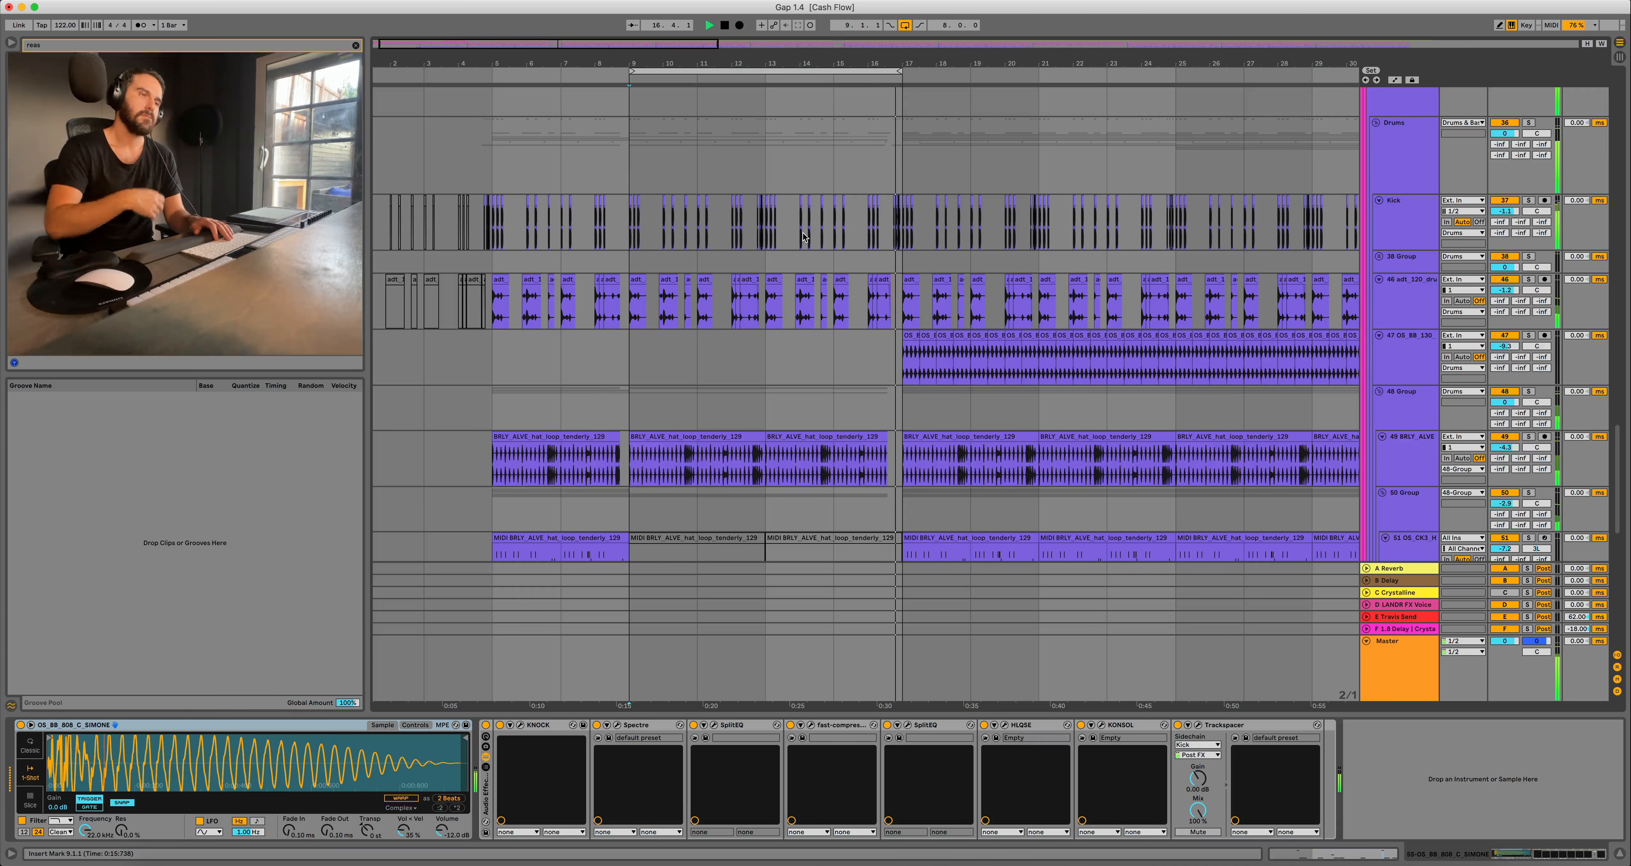
{"action": "key", "text": "space"}
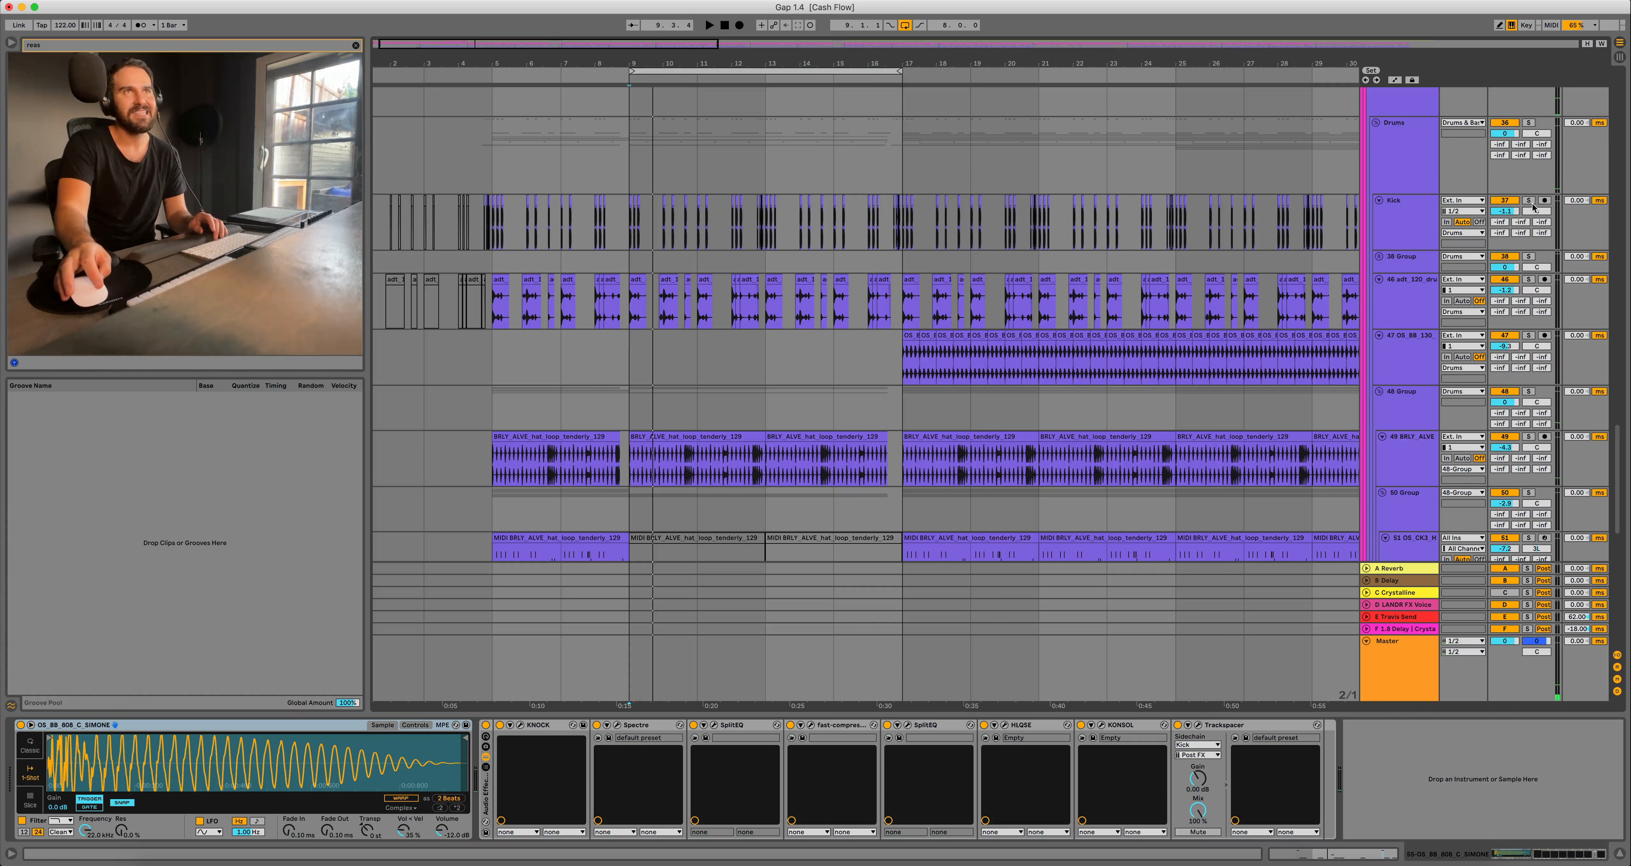
Play the Kick track soloed and show its device chain, clearing the solo when done.
{"action": "scroll", "coordinate": [1397, 258], "scroll_direction": "up", "scroll_amount": 2}
{"action": "key", "text": "space"}
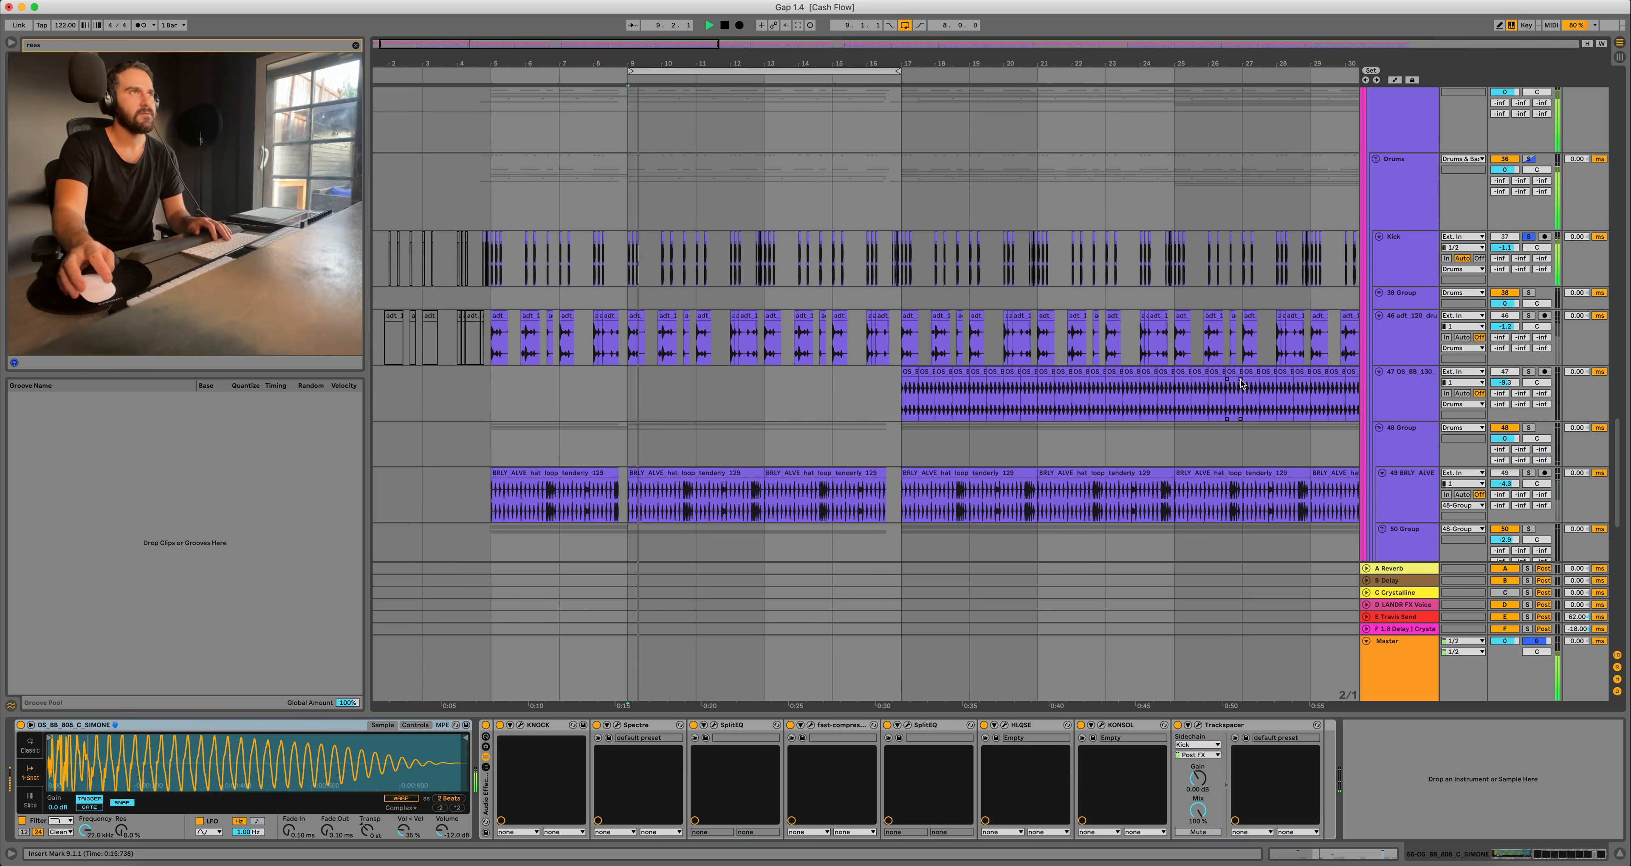
{"action": "left_click", "coordinate": [1397, 258]}
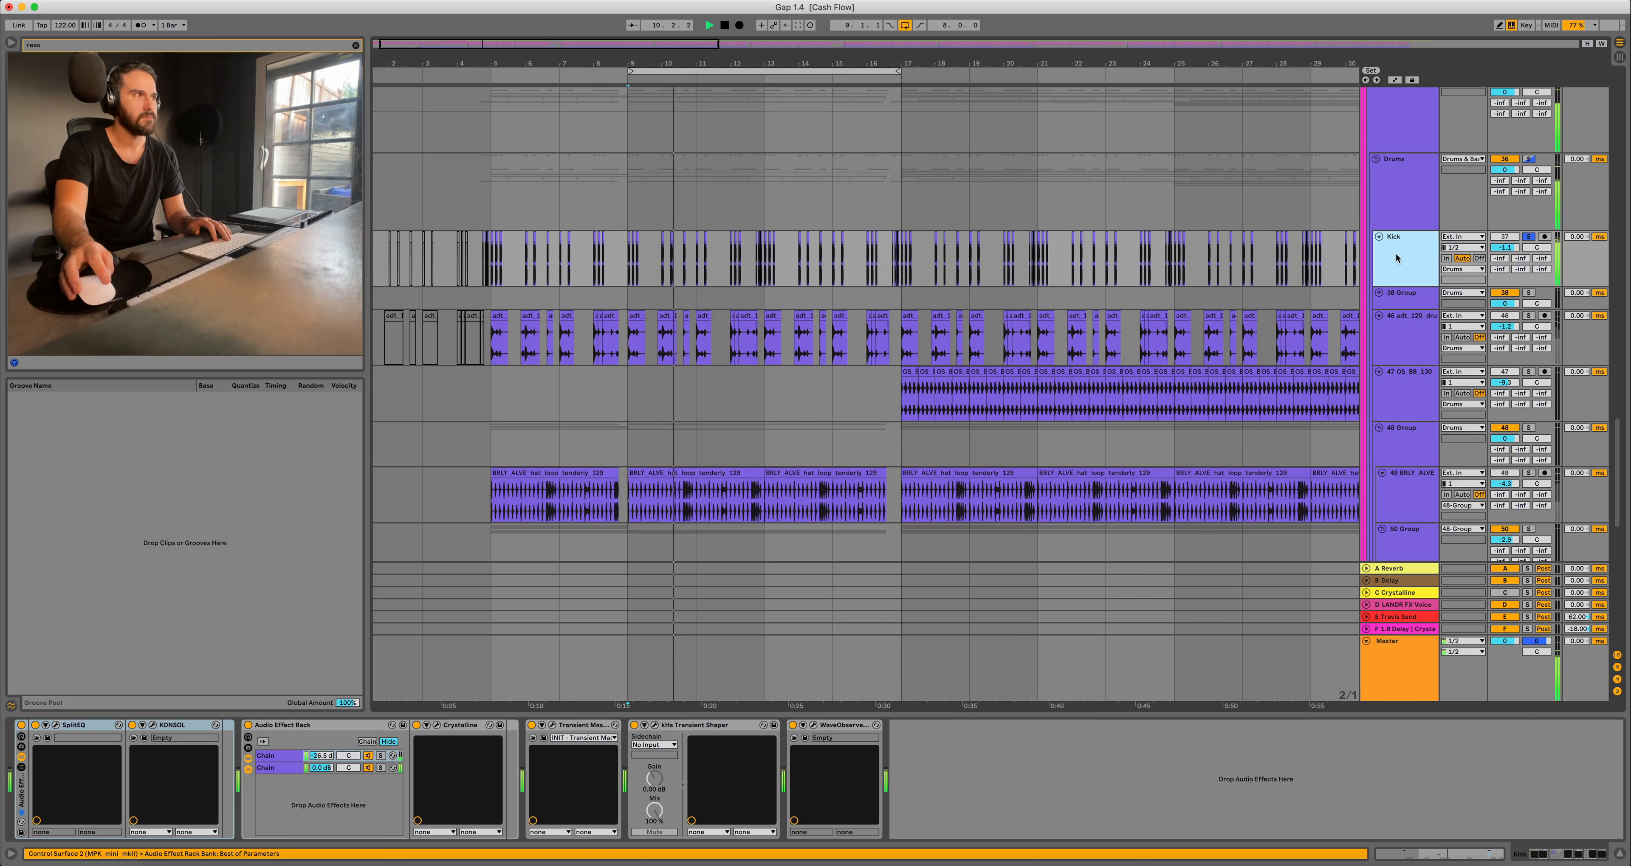
{"action": "left_click", "coordinate": [1529, 238]}
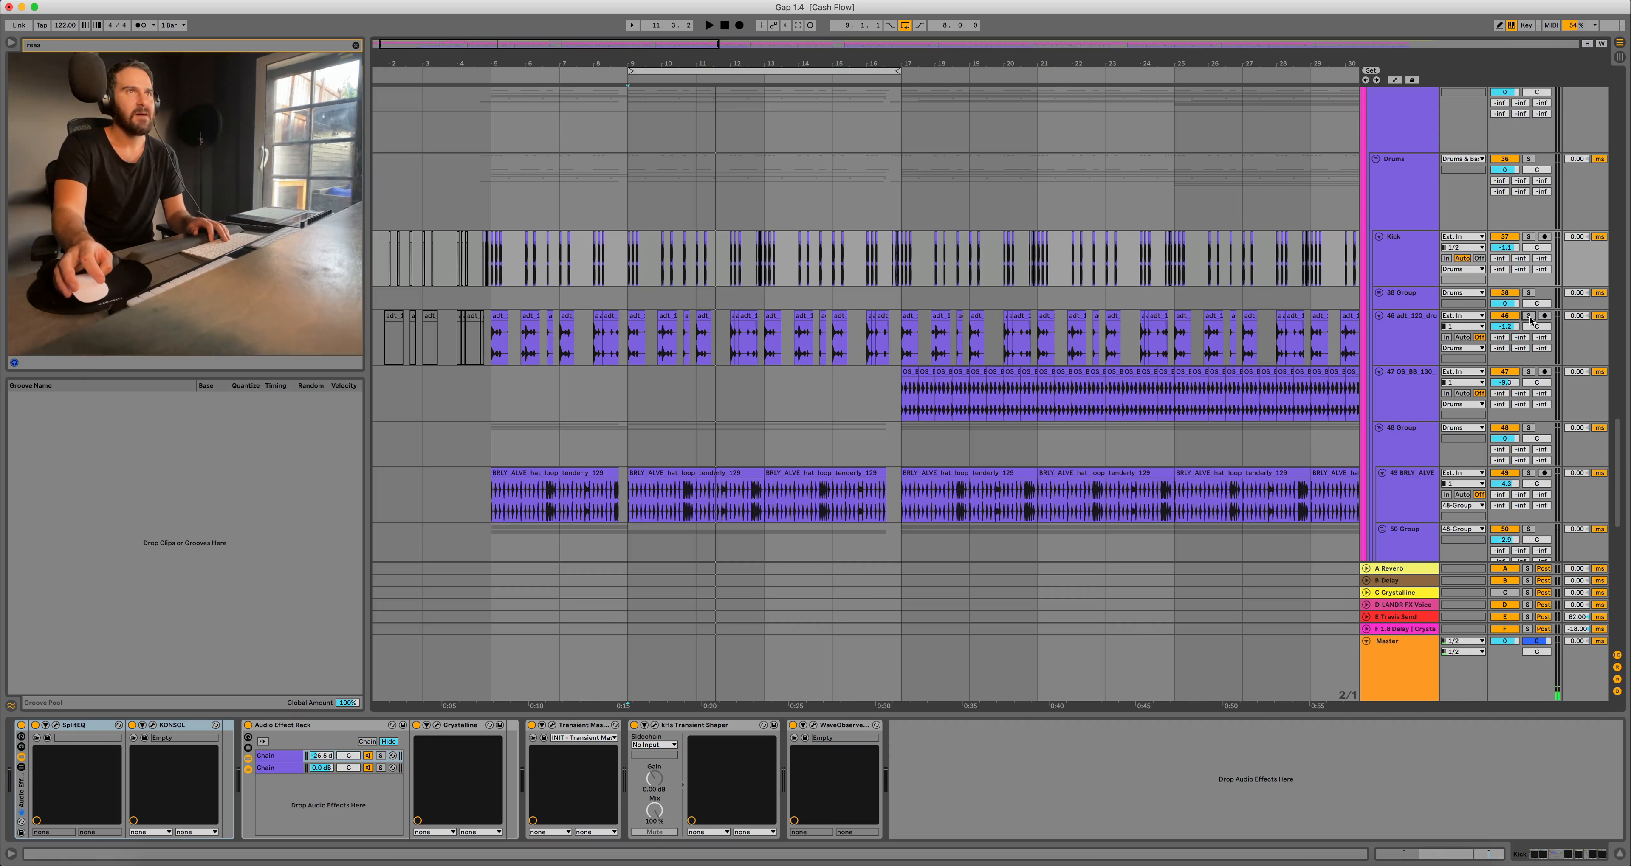
Play the track 46 drum loop soloed from bar 9.
{"action": "left_click", "coordinate": [630, 351]}
{"action": "key", "text": "space"}
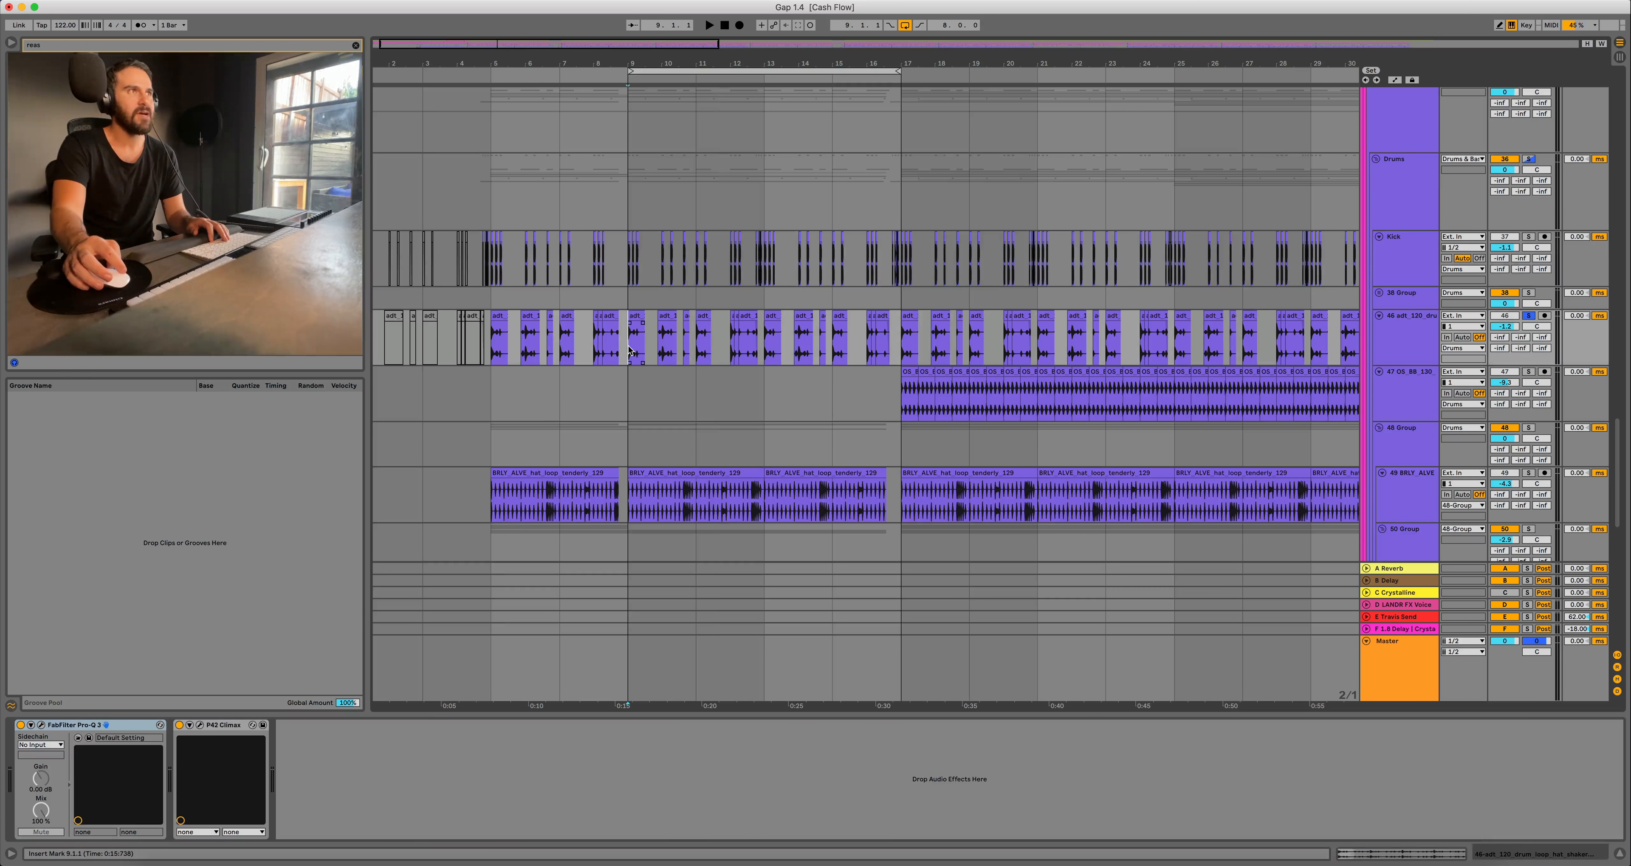
{"action": "key", "text": "space"}
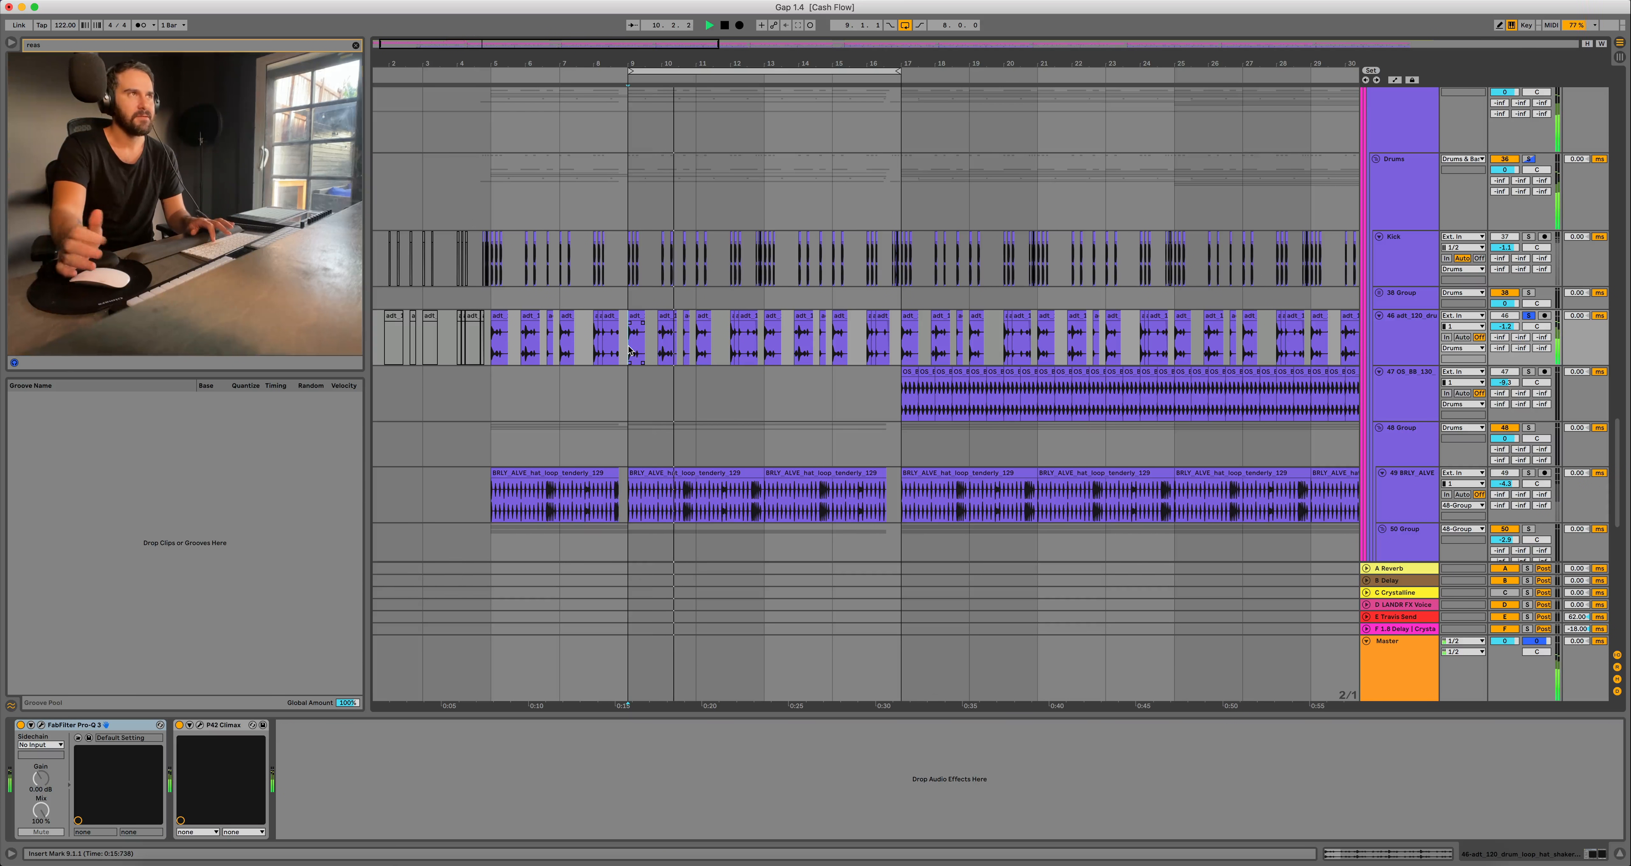
Play the Triangulate and BRLY_ALVE hat tracks soloed, adding the DECAP snare and OS_BB_808 bass, and show the snare's device chain.
{"action": "scroll", "coordinate": [1539, 465], "scroll_direction": "down", "scroll_amount": 8}
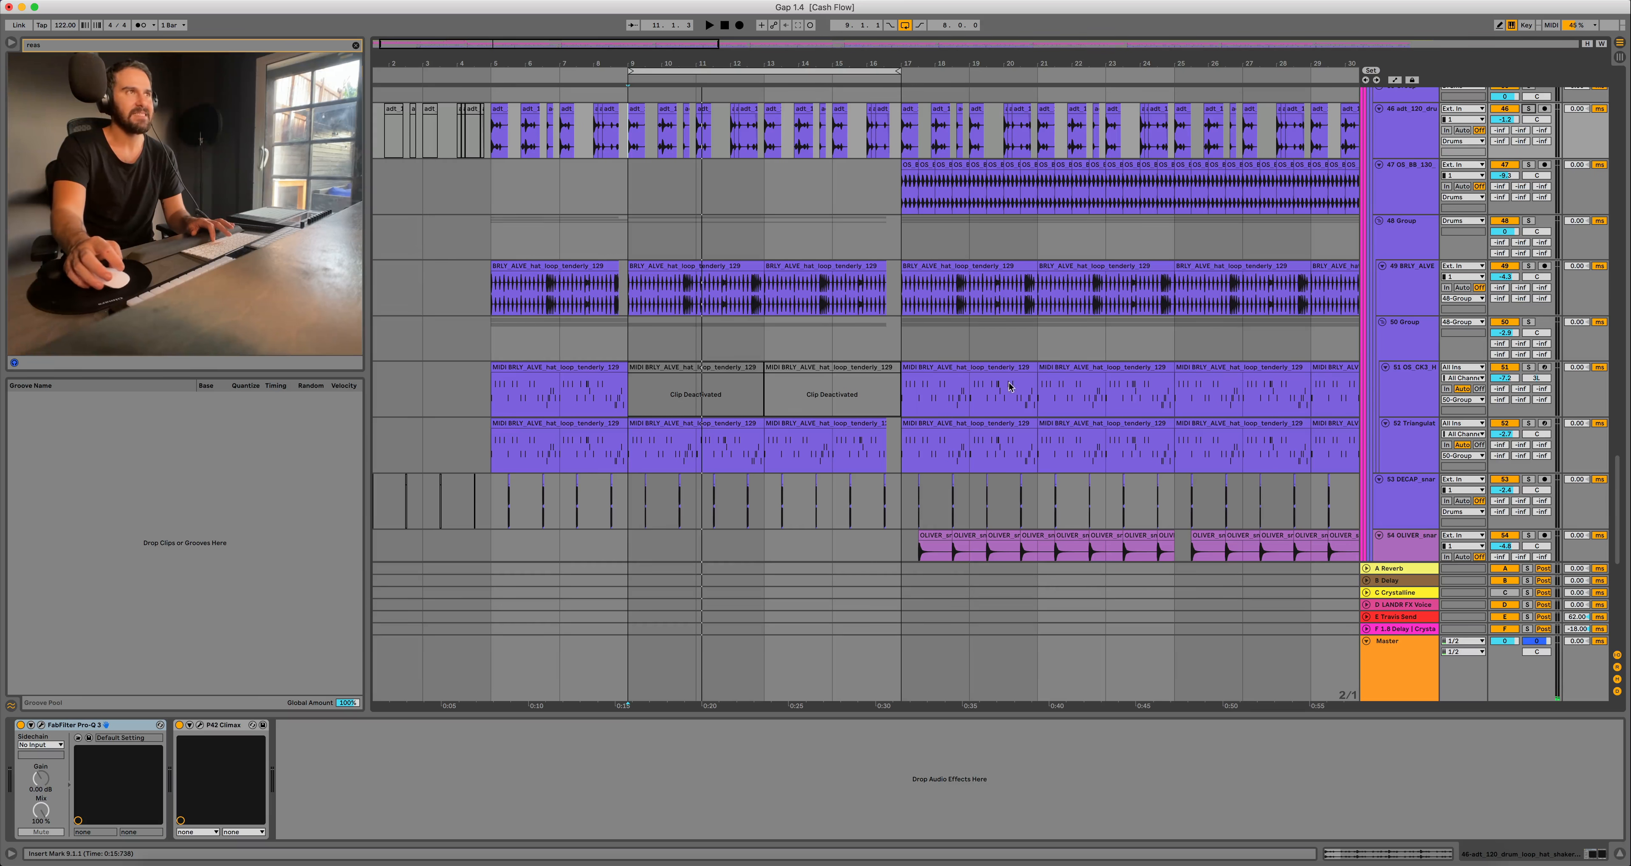
{"action": "key", "text": "space"}
{"action": "left_click", "coordinate": [1527, 423]}
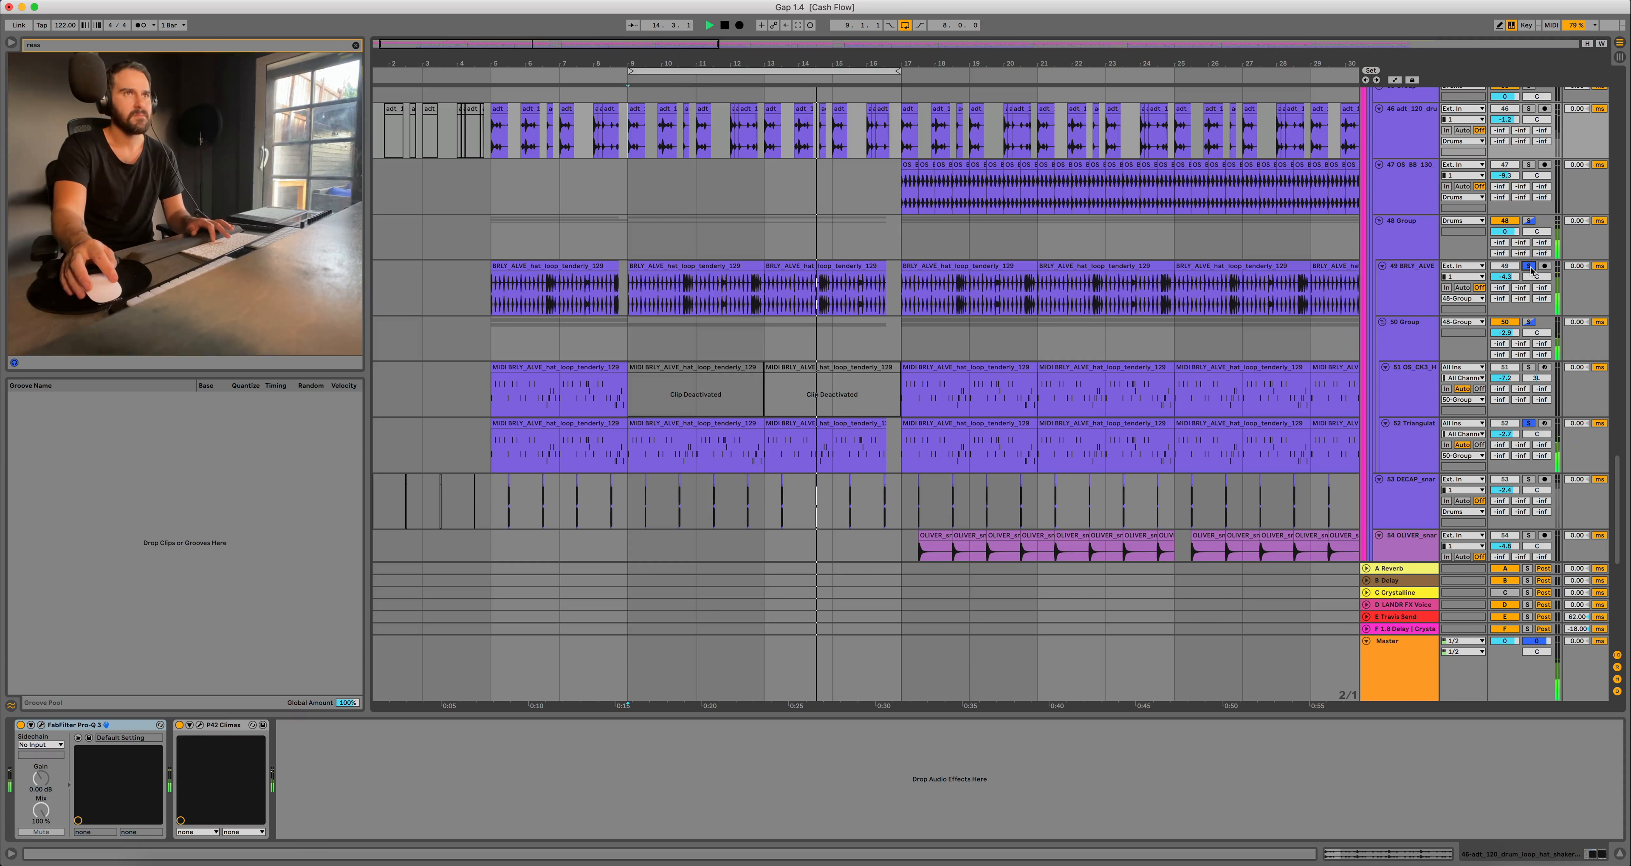
{"action": "left_click", "coordinate": [1529, 482]}
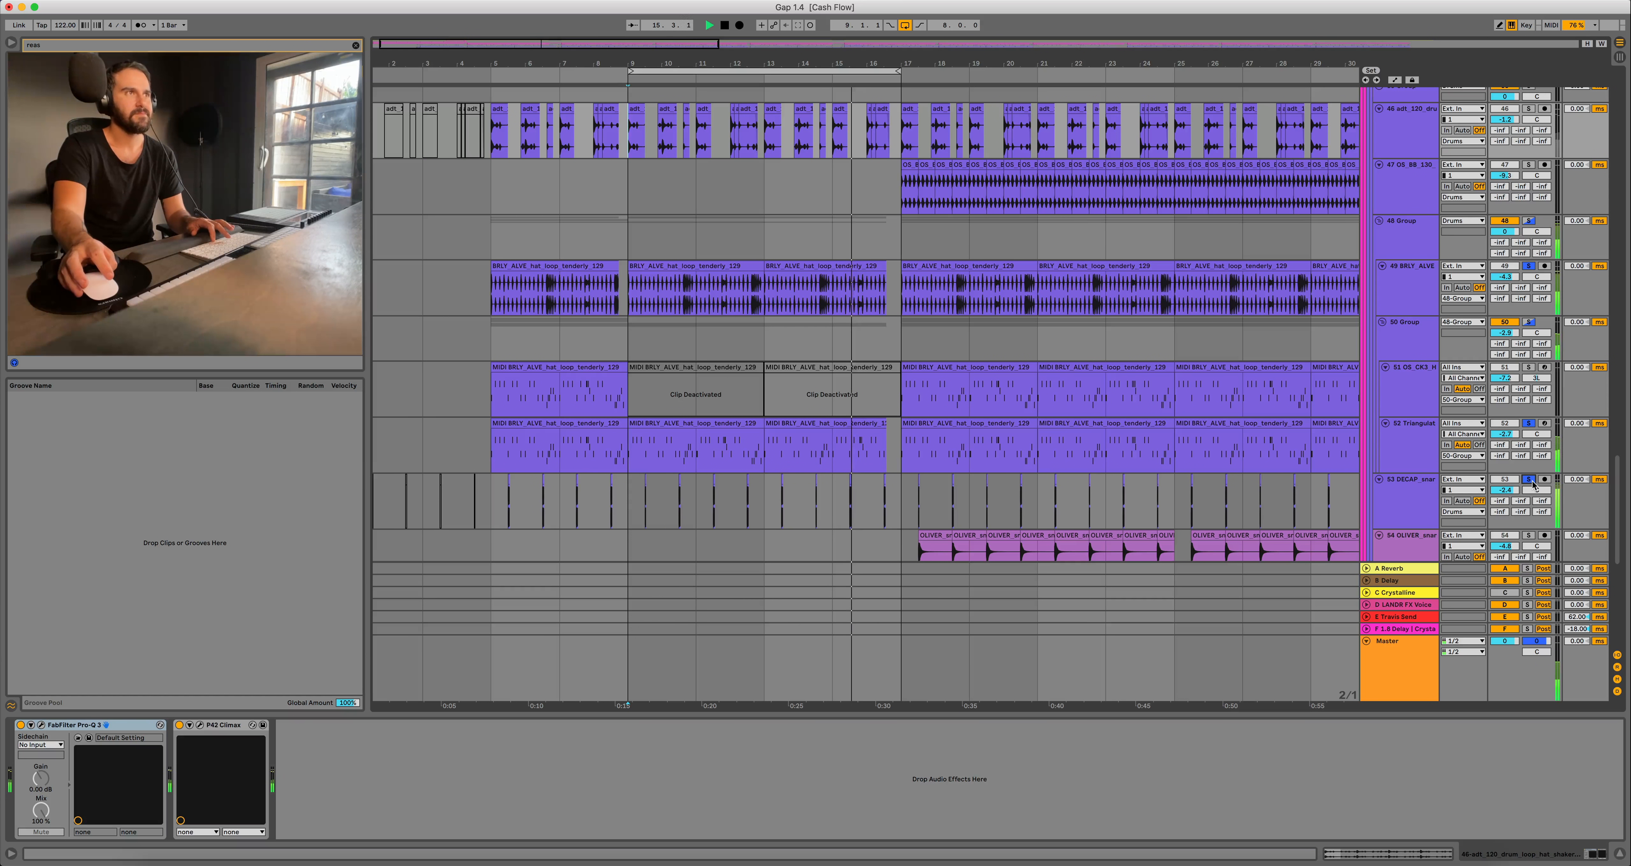
{"action": "scroll", "coordinate": [1410, 444], "scroll_direction": "down", "scroll_amount": 3}
{"action": "left_click", "coordinate": [1410, 398]}
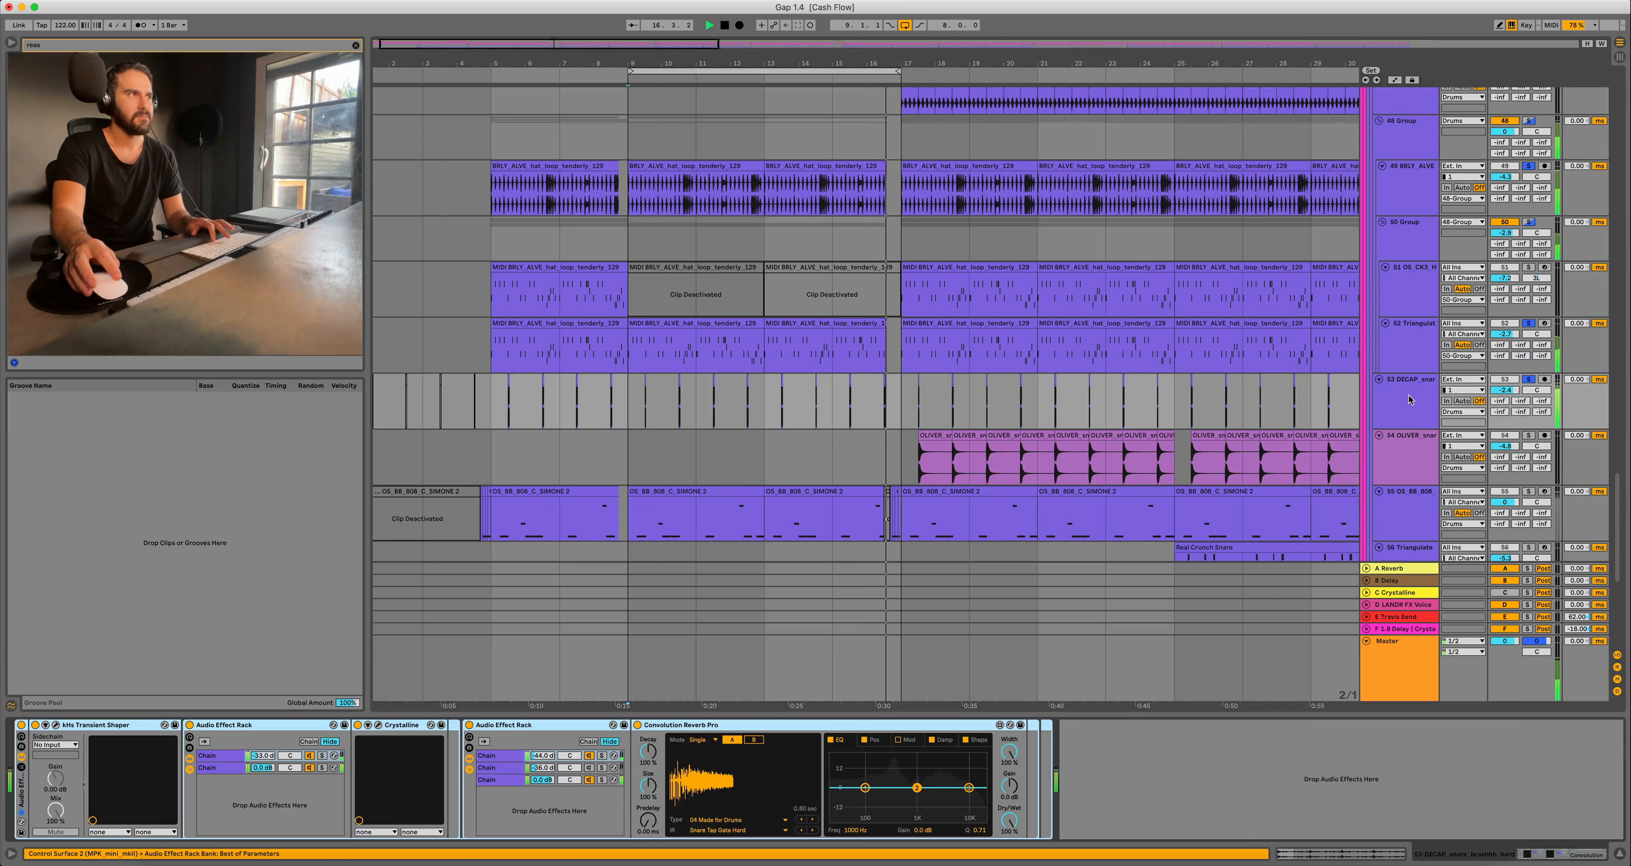
{"action": "scroll", "coordinate": [1410, 399], "scroll_direction": "down", "scroll_amount": 3}
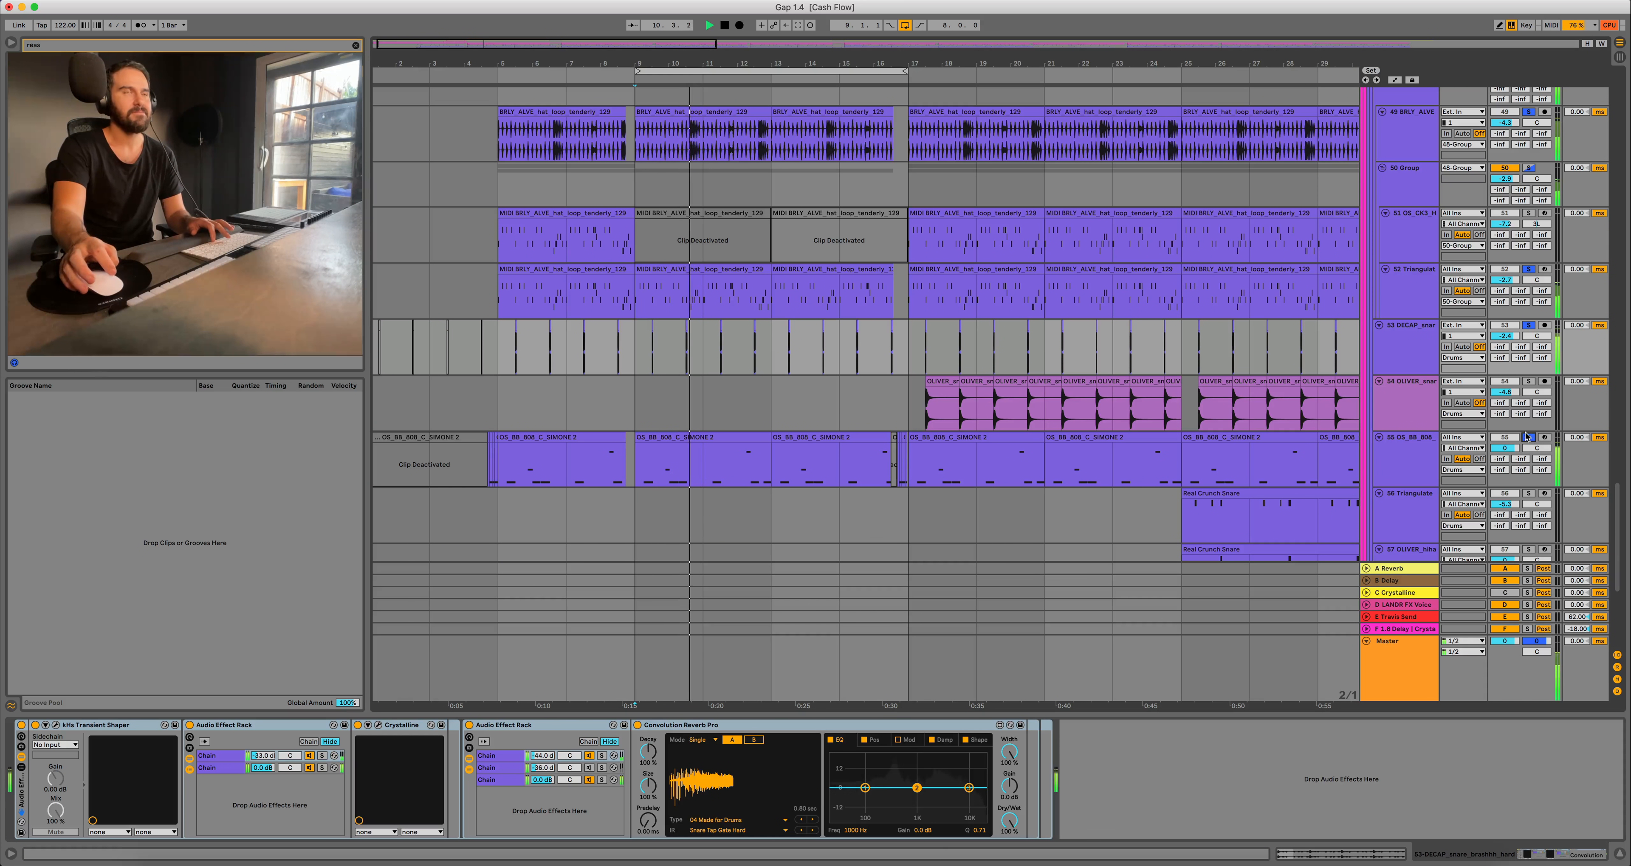
Add the track 46 drum loop and the Kick to the soloed tracks and play them together to the loop end.
{"action": "scroll", "coordinate": [1522, 431], "scroll_direction": "up", "scroll_amount": 4}
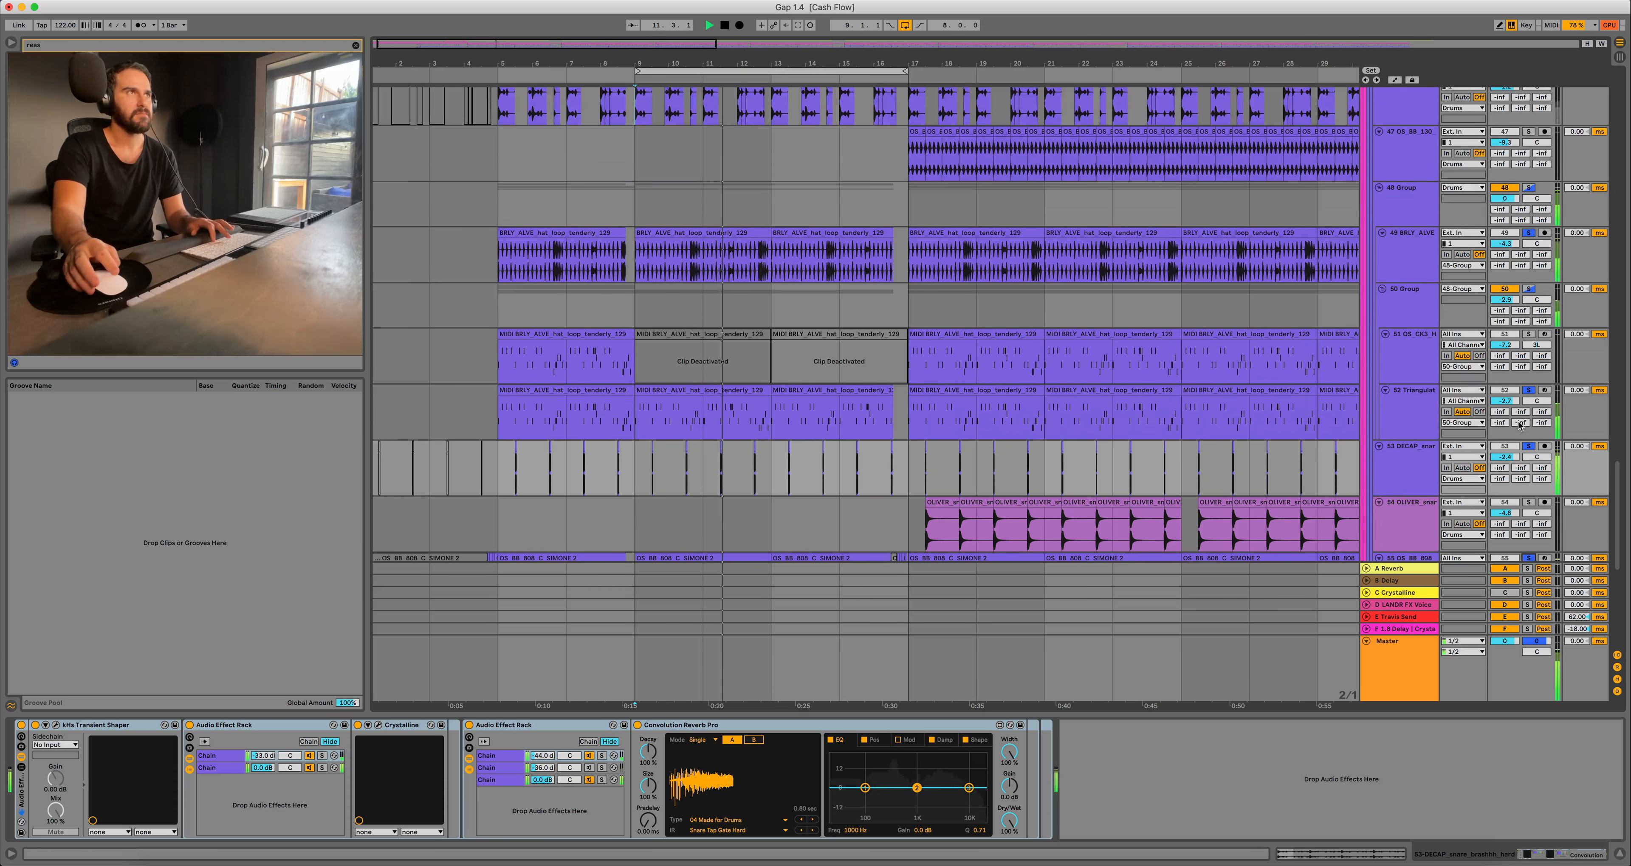
{"action": "scroll", "coordinate": [1519, 426], "scroll_direction": "up", "scroll_amount": 3}
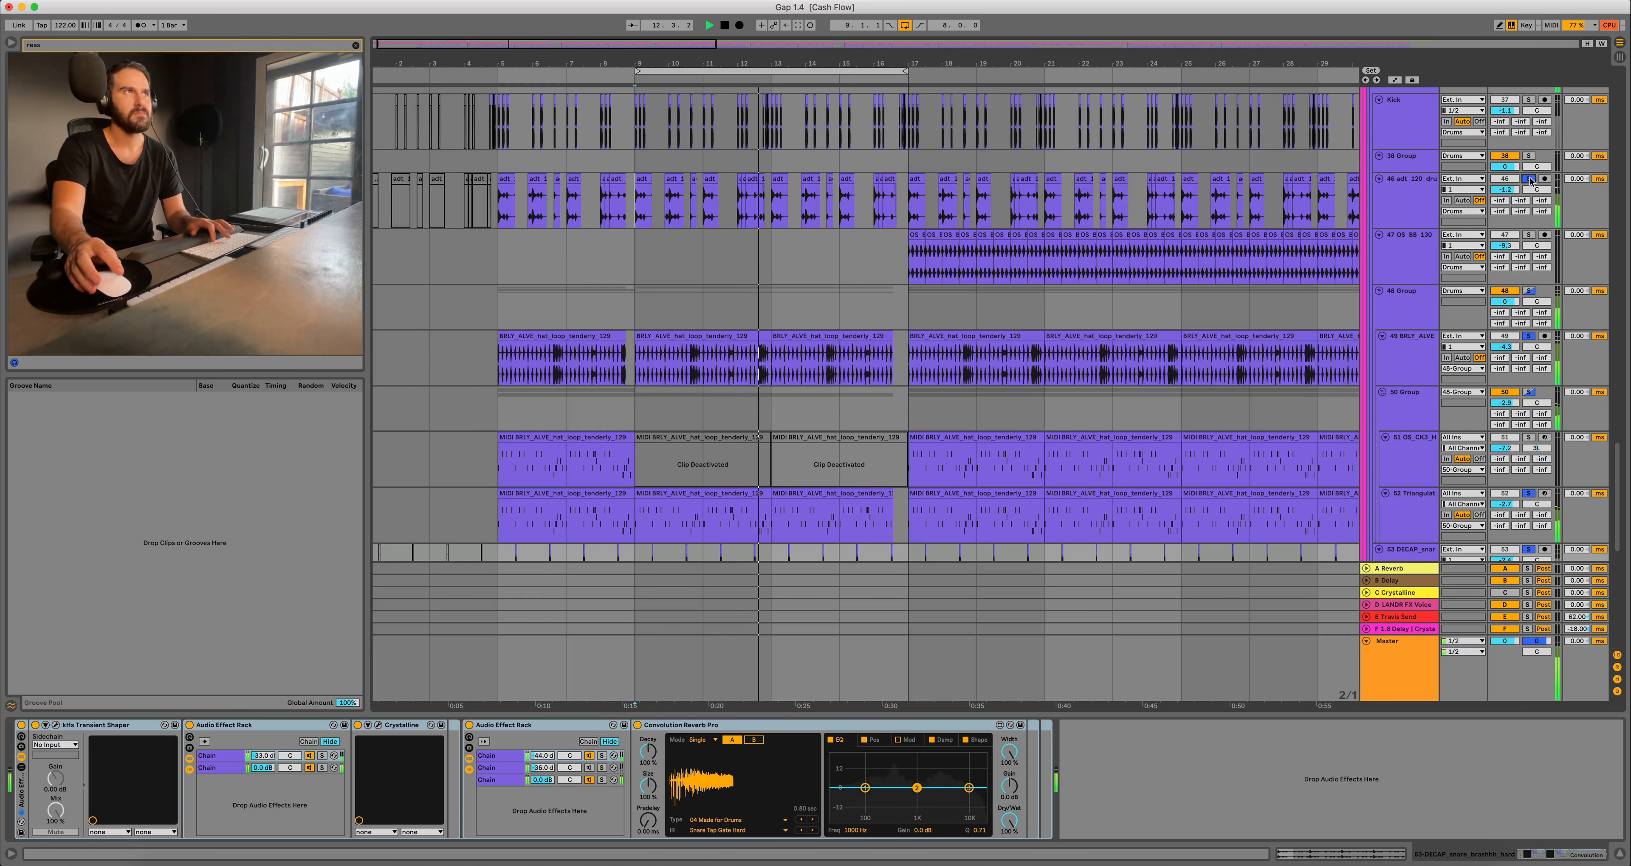
{"action": "scroll", "coordinate": [1530, 182], "scroll_direction": "up", "scroll_amount": 3}
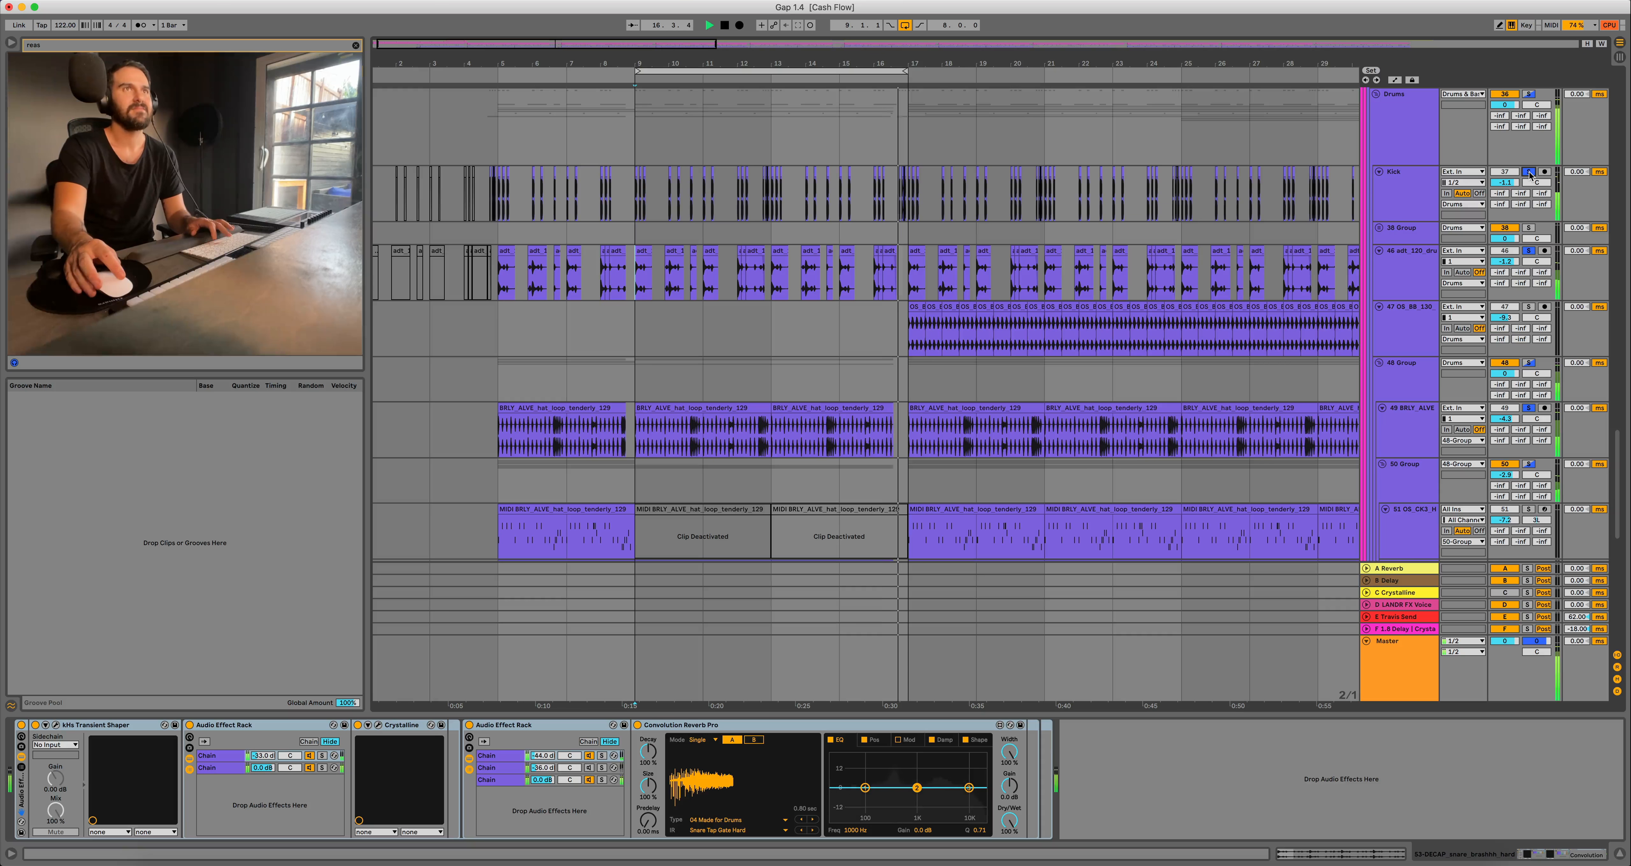
{"action": "left_click", "coordinate": [1528, 172]}
{"action": "key", "text": "space"}
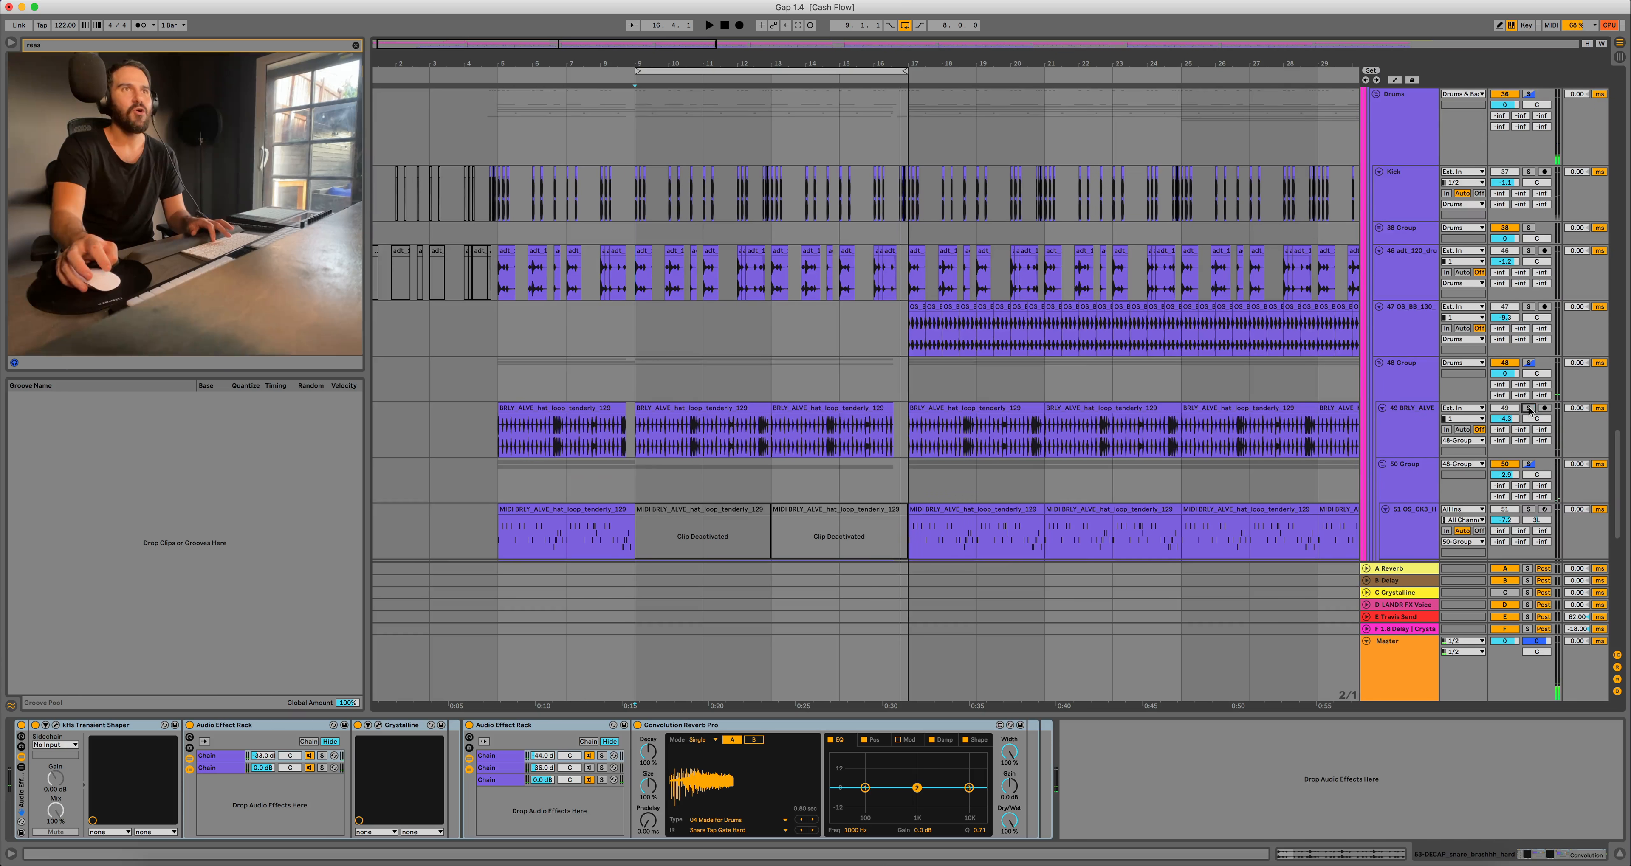
Clear the remaining drum and bass solos and play the whole arrangement looped from bar 1 to bar 25.
{"action": "scroll", "coordinate": [1529, 410], "scroll_direction": "down", "scroll_amount": 5}
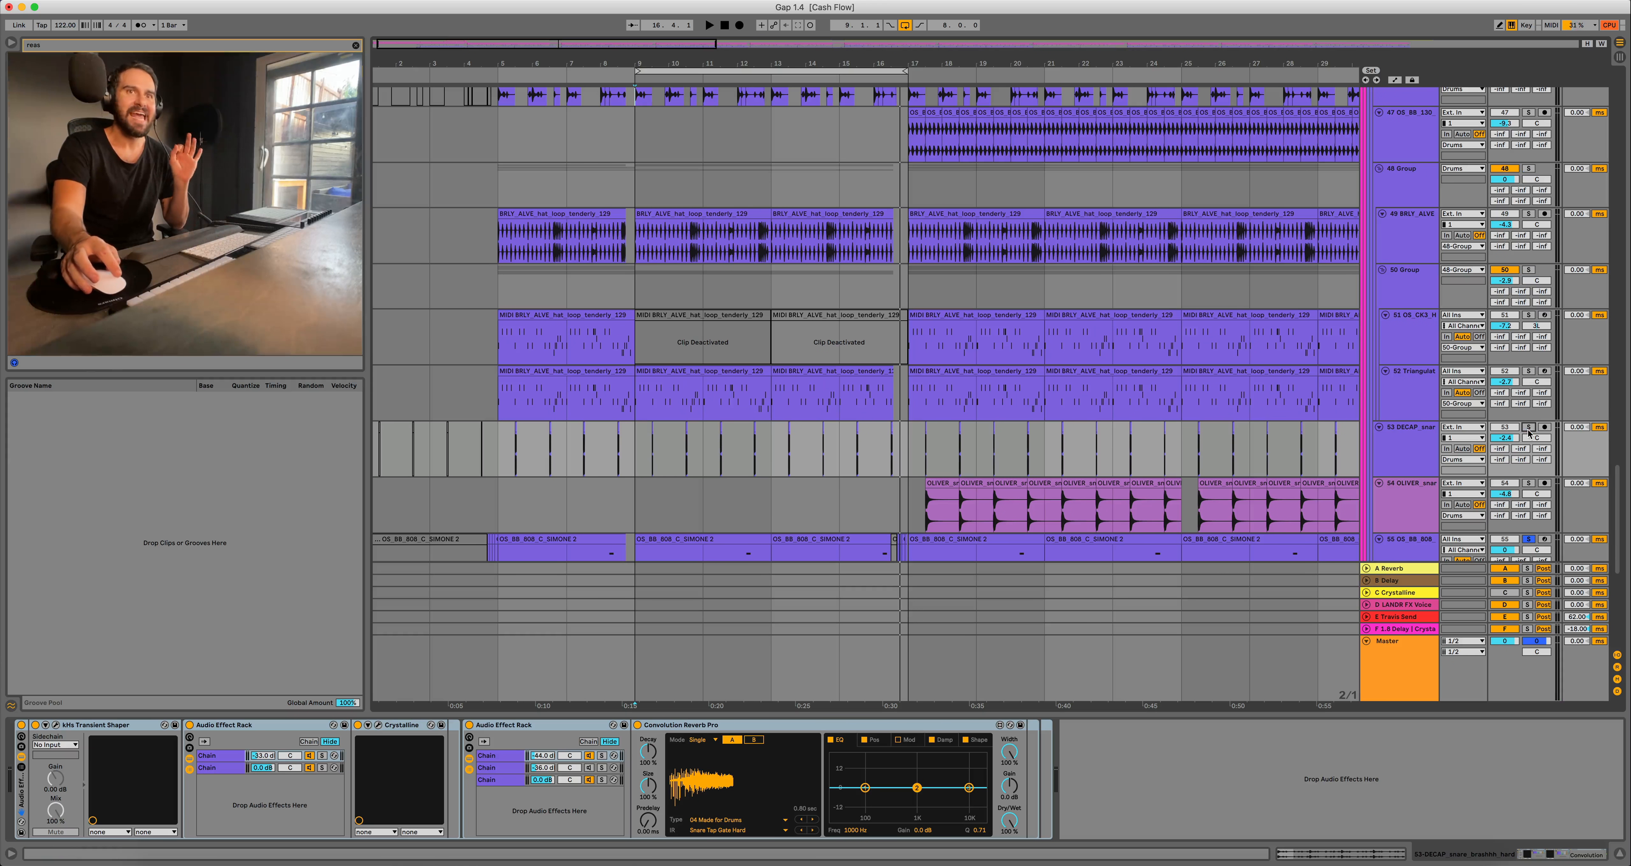
{"action": "left_click", "coordinate": [1528, 540]}
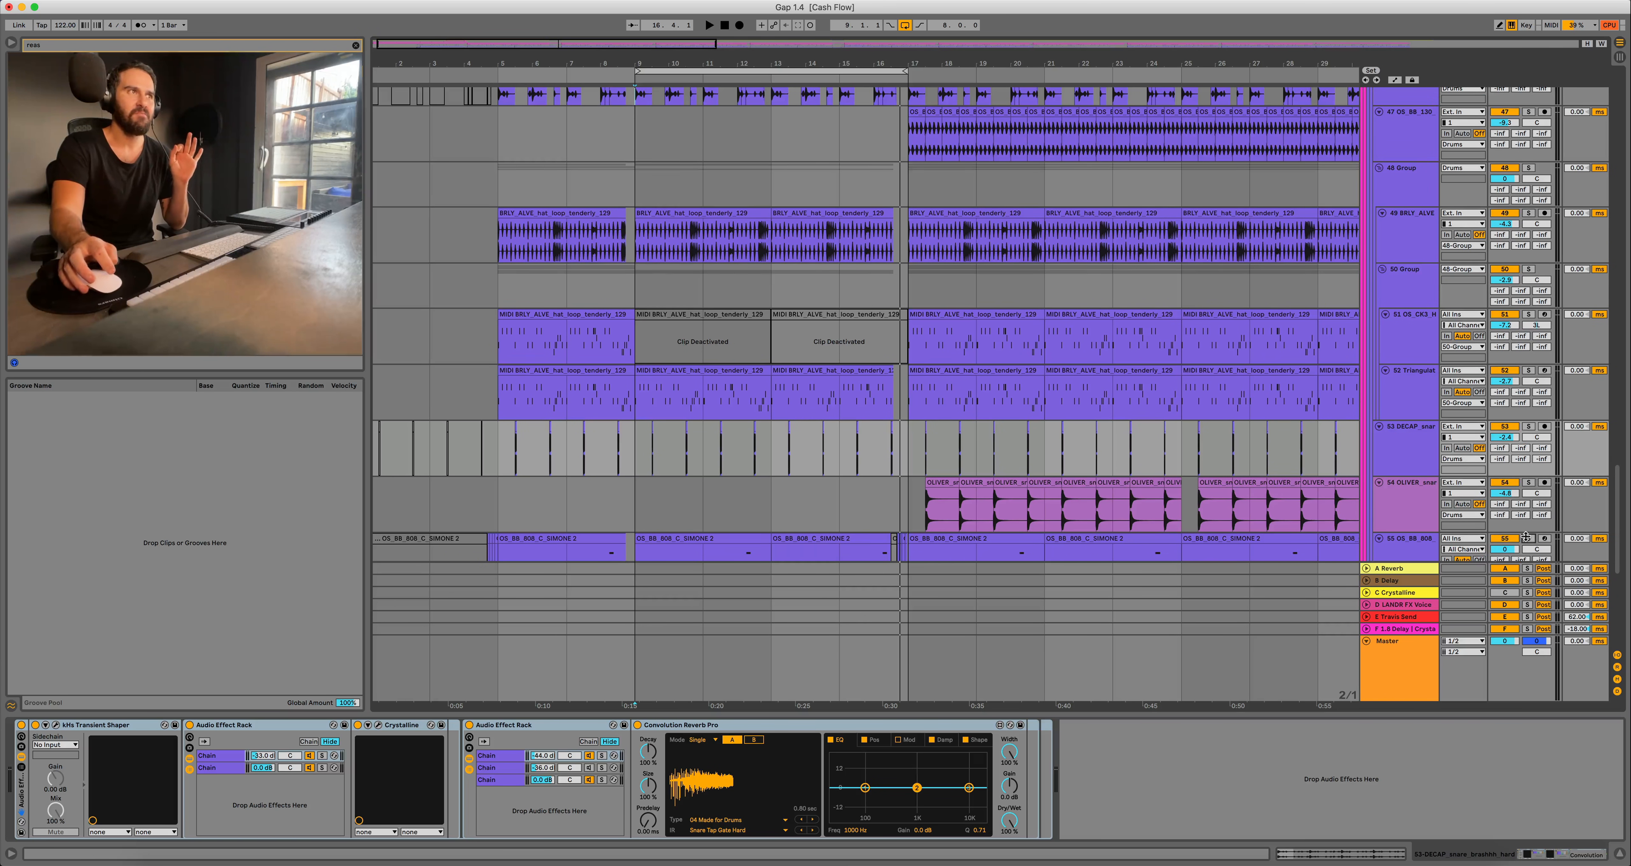
{"action": "scroll", "coordinate": [1532, 543], "scroll_direction": "down", "scroll_amount": 3}
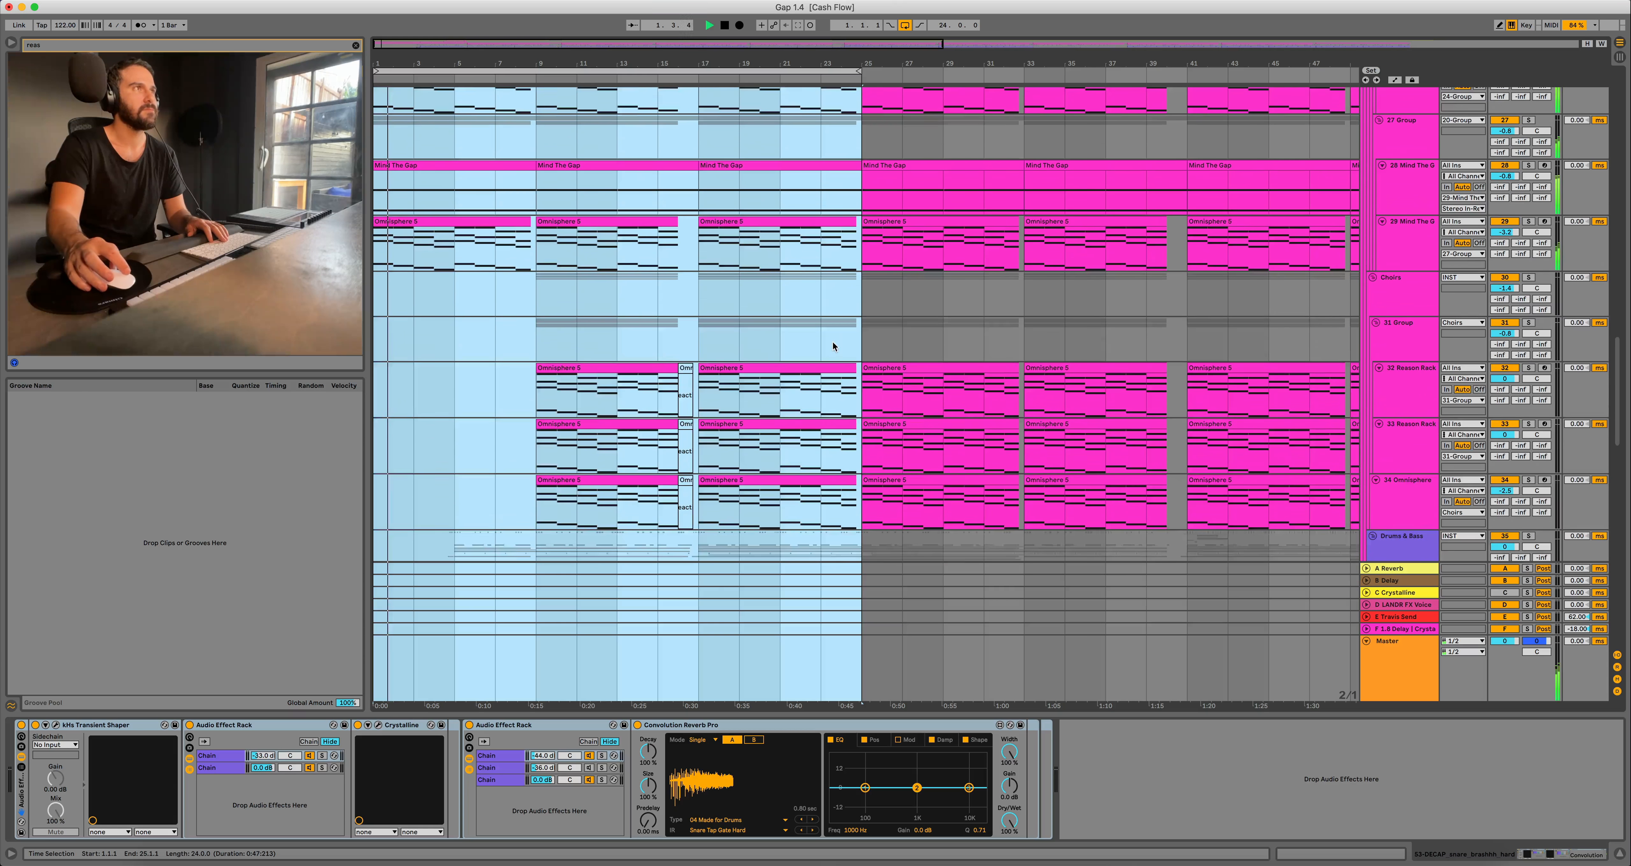
{"action": "scroll", "coordinate": [833, 346], "scroll_direction": "up", "scroll_amount": 5}
{"action": "scroll", "coordinate": [833, 345], "scroll_direction": "up", "scroll_amount": 3}
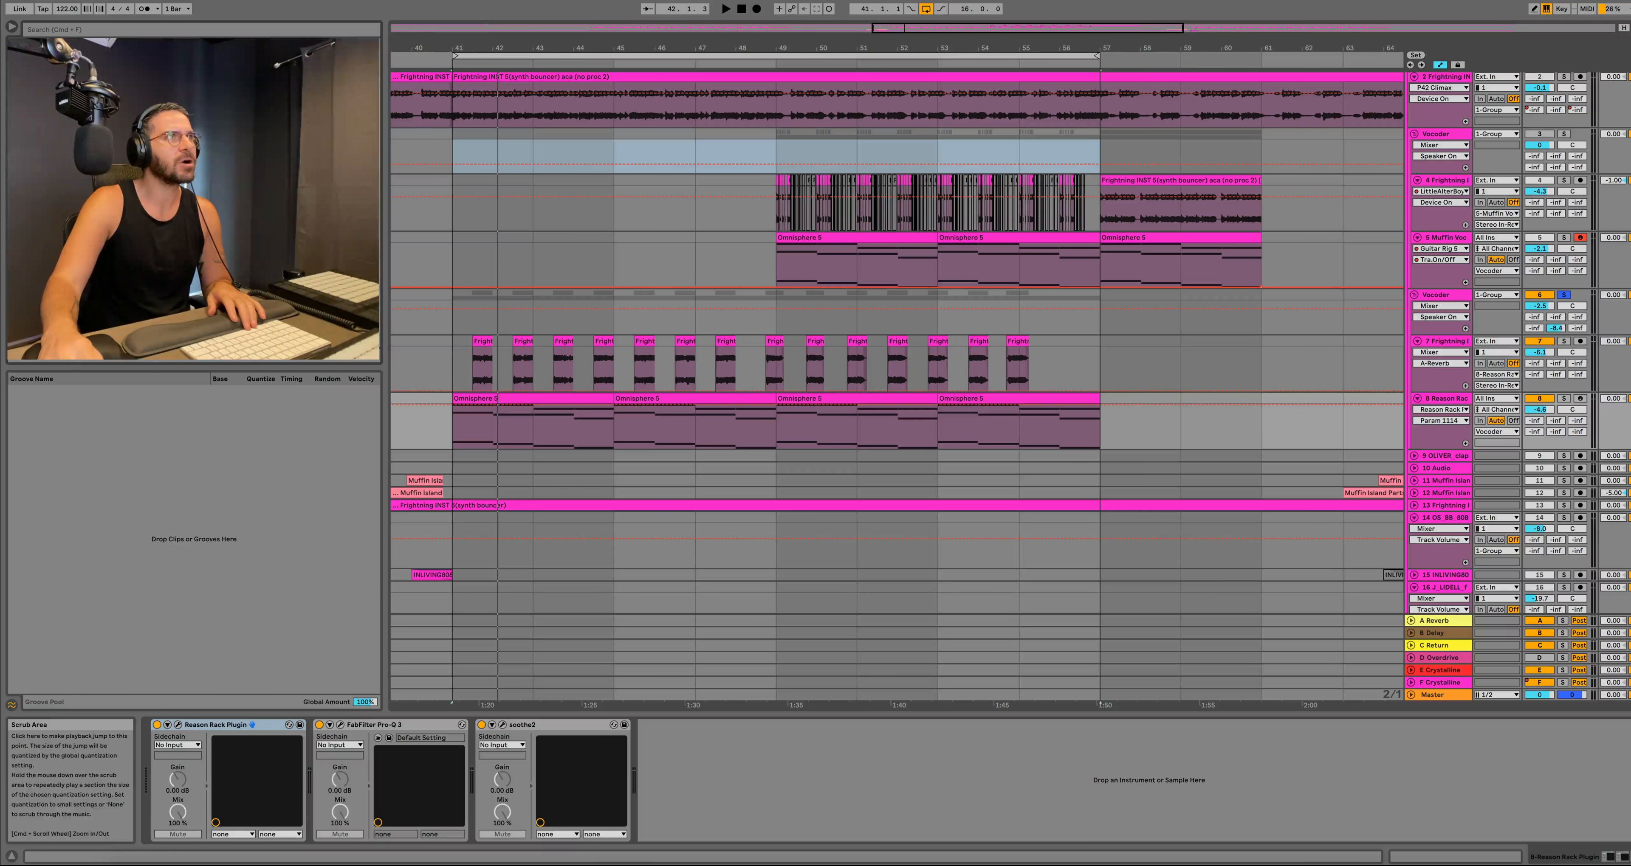
Play the soloed lower Vocoder group in the Frightning INST project from bar 41.
{"action": "key", "text": "space"}
{"action": "key", "text": "space"}
{"action": "key", "text": "space"}
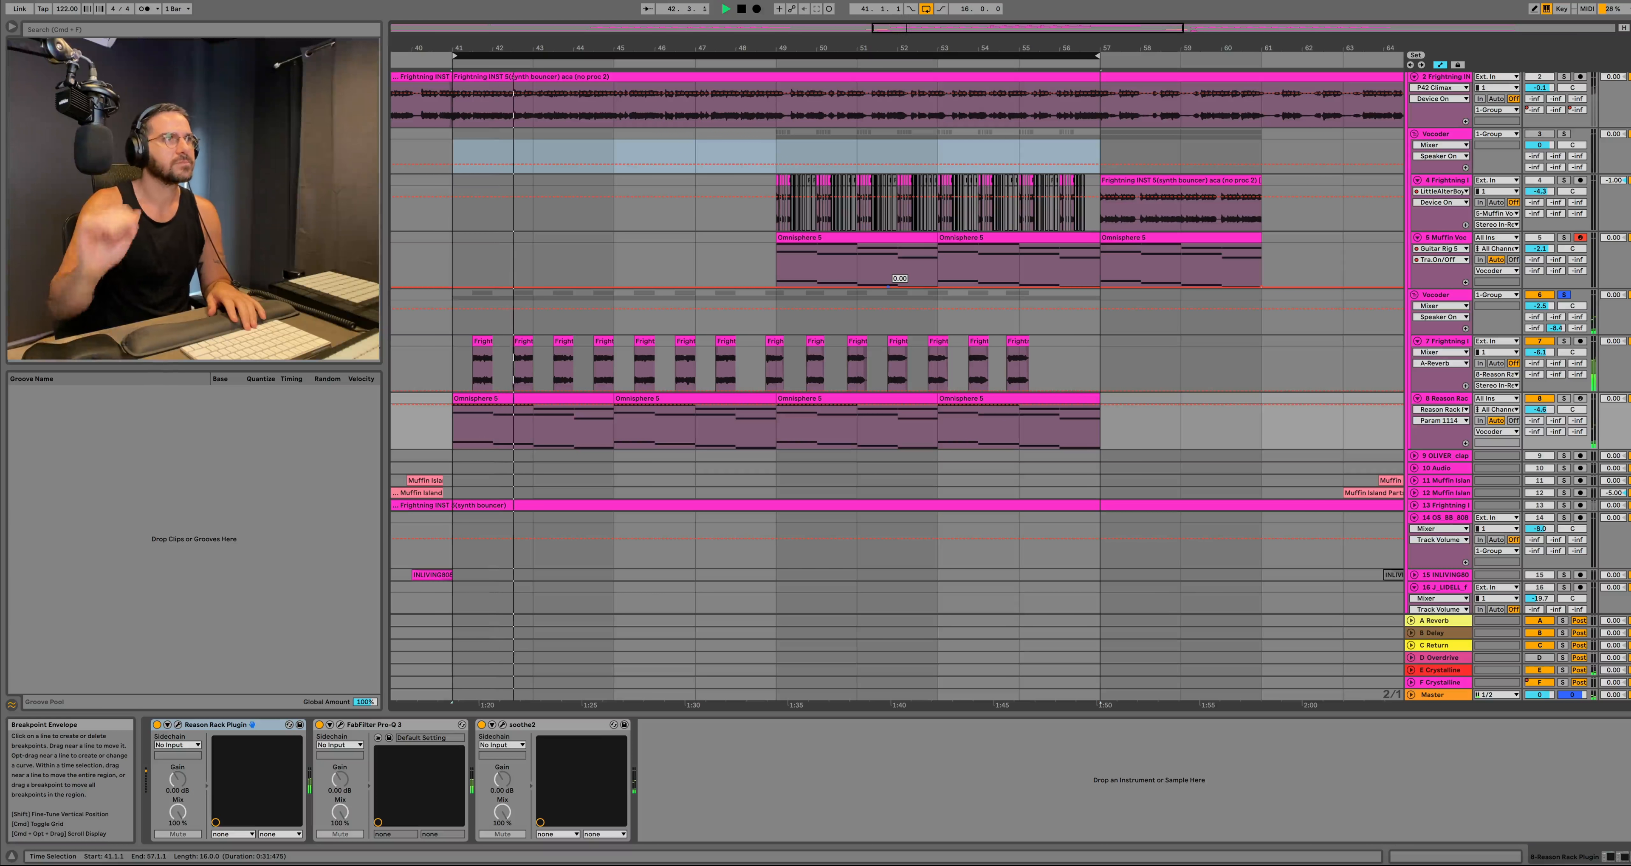
{"action": "key", "text": "space"}
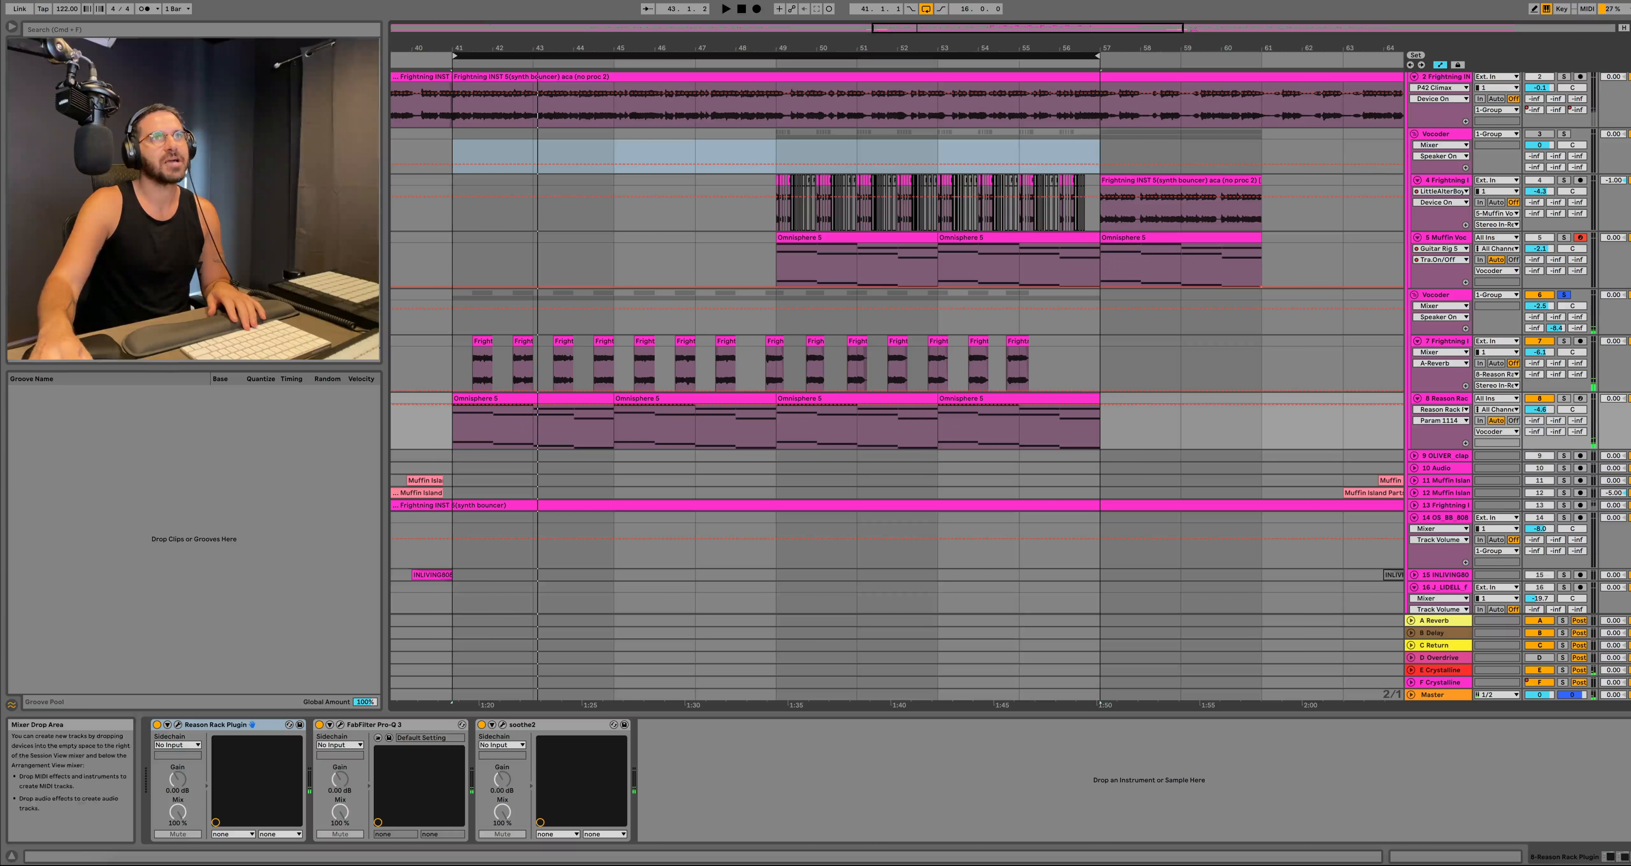
Play the unprocessed Frightning INST vocal on track 2 soloed together with the Vocoder group.
{"action": "left_click", "coordinate": [1562, 76], "text": "super"}
{"action": "key", "text": "space"}
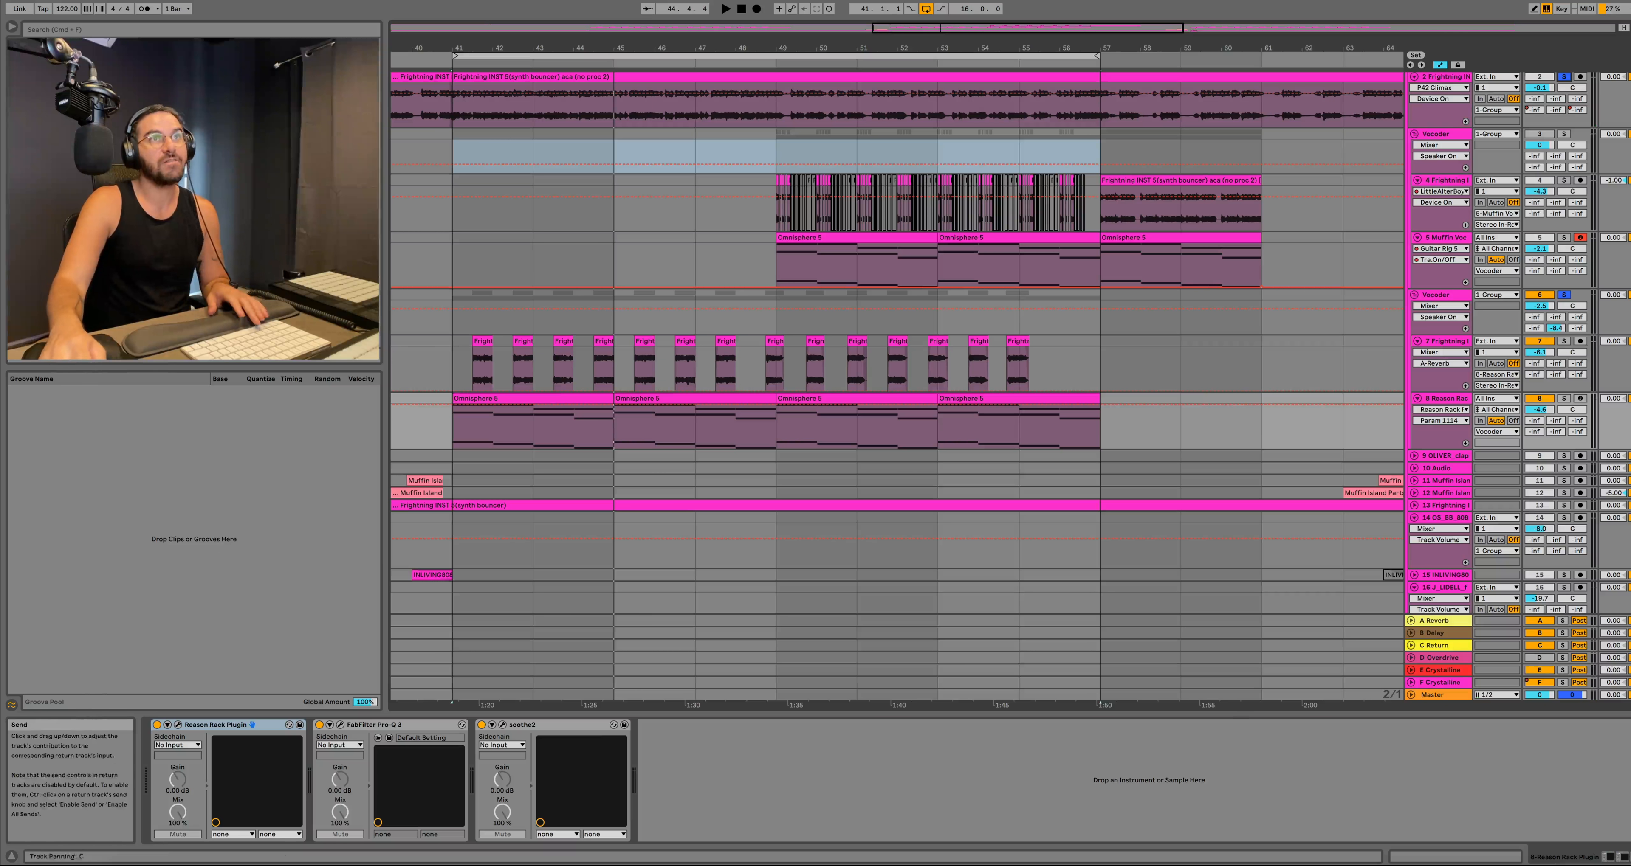
{"action": "key", "text": "space"}
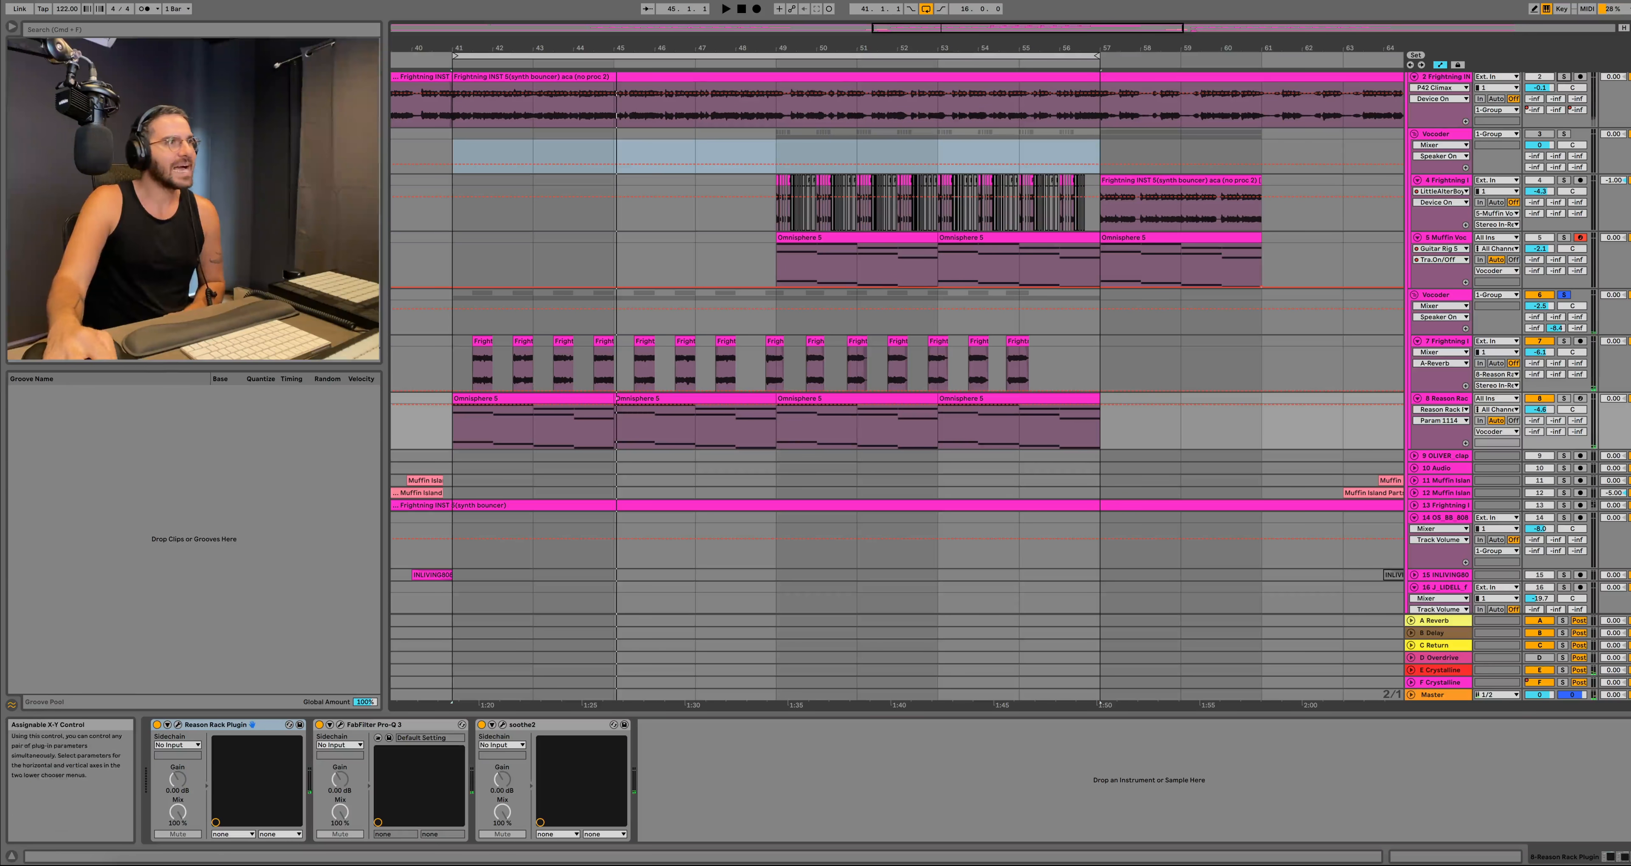
Show the BV-X vocoder with its Wednesday Buzz patch in the Reason Rack Plugin window, closing the window when done.
{"action": "left_click", "coordinate": [178, 725]}
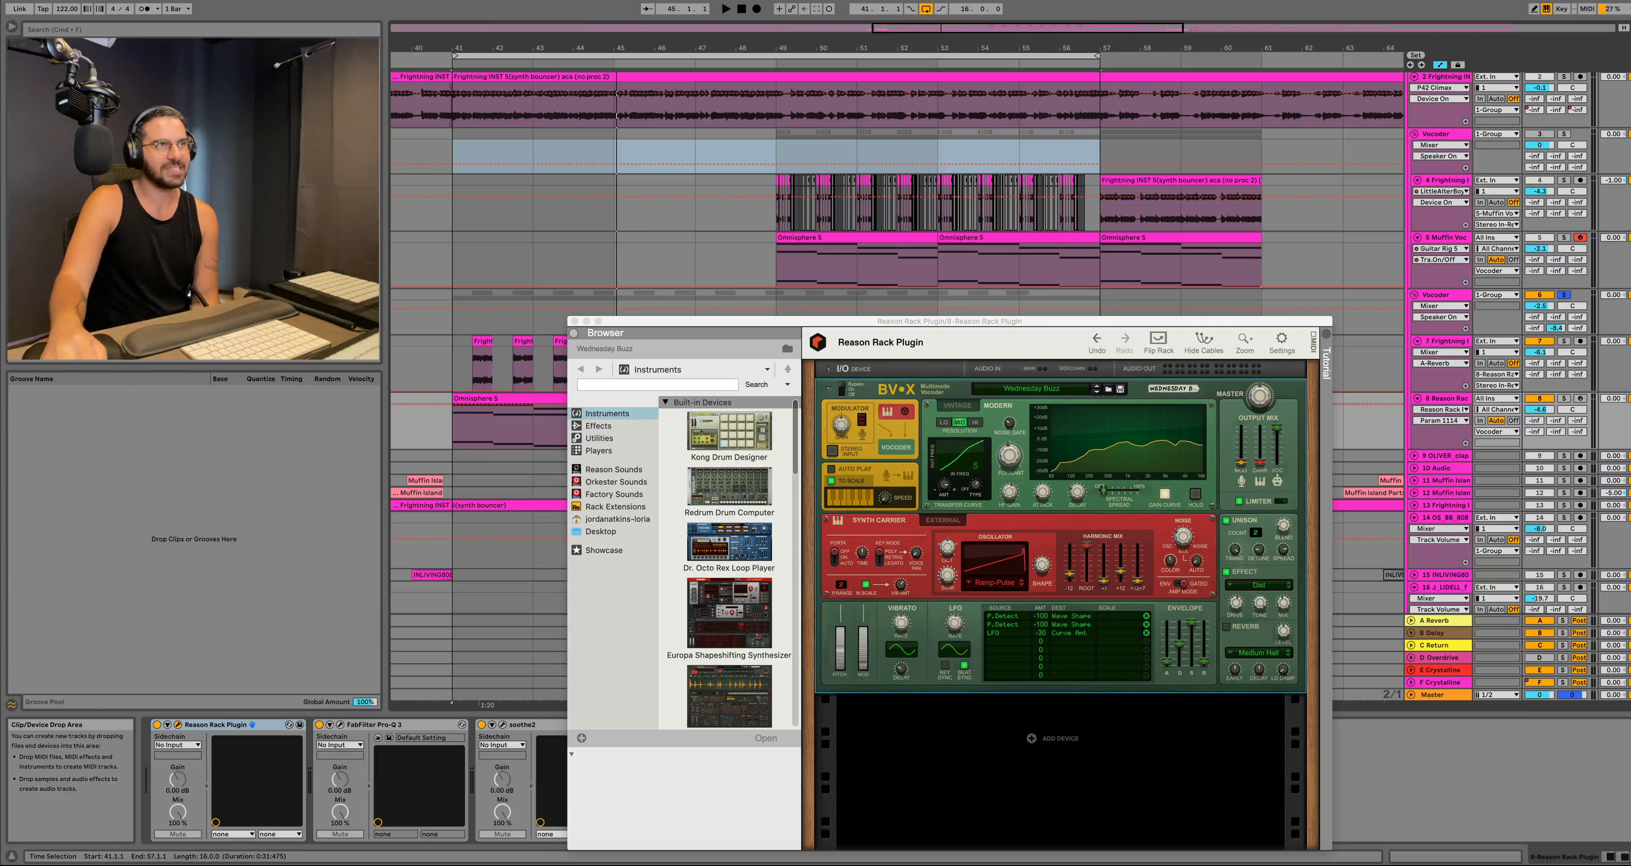
{"action": "left_click_drag", "start_coordinate": [918, 321], "coordinate": [862, 251]}
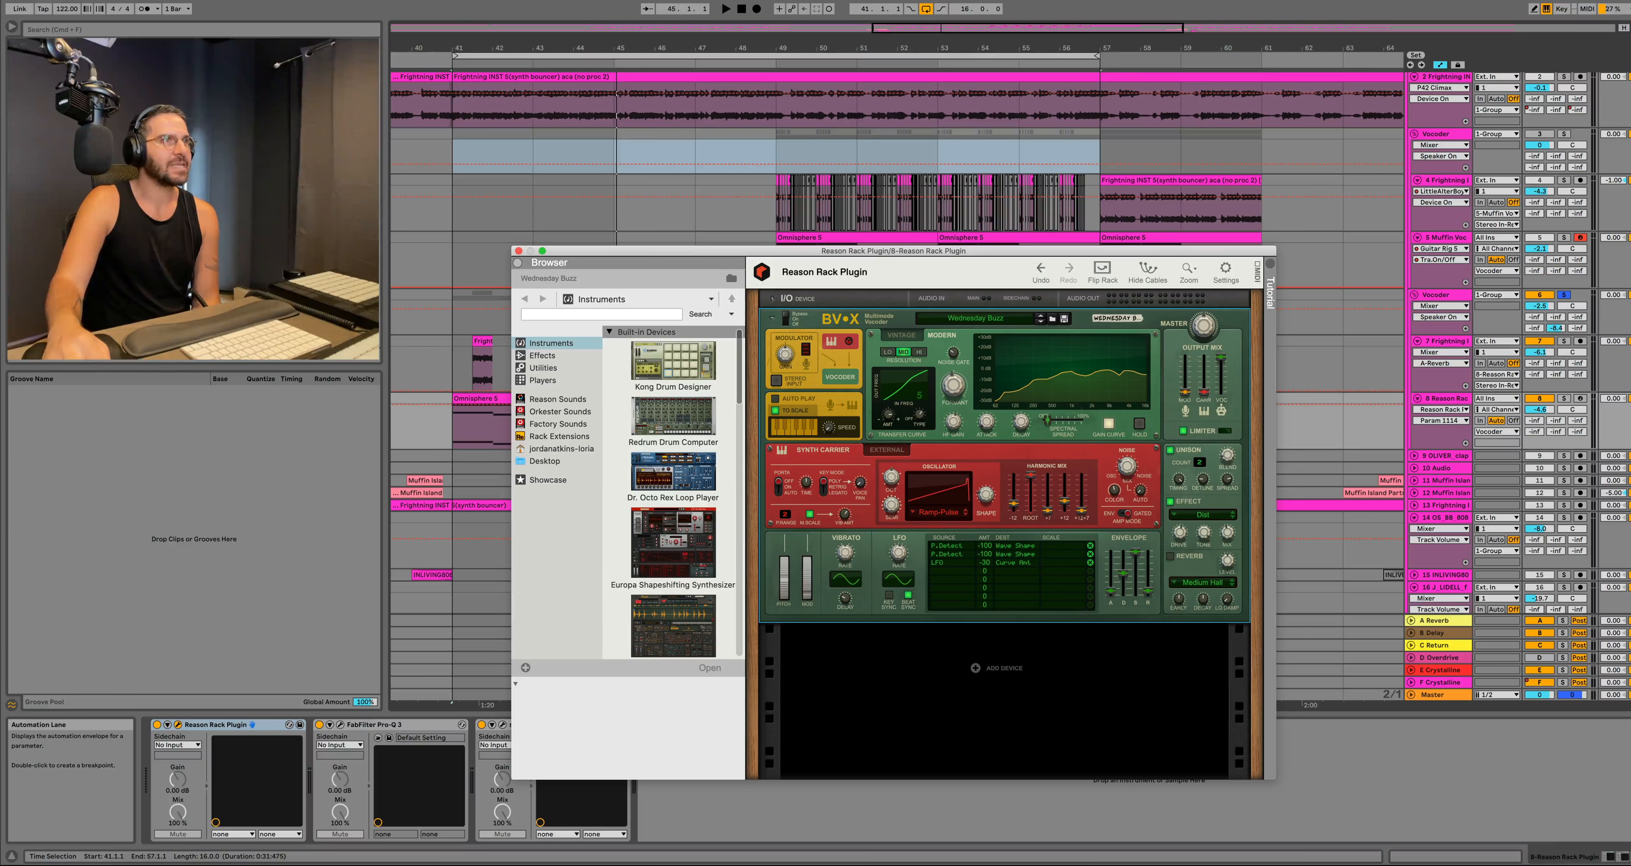
{"action": "left_click", "coordinate": [519, 251]}
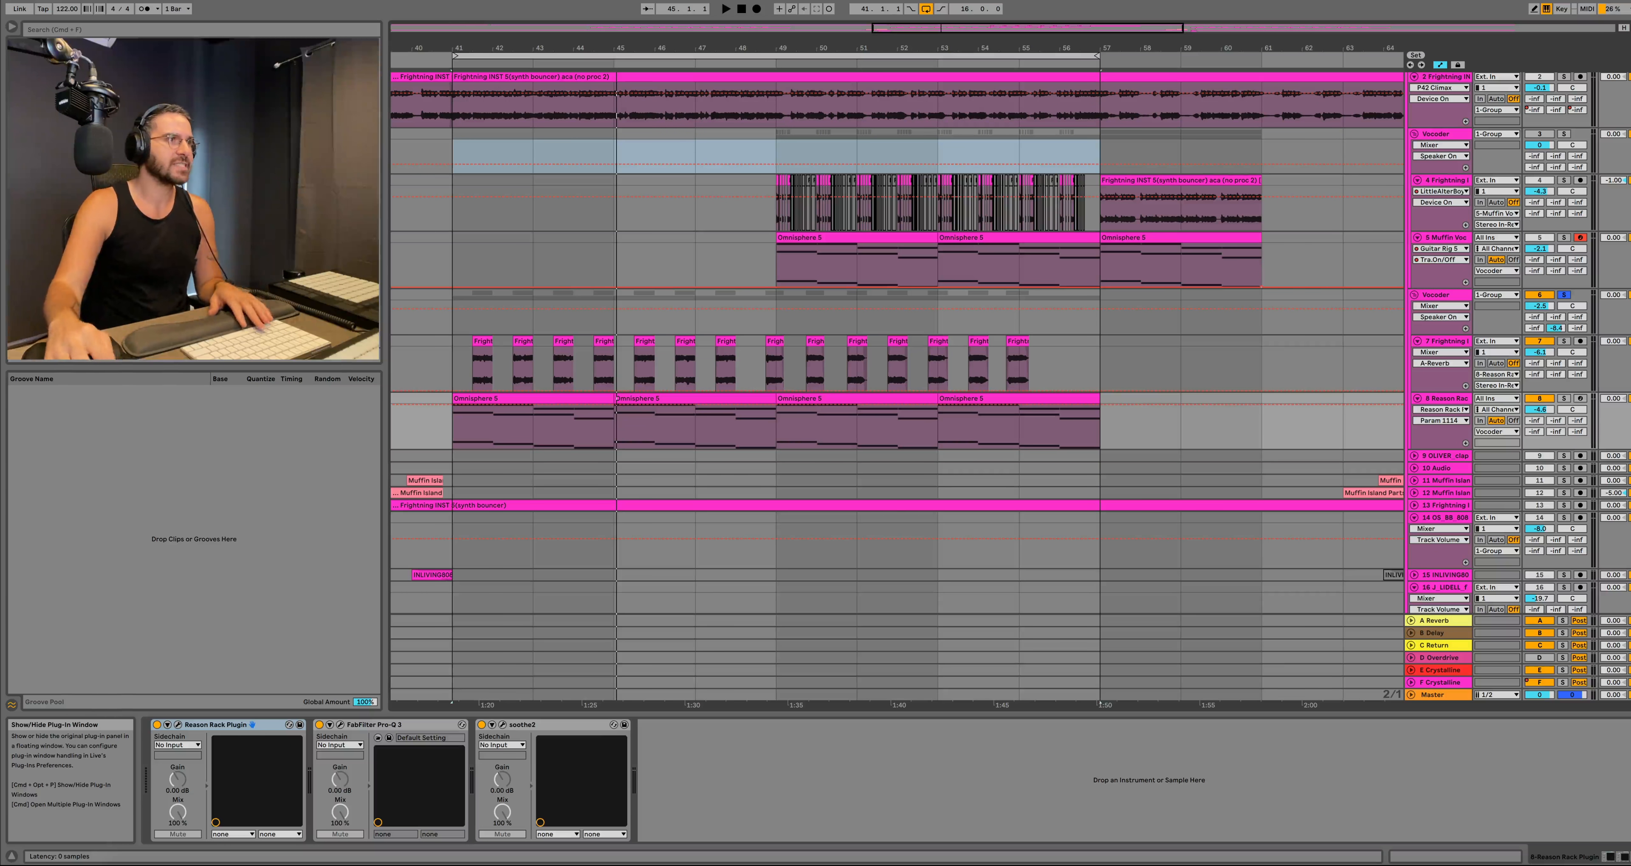
{"action": "left_click", "coordinate": [178, 725]}
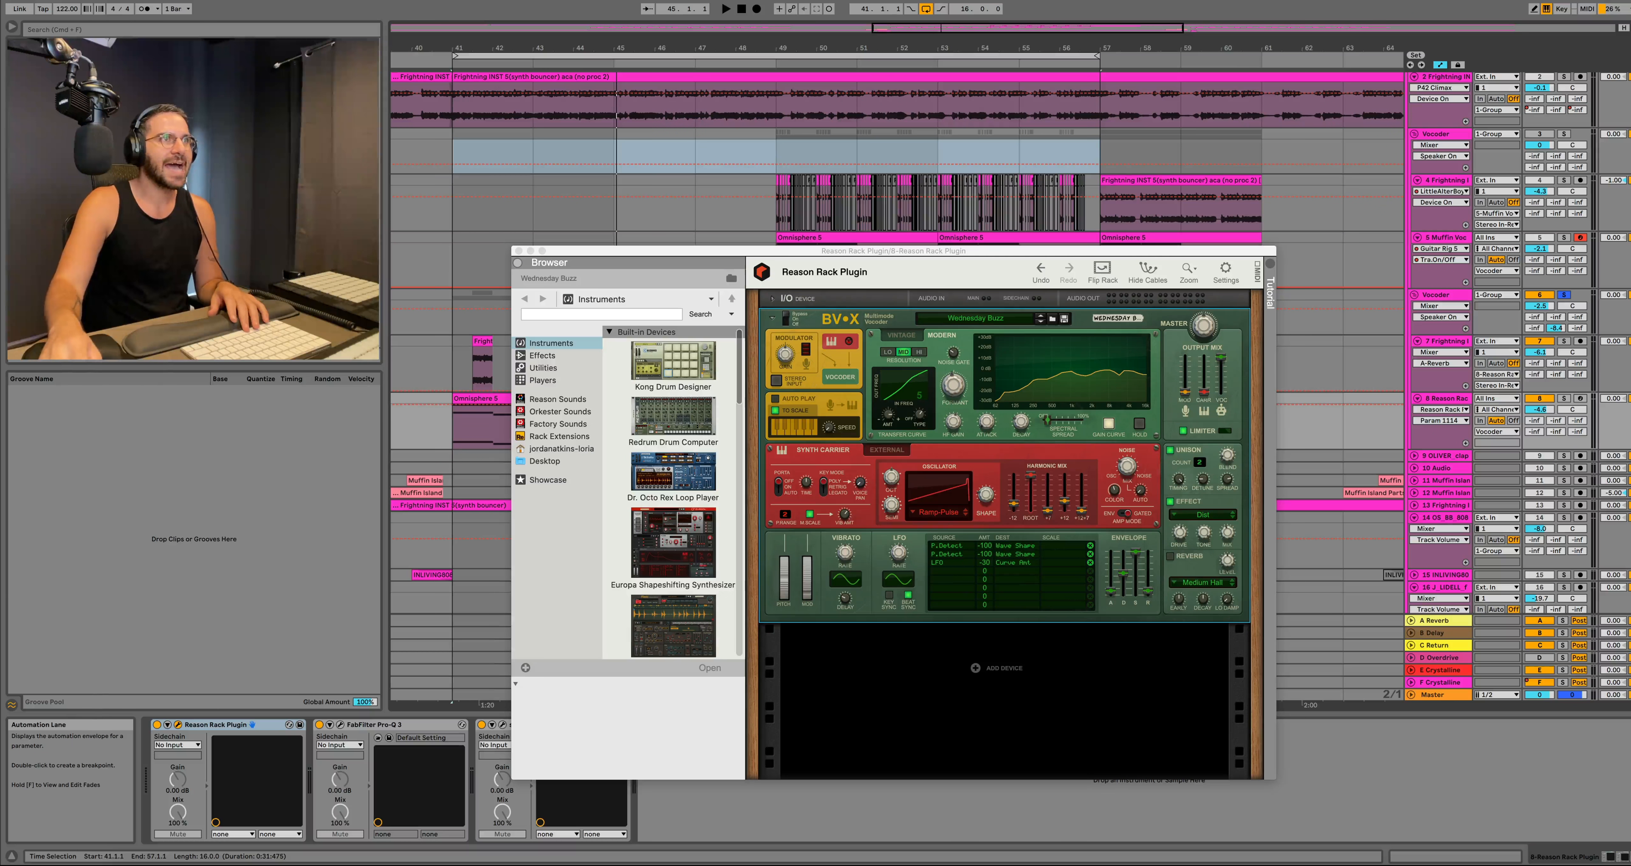
{"action": "left_click", "coordinate": [893, 251]}
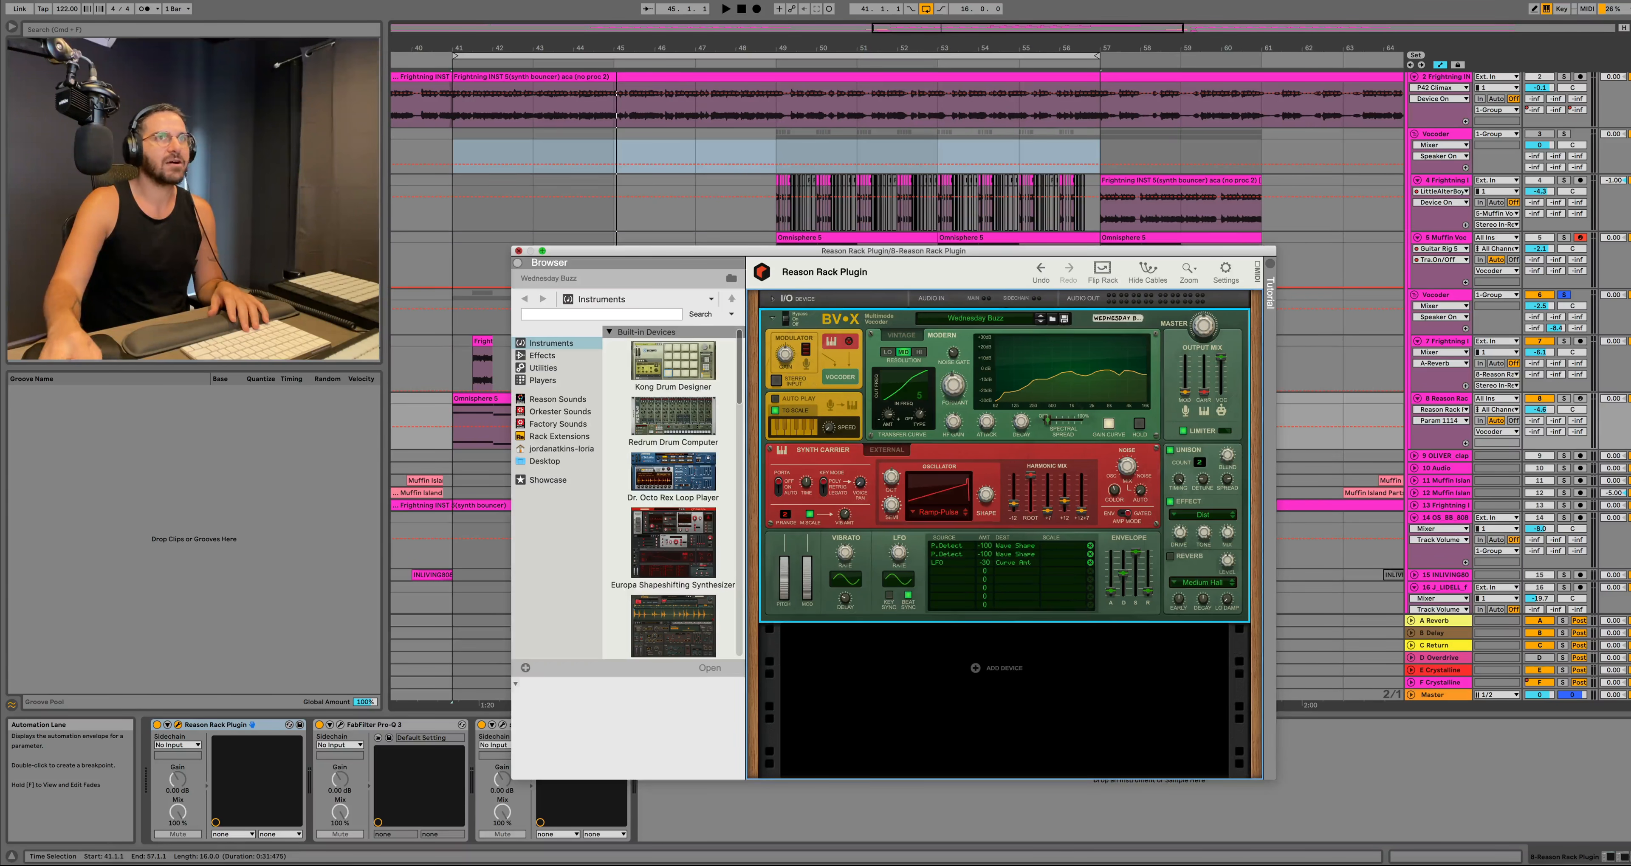
{"action": "left_click", "coordinate": [518, 251]}
Play the soloed Vocoder group over bars 41 to 57, bringing in the track 2 vocal during playback.
{"action": "key", "text": "space"}
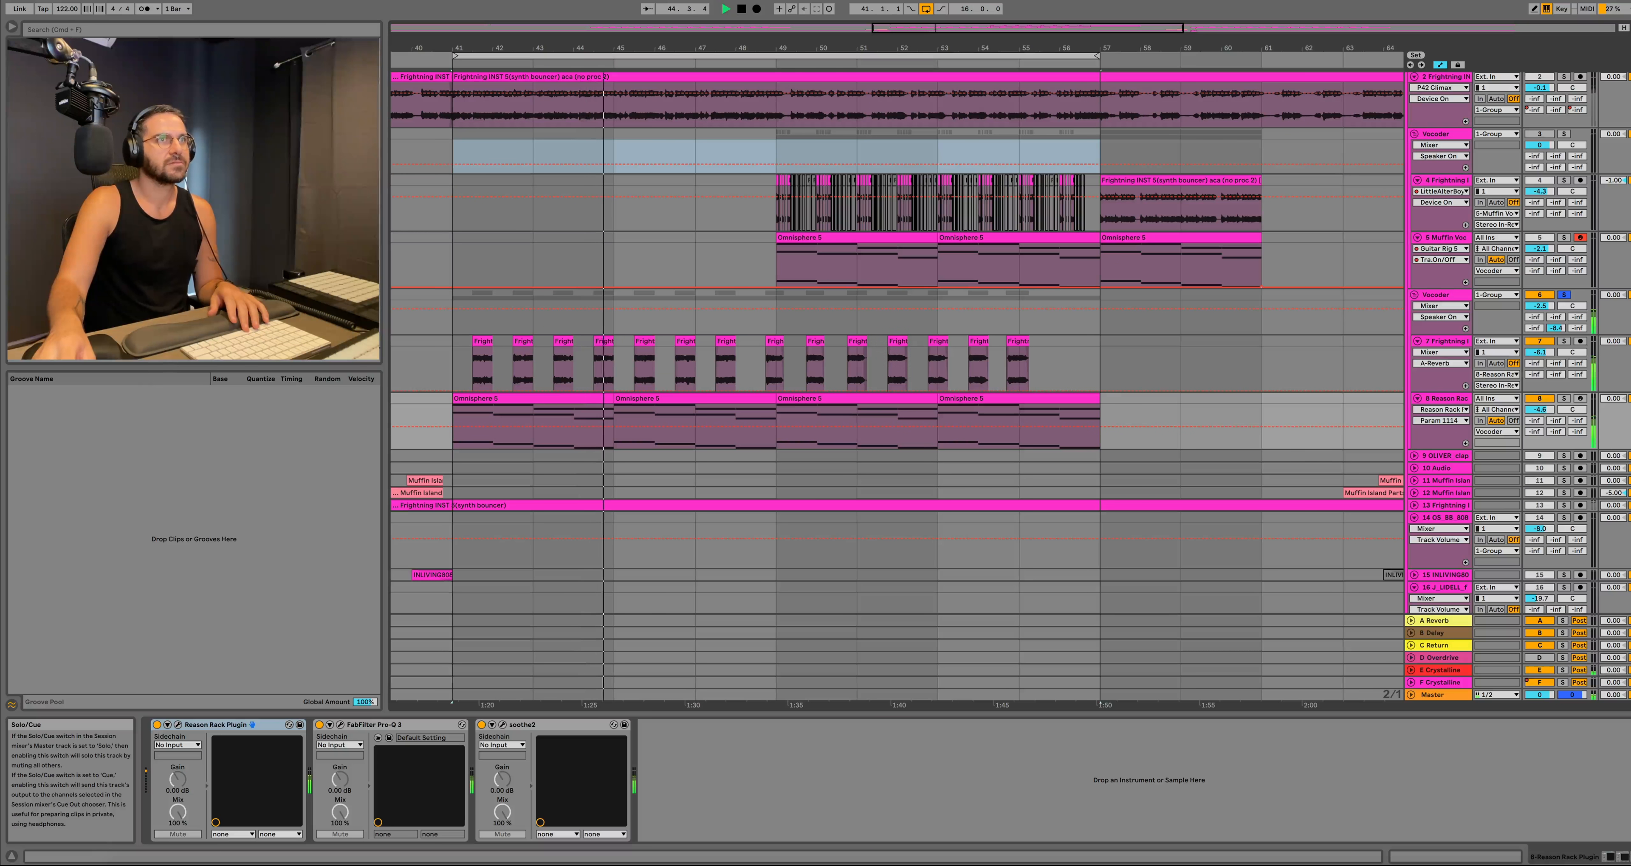
{"action": "left_click", "coordinate": [1562, 76], "text": "super"}
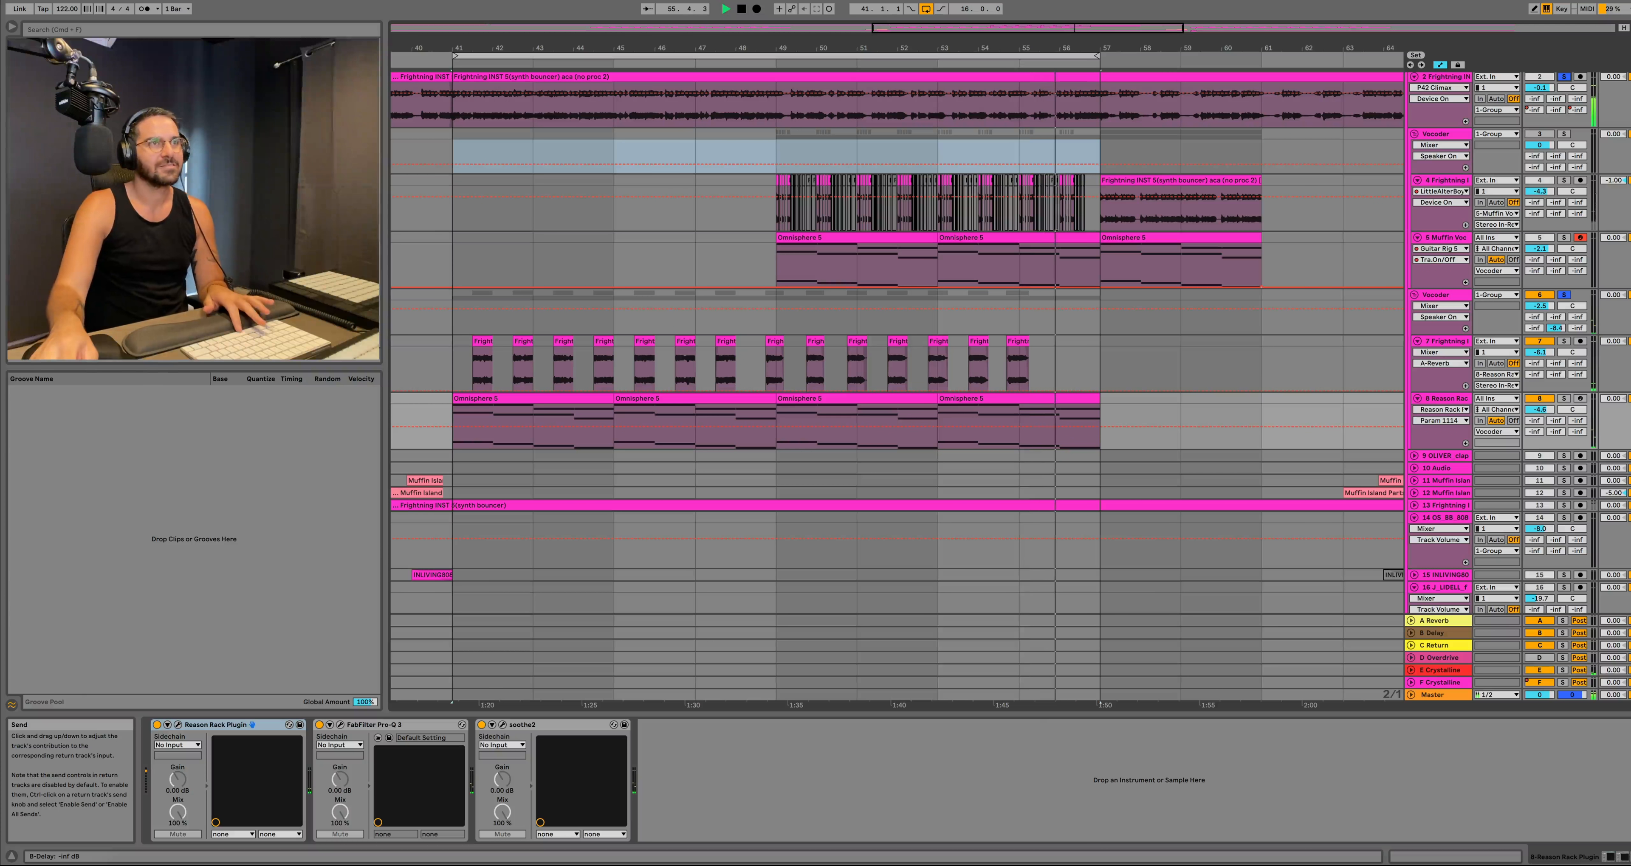
Loop bars 57 to 61 and play the Frightning vocal on track 4 soloed, clearing the solo when done.
{"action": "left_click_drag", "start_coordinate": [1097, 56], "coordinate": [1178, 55]}
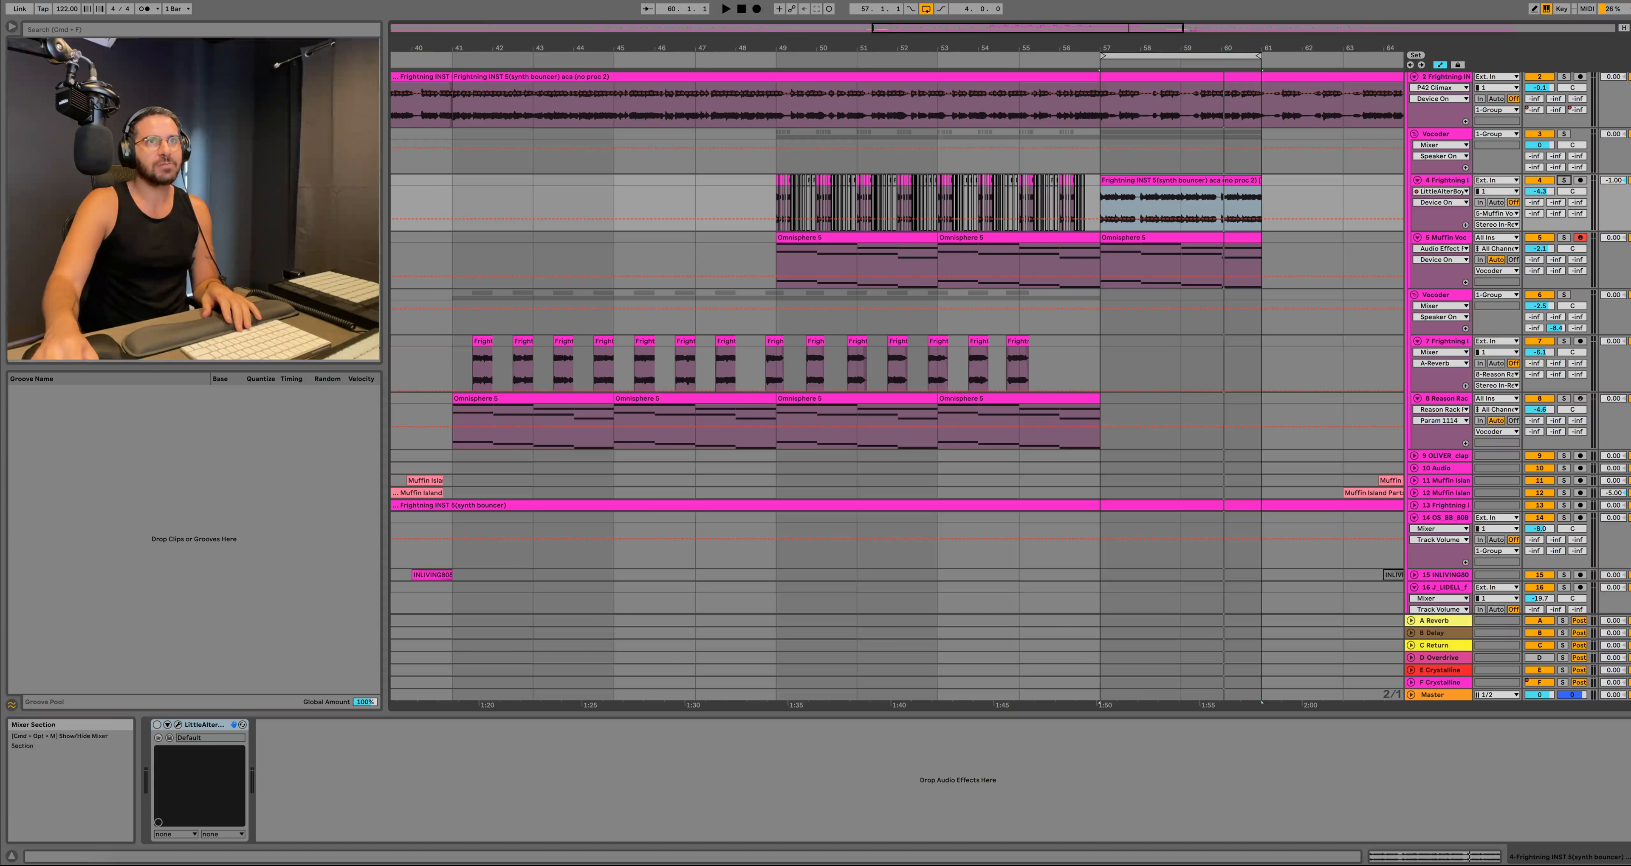
{"action": "left_click", "coordinate": [1563, 181]}
{"action": "key", "text": "space"}
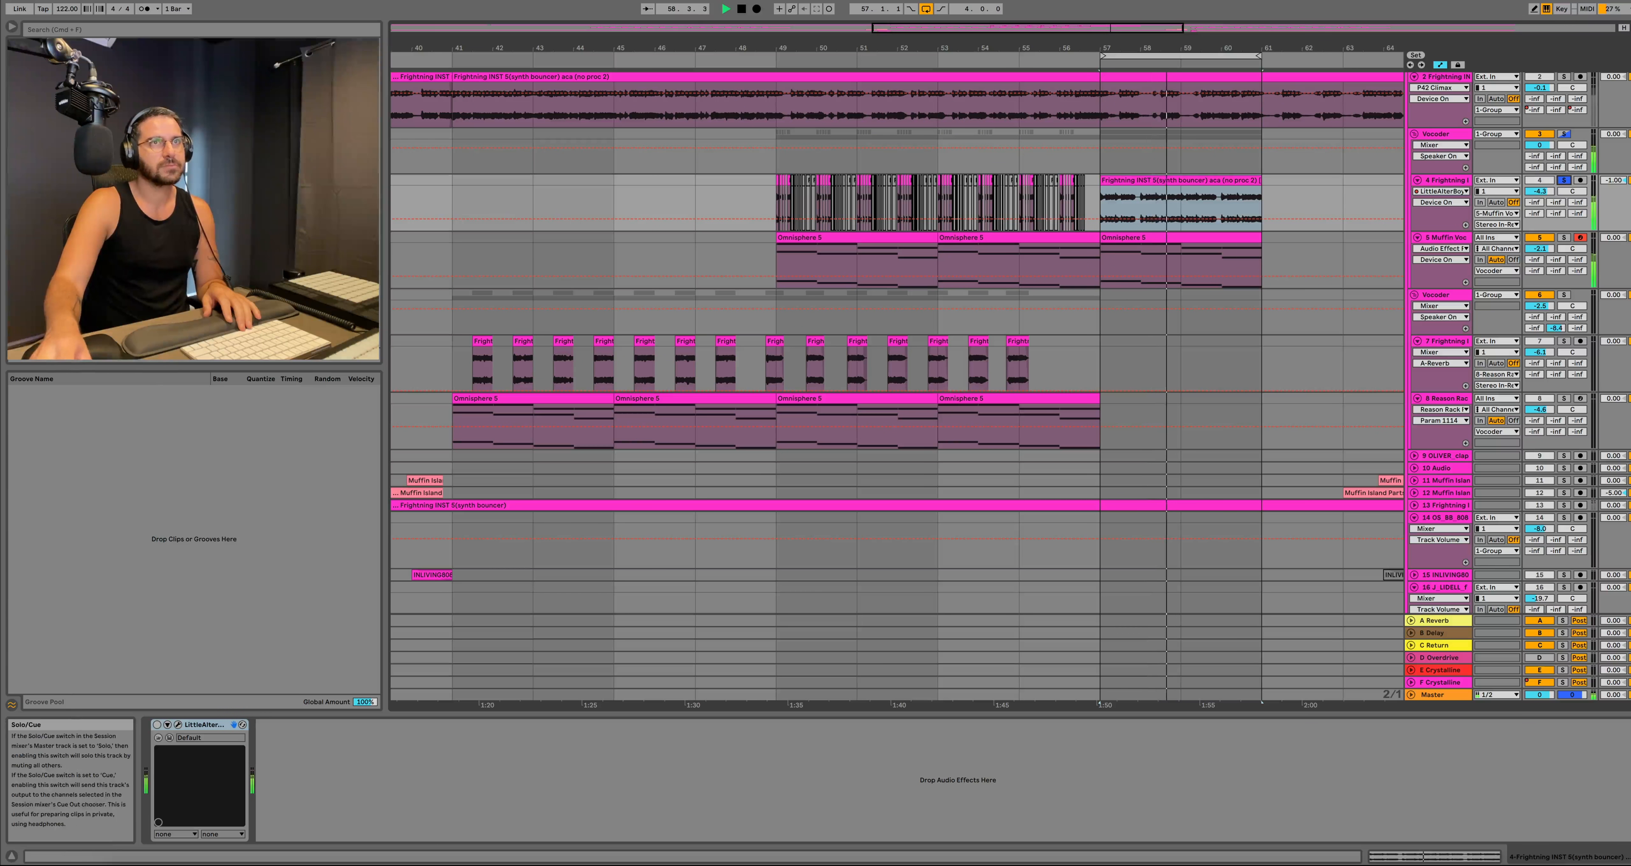
{"action": "key", "text": "space"}
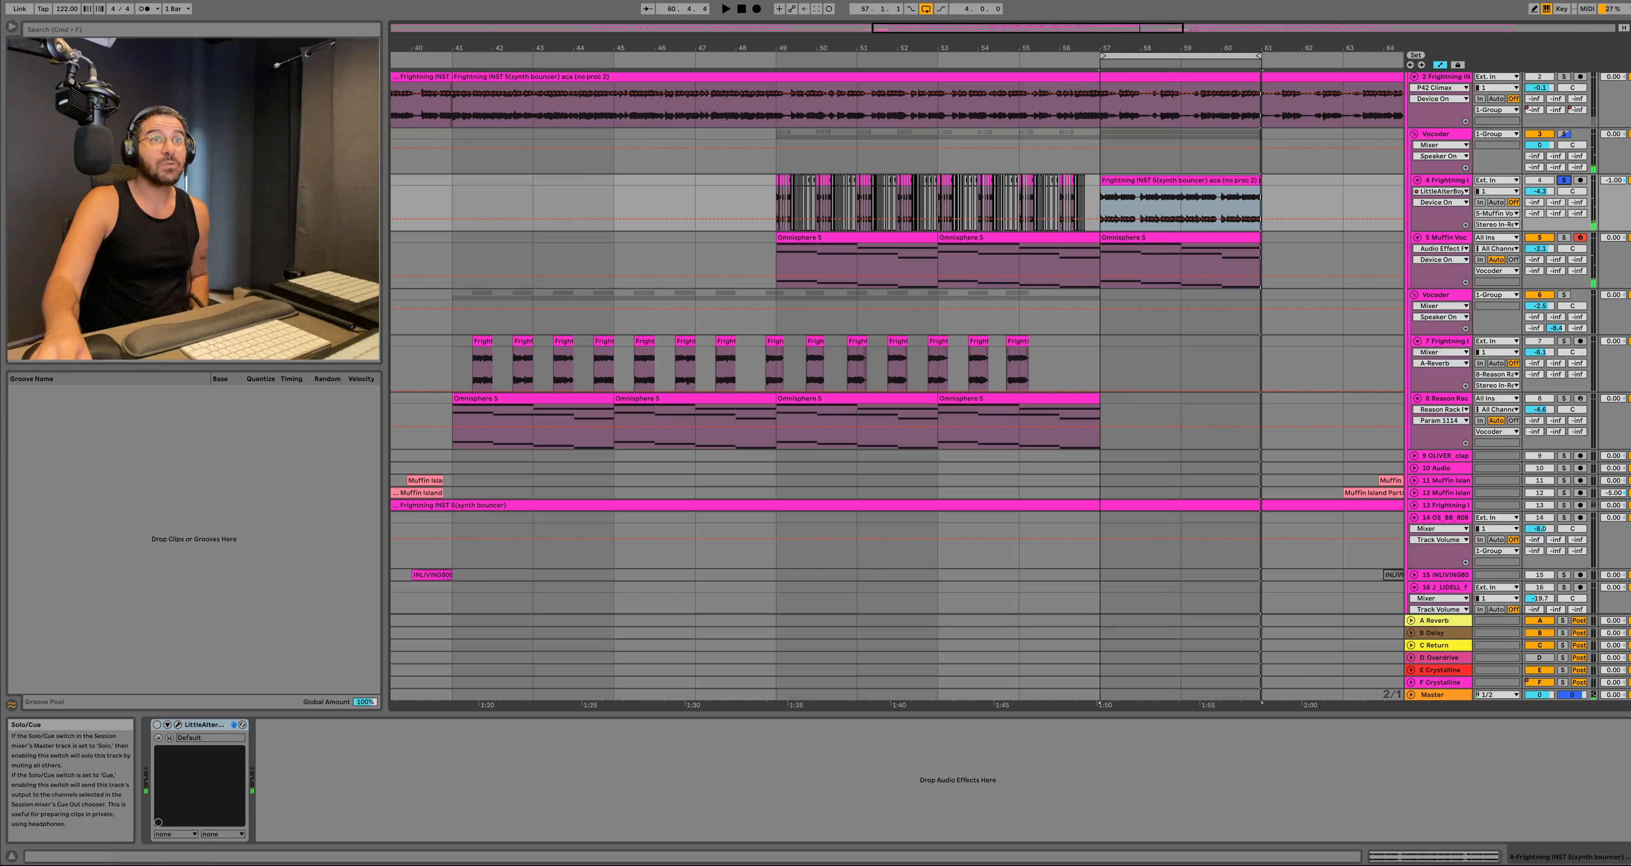
{"action": "left_click", "coordinate": [1564, 180]}
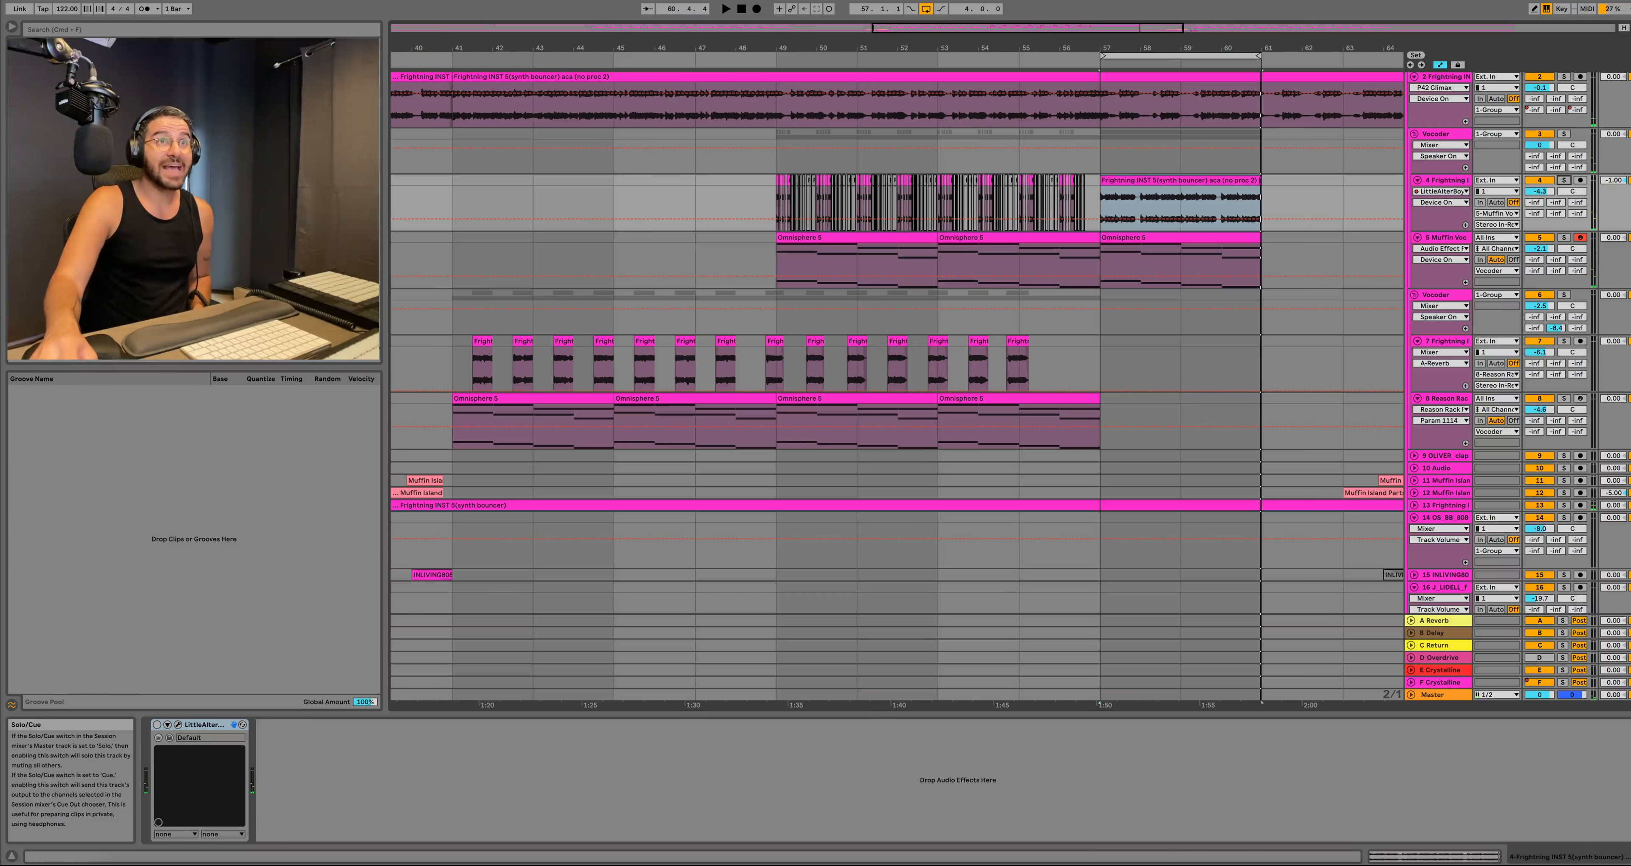
Show the BV-X Lo Fidelity patch on the track 5 Muffin Vocoder Chop while it plays, closing the Reason Rack Plugin window when done.
{"action": "left_click", "coordinate": [1446, 238]}
{"action": "left_click", "coordinate": [193, 724]}
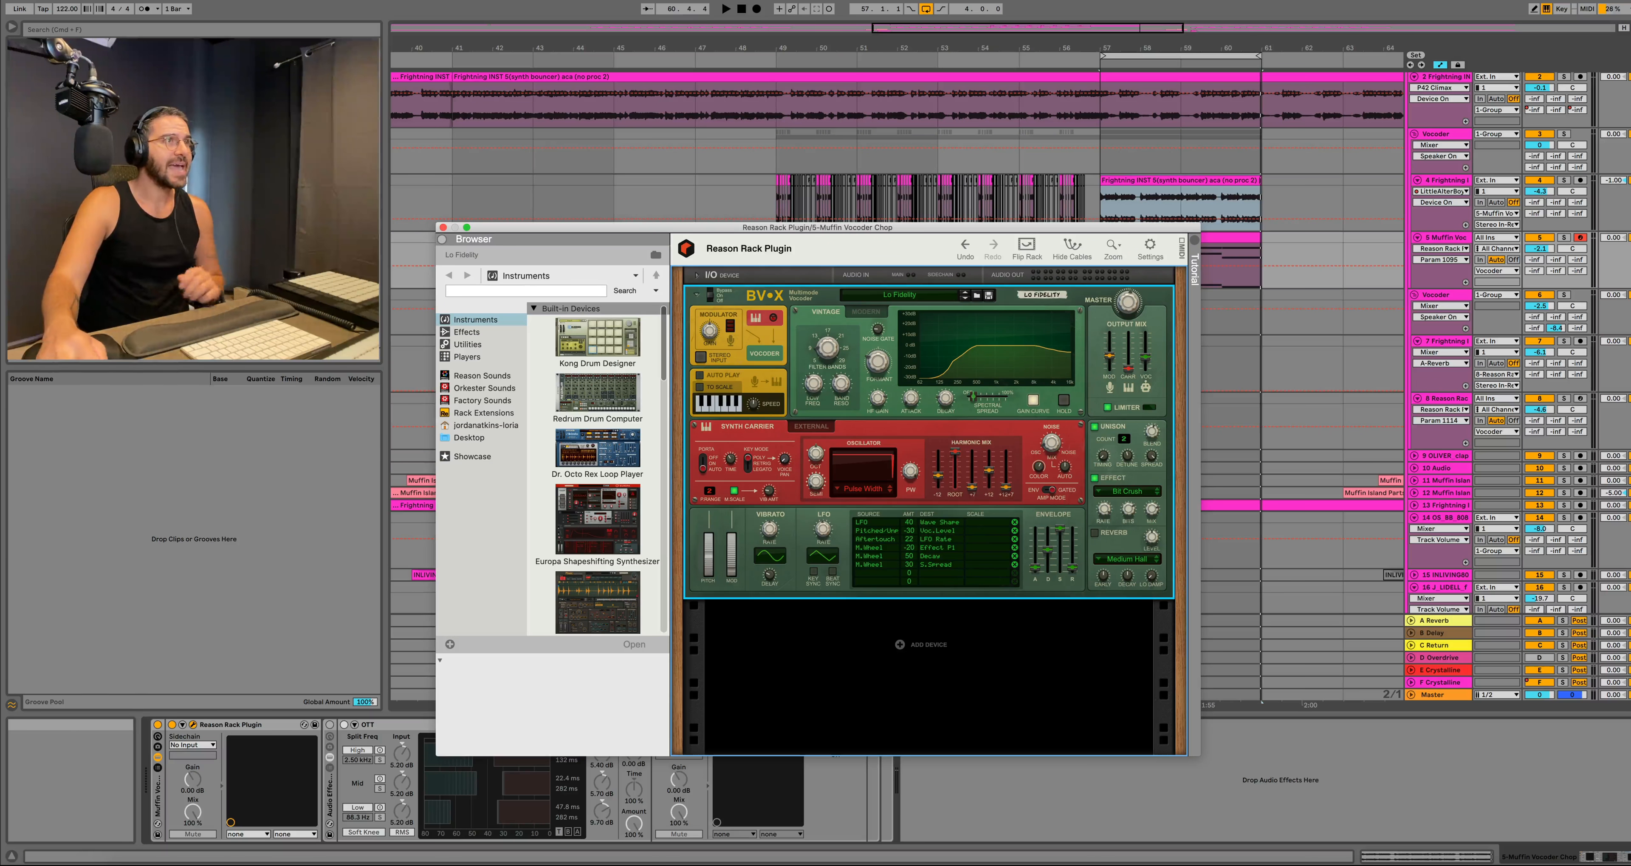
{"action": "key", "text": "space"}
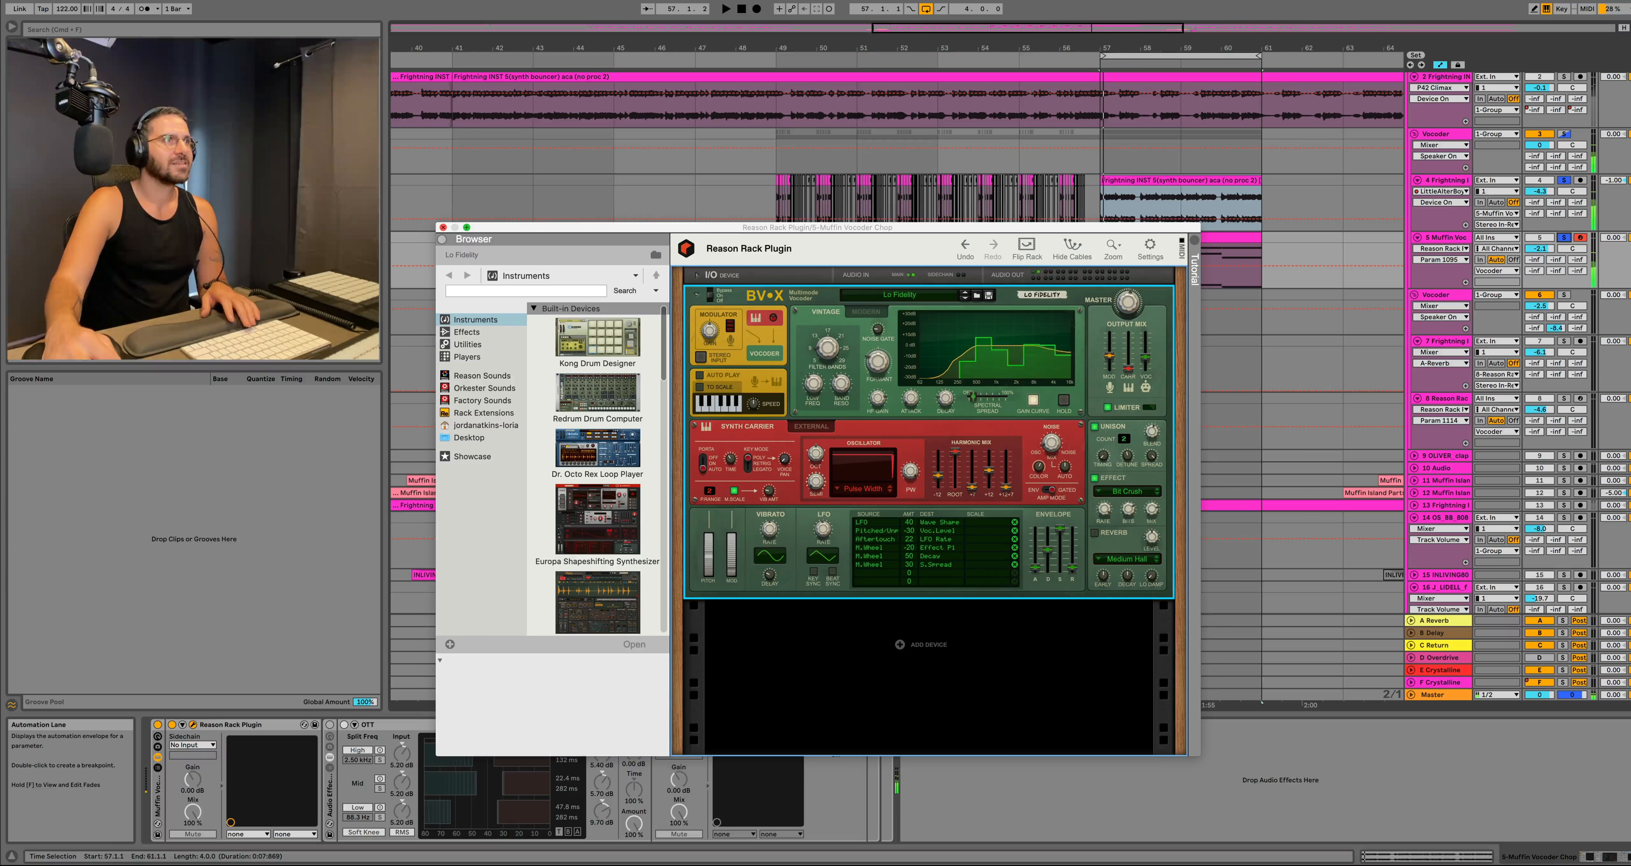
{"action": "key", "text": "space"}
{"action": "left_click", "coordinate": [443, 227]}
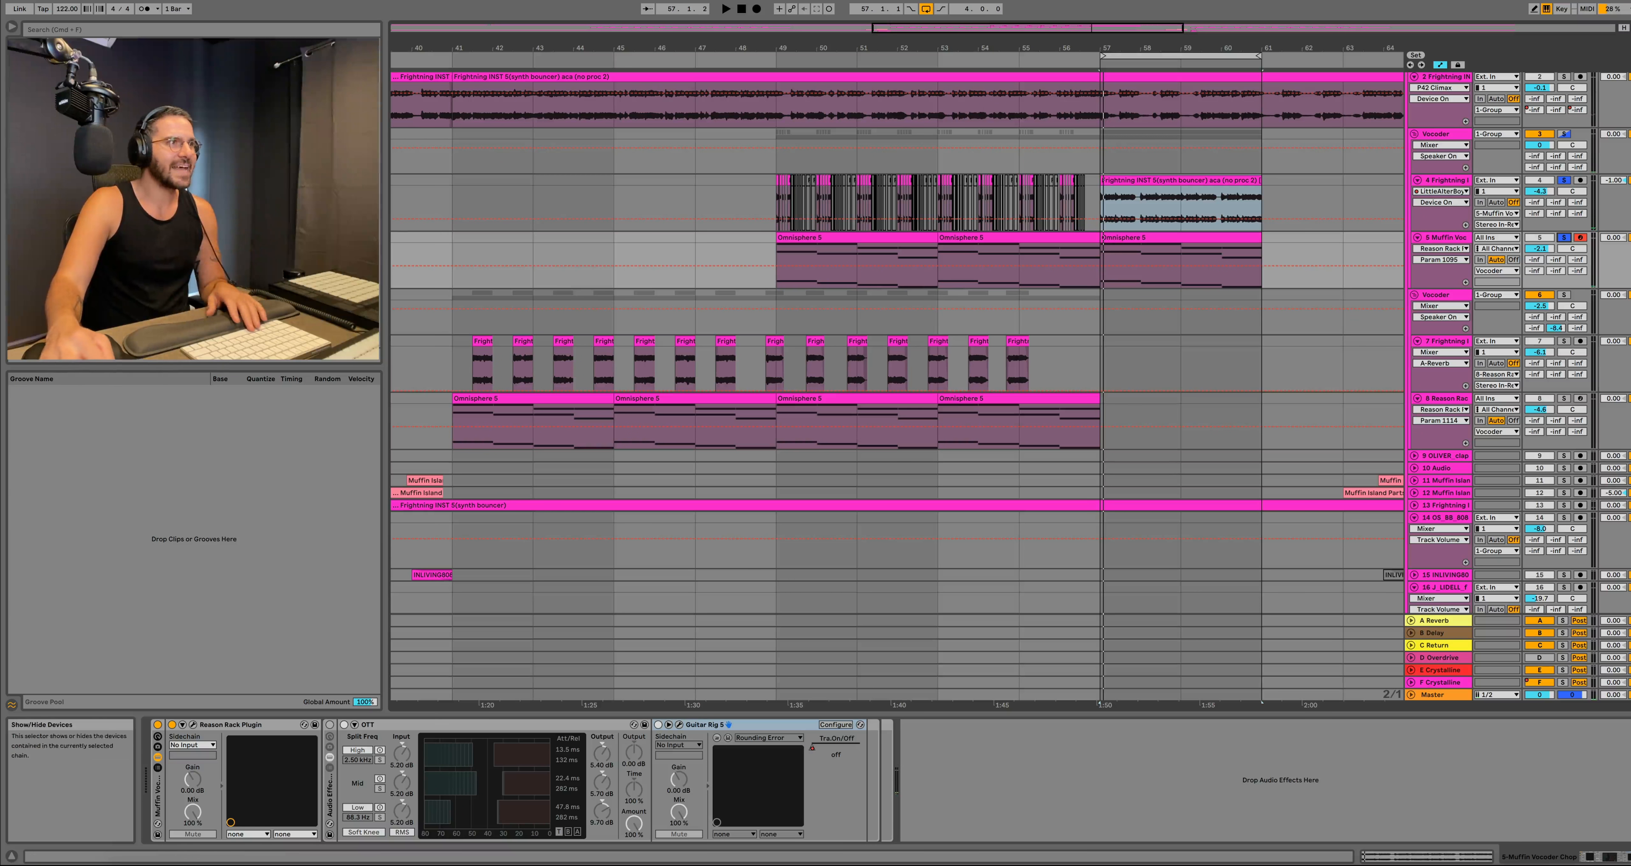
Turn on the vocoder chop's OTT and Guitar Rig 5 effect rack and play it soloed, clearing the solos on tracks 4 and 5 when done.
{"action": "left_click", "coordinate": [330, 724]}
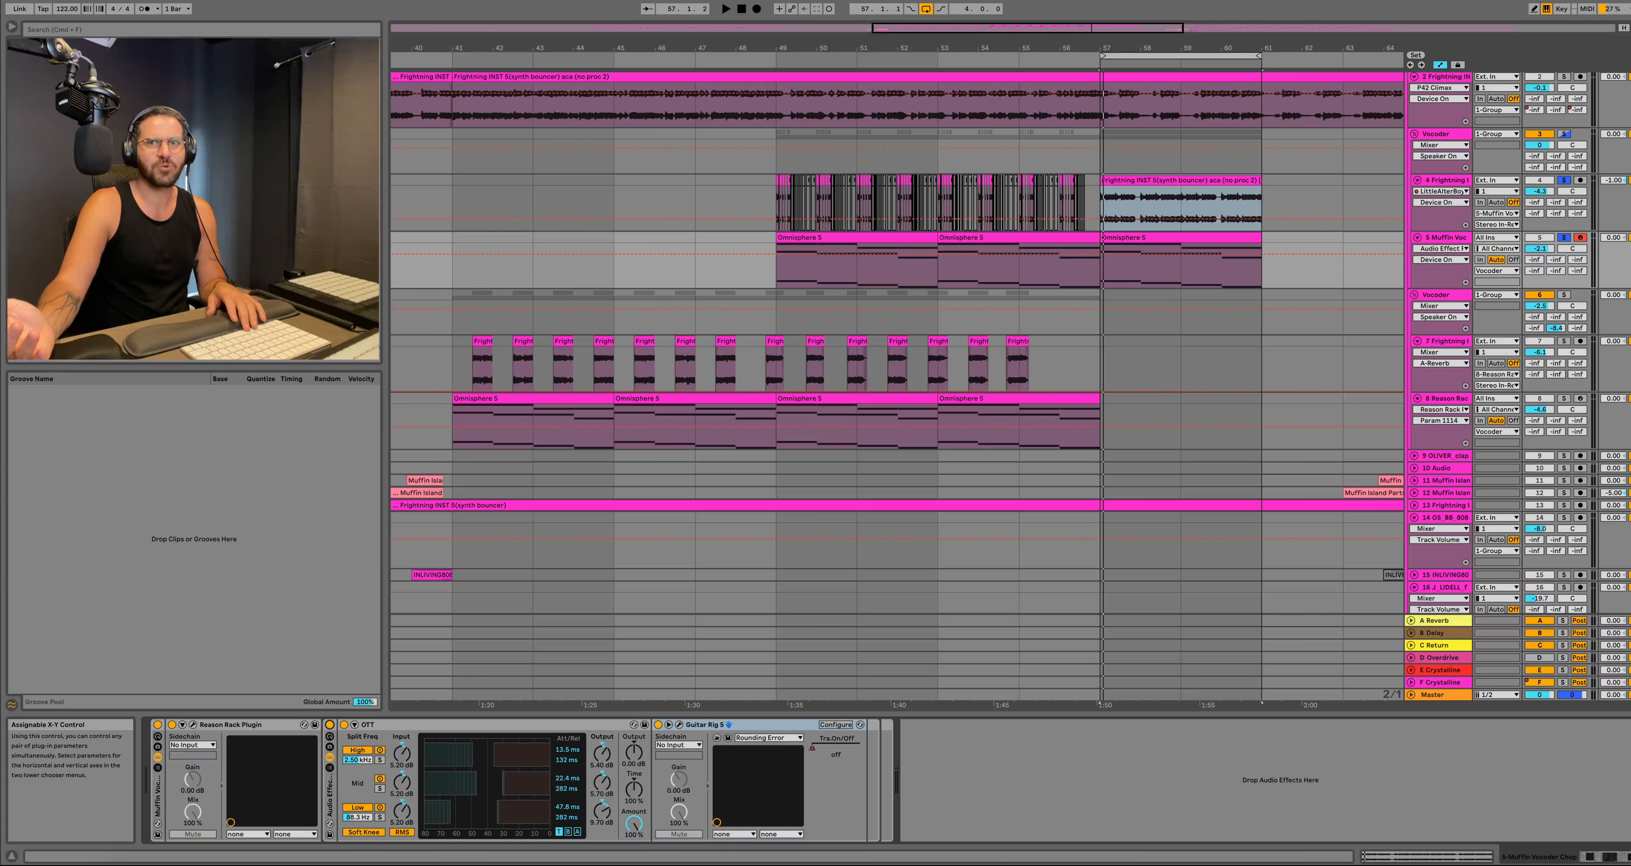
{"action": "key", "text": "space"}
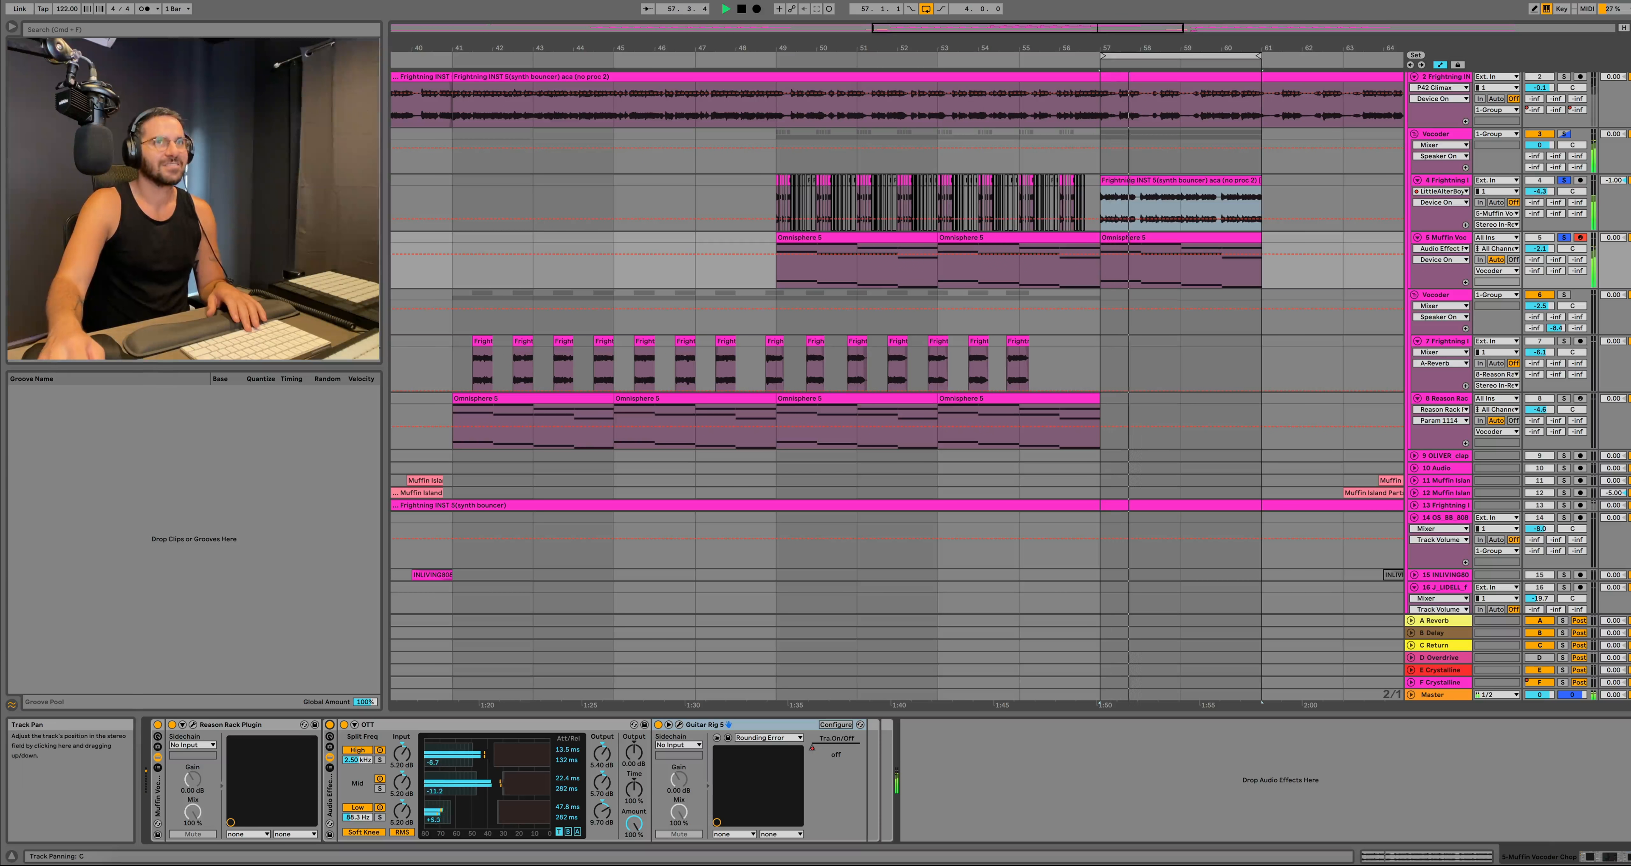
{"action": "key", "text": "space"}
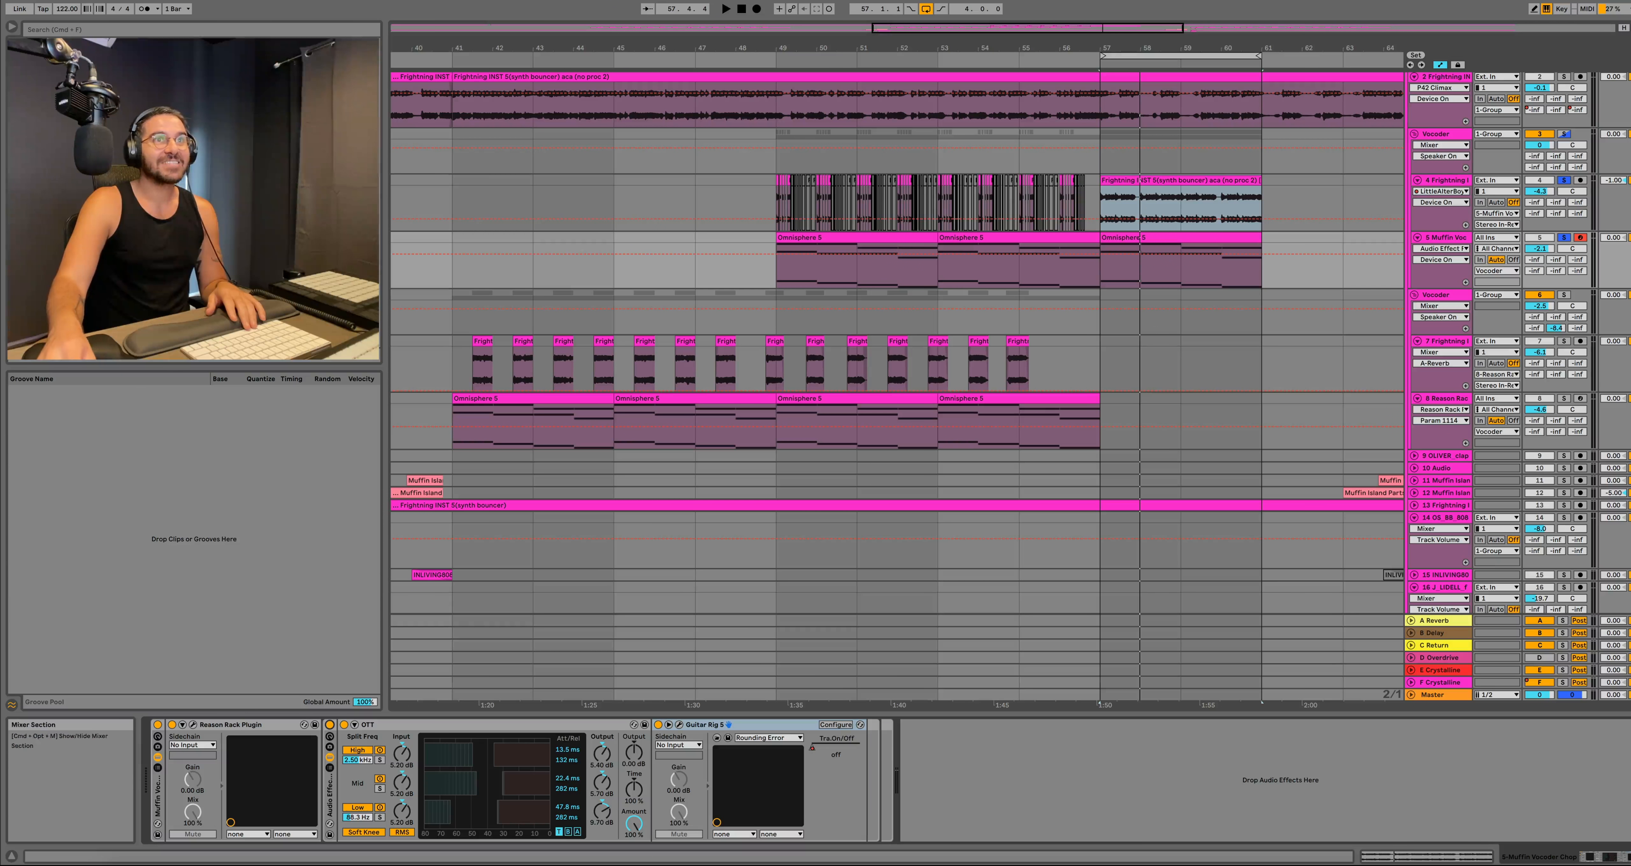
{"action": "left_click", "coordinate": [1563, 238]}
{"action": "left_click", "coordinate": [1563, 180]}
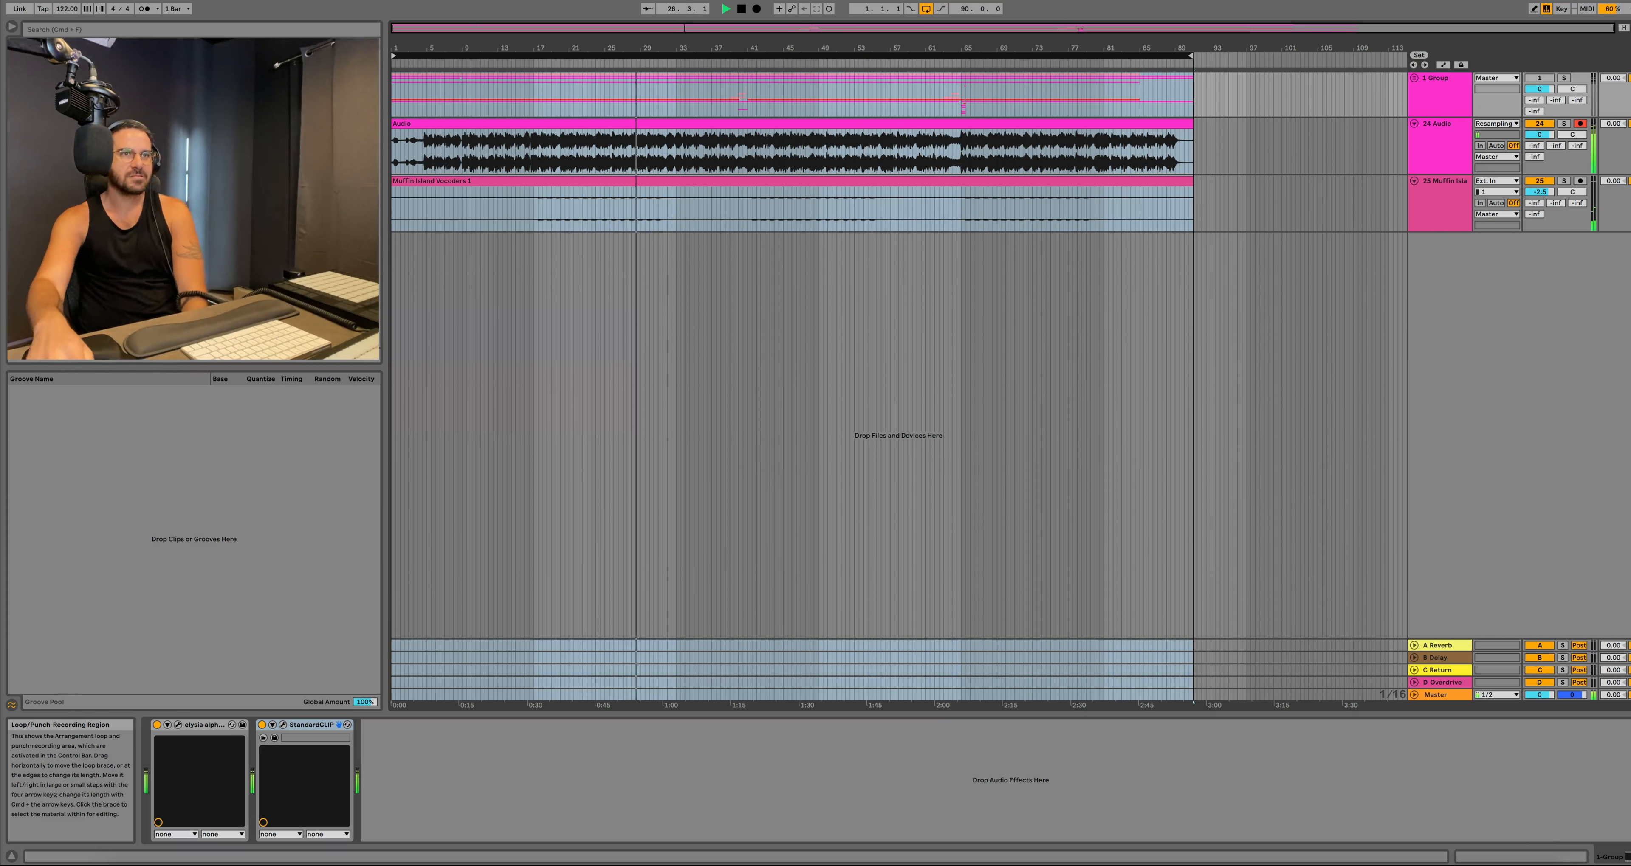
Unfold the Master track, show its device chain and open the Gullfoss window, moving it out of the way.
{"action": "left_click", "coordinate": [1413, 695]}
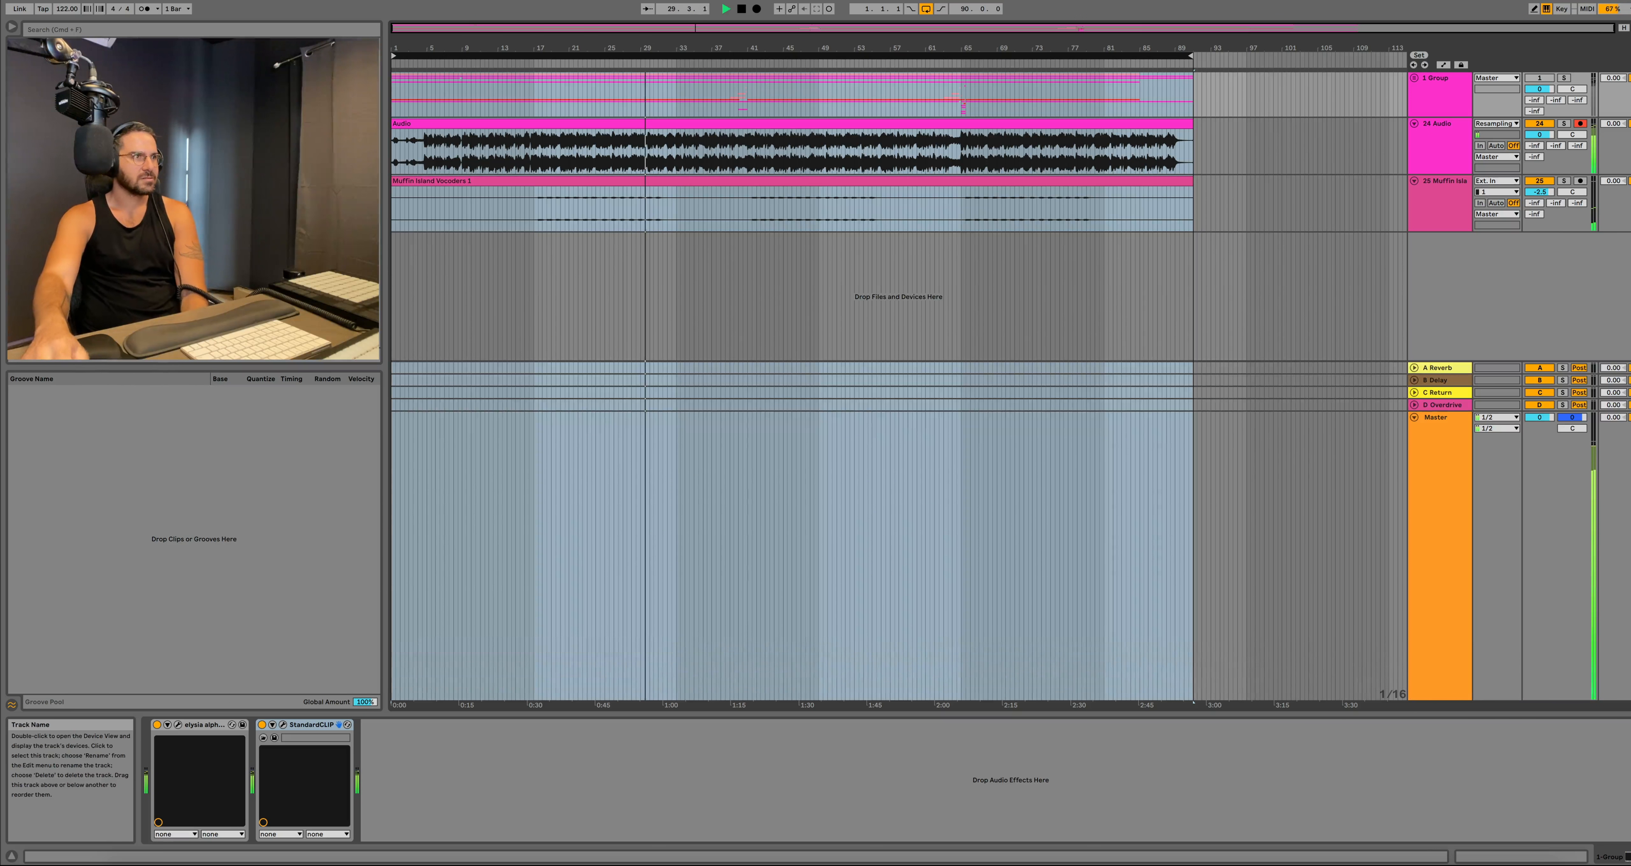
{"action": "left_click", "coordinate": [1436, 417]}
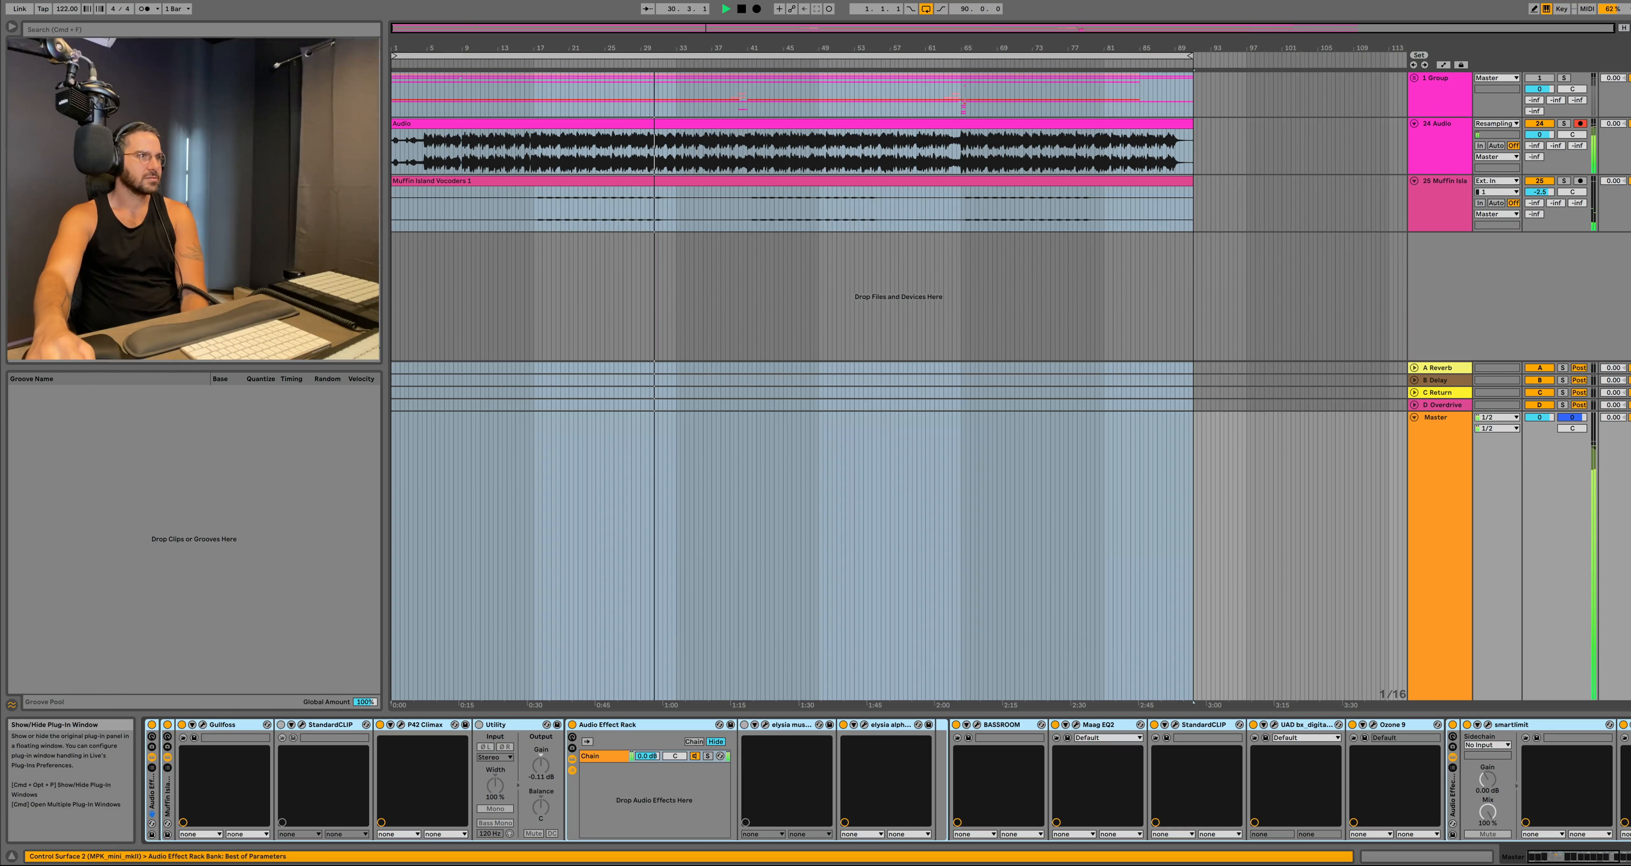
{"action": "left_click", "coordinate": [203, 724]}
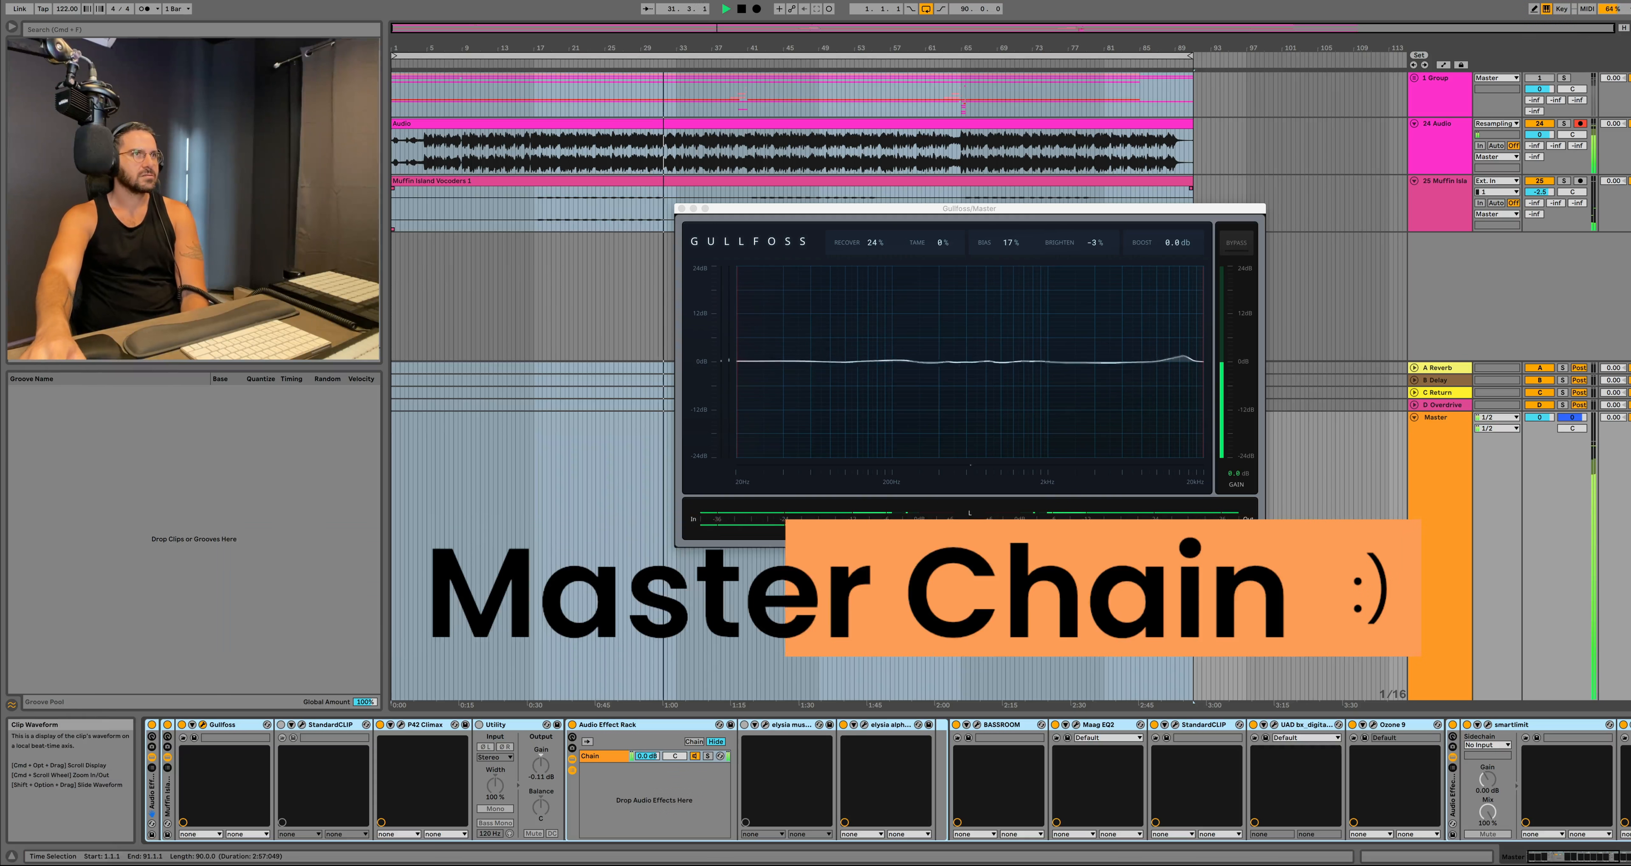
{"action": "left_click_drag", "start_coordinate": [887, 209], "coordinate": [212, 0]}
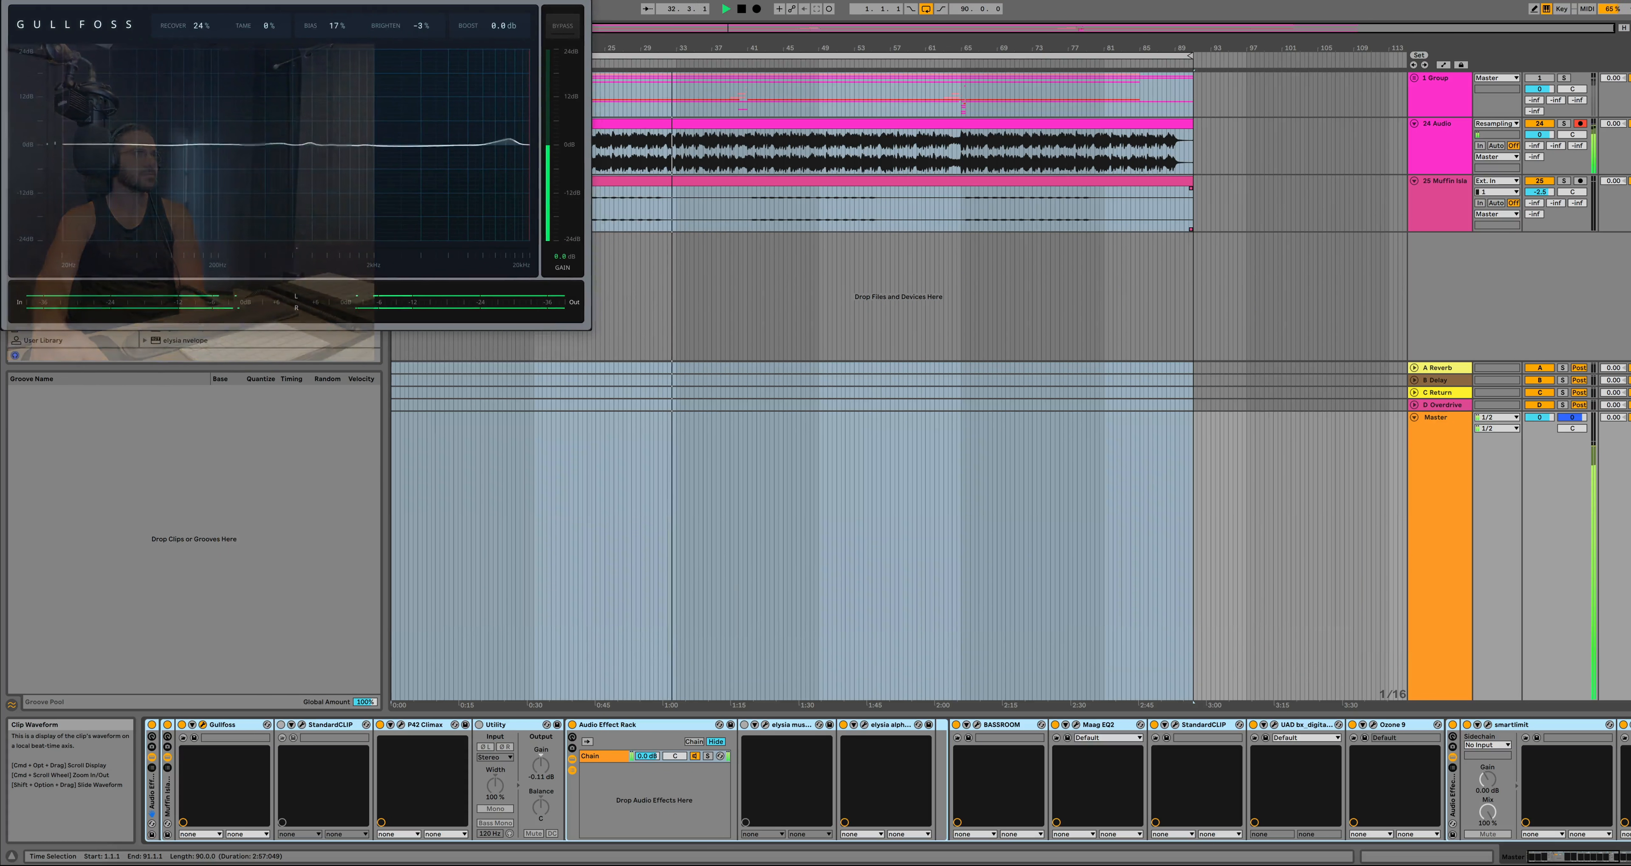
Show the Master chain's P42 Climax and elysia alpha master plug-ins, lining their windows up beside Gullfoss.
{"action": "left_click", "coordinate": [400, 725]}
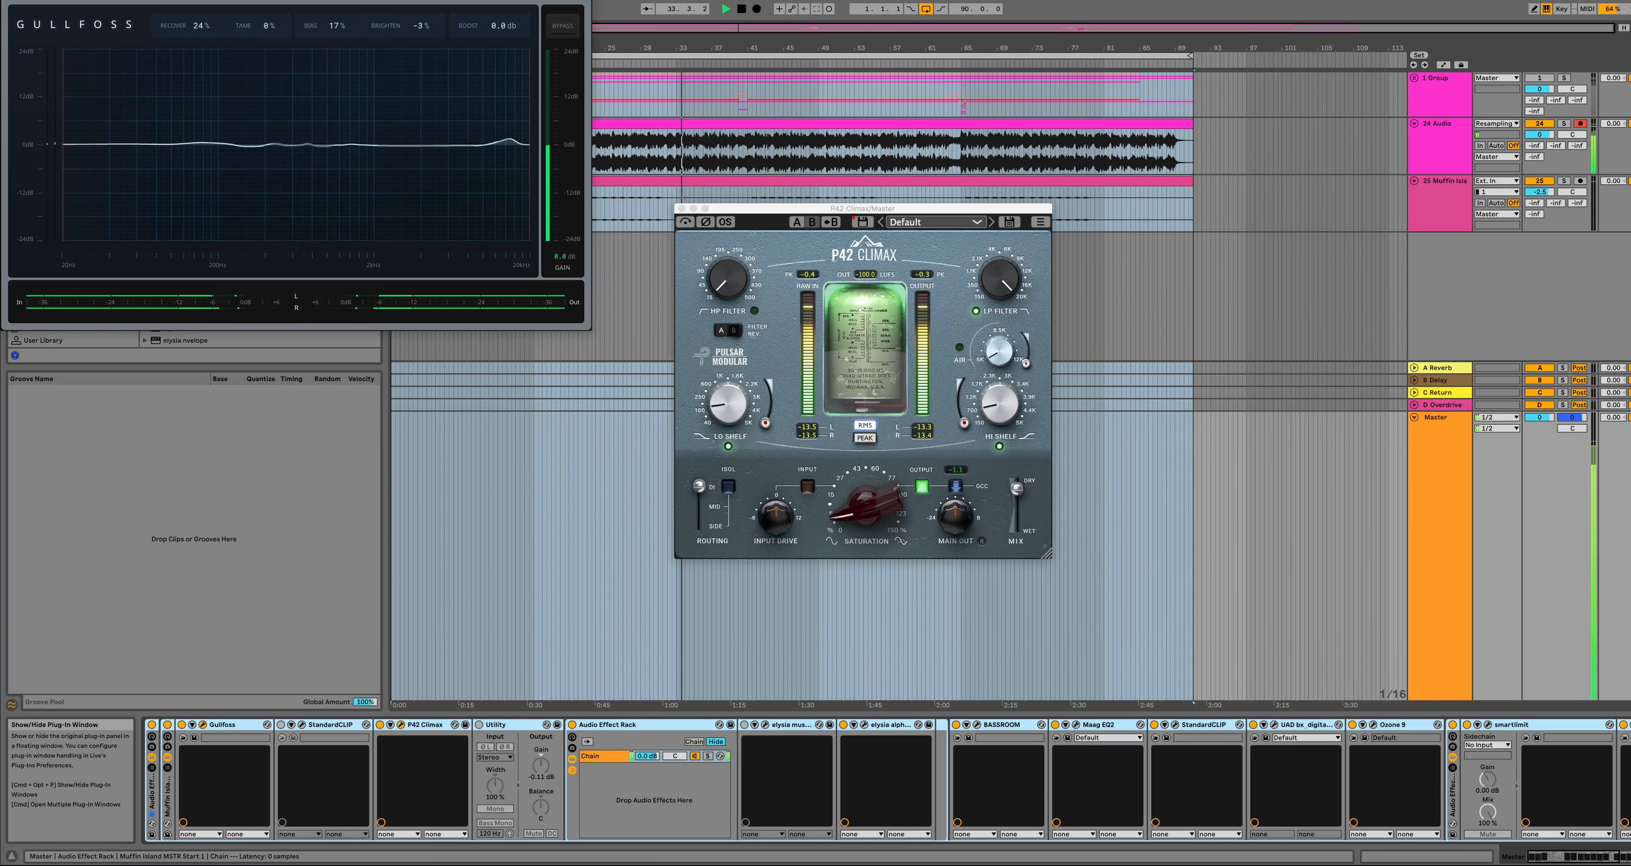
{"action": "left_click_drag", "start_coordinate": [861, 208], "coordinate": [779, 0]}
{"action": "mouse_move", "coordinate": [786, 296]}
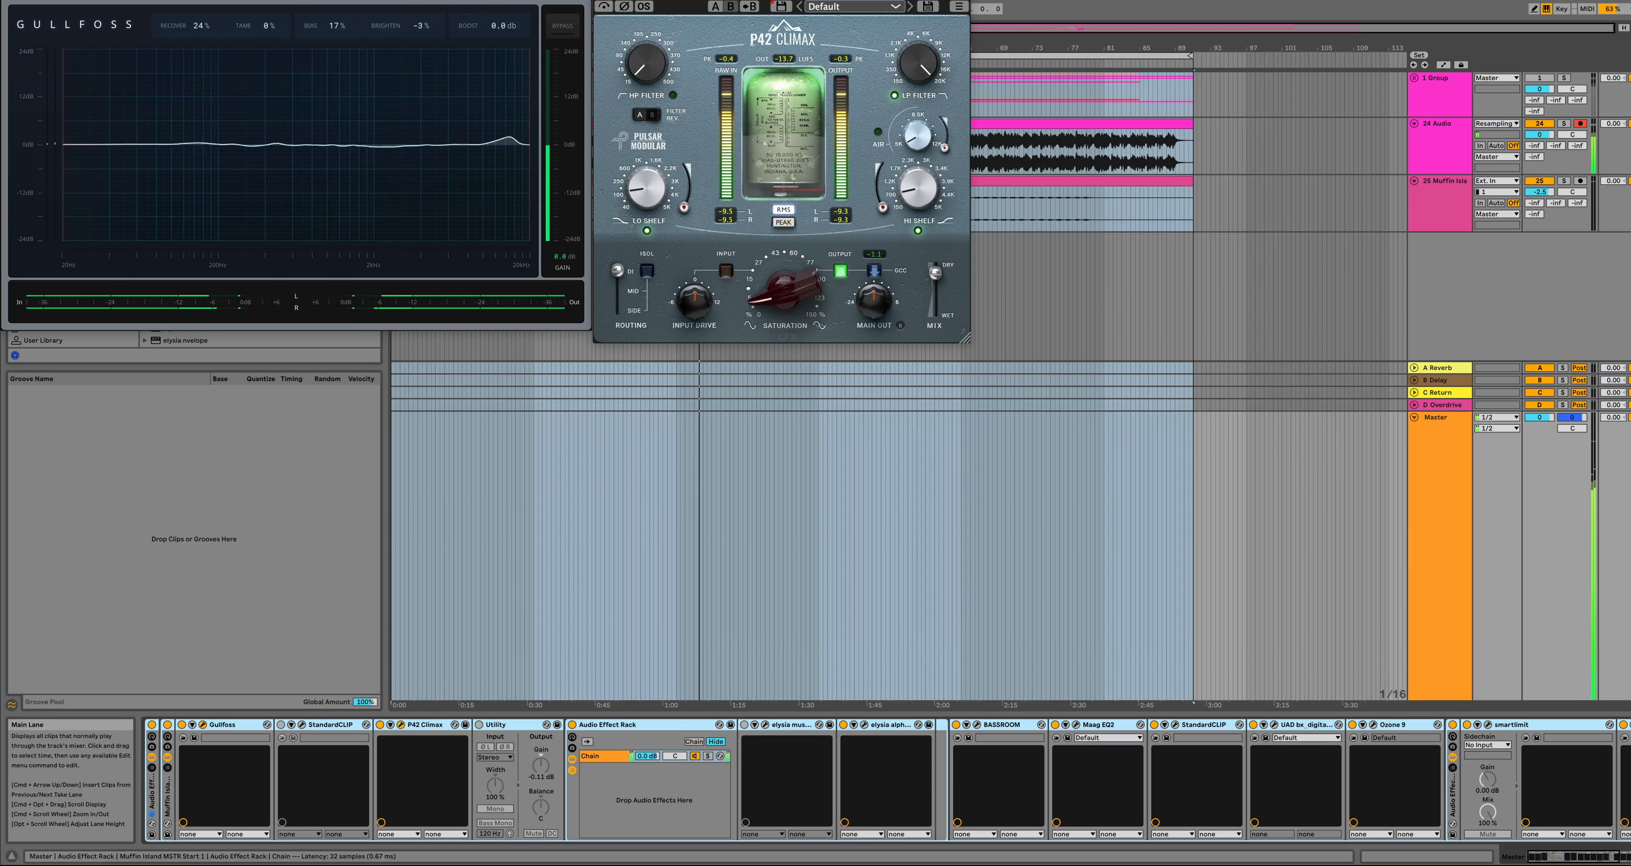
{"action": "left_click", "coordinate": [864, 724]}
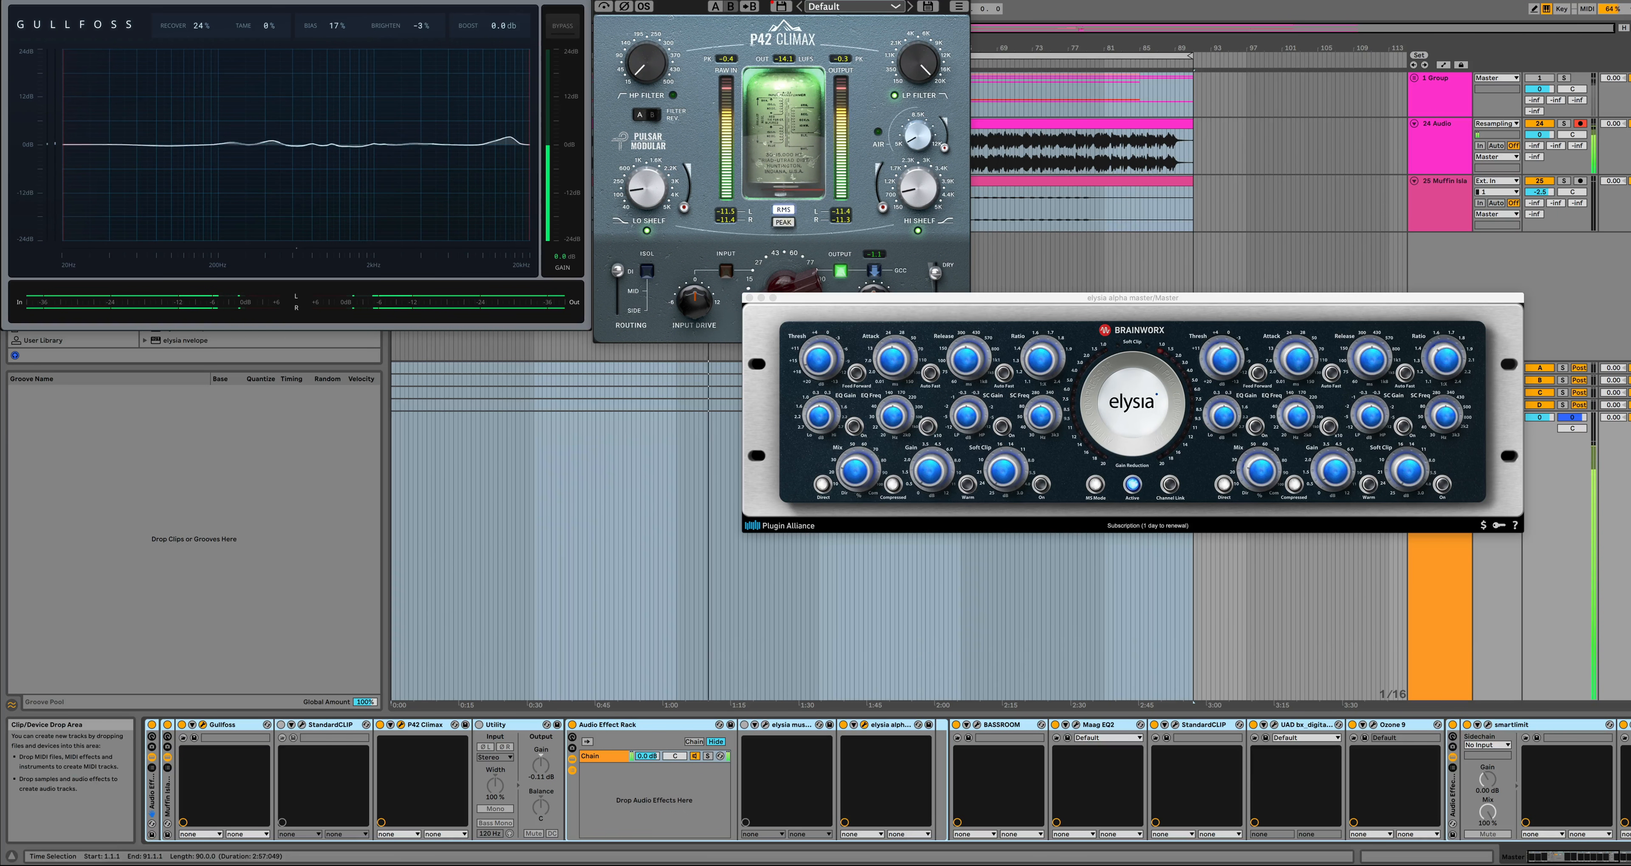
{"action": "left_click_drag", "start_coordinate": [1133, 298], "coordinate": [1362, 2]}
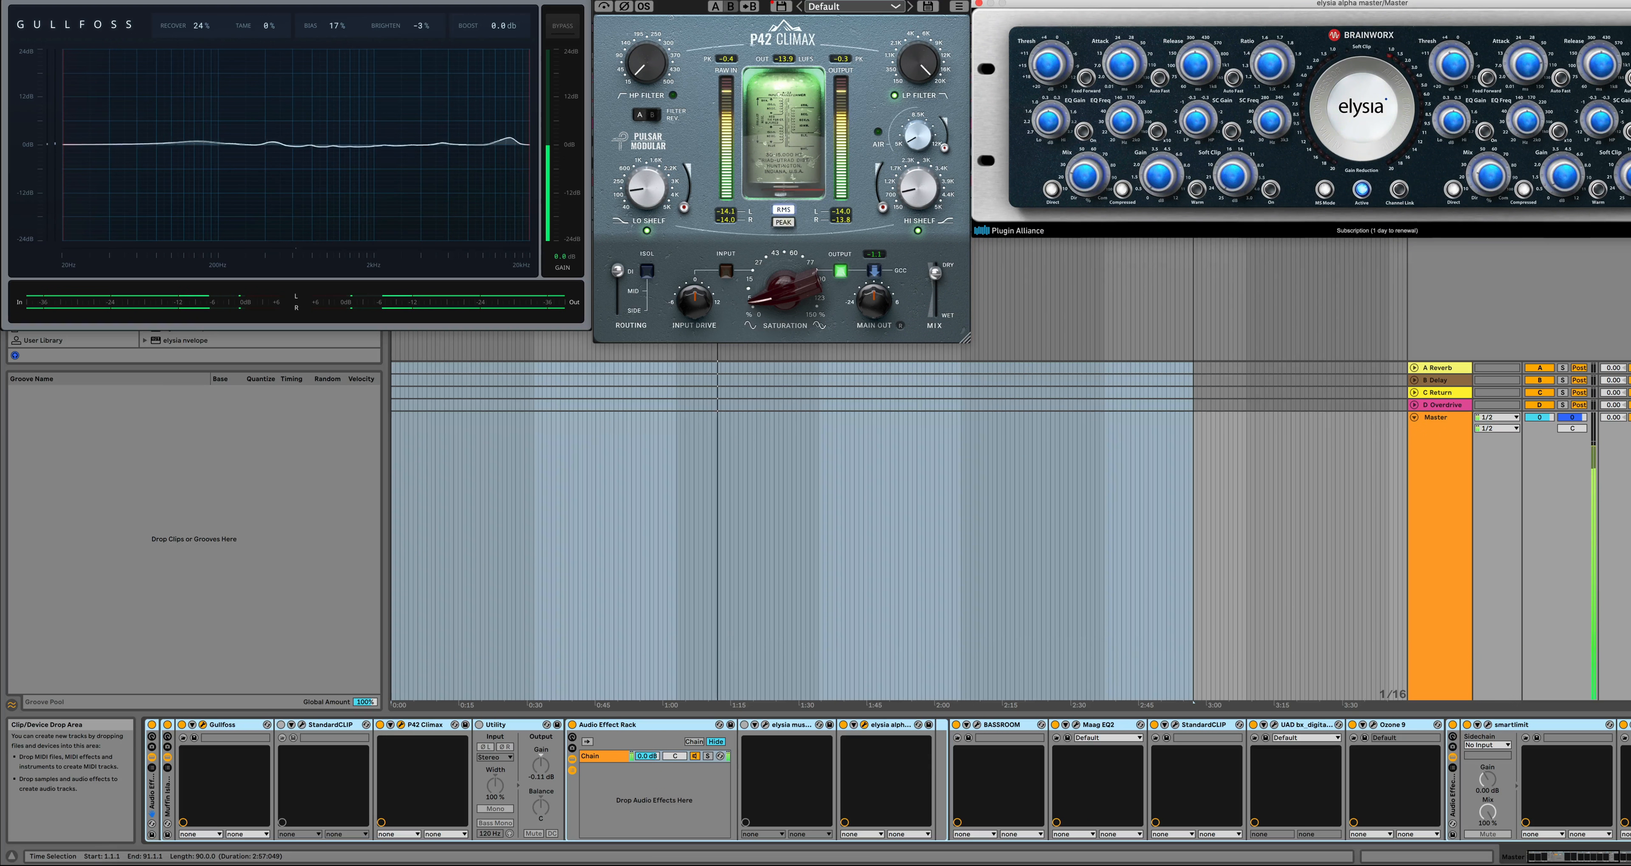
Show the Master chain's BASSROOM and Maag EQ2 plug-ins, arranging their windows below the ones already open.
{"action": "left_click", "coordinate": [977, 725]}
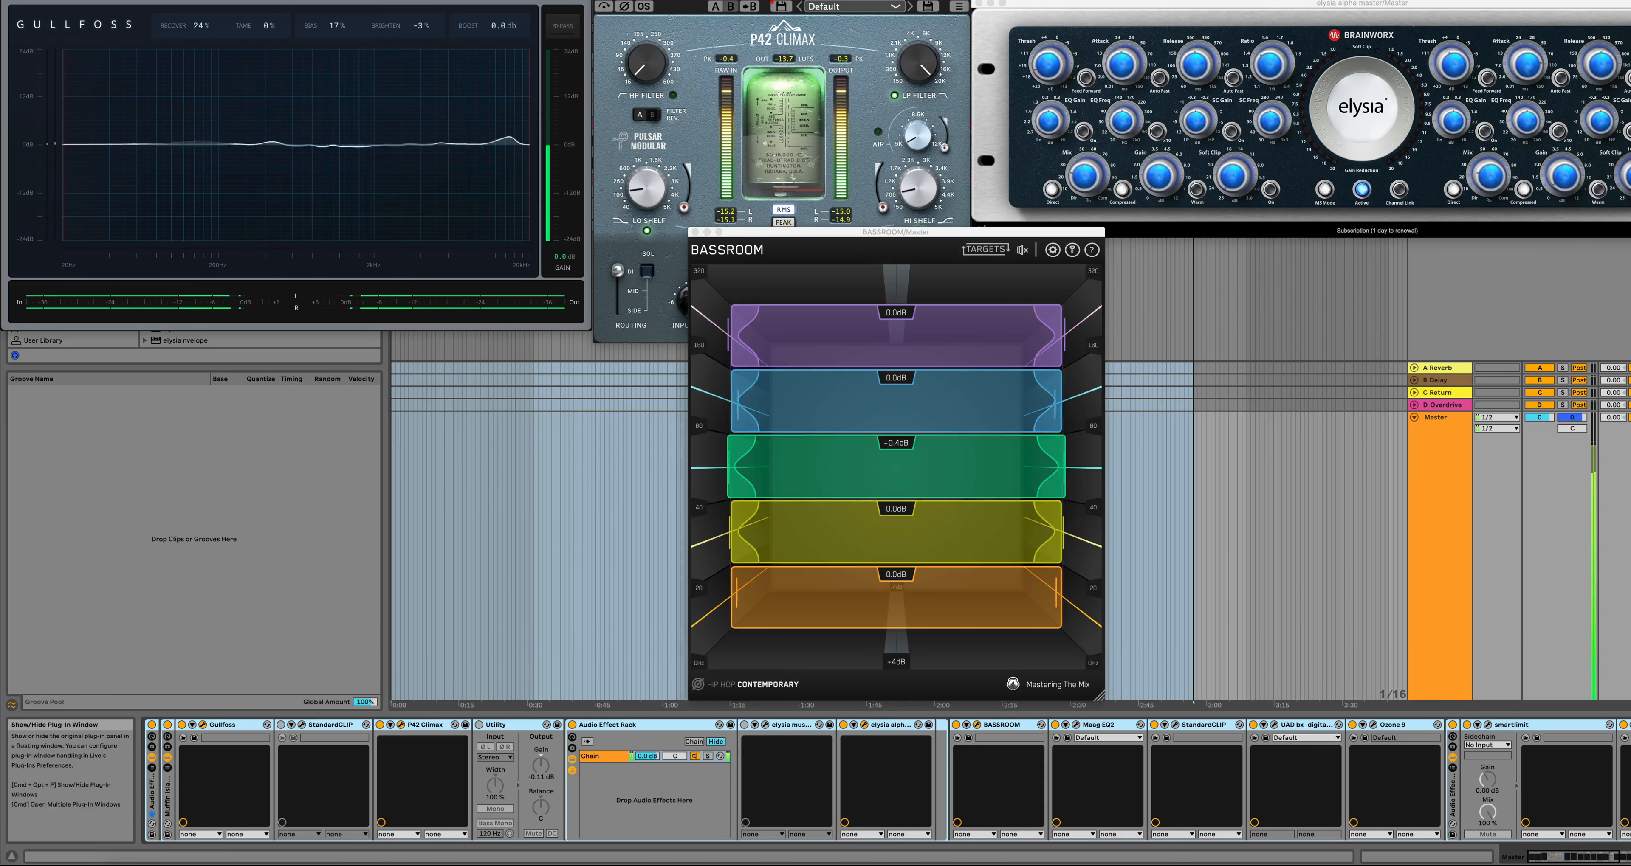
{"action": "left_click_drag", "start_coordinate": [899, 231], "coordinate": [228, 319]}
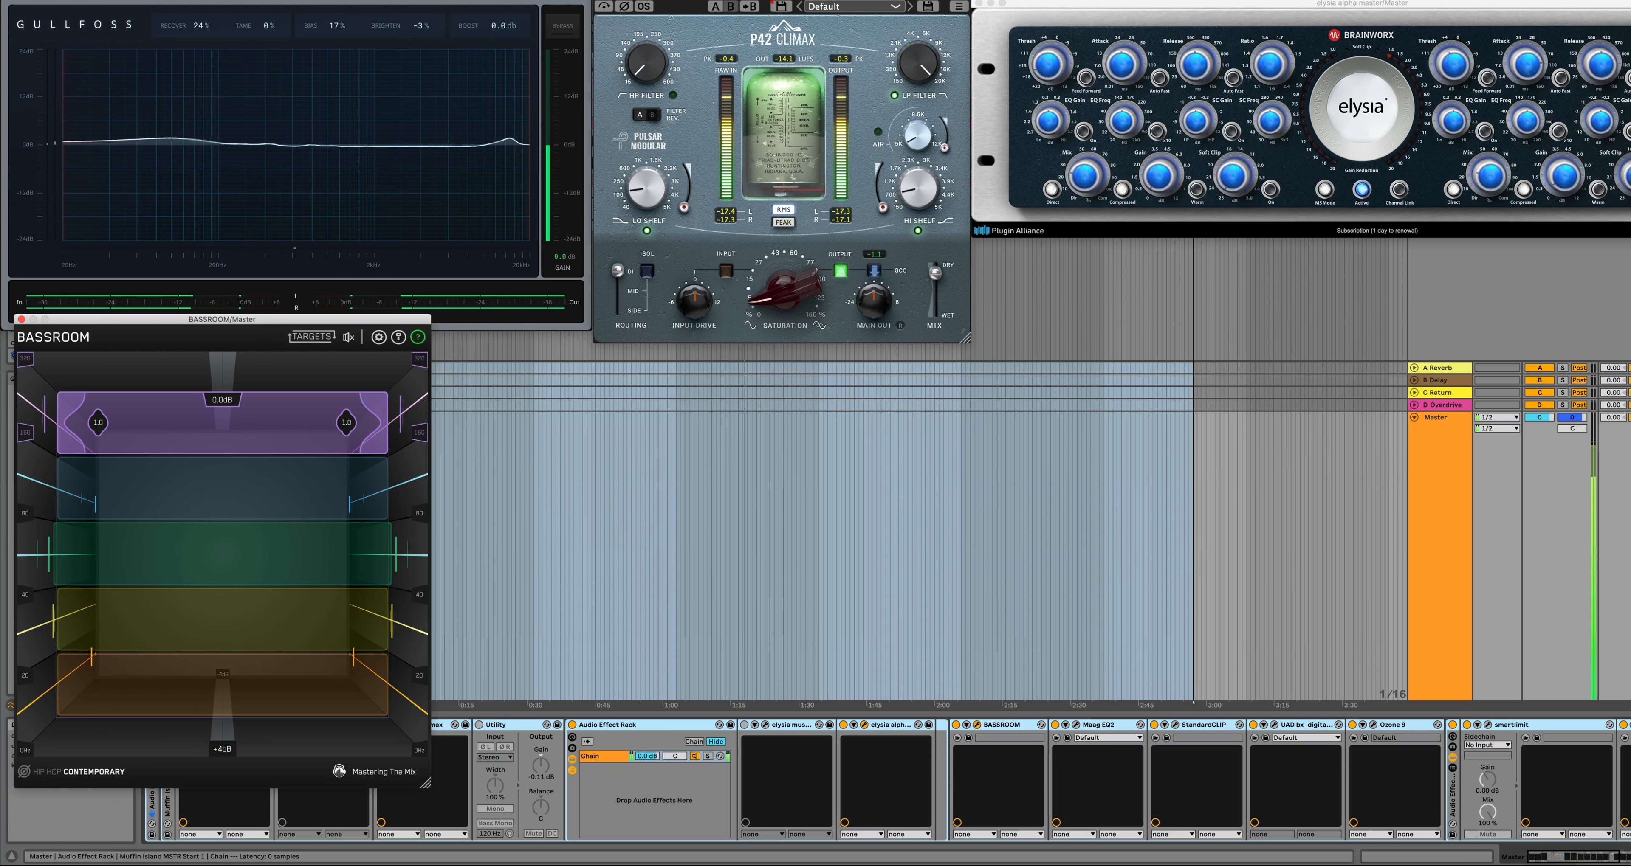
{"action": "left_click", "coordinate": [1076, 725]}
{"action": "left_click_drag", "start_coordinate": [870, 239], "coordinate": [609, 326]}
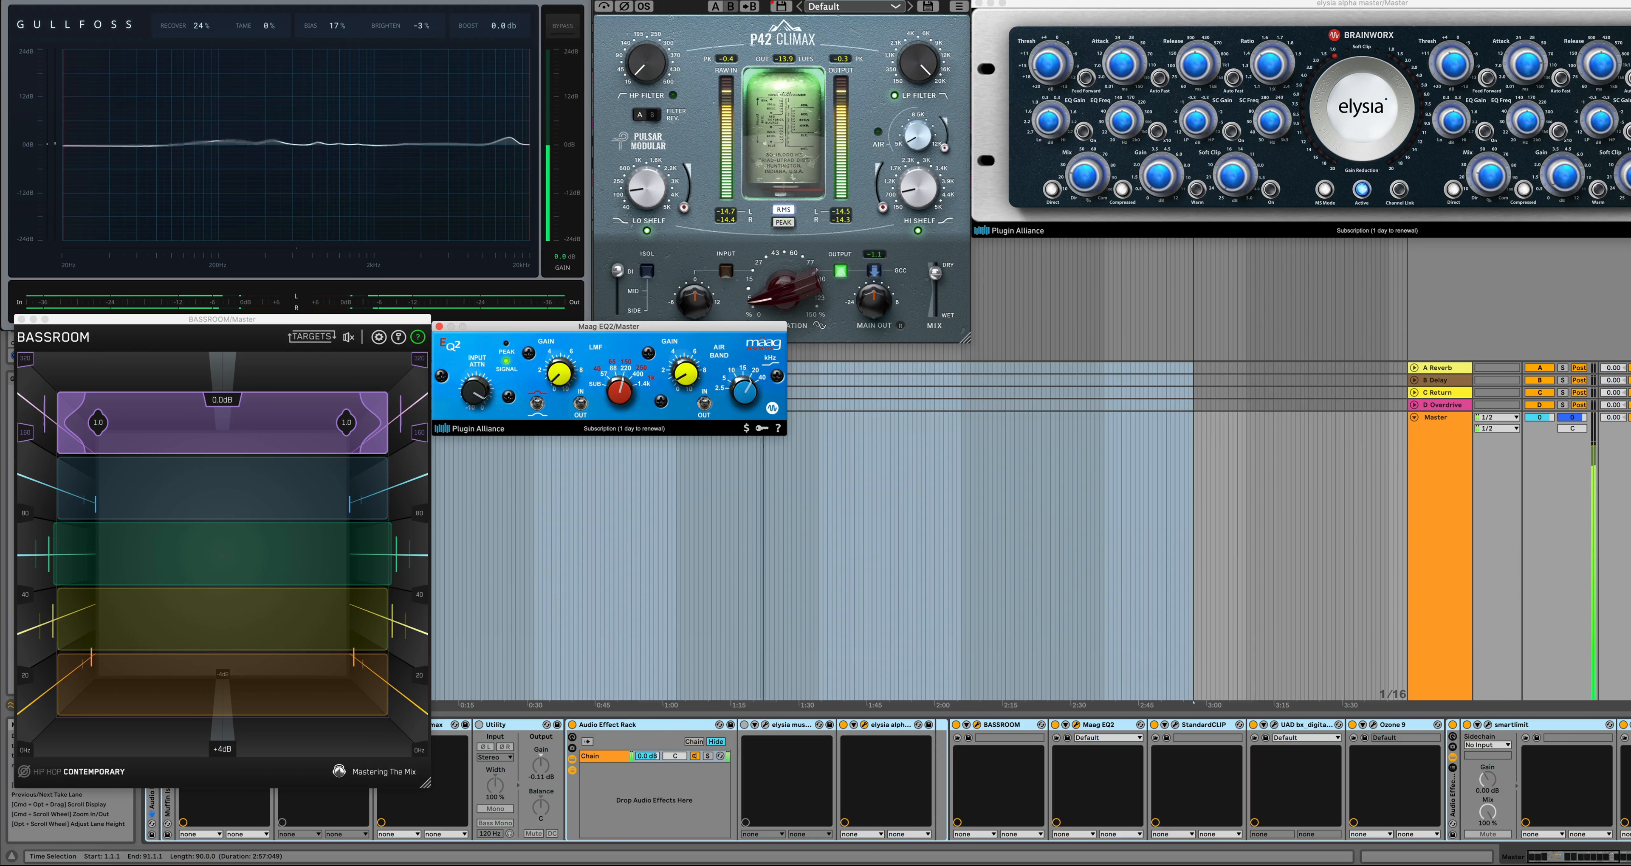
Show the Master chain's second StandardCLIP and the UAD bx_digital V3, placing their windows in the free space.
{"action": "left_click", "coordinate": [1175, 724]}
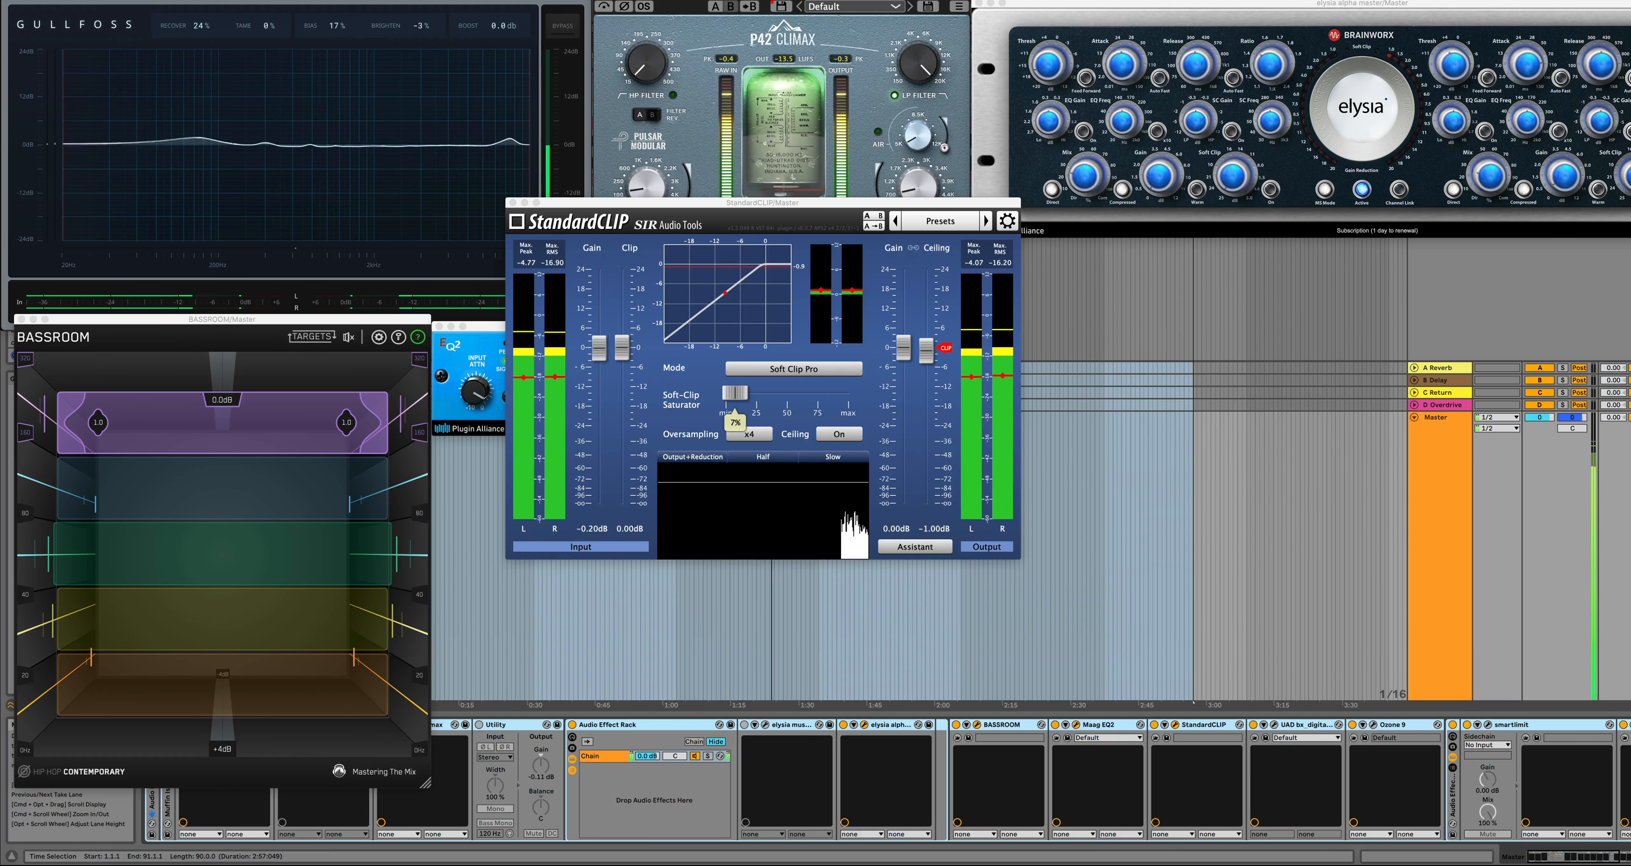
{"action": "left_click_drag", "start_coordinate": [715, 203], "coordinate": [642, 448]}
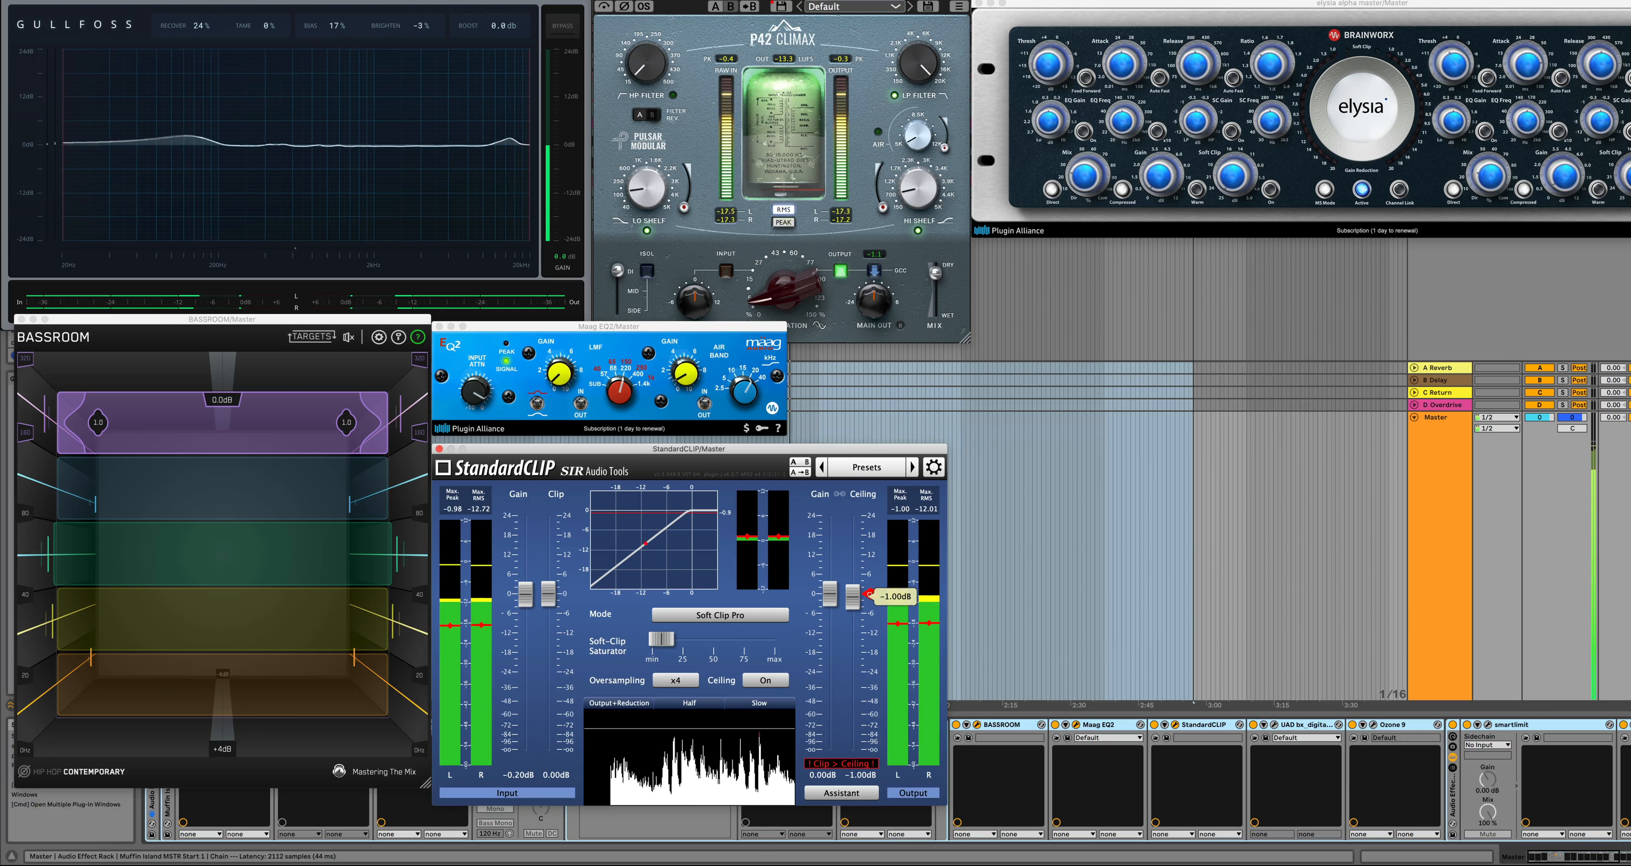
{"action": "left_click", "coordinate": [1274, 725]}
{"action": "left_click_drag", "start_coordinate": [925, 427], "coordinate": [1469, 231]}
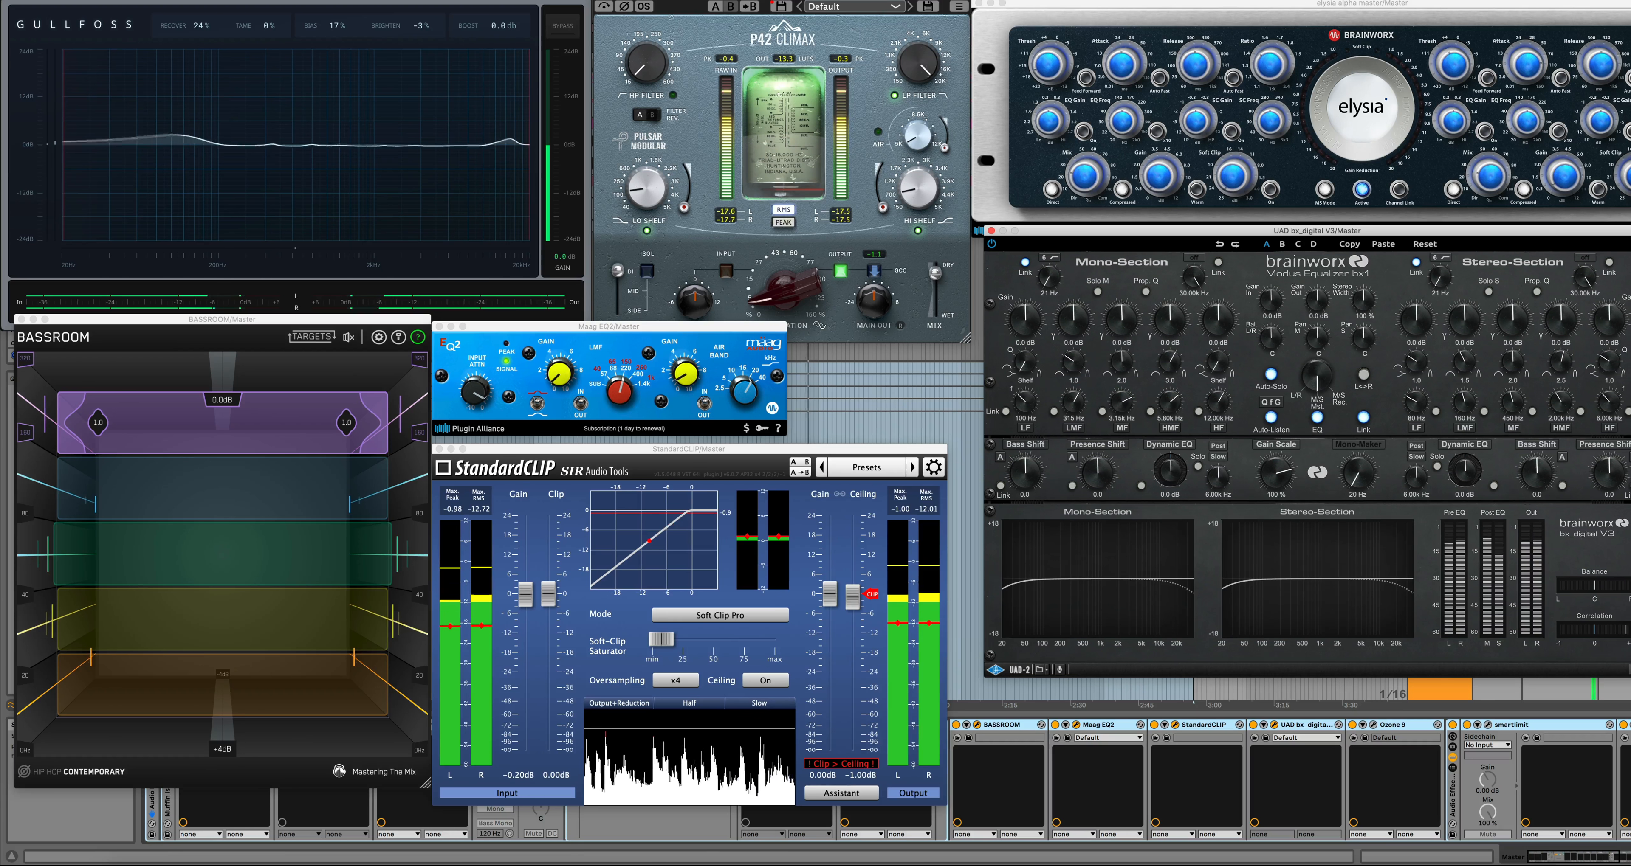
Open Ozone 9 from the Master chain and examine its Equalizer 1, Dynamics and Exciter modules, including the Exciter's Side channel.
{"action": "left_click", "coordinate": [1372, 725]}
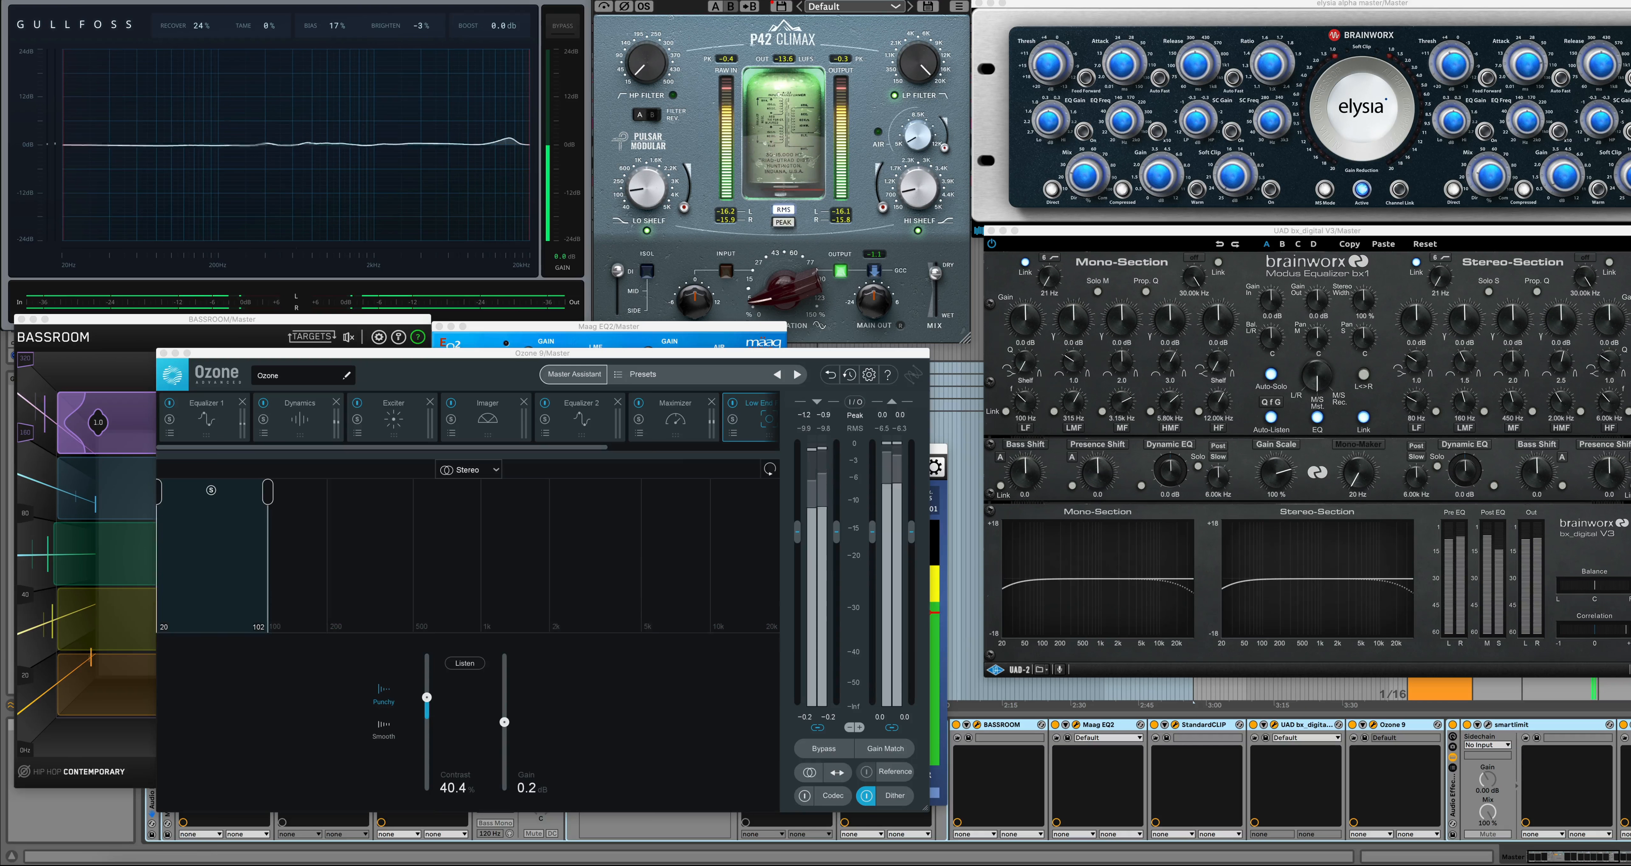
{"action": "left_click_drag", "start_coordinate": [671, 353], "coordinate": [1002, 262]}
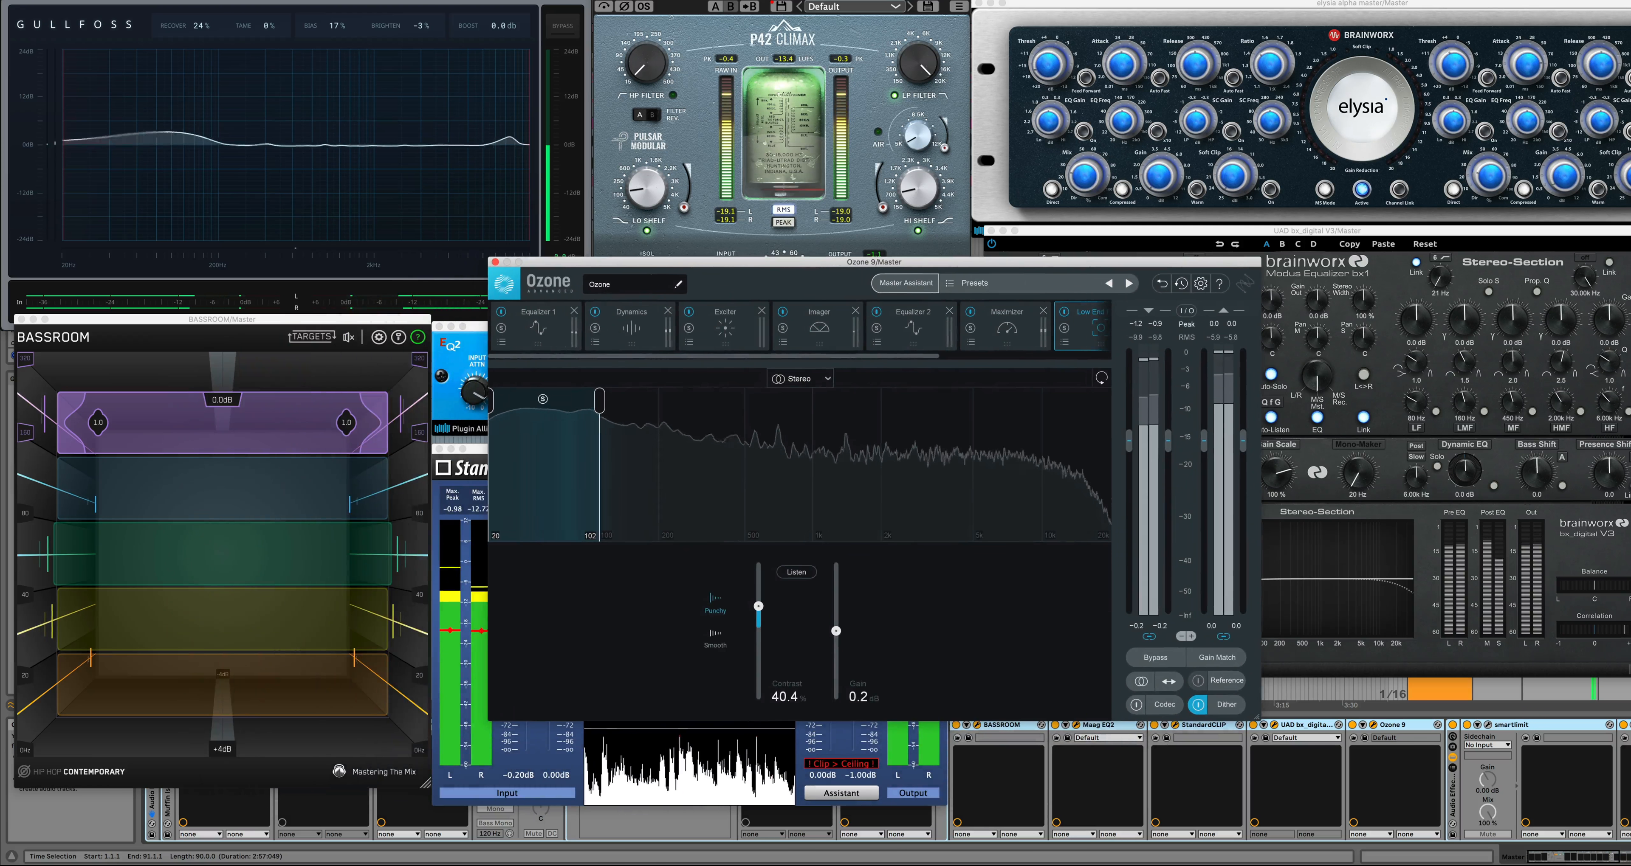
{"action": "left_click", "coordinate": [538, 327]}
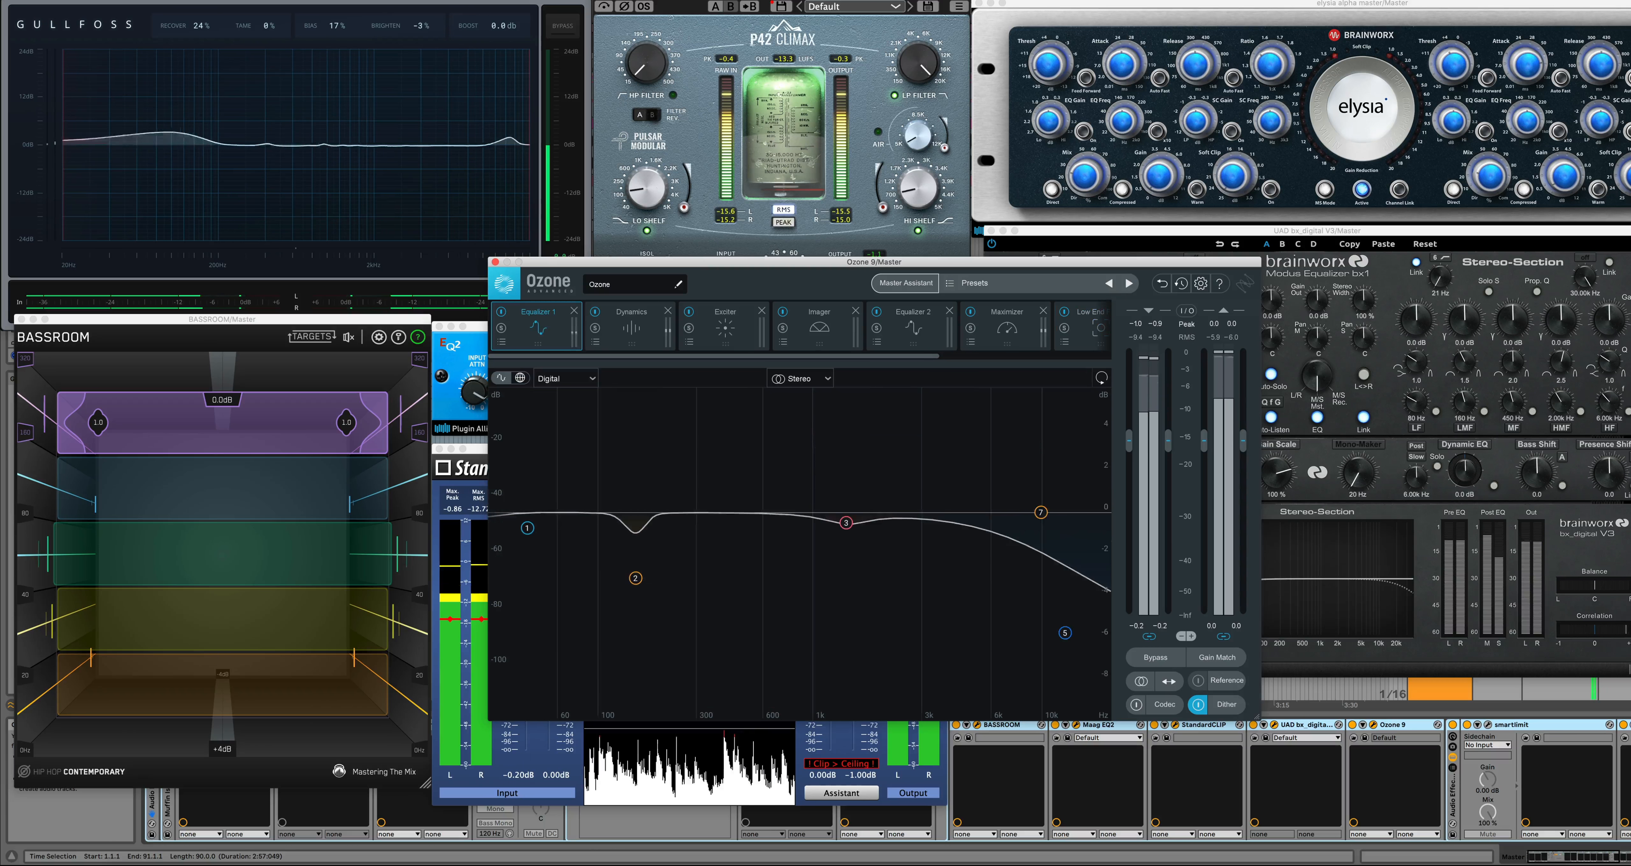
{"action": "left_click", "coordinate": [631, 327]}
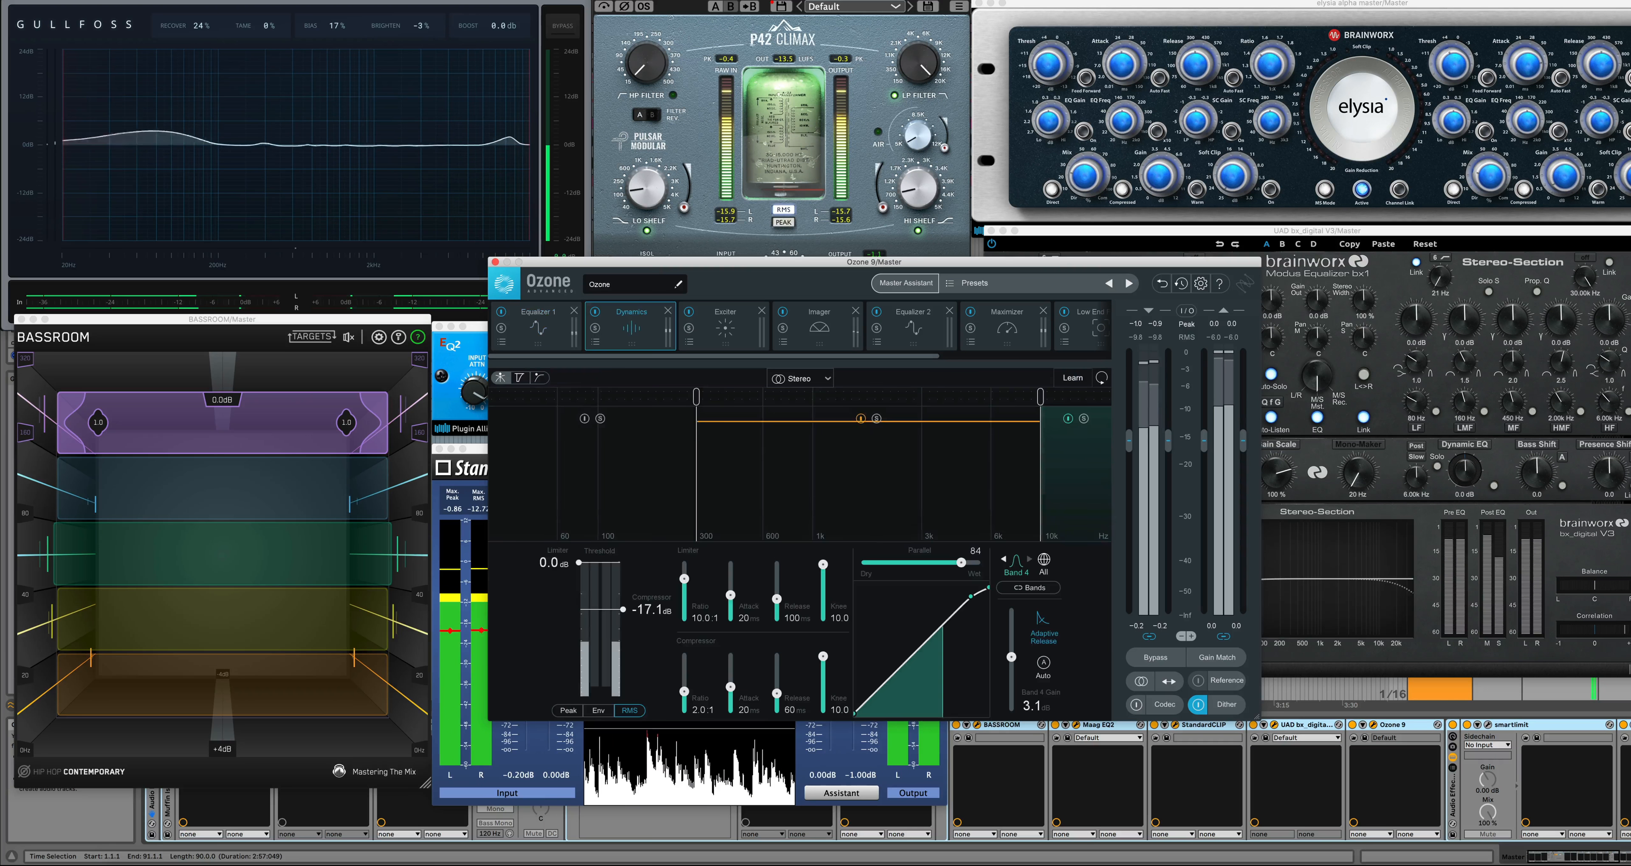
{"action": "left_click", "coordinate": [725, 326]}
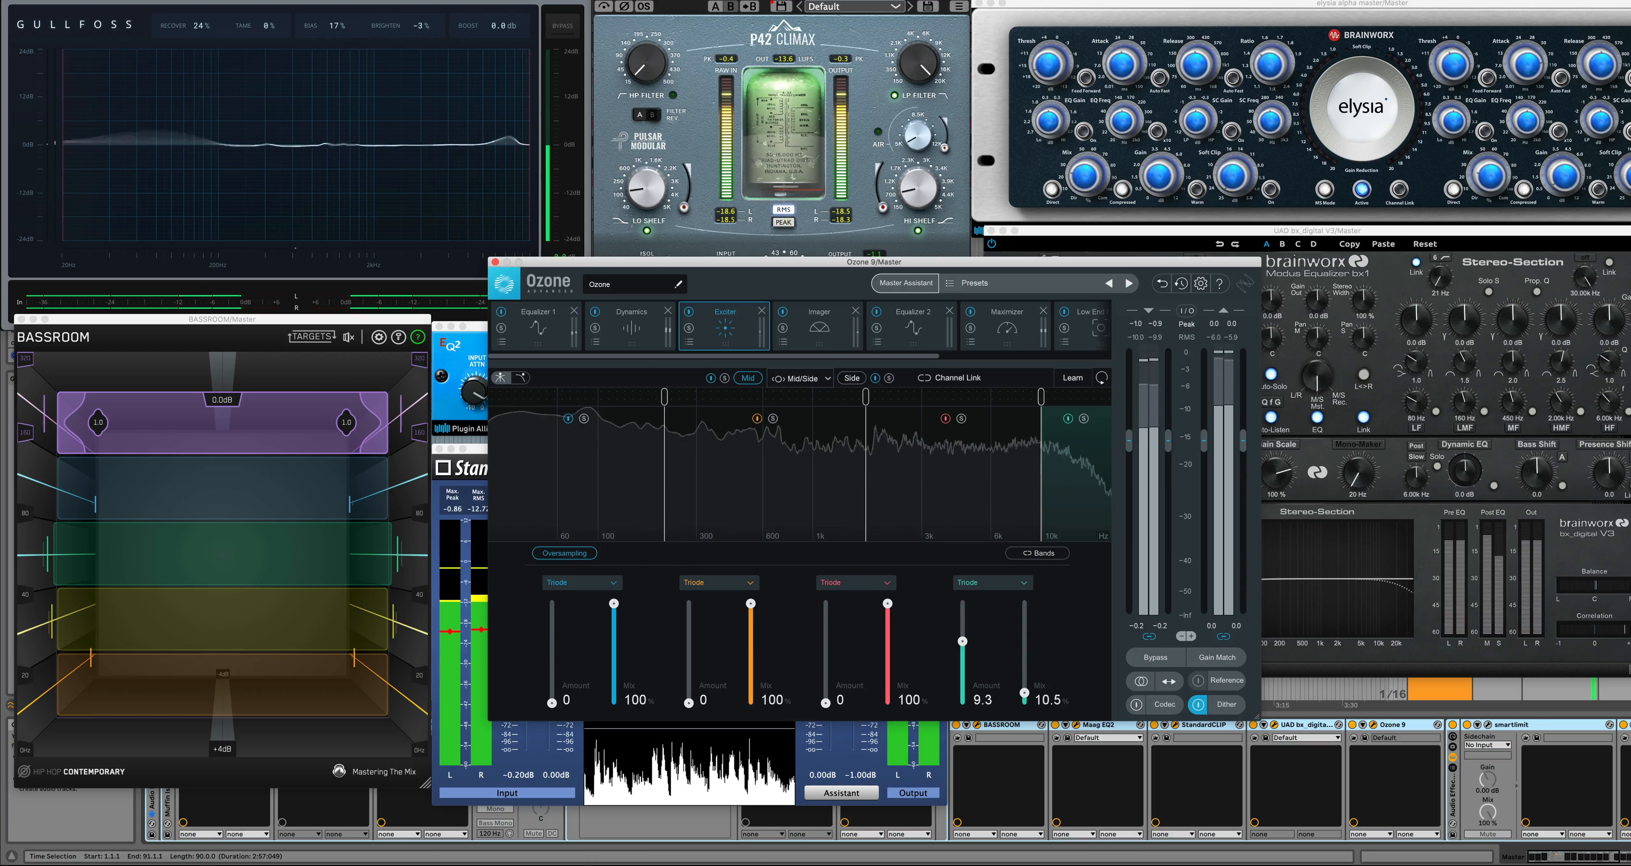
{"action": "left_click", "coordinate": [852, 378]}
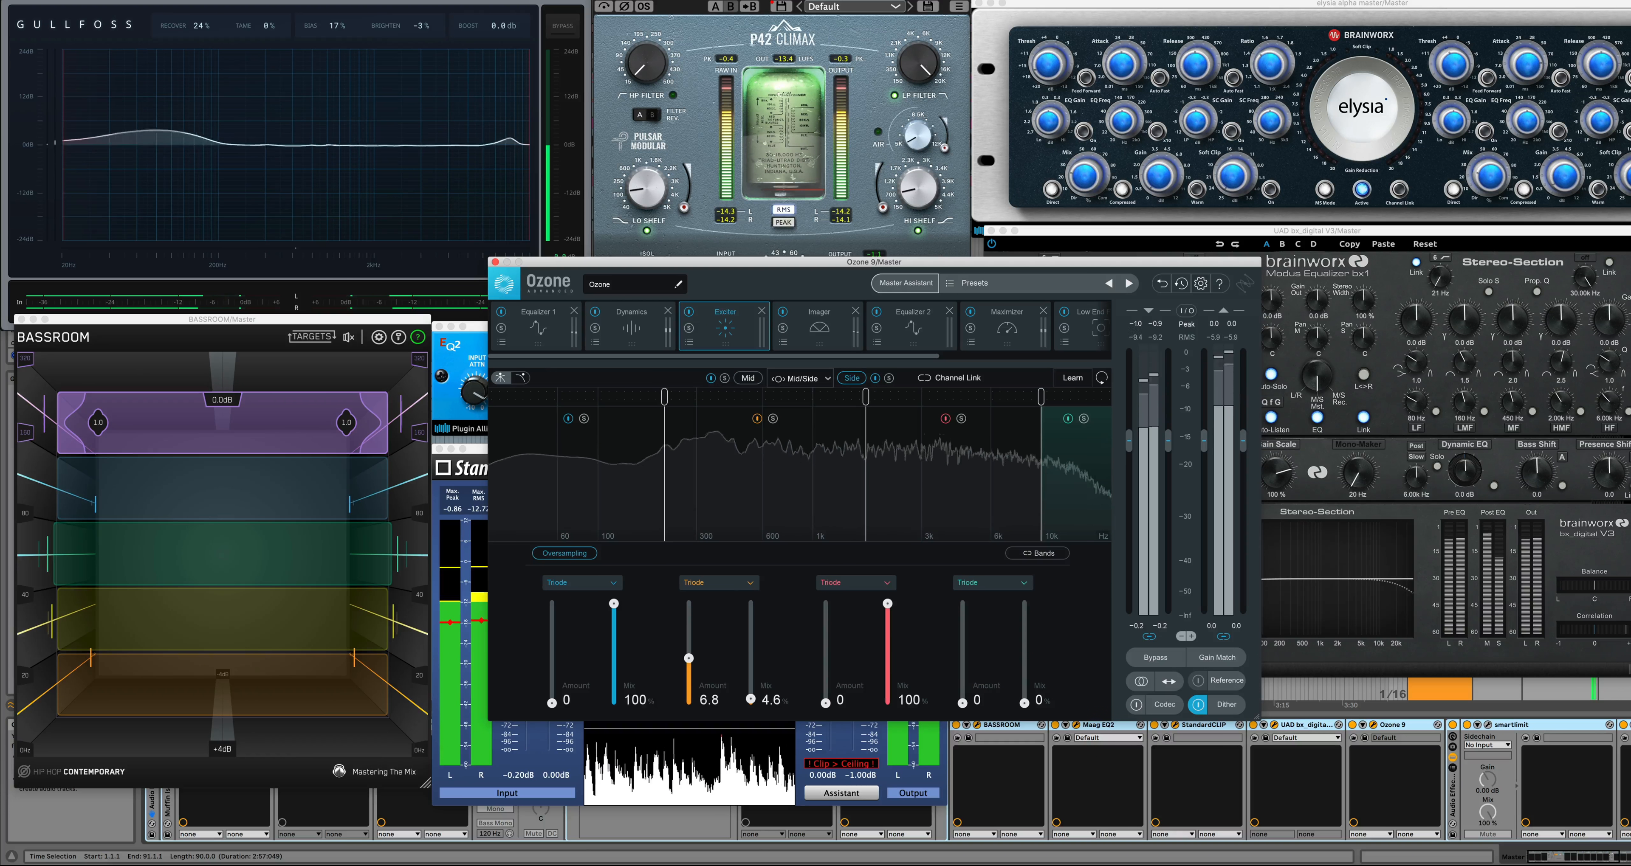
Examine the Imager, Equalizer 2, Maximizer, Low End Focus and Vintage Limiter modules in Ozone 9.
{"action": "left_click", "coordinate": [819, 327]}
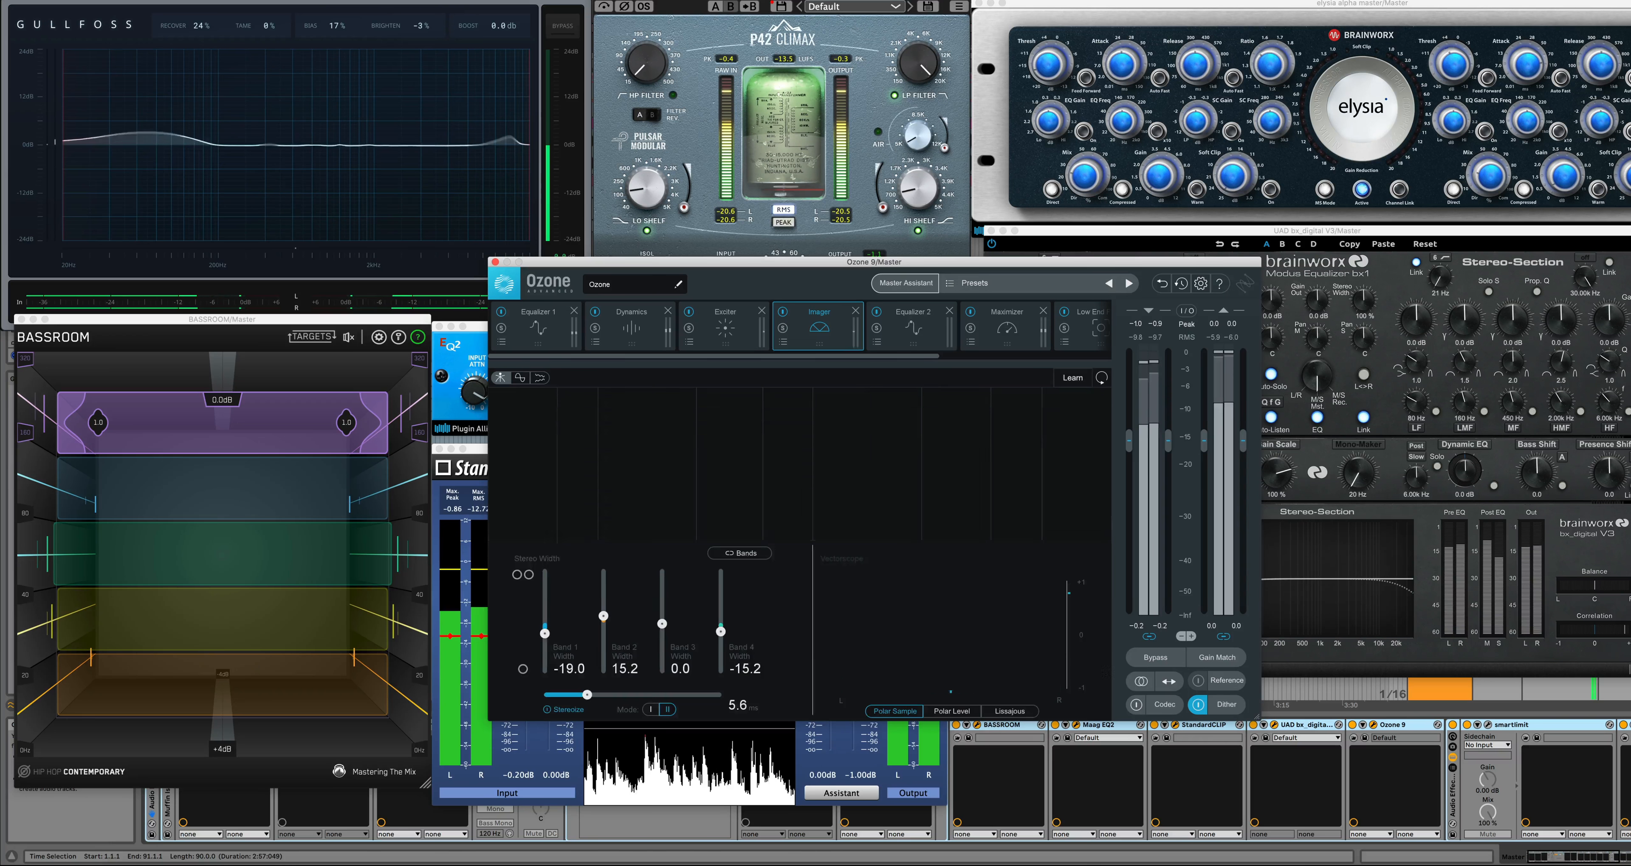
{"action": "left_click", "coordinate": [913, 327]}
{"action": "left_click", "coordinate": [903, 326]}
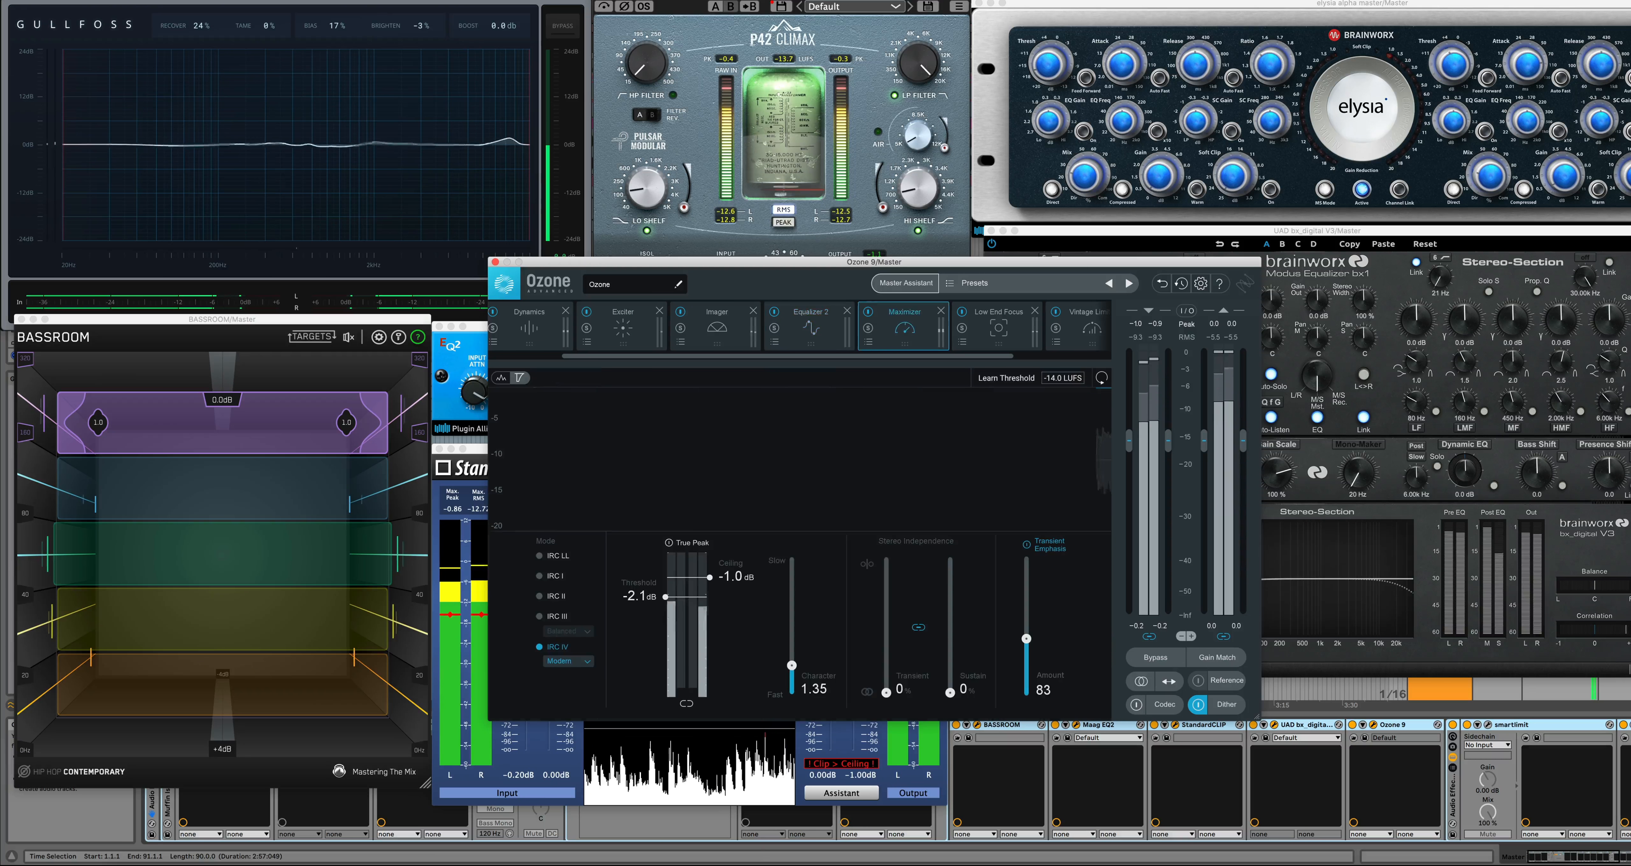
{"action": "left_click", "coordinate": [872, 328]}
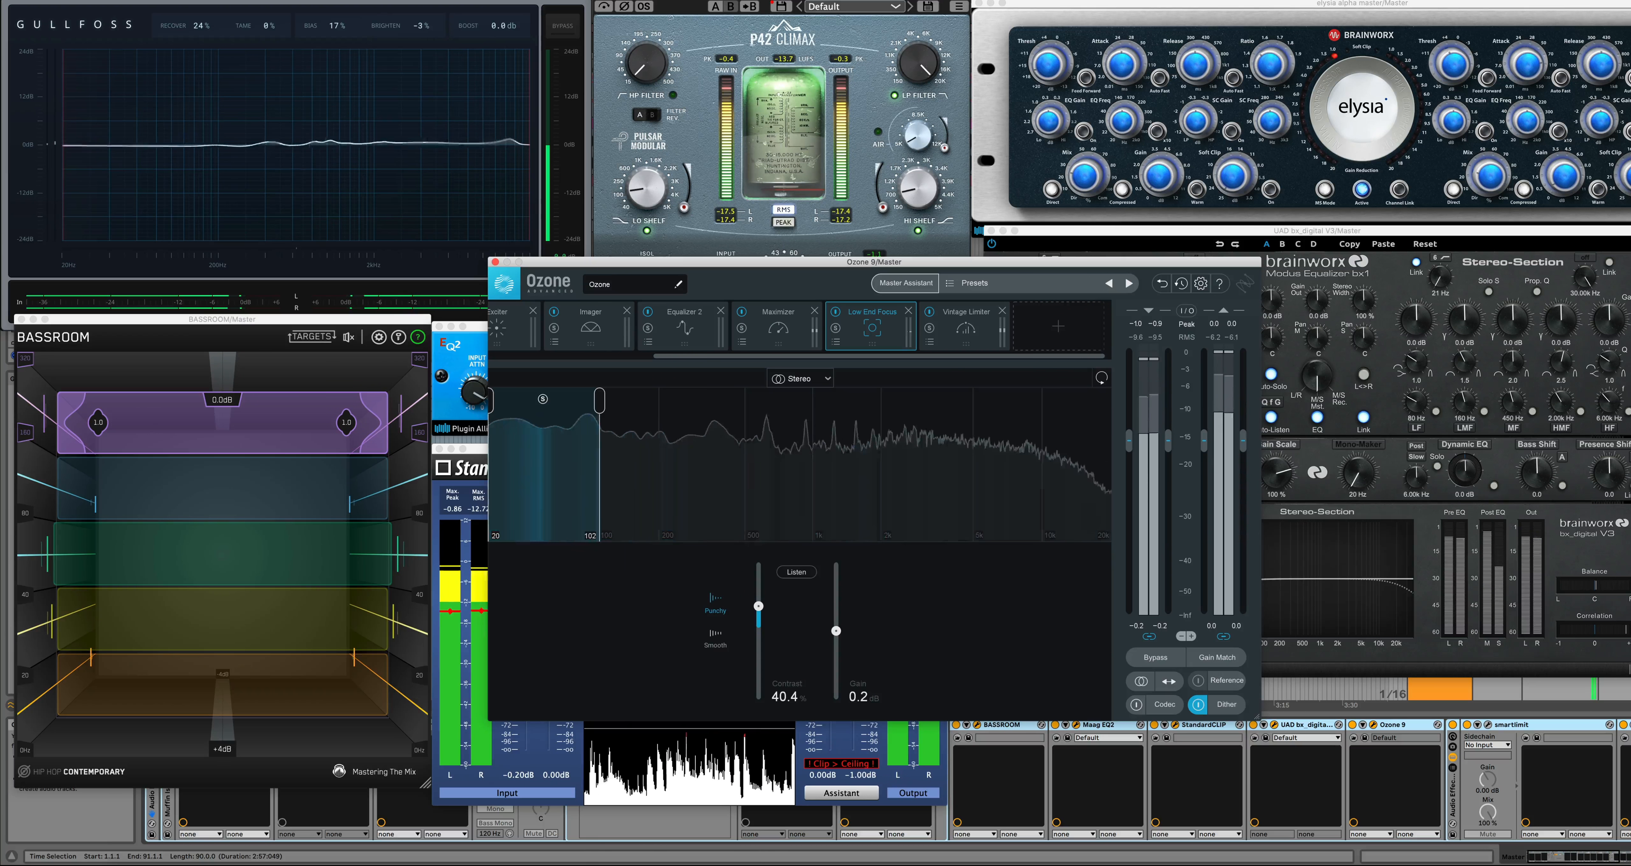
{"action": "left_click", "coordinate": [966, 327]}
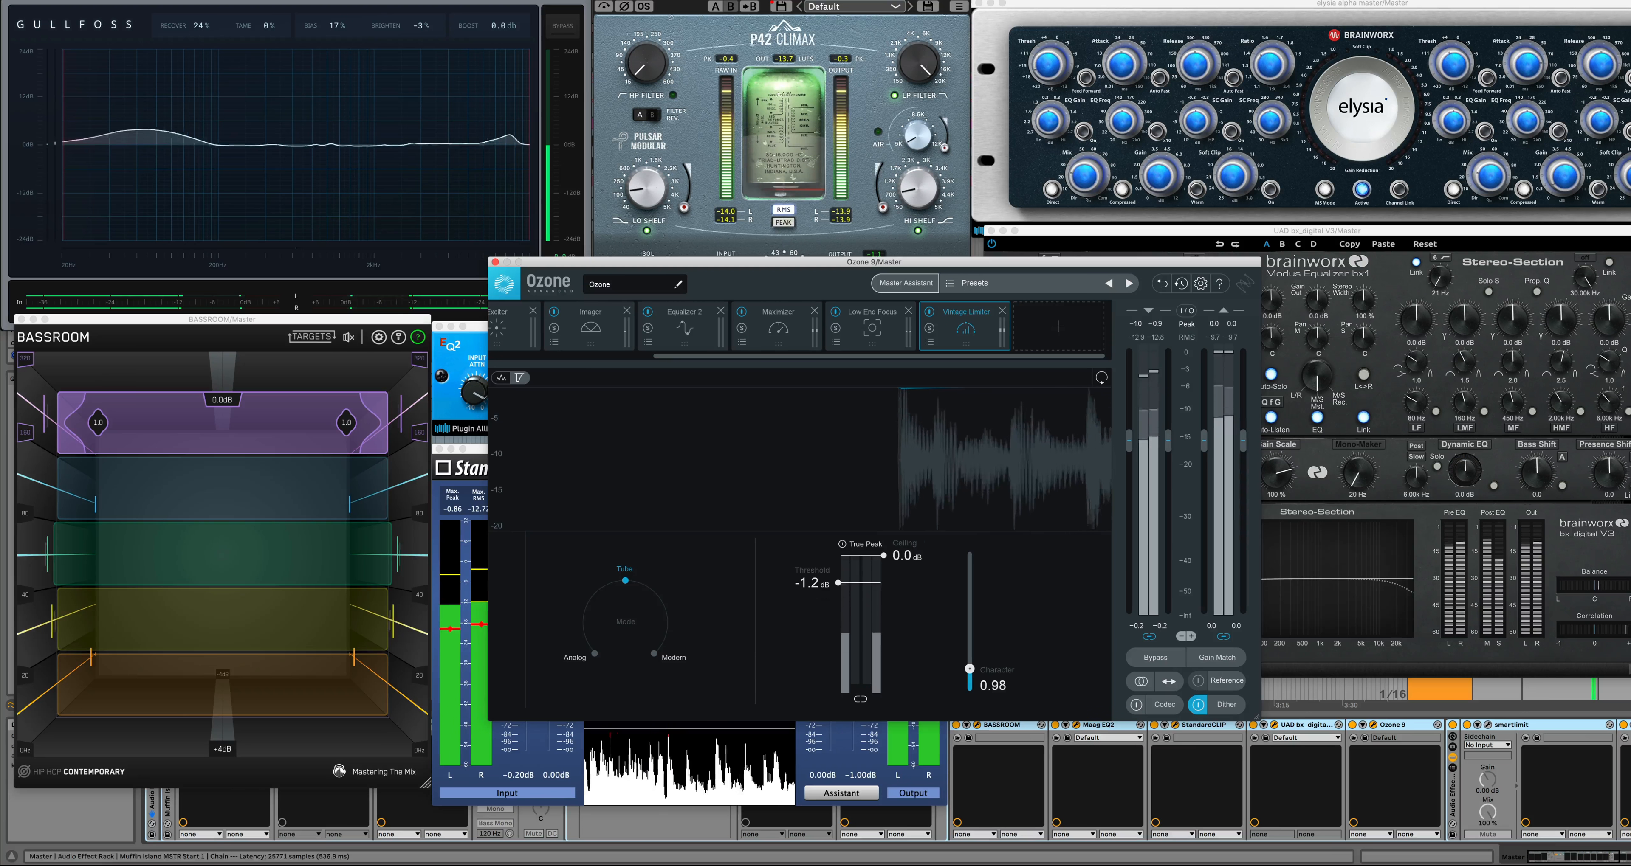
Show the Master chain's smart:limit and Oxford Limiter, moving both windows so their controls sit side by side.
{"action": "scroll", "coordinate": [1406, 760], "scroll_direction": "right", "scroll_amount": 2}
{"action": "left_click", "coordinate": [1405, 725]}
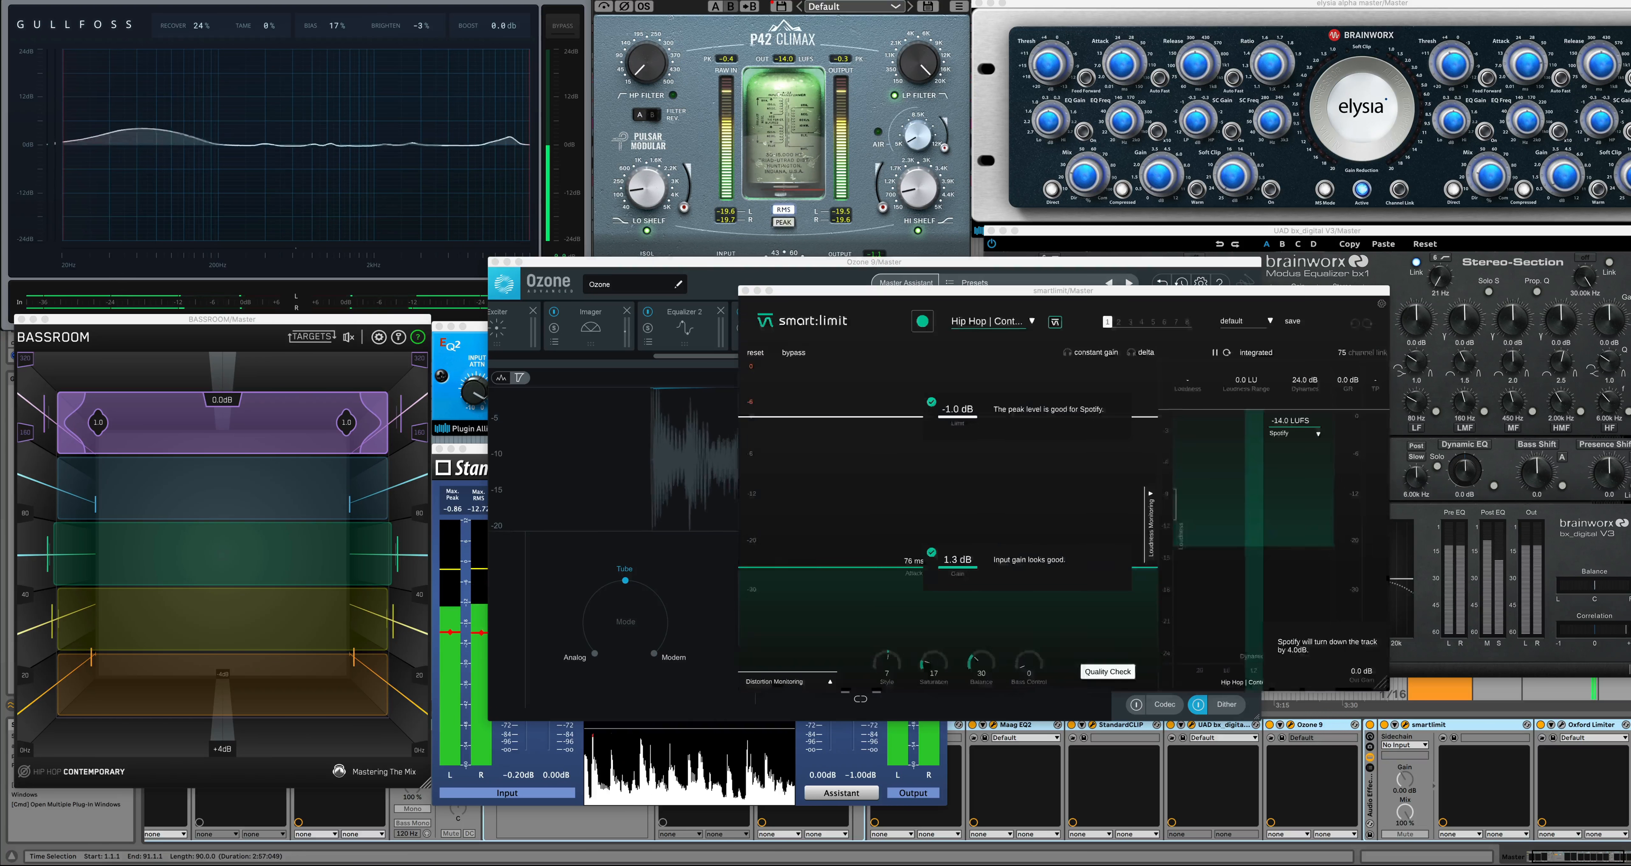
{"action": "left_click_drag", "start_coordinate": [1108, 291], "coordinate": [588, 110]}
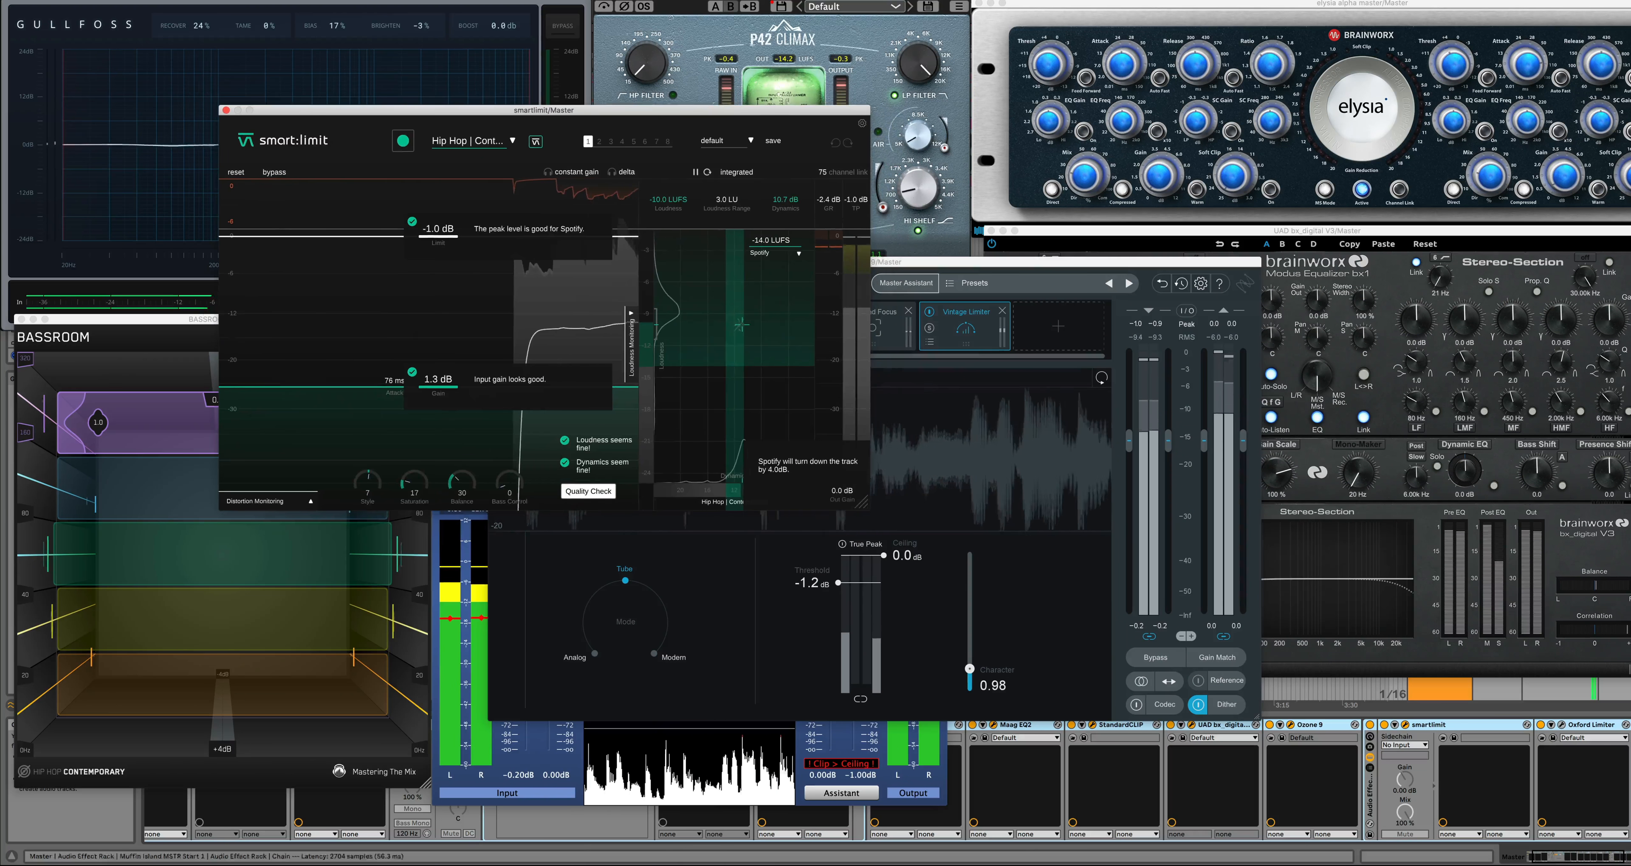
{"action": "scroll", "coordinate": [1203, 779], "scroll_direction": "right", "scroll_amount": 3}
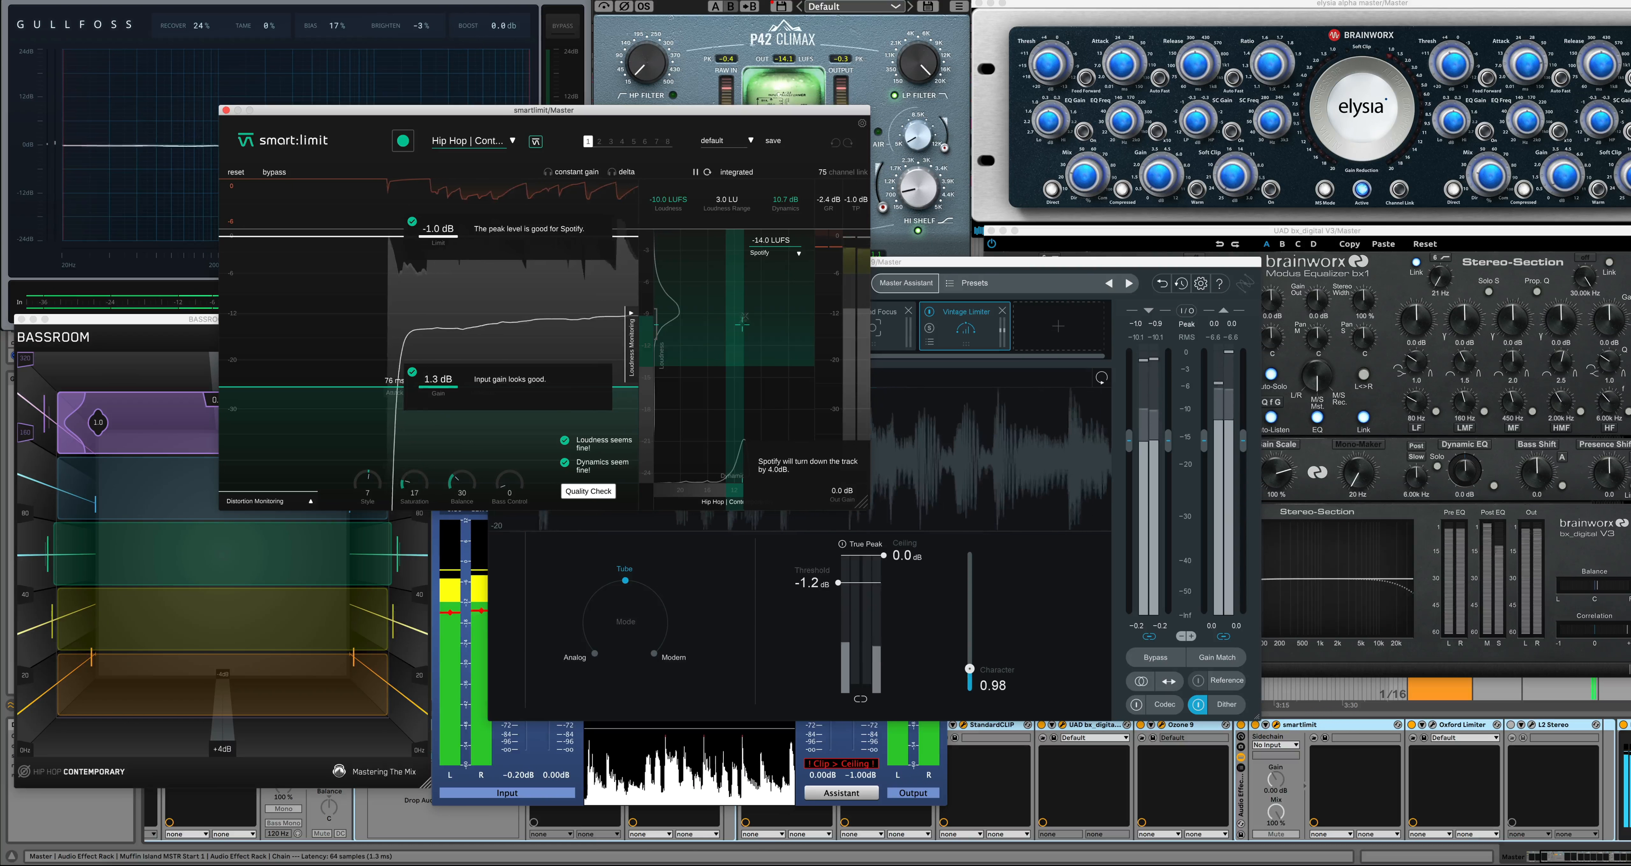
{"action": "left_click", "coordinate": [1496, 725]}
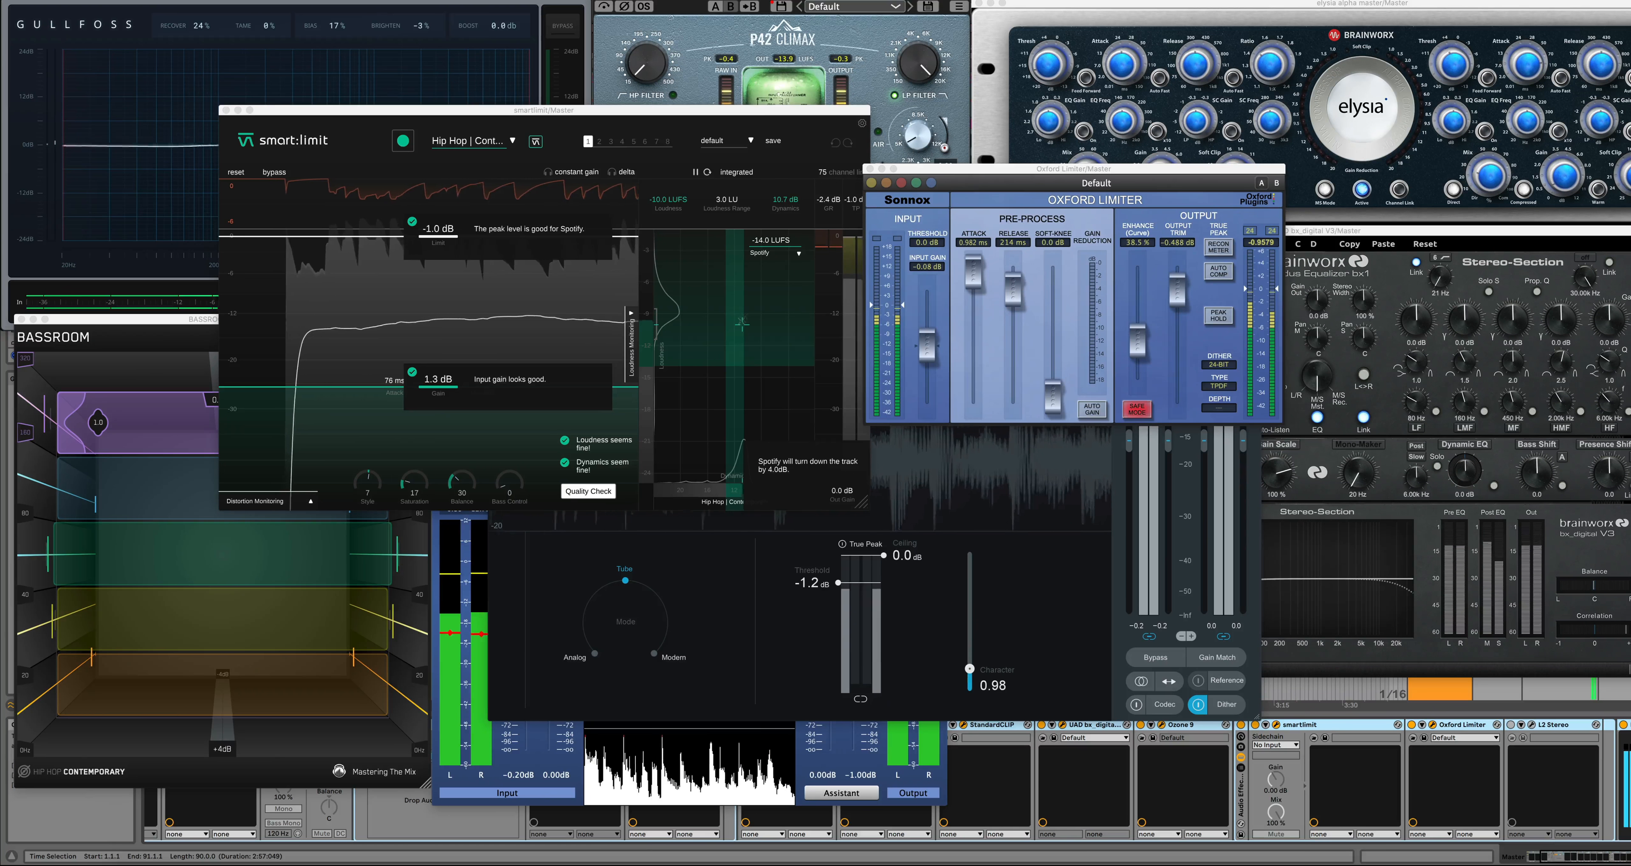
{"action": "left_click_drag", "start_coordinate": [1074, 169], "coordinate": [1101, 219]}
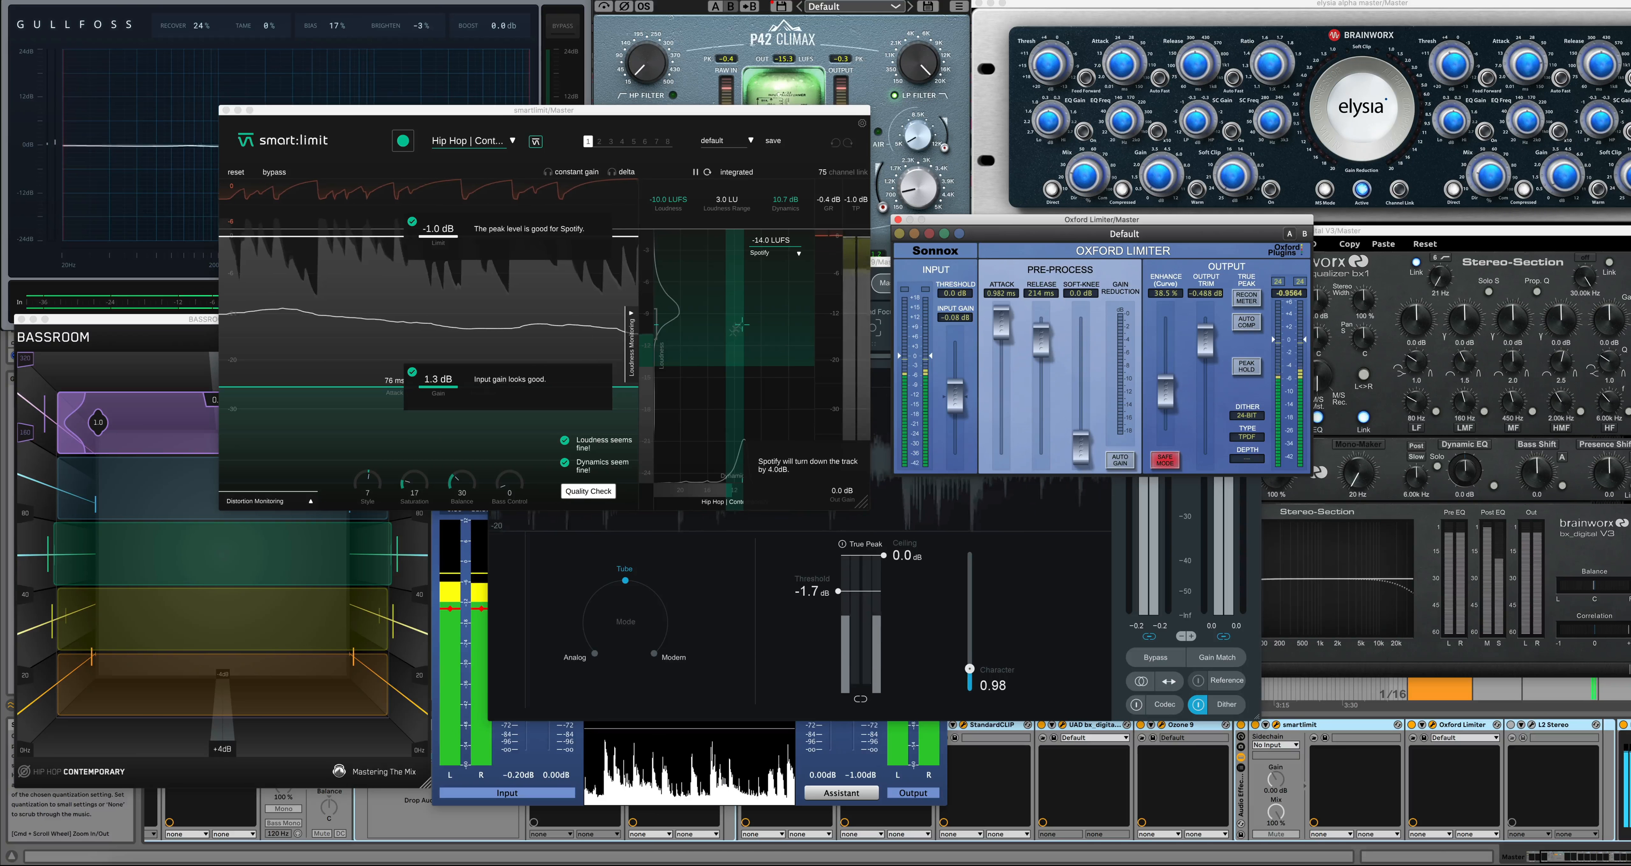
{"action": "left_click", "coordinate": [1362, 689]}
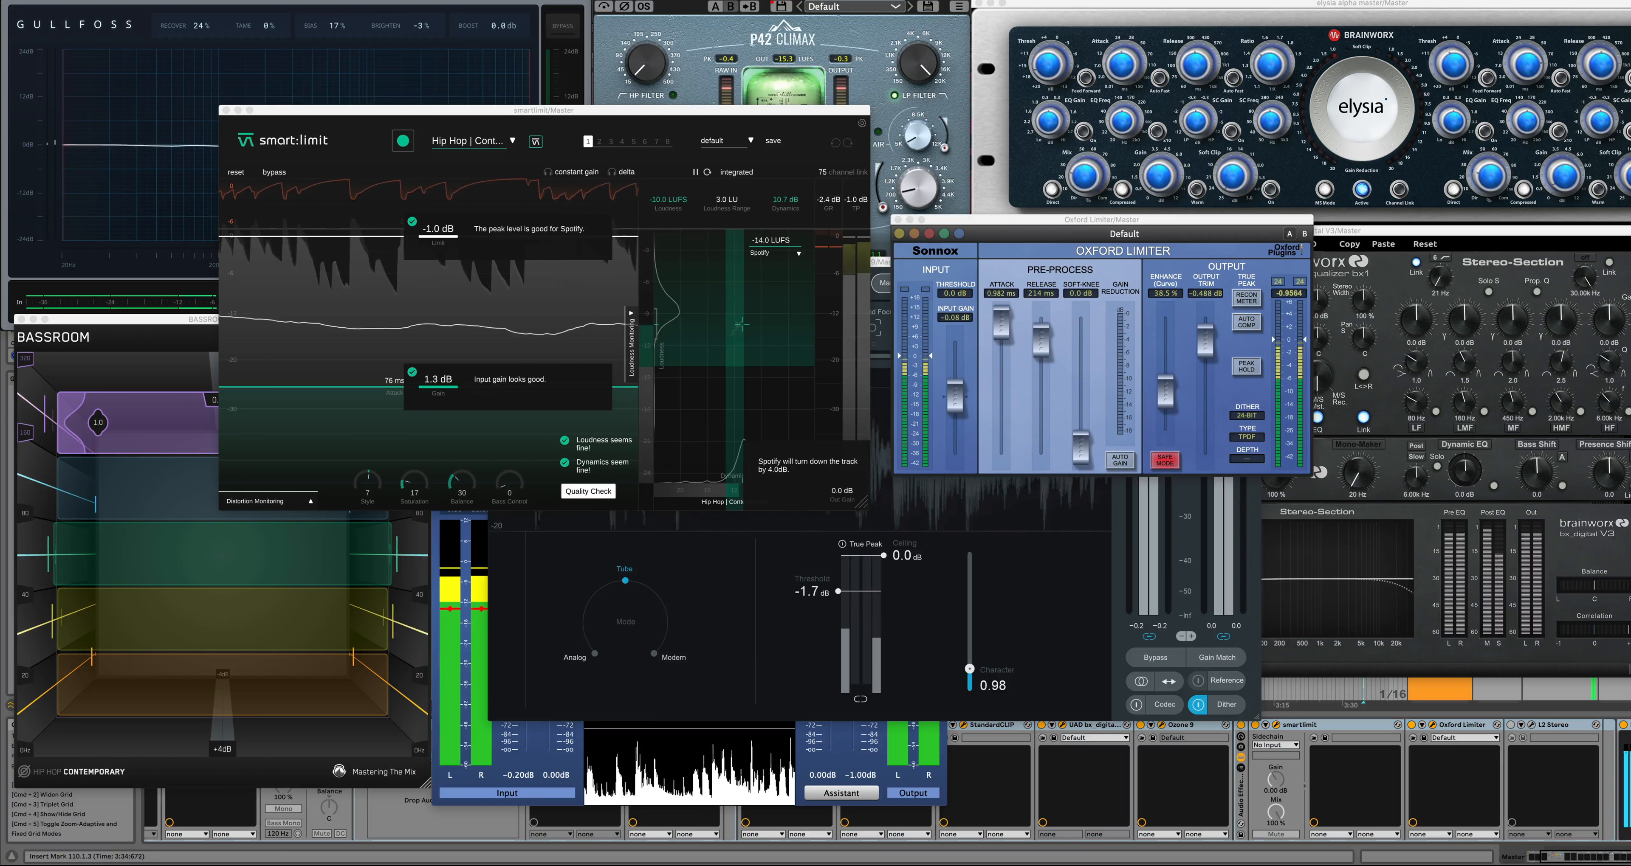